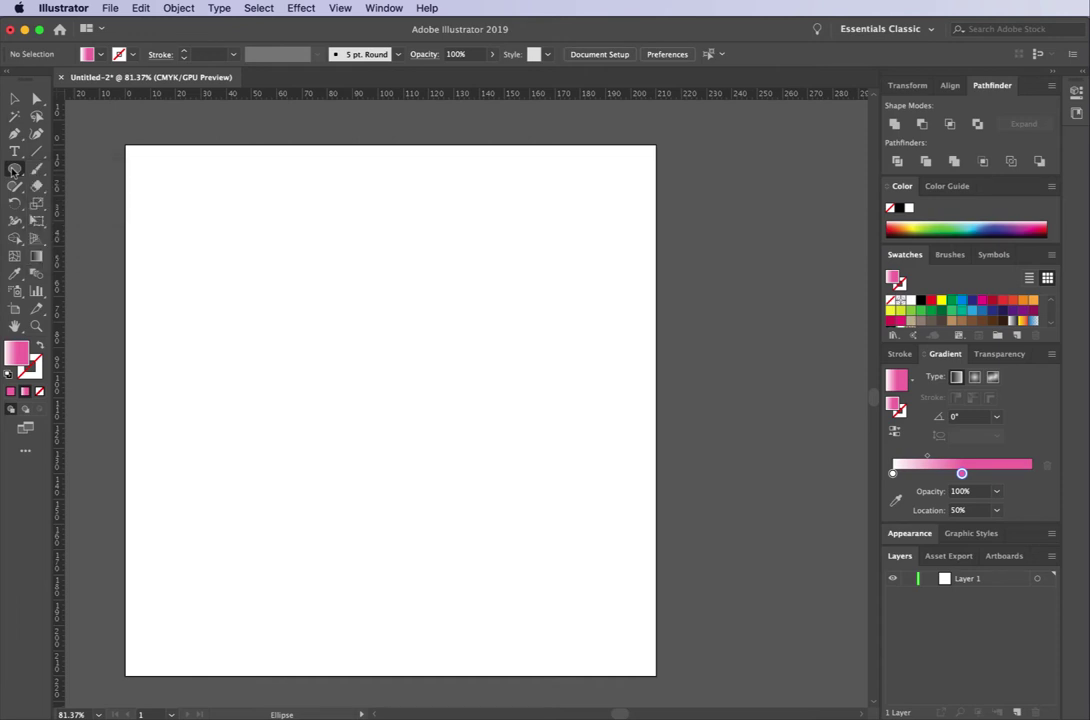
- Draw a circle about 170 mm in diameter and position it in the upper part of the artboard
{"action": "left_click_drag", "start_coordinate": [160, 171], "coordinate": [590, 521]}
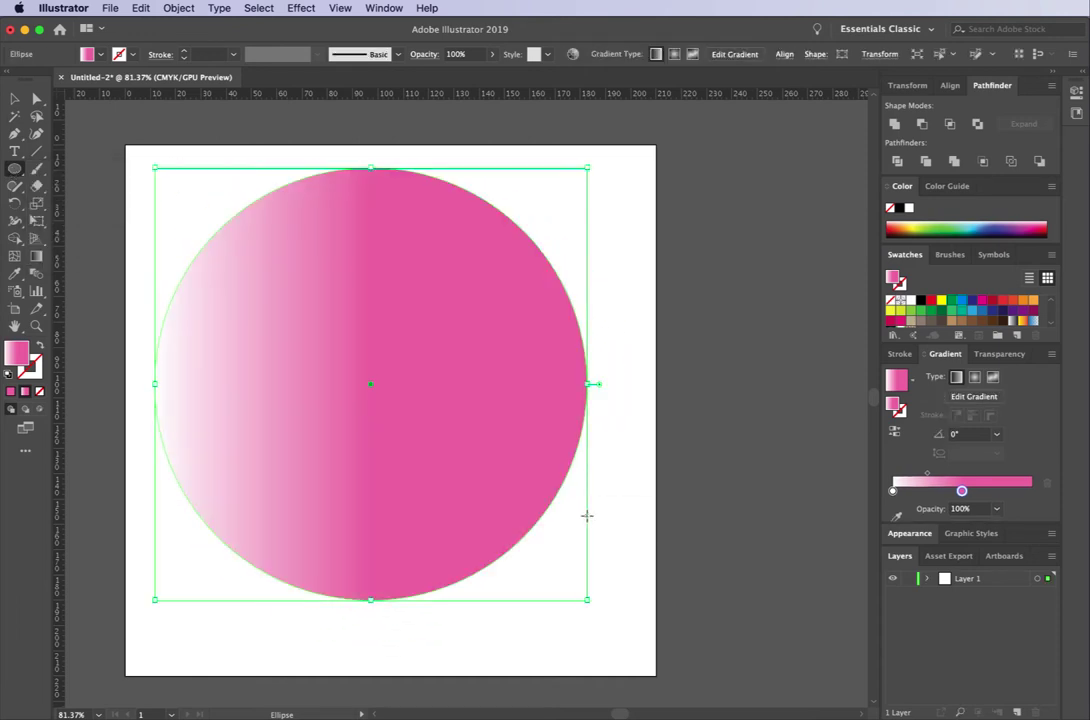
{"action": "key", "text": "v"}
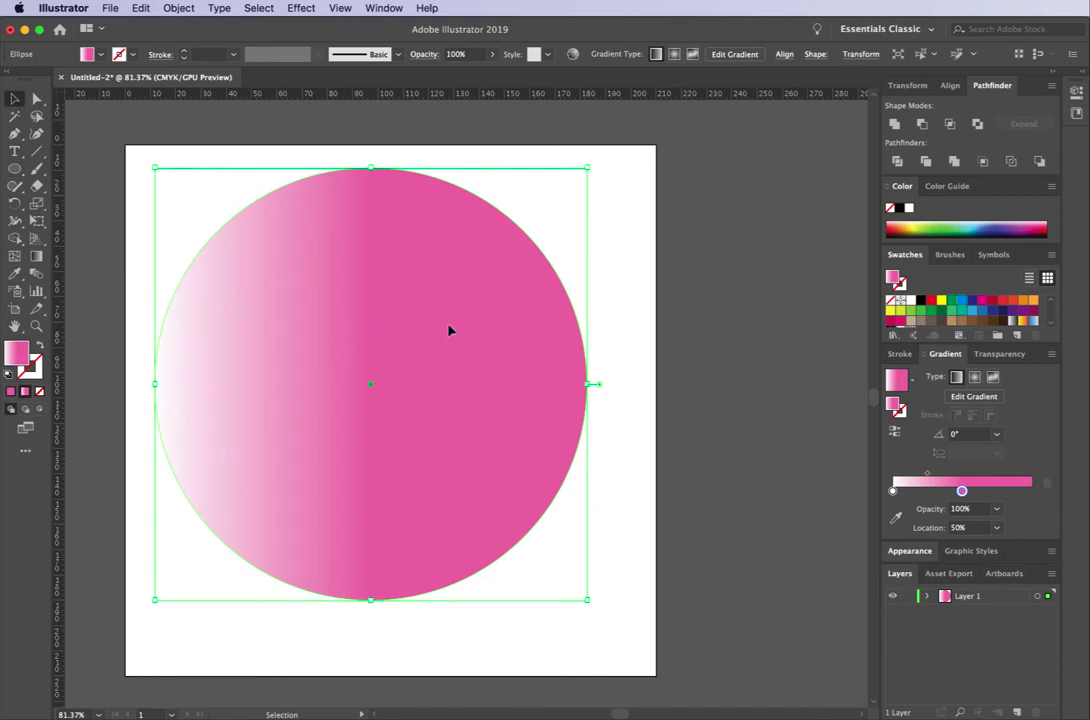
{"action": "left_click_drag", "start_coordinate": [450, 328], "coordinate": [460, 315]}
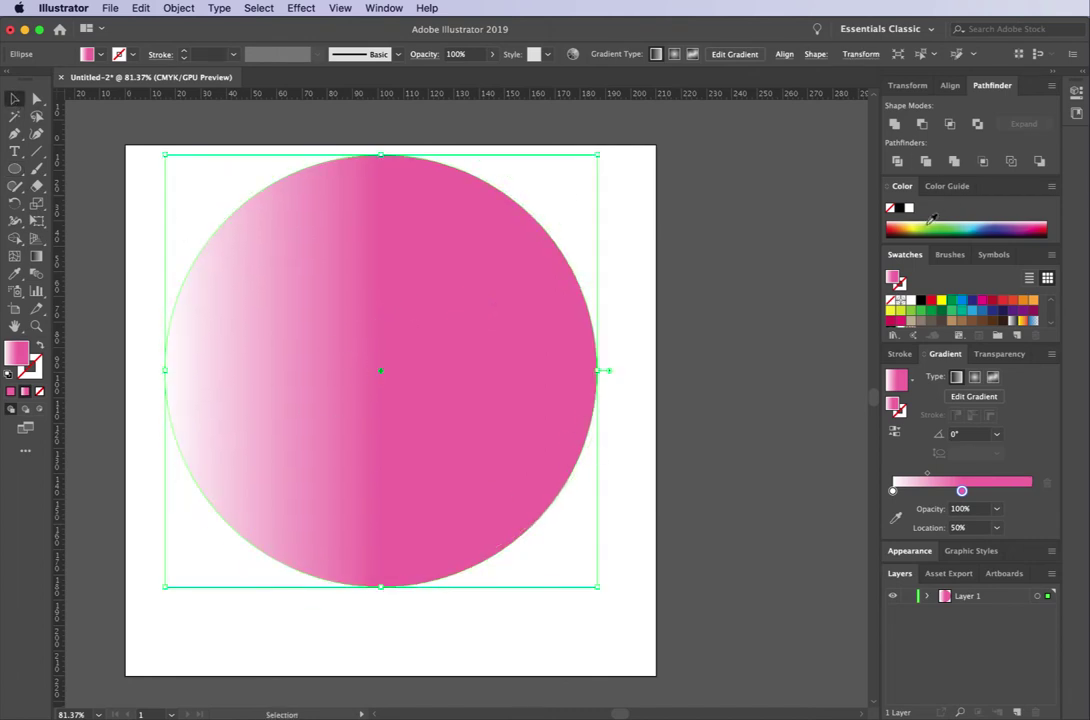
- Give the circle a white fill and a 1 pt black stroke, and nudge it slightly down the artboard
{"action": "left_click", "coordinate": [911, 300]}
{"action": "left_click", "coordinate": [904, 286]}
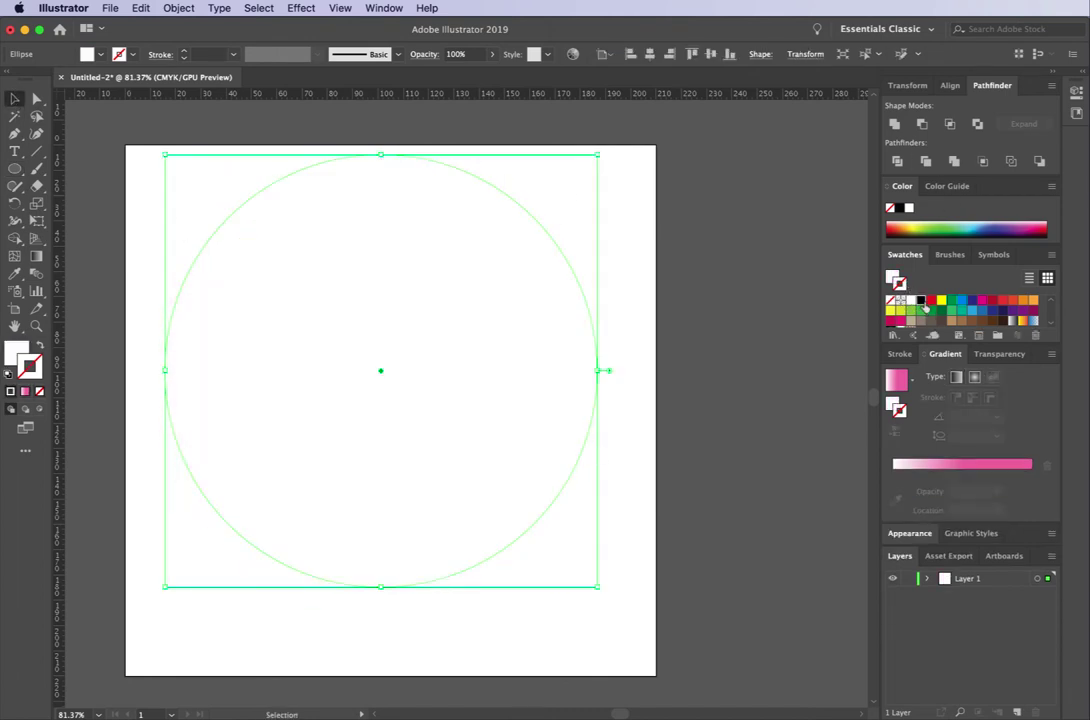
{"action": "key", "text": "d"}
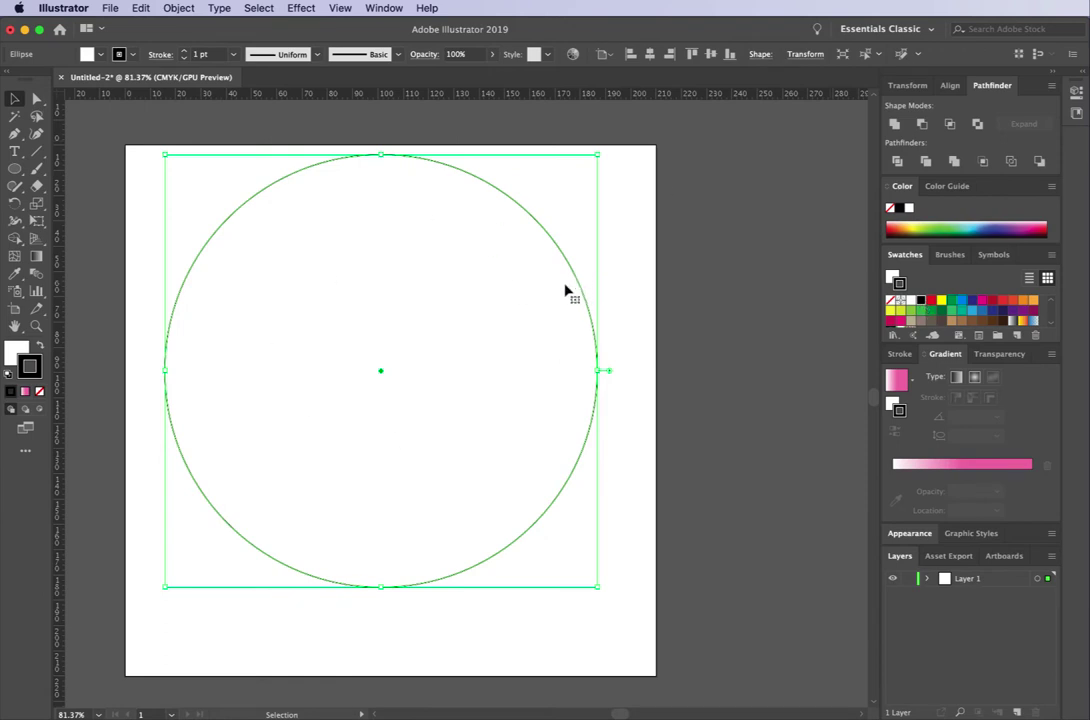
{"action": "left_click_drag", "start_coordinate": [565, 287], "coordinate": [567, 298]}
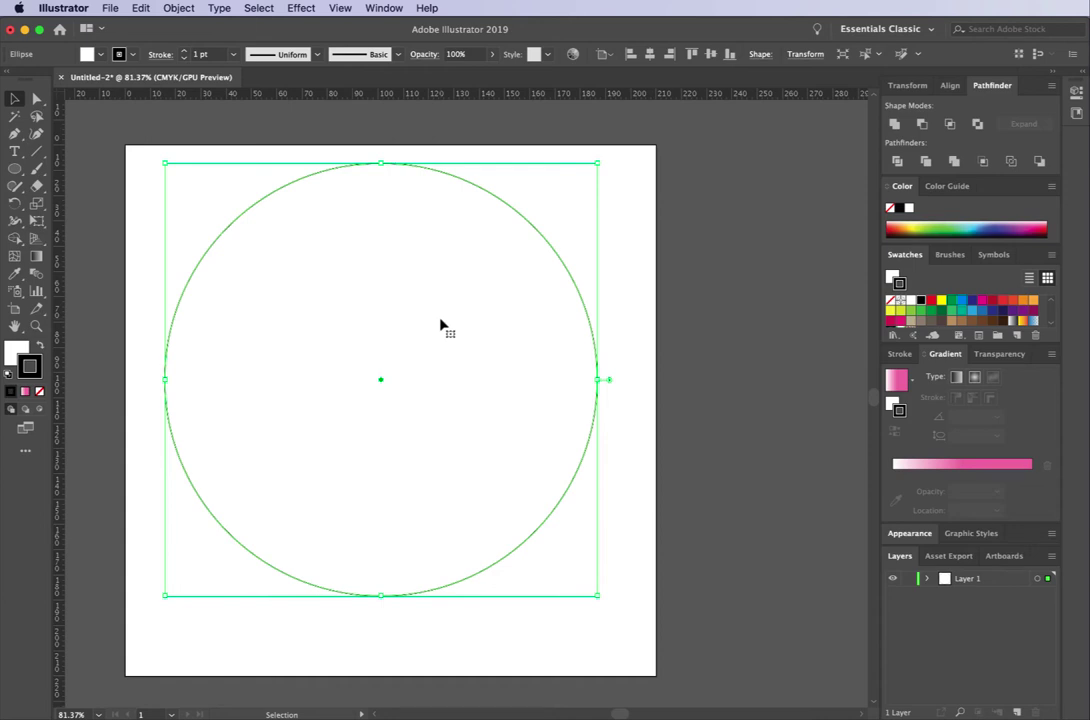
- Duplicate Layer 1 three times so that four layers each hold the circle
{"action": "left_click", "coordinate": [958, 580]}
{"action": "left_click_drag", "start_coordinate": [958, 582], "coordinate": [1017, 712]}
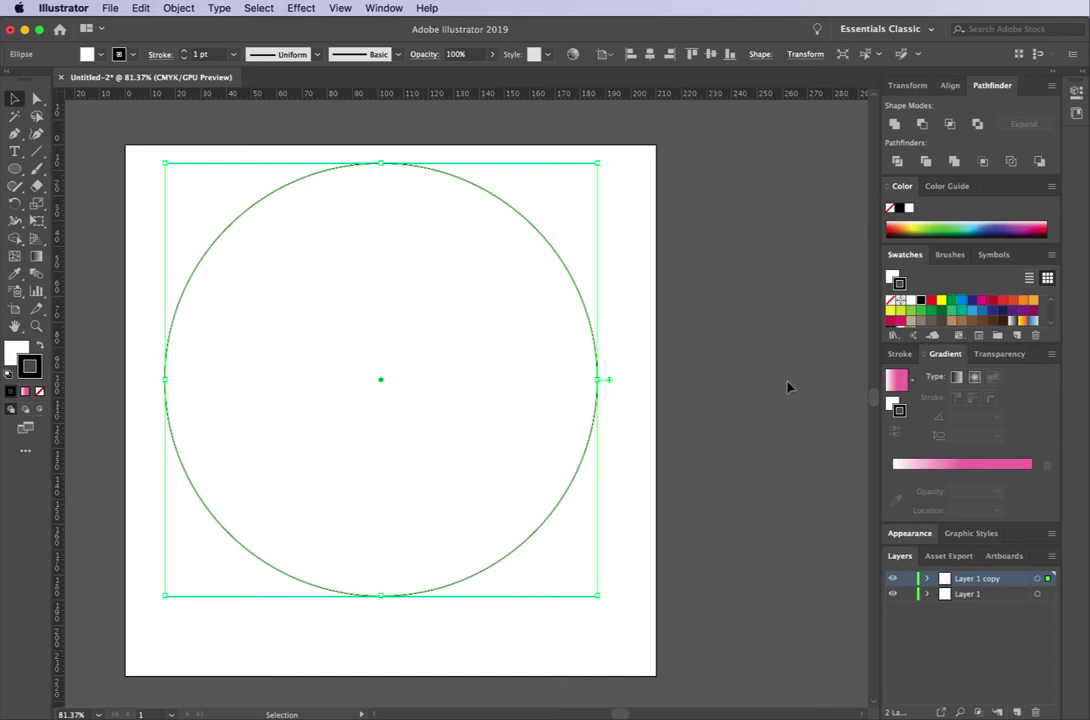
{"action": "left_click_drag", "start_coordinate": [966, 583], "coordinate": [1016, 711]}
{"action": "double_click", "coordinate": [971, 583]}
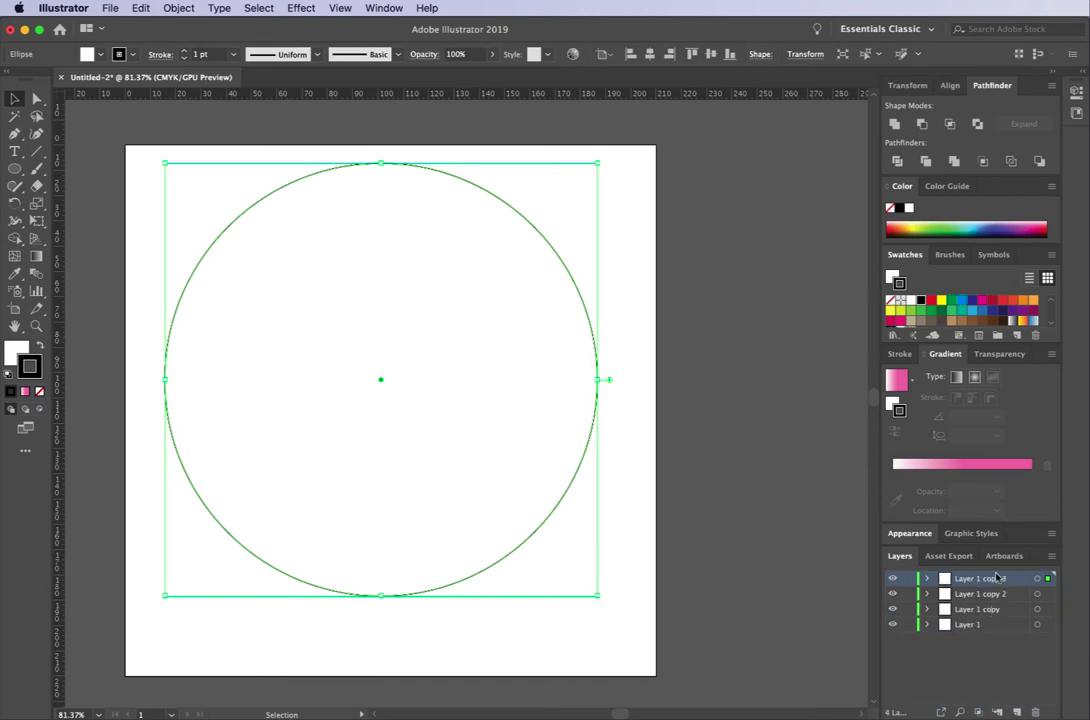
- Rename the lowest layer snowdrift1 and the layer directly above it snowdrift2
{"action": "double_click", "coordinate": [972, 625]}
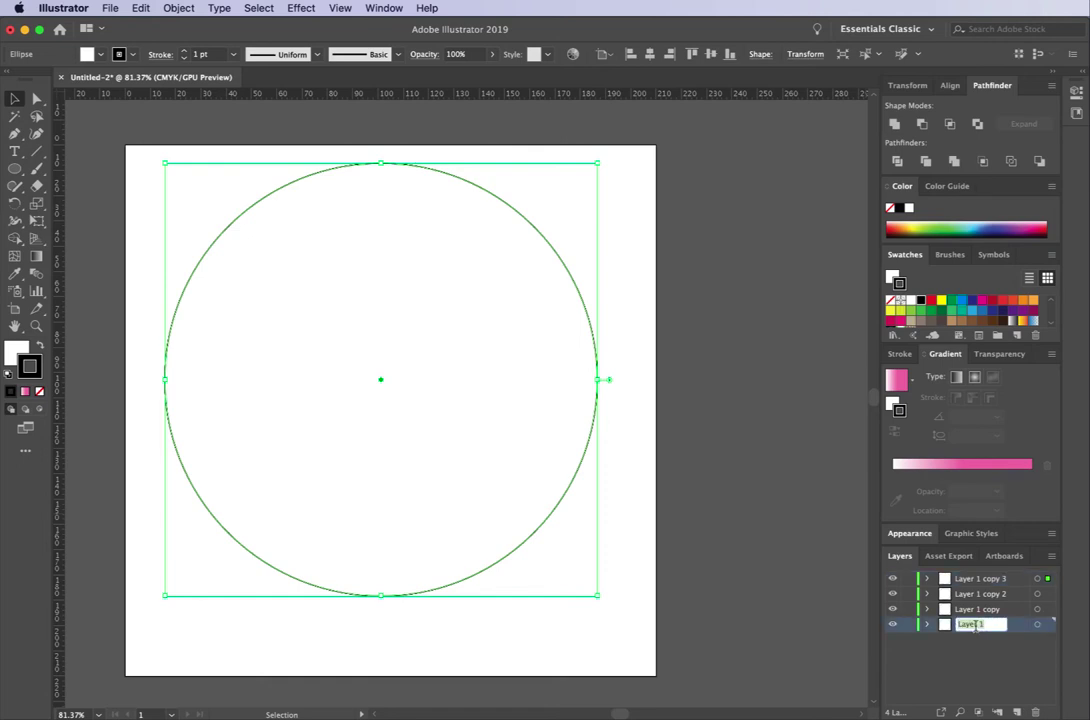
{"action": "type", "text": "snowdrift1"}
{"action": "left_click", "coordinate": [971, 611]}
{"action": "double_click", "coordinate": [971, 611]}
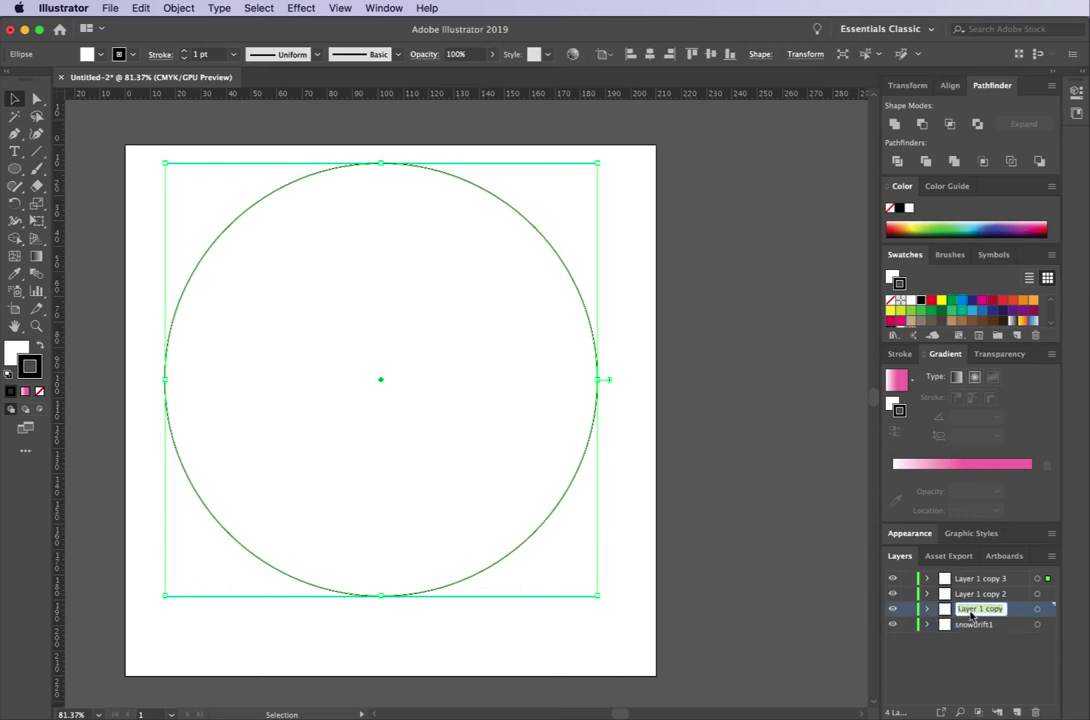
{"action": "type", "text": "snowdrift2"}
- Rename the second layer from the top globe and the topmost layer circleshape
{"action": "double_click", "coordinate": [983, 594]}
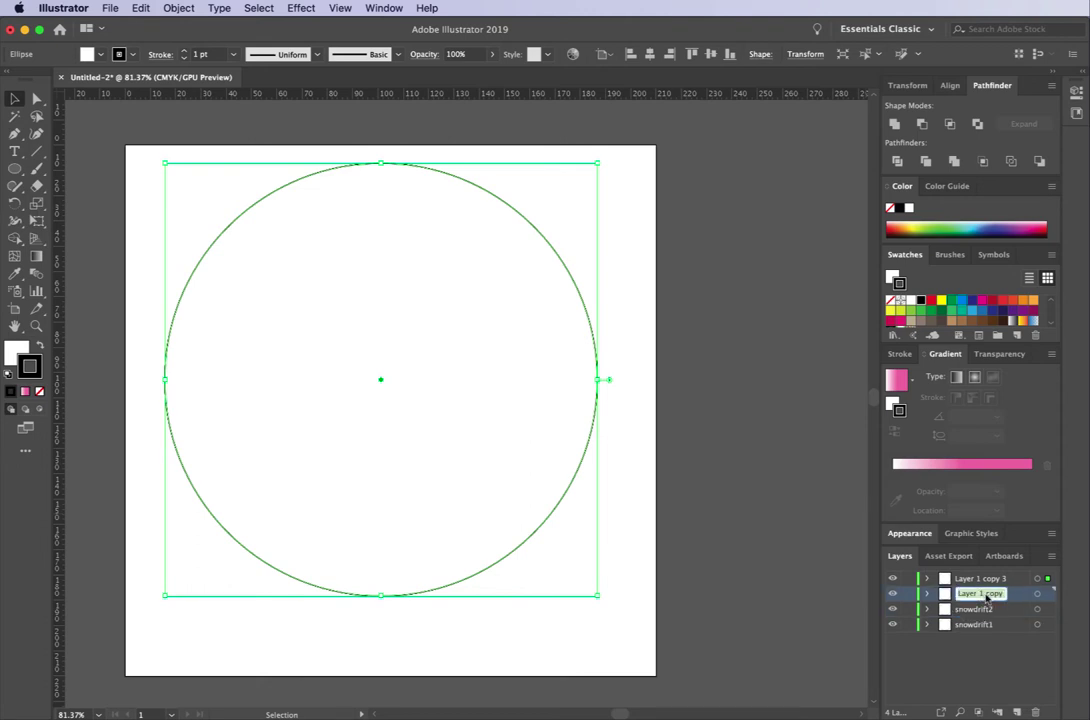
{"action": "type", "text": "s"}
{"action": "double_click", "coordinate": [982, 578]}
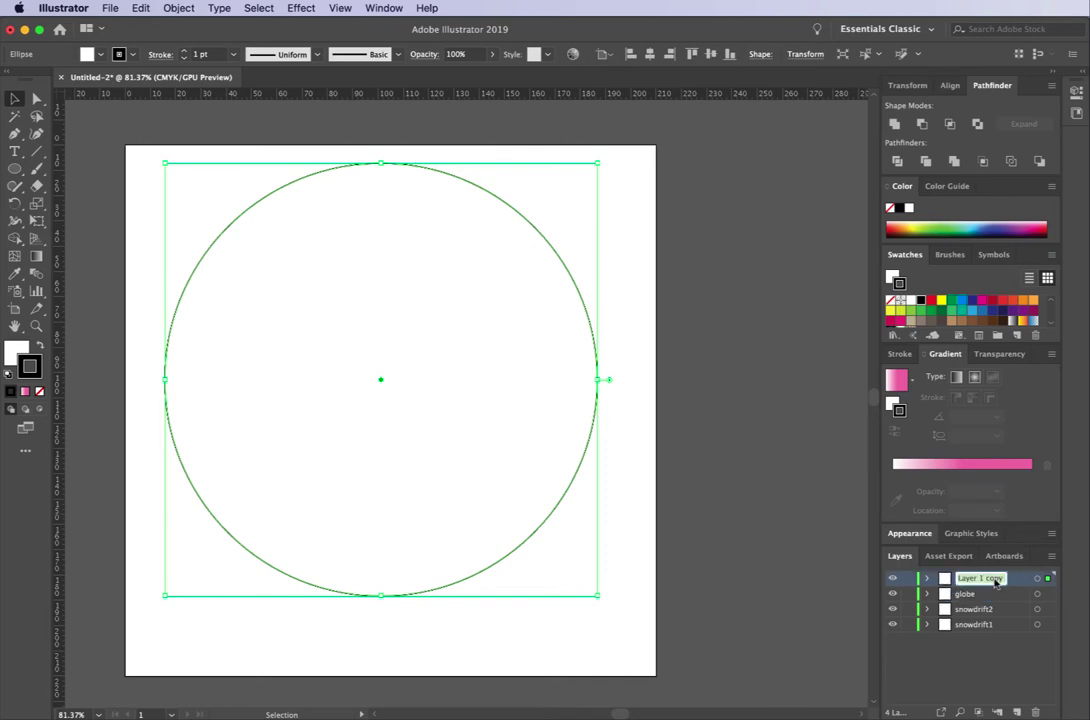
{"action": "type", "text": "circleshape"}
{"action": "key", "text": "Return"}
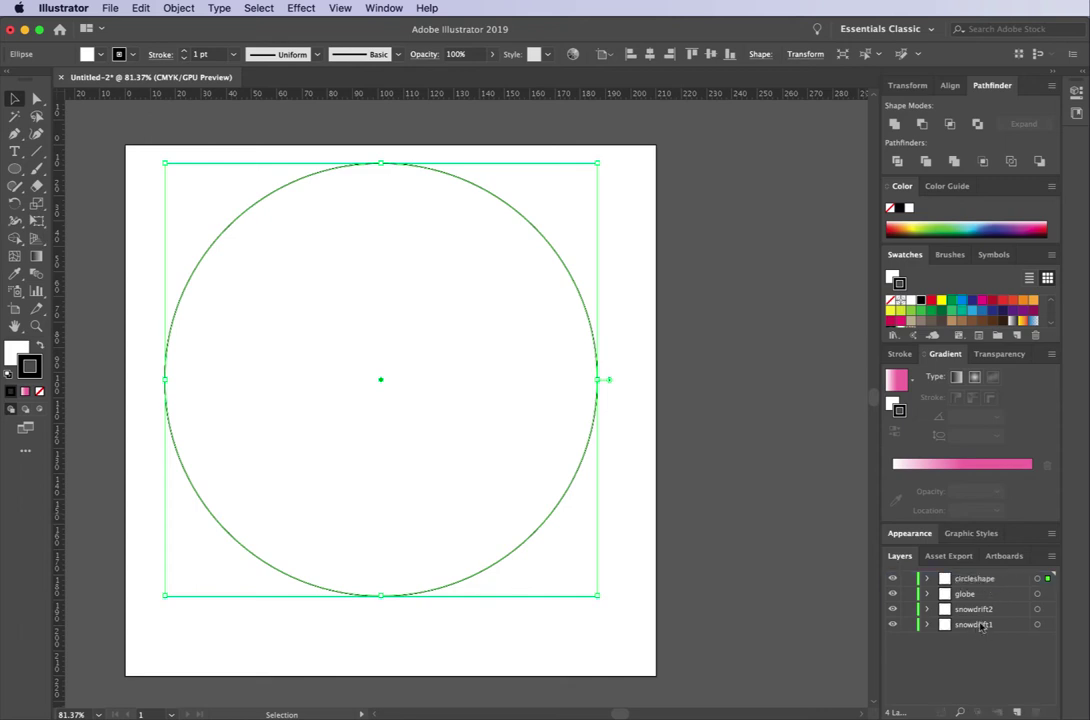
- Make snowdrift1 the active layer and hide the snowdrift2, globe and circleshape layers
{"action": "left_click", "coordinate": [981, 626]}
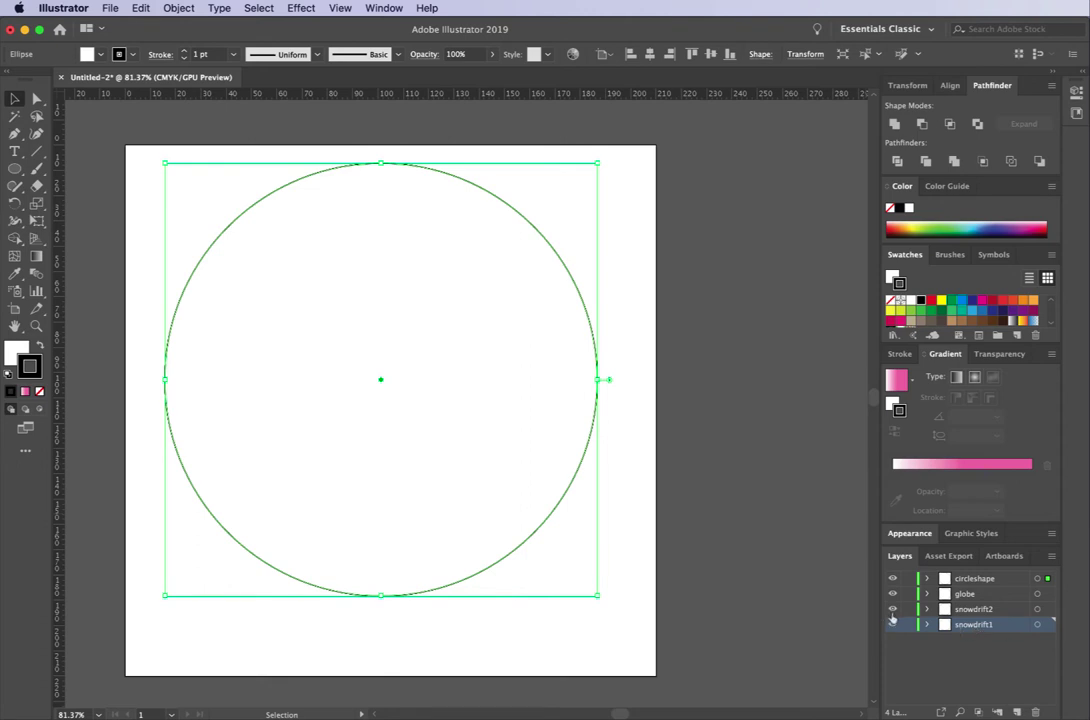
{"action": "left_click_drag", "start_coordinate": [894, 615], "coordinate": [897, 583]}
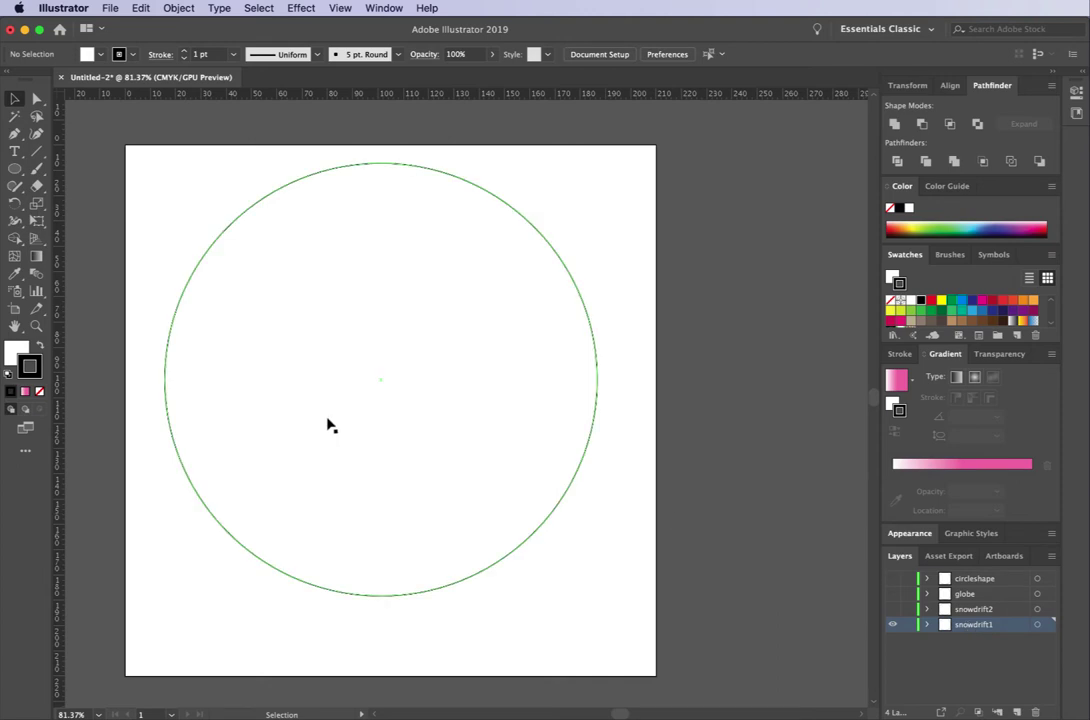
- Draw a closed Pen shape with a wavy upper edge enclosing the circle's lower part, and set its fill to none
{"action": "left_click", "coordinate": [15, 134]}
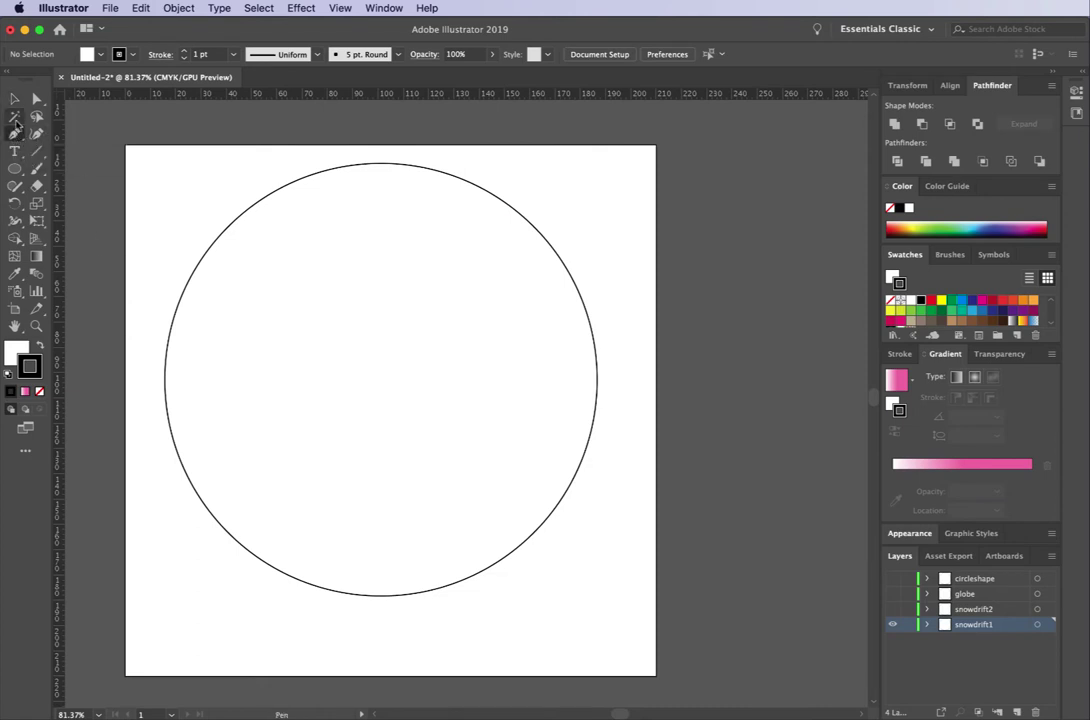
{"action": "left_click", "coordinate": [133, 410]}
{"action": "left_click_drag", "start_coordinate": [318, 432], "coordinate": [440, 470]}
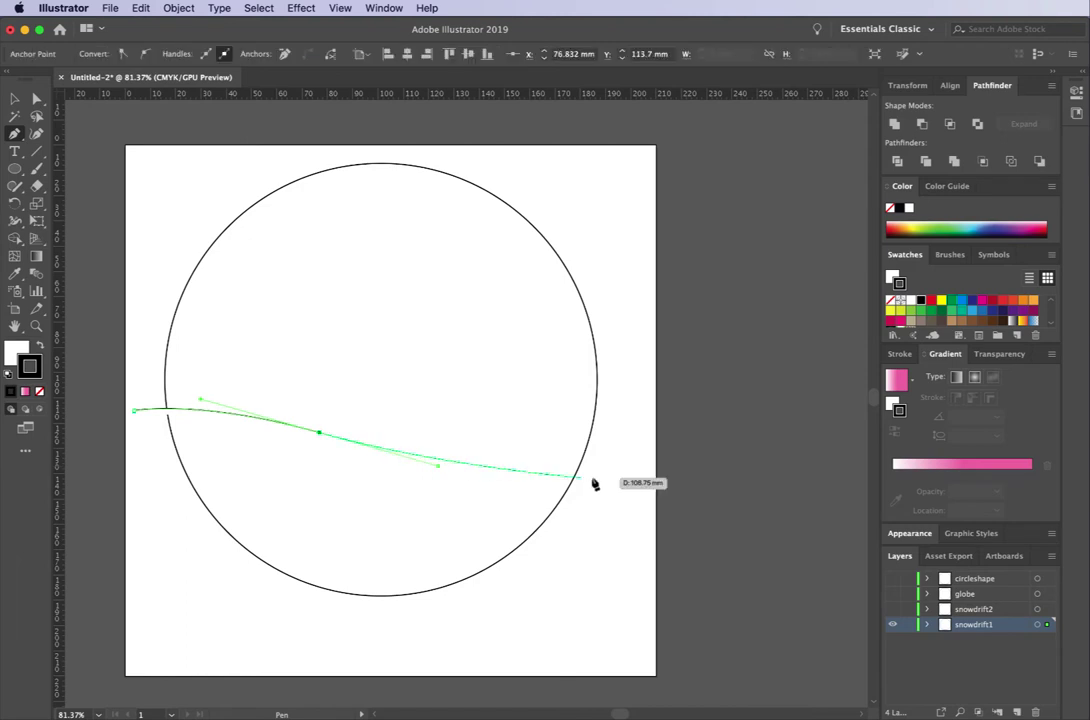
{"action": "mouse_move", "coordinate": [612, 463]}
{"action": "left_mouse_down"}
{"action": "mouse_move", "coordinate": [86, 395]}
{"action": "mouse_move", "coordinate": [612, 466]}
{"action": "left_mouse_up"}
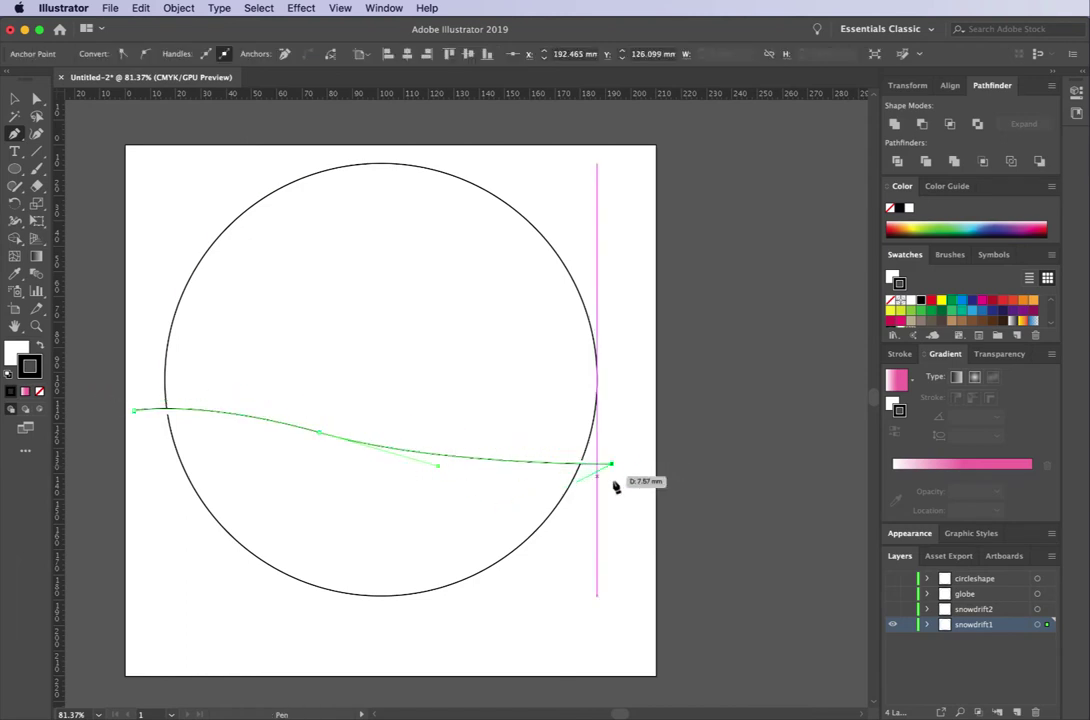
{"action": "left_click", "coordinate": [606, 637]}
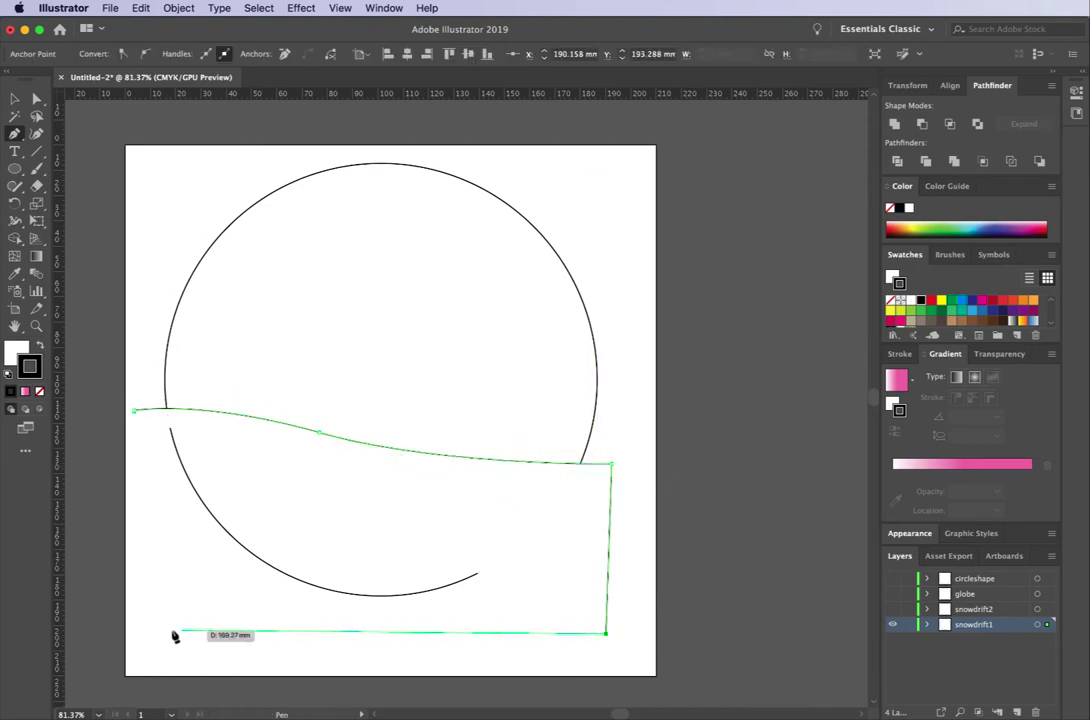
{"action": "left_click", "coordinate": [144, 633]}
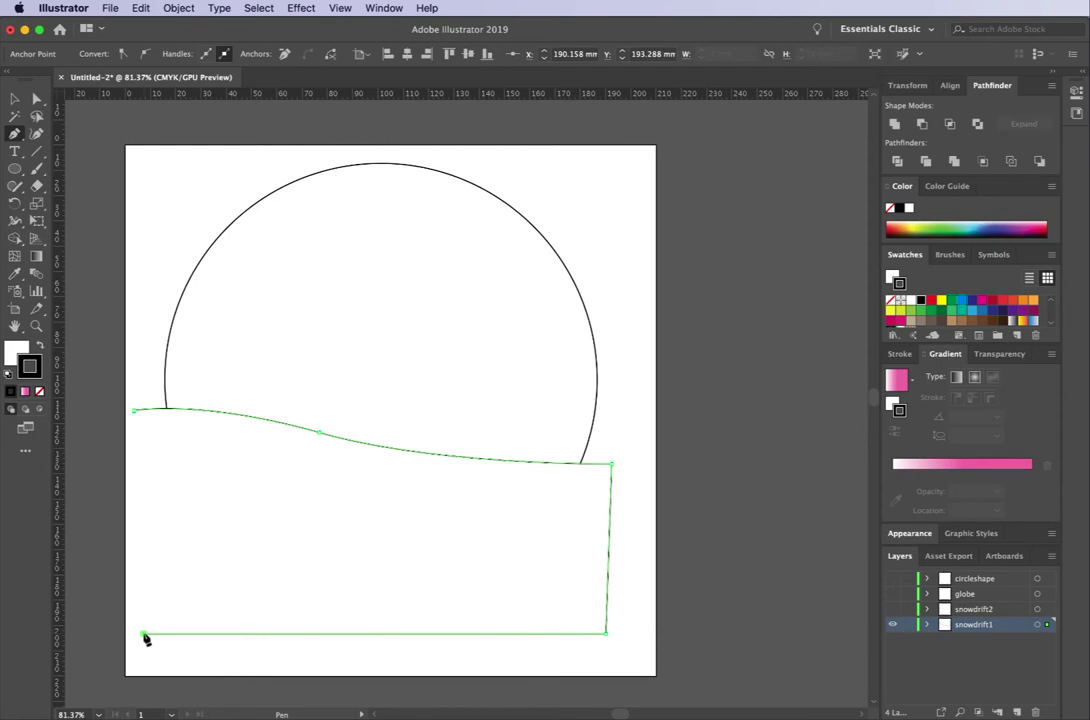
{"action": "left_click", "coordinate": [135, 413]}
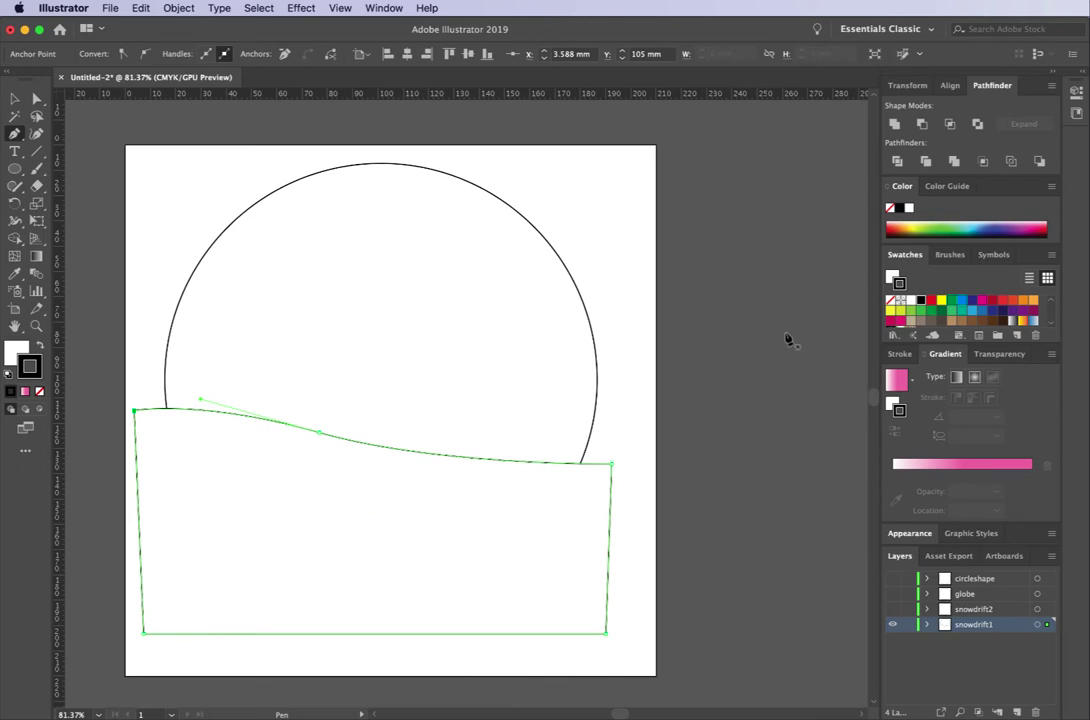
{"action": "key", "text": "x"}
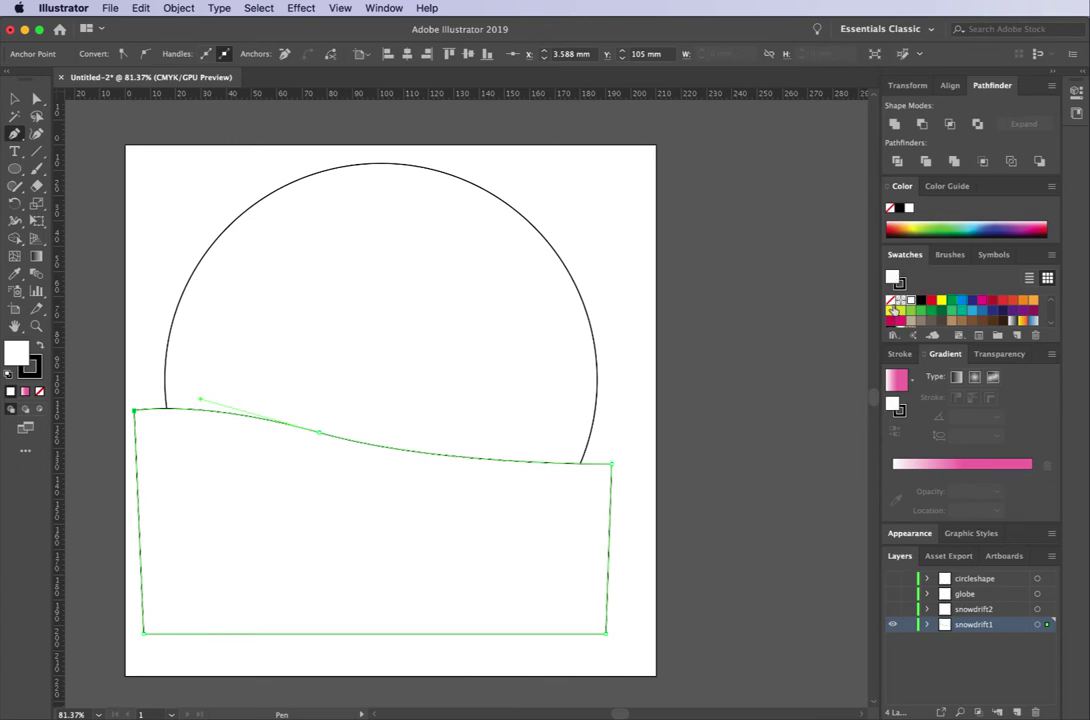
{"action": "left_click", "coordinate": [891, 303]}
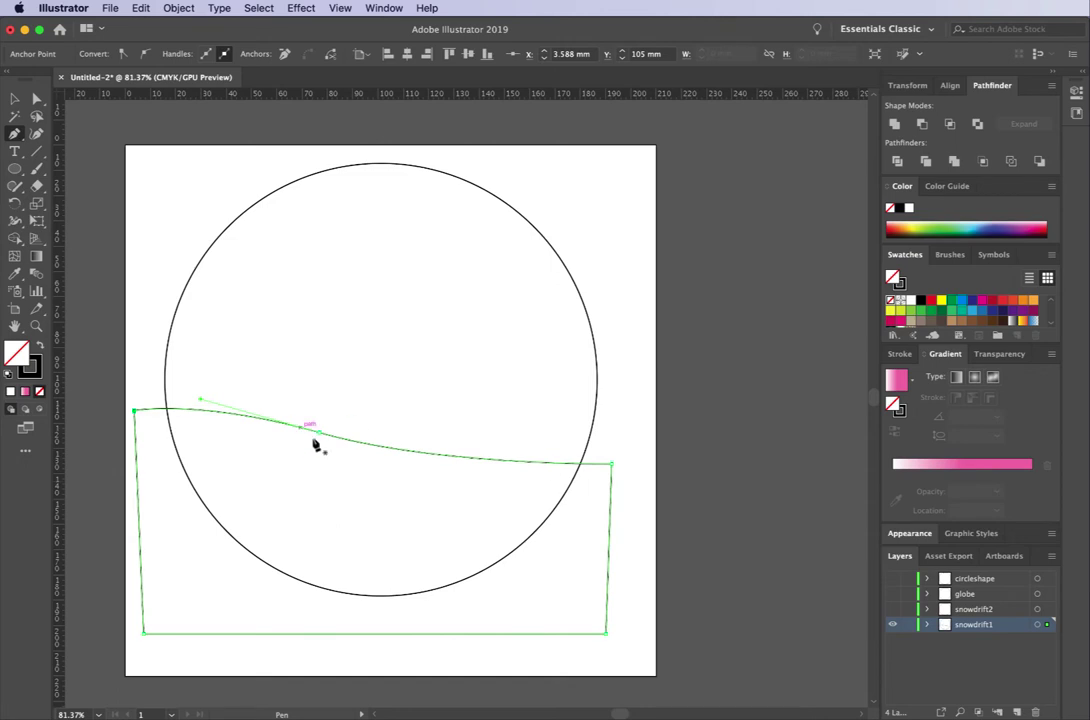
- Make the wave of the snowdrift's upper edge more pronounced by lengthening and steepening the middle anchor point's direction handle
{"action": "left_click", "coordinate": [36, 98]}
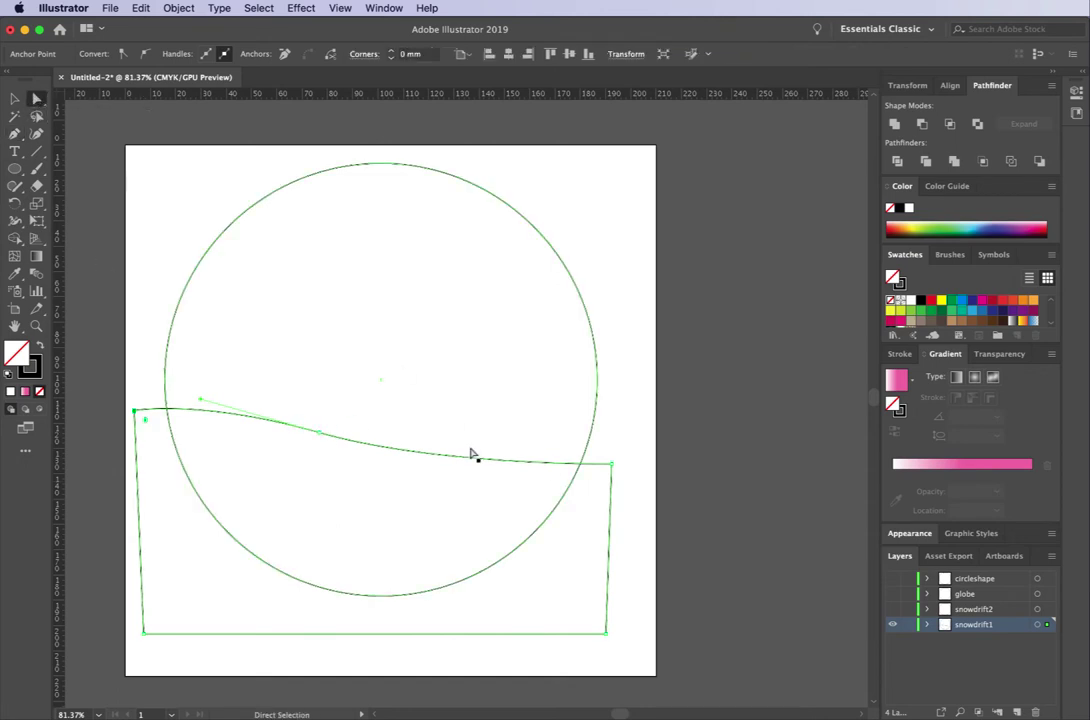
{"action": "left_click", "coordinate": [319, 432]}
{"action": "left_click_drag", "start_coordinate": [445, 470], "coordinate": [445, 491]}
{"action": "left_click", "coordinate": [445, 491]}
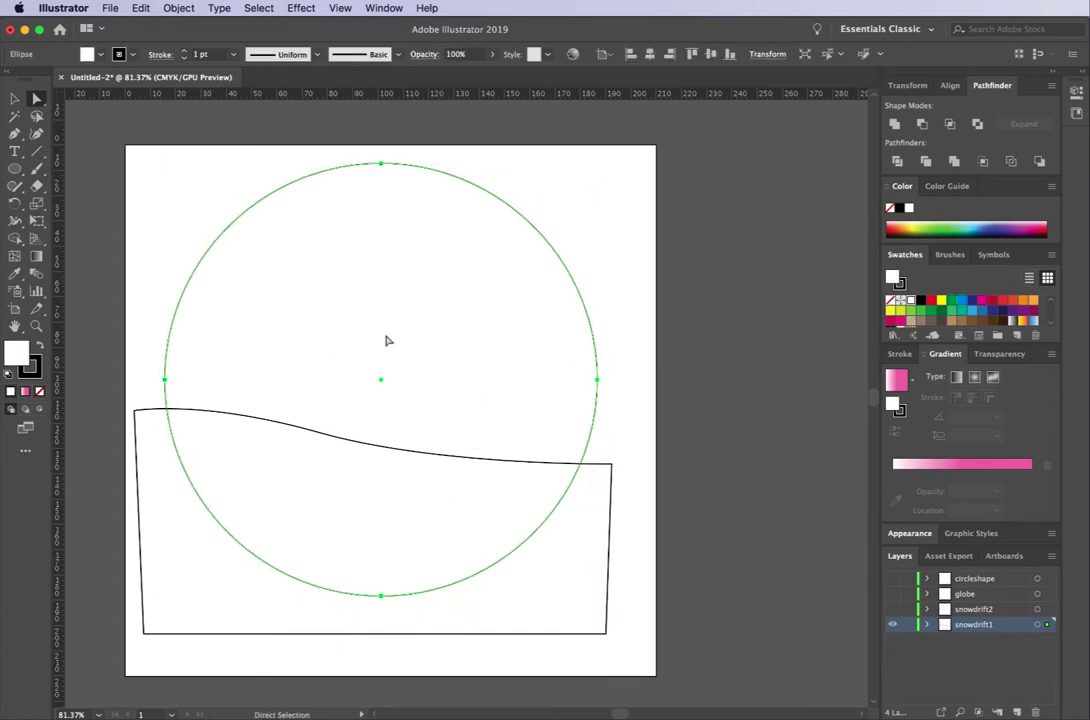
{"action": "left_click", "coordinate": [319, 433]}
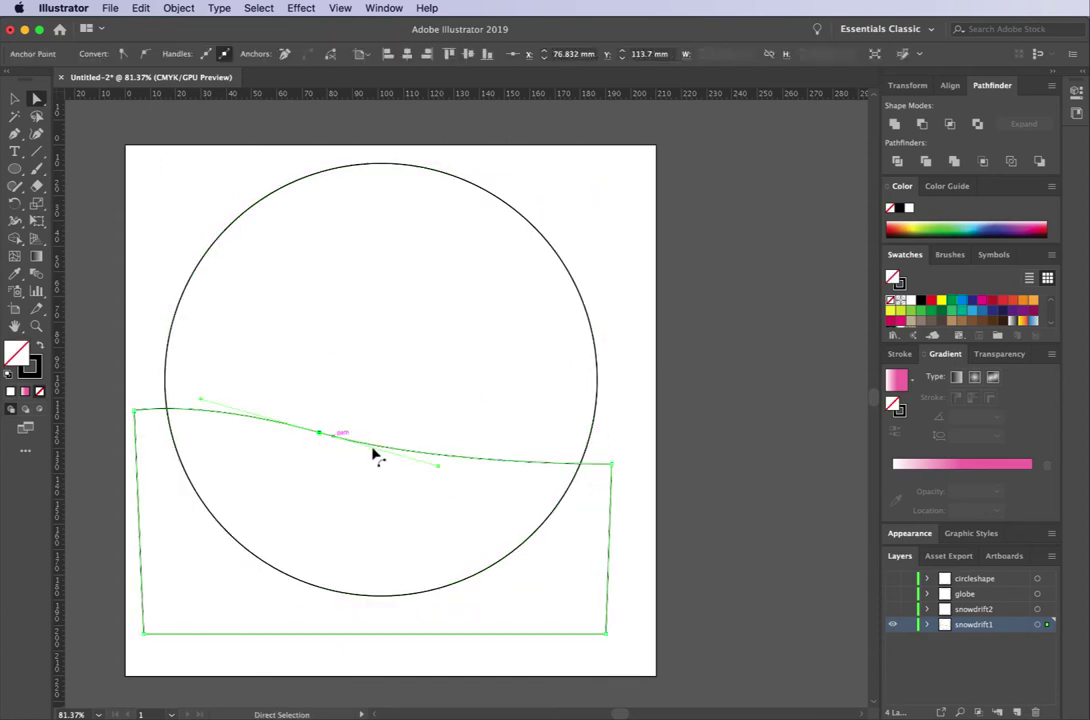
{"action": "left_click_drag", "start_coordinate": [439, 466], "coordinate": [463, 494]}
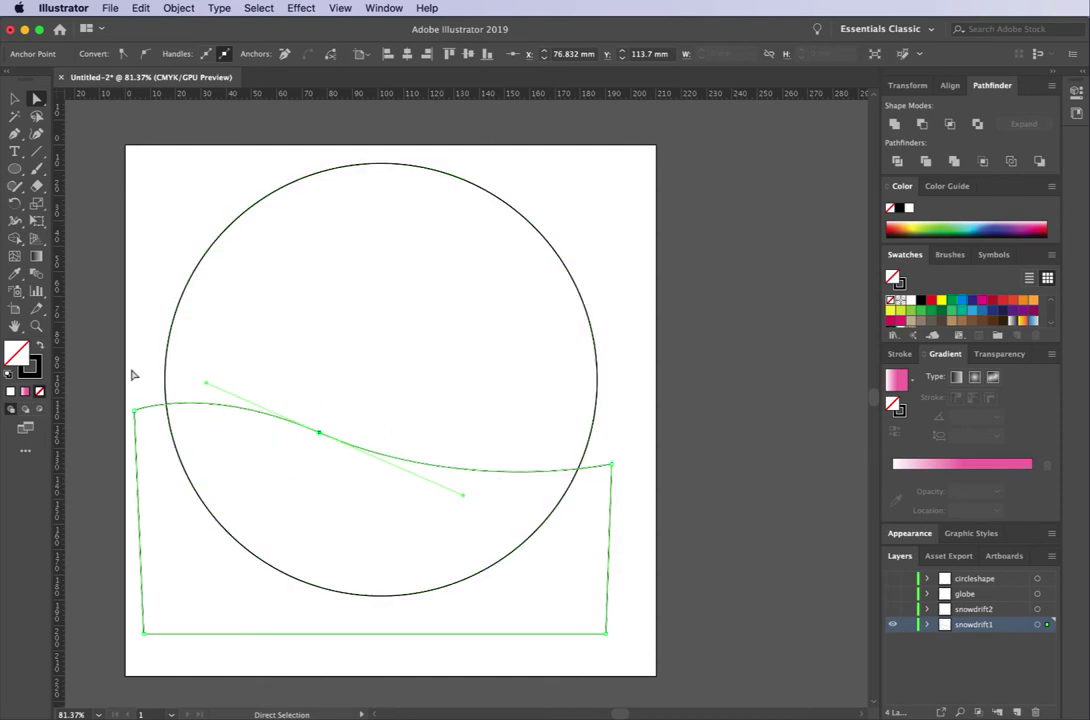
- Intersect the circle and the wavy shape with Pathfinder so only their overlapping area remains
{"action": "left_click", "coordinate": [15, 98]}
{"action": "left_click", "coordinate": [541, 387]}
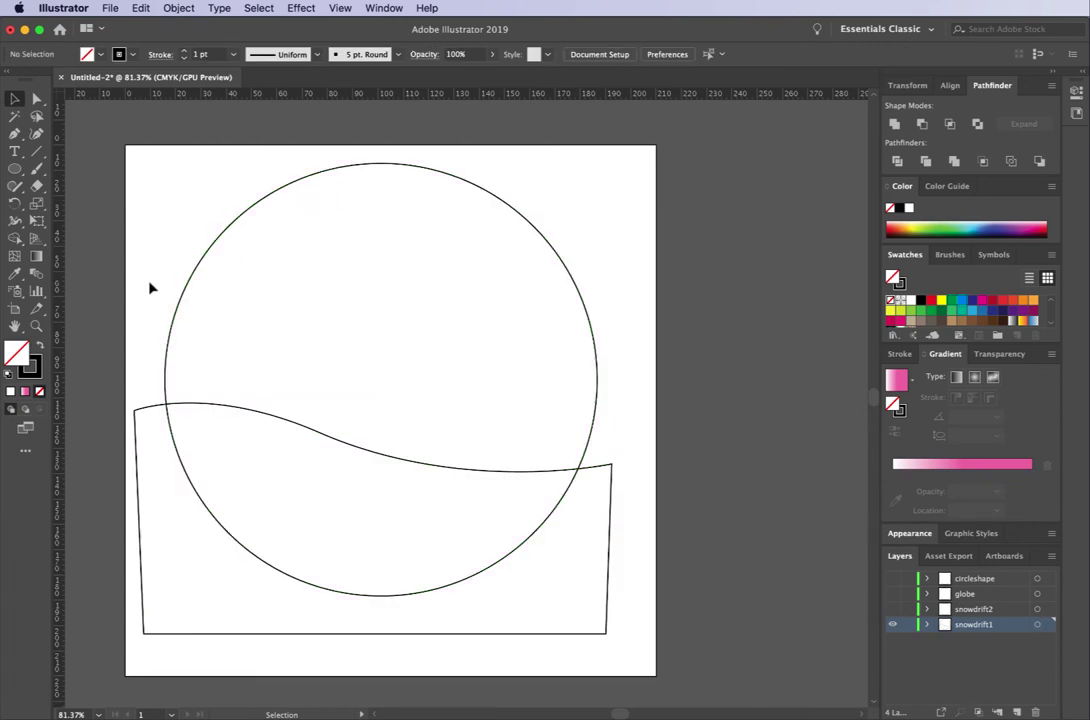
{"action": "left_click_drag", "start_coordinate": [151, 287], "coordinate": [288, 517]}
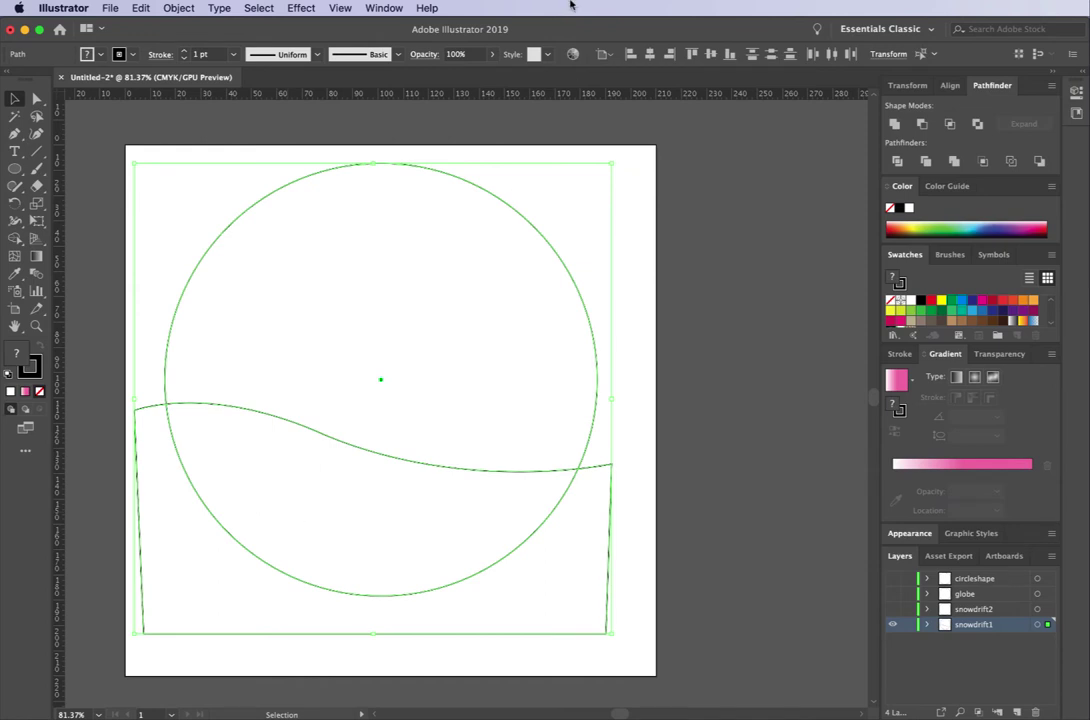
{"action": "left_click", "coordinate": [388, 8]}
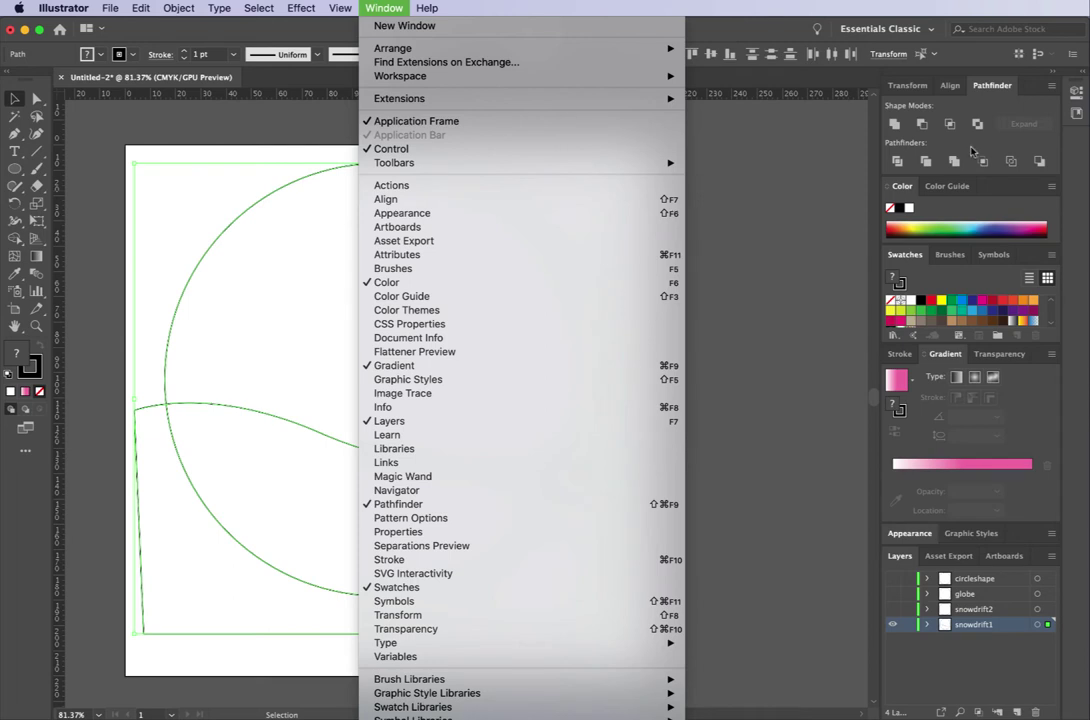
{"action": "left_click", "coordinate": [993, 87]}
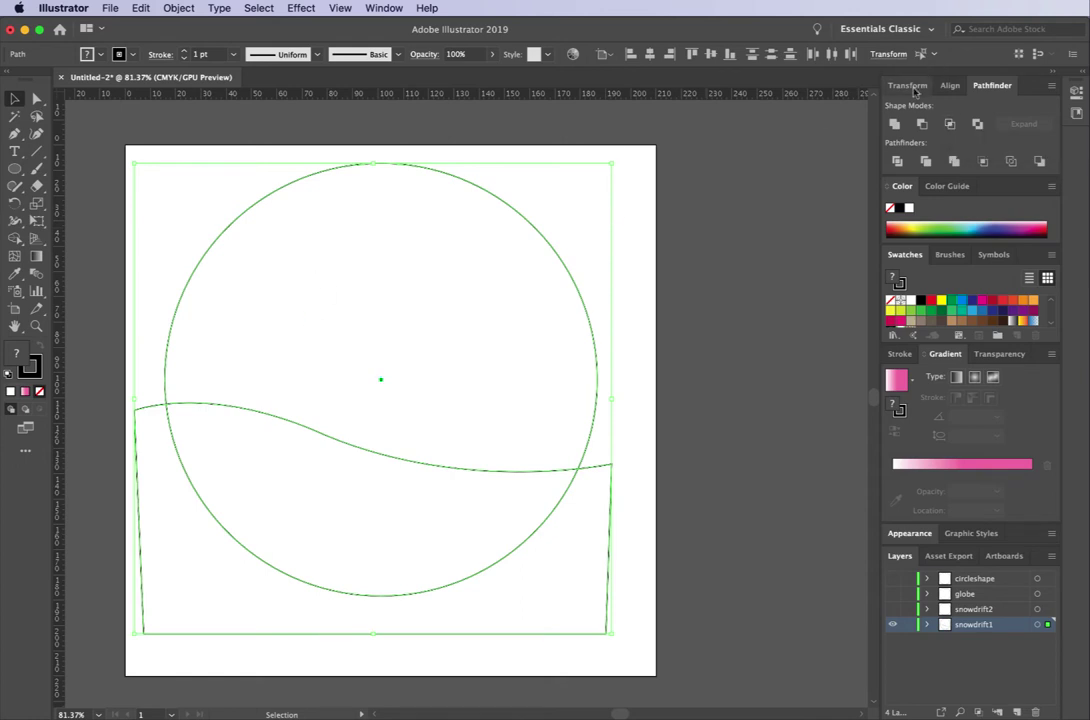
{"action": "left_click", "coordinate": [950, 124]}
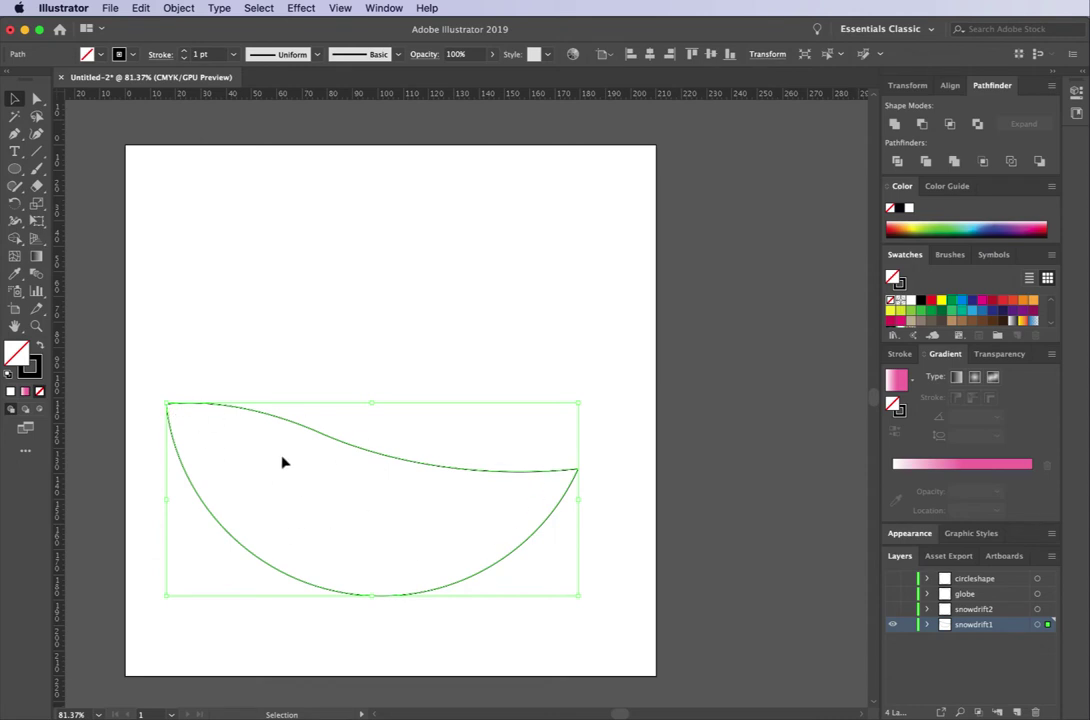
- Hide the snowdrift1 layer, show snowdrift2 and make it the active layer for drawing with the Pen tool
{"action": "left_click", "coordinate": [893, 625]}
{"action": "left_click", "coordinate": [893, 610]}
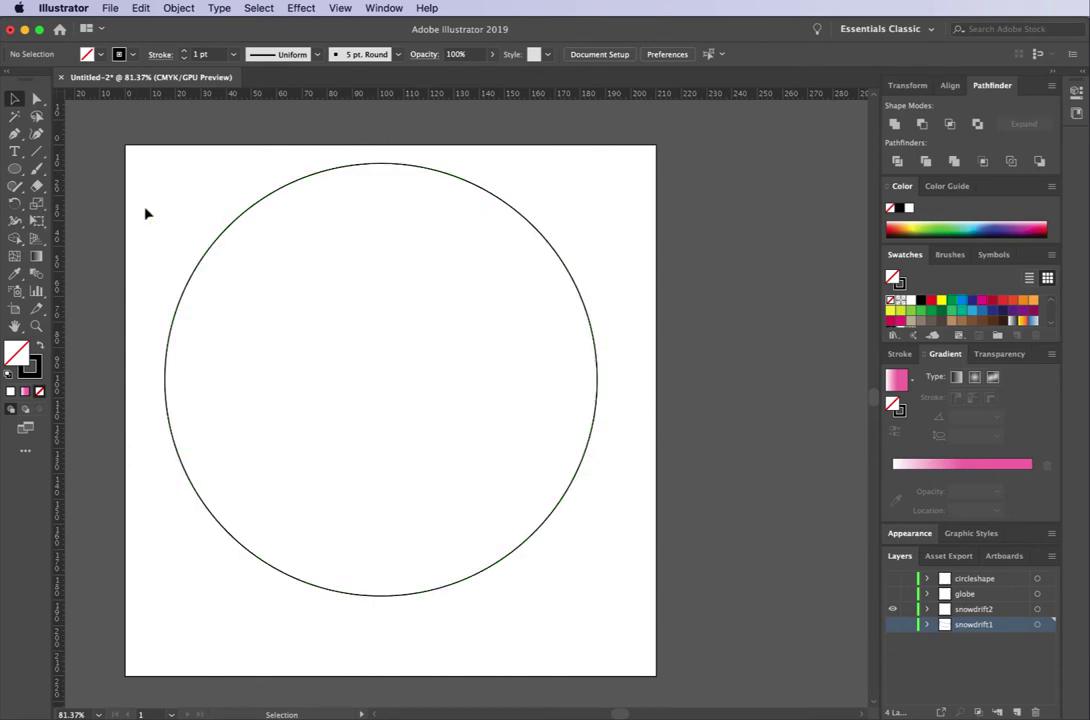
{"action": "left_click", "coordinate": [13, 136]}
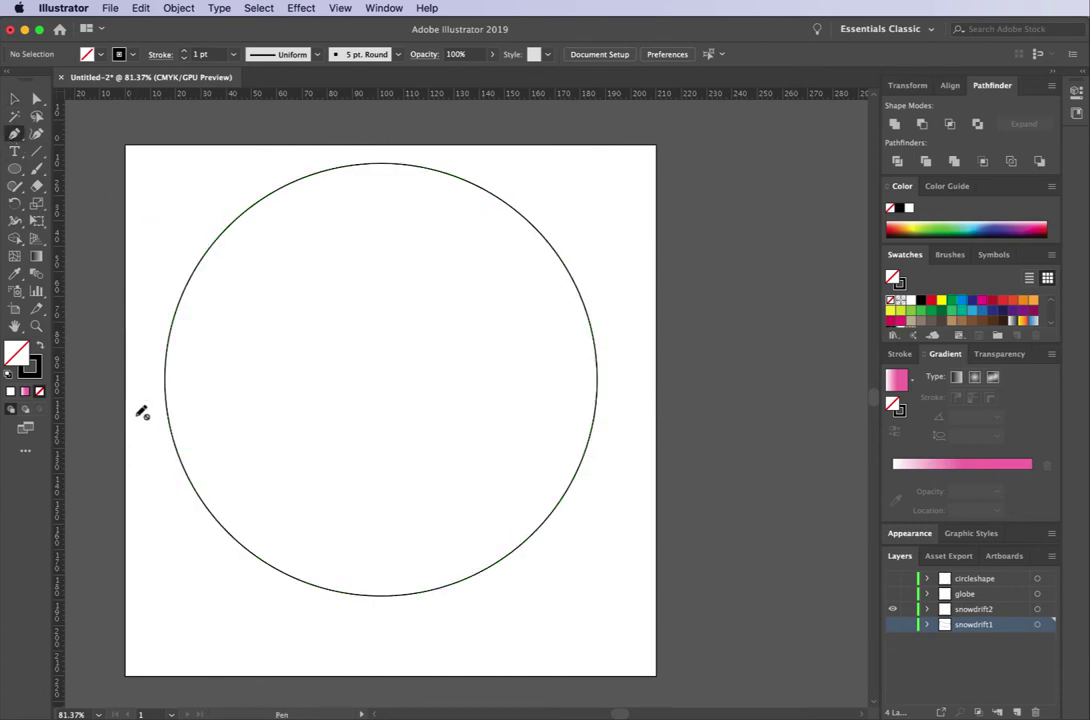
{"action": "left_click", "coordinate": [972, 609]}
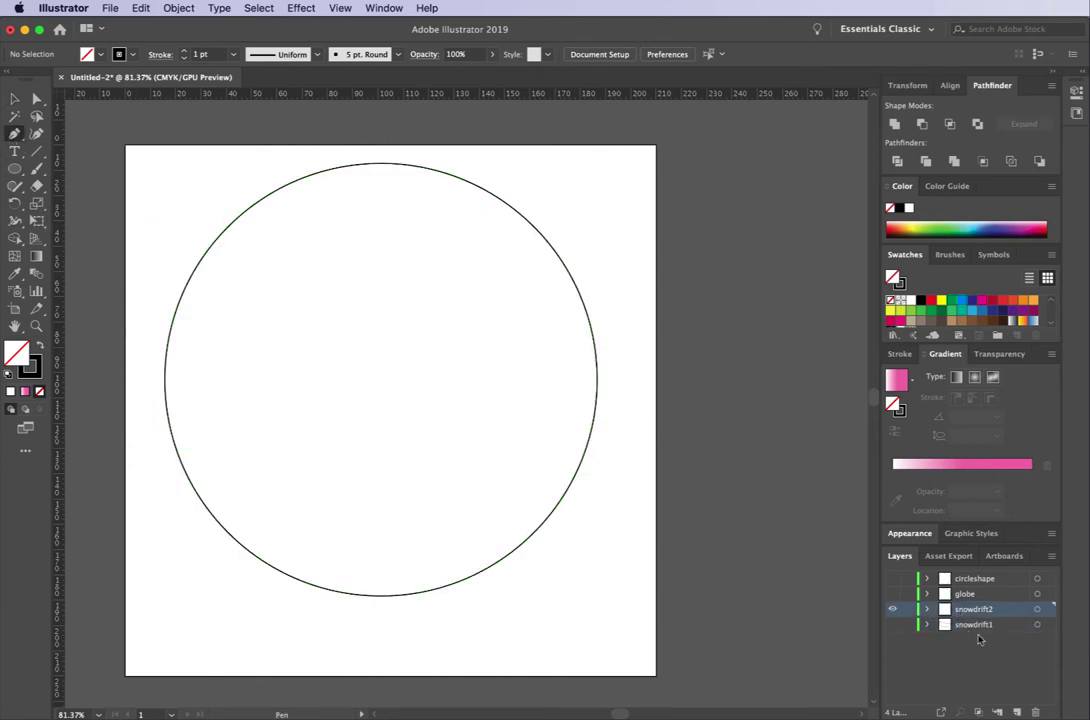
- Draw a closed Pen shape with a gently wavy upper edge that encloses the circle's lower half
{"action": "left_click", "coordinate": [144, 411]}
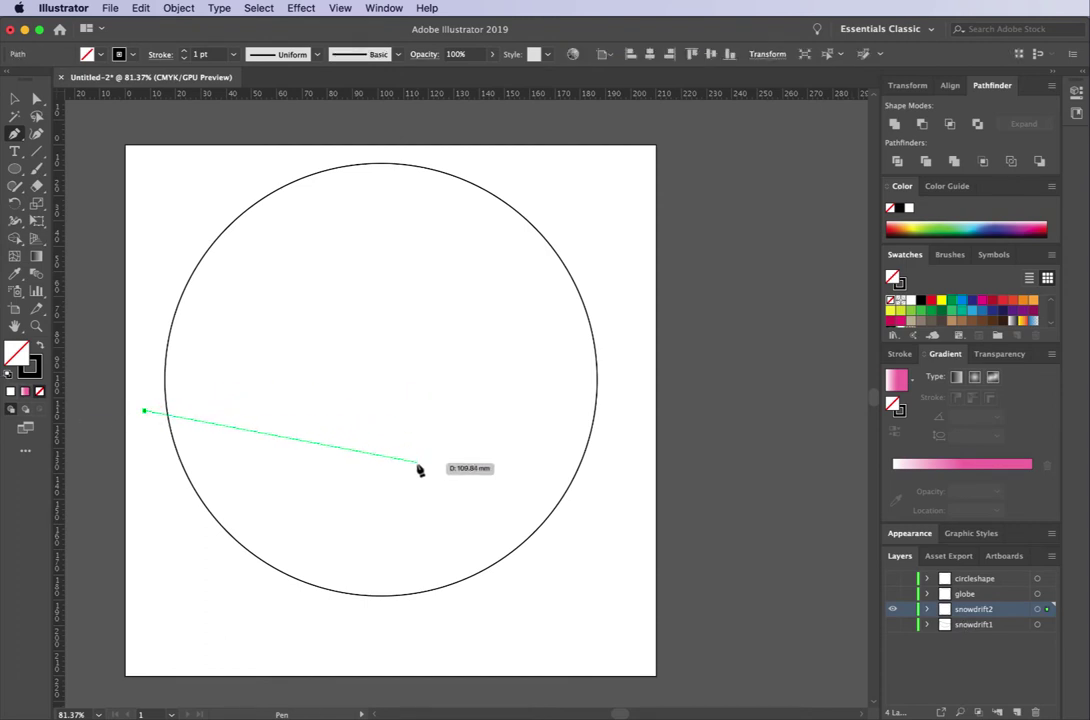
{"action": "left_click_drag", "start_coordinate": [407, 402], "coordinate": [462, 379]}
{"action": "left_click", "coordinate": [638, 384]}
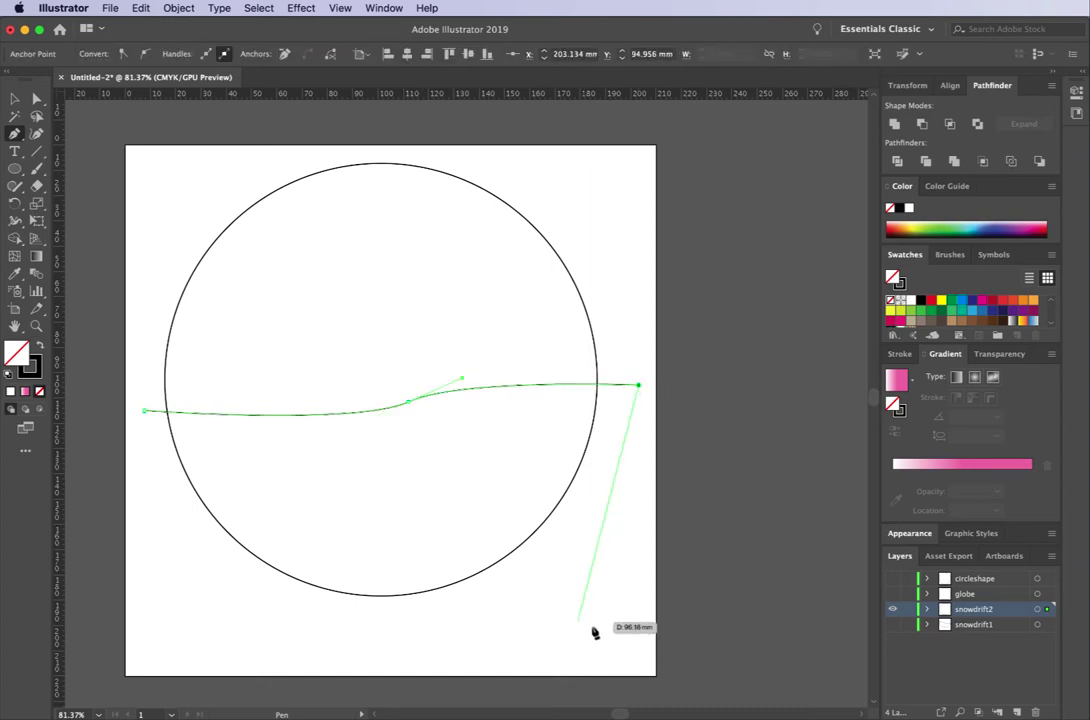
{"action": "left_click", "coordinate": [604, 637]}
{"action": "left_click", "coordinate": [303, 640]}
{"action": "left_click", "coordinate": [165, 538]}
{"action": "left_click", "coordinate": [144, 411]}
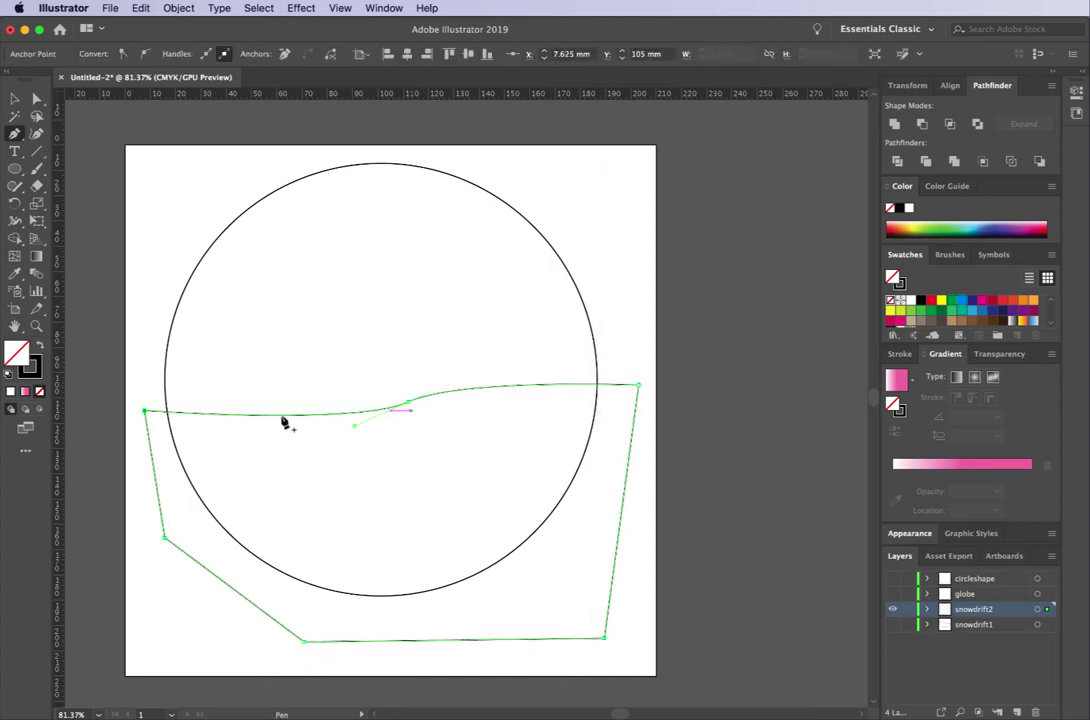
- Lower the anchor points along the shape's upper edge so the wave rises from the circle's lower left to its right side
{"action": "key", "text": "a"}
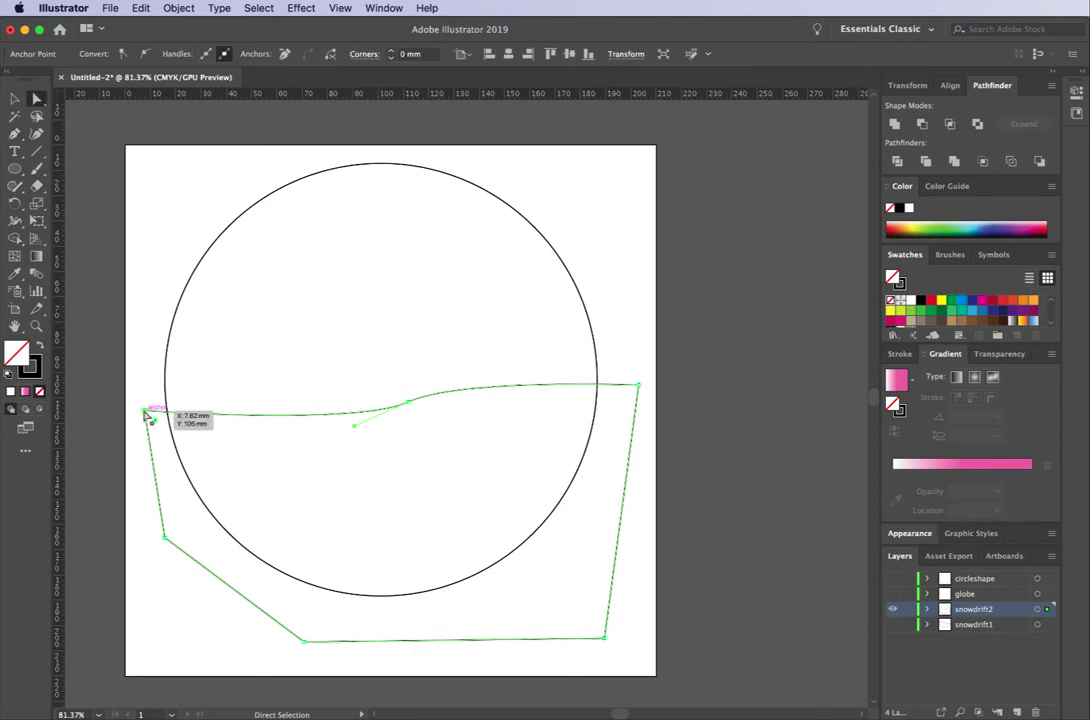
{"action": "left_click_drag", "start_coordinate": [145, 413], "coordinate": [166, 500]}
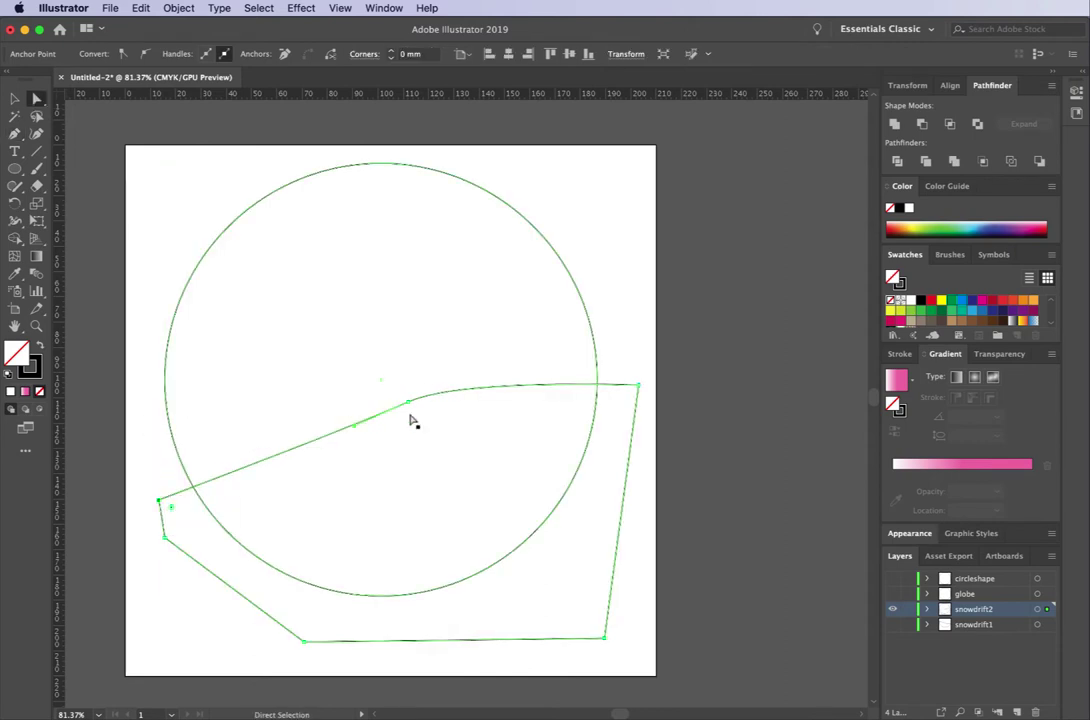
{"action": "left_click_drag", "start_coordinate": [411, 416], "coordinate": [498, 411]}
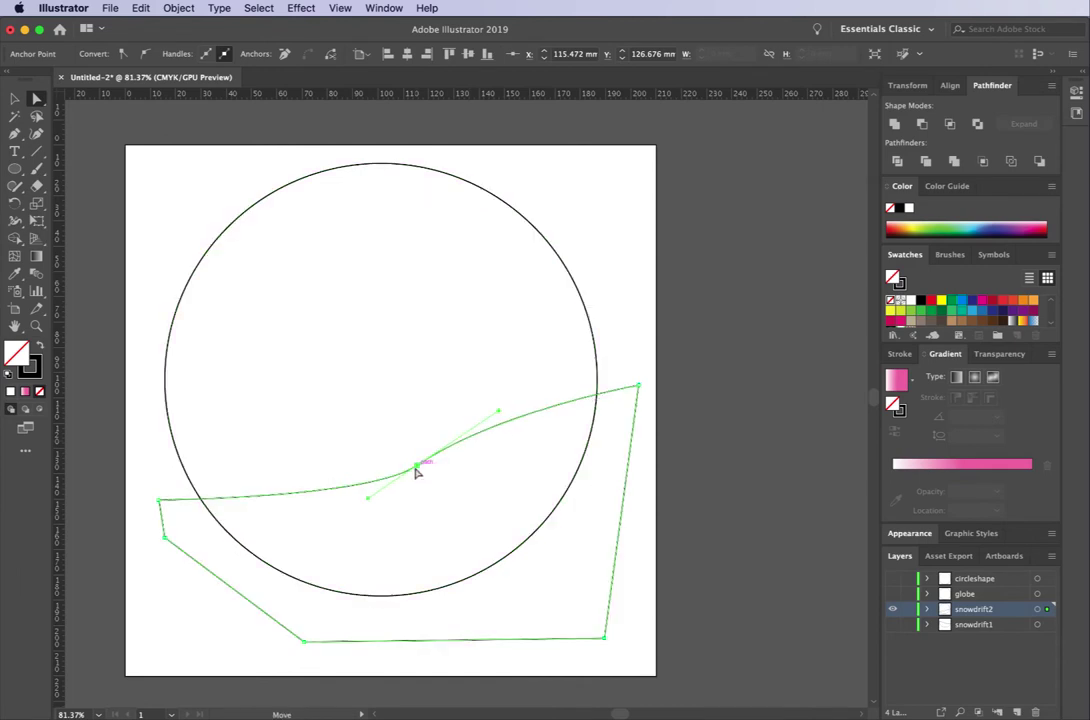
{"action": "left_click_drag", "start_coordinate": [418, 470], "coordinate": [386, 463]}
{"action": "left_click_drag", "start_coordinate": [640, 390], "coordinate": [640, 408]}
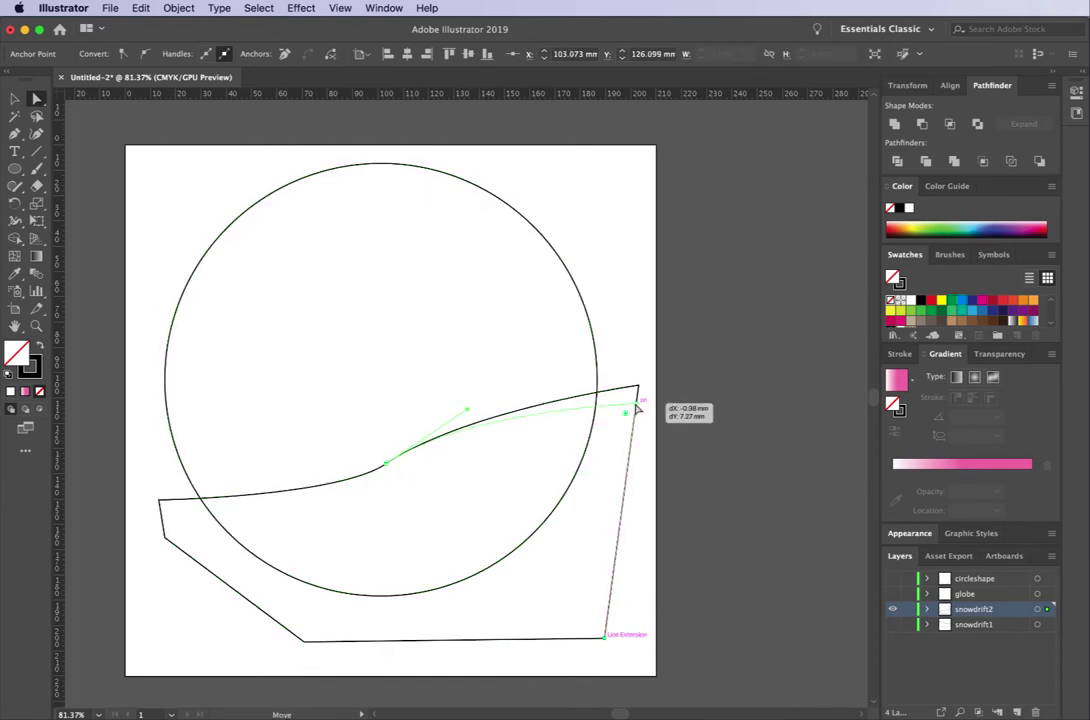
{"action": "left_click", "coordinate": [640, 316]}
- Lengthen the middle anchor point's lower direction handle to deepen the curve on the left of the wave
{"action": "left_click", "coordinate": [383, 474]}
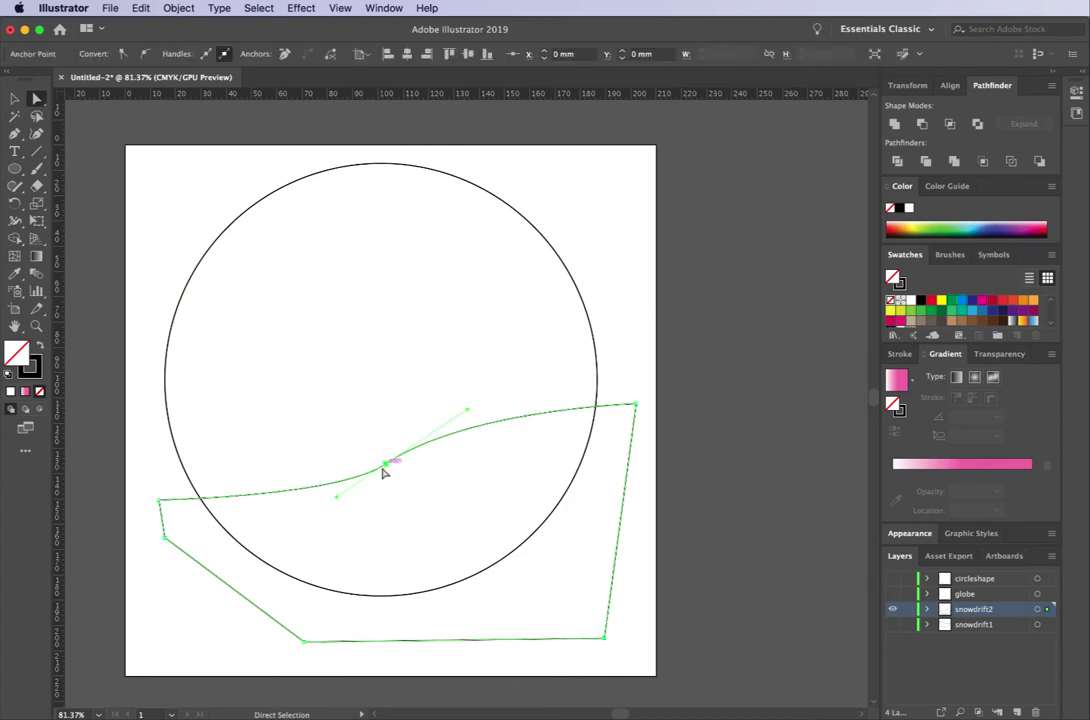
{"action": "left_click_drag", "start_coordinate": [341, 501], "coordinate": [285, 522]}
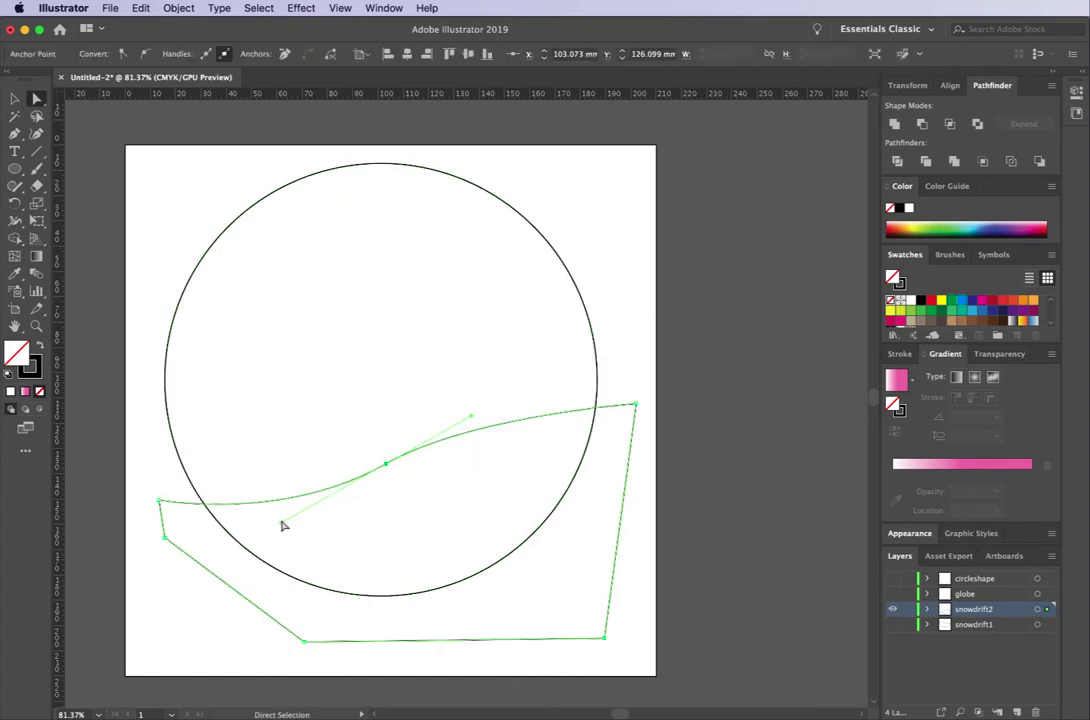
{"action": "left_click", "coordinate": [661, 326]}
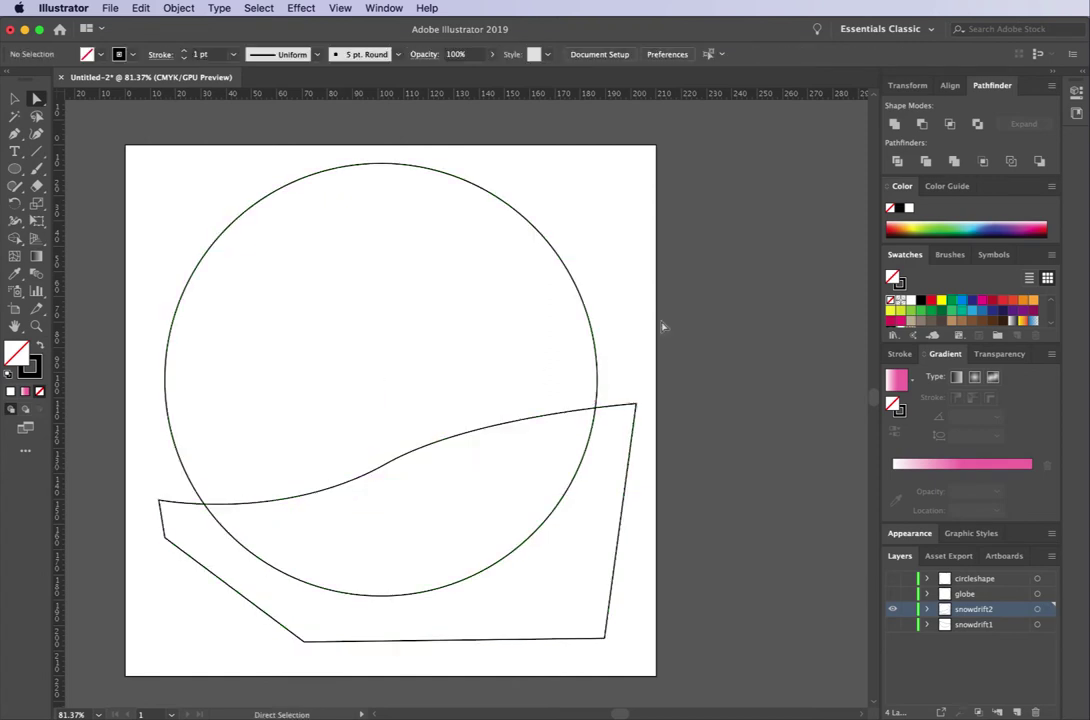
- Rotate the whole wavy shape slightly clockwise so its upper edge slopes less steeply across the circle
{"action": "left_click", "coordinate": [15, 97]}
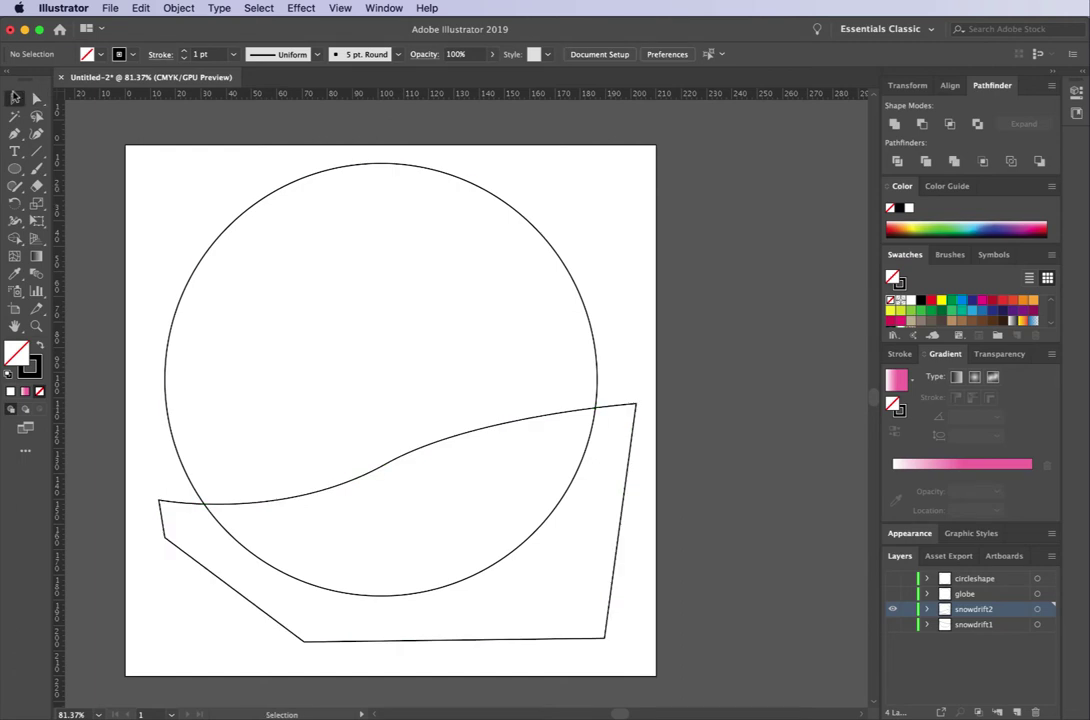
{"action": "left_click_drag", "start_coordinate": [642, 333], "coordinate": [630, 472]}
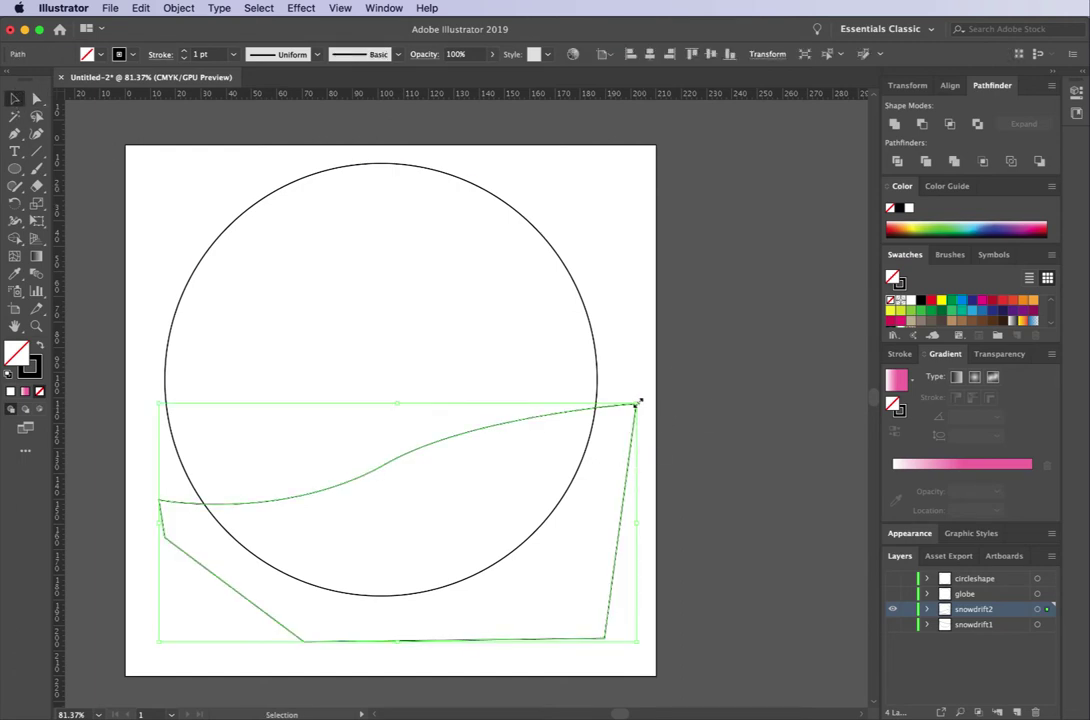
{"action": "left_click_drag", "start_coordinate": [642, 398], "coordinate": [652, 428]}
{"action": "left_click", "coordinate": [629, 312]}
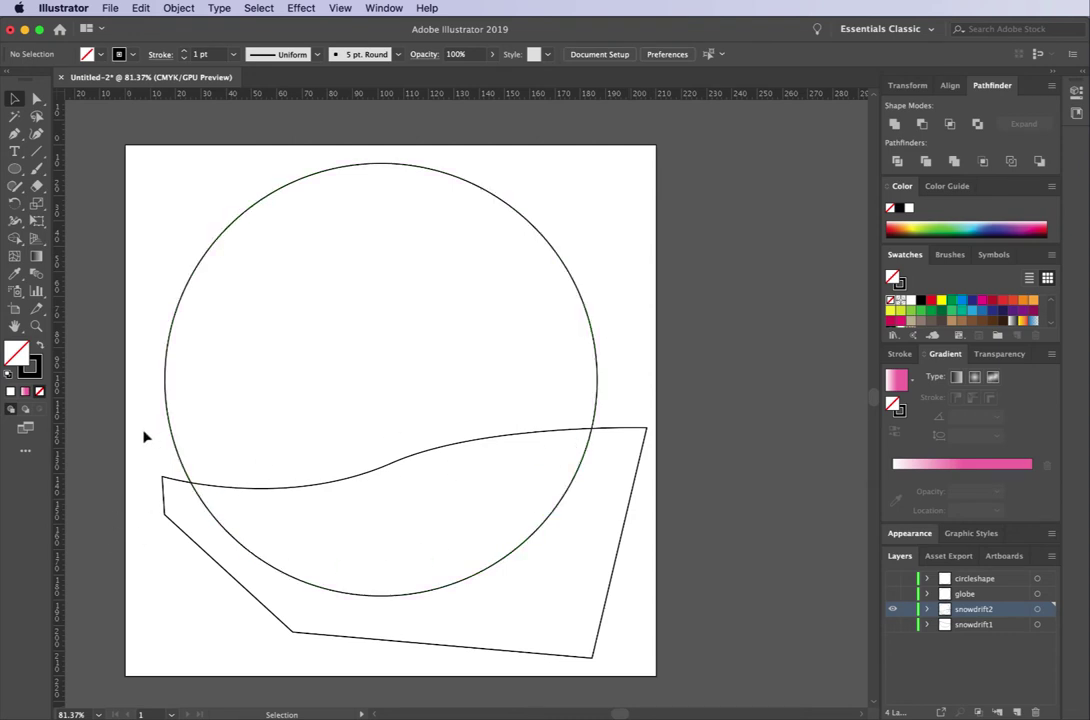
- Intersect the circle and the wavy shape with Pathfinder, and show the snowdrift1 layer
{"action": "left_click_drag", "start_coordinate": [150, 428], "coordinate": [222, 519]}
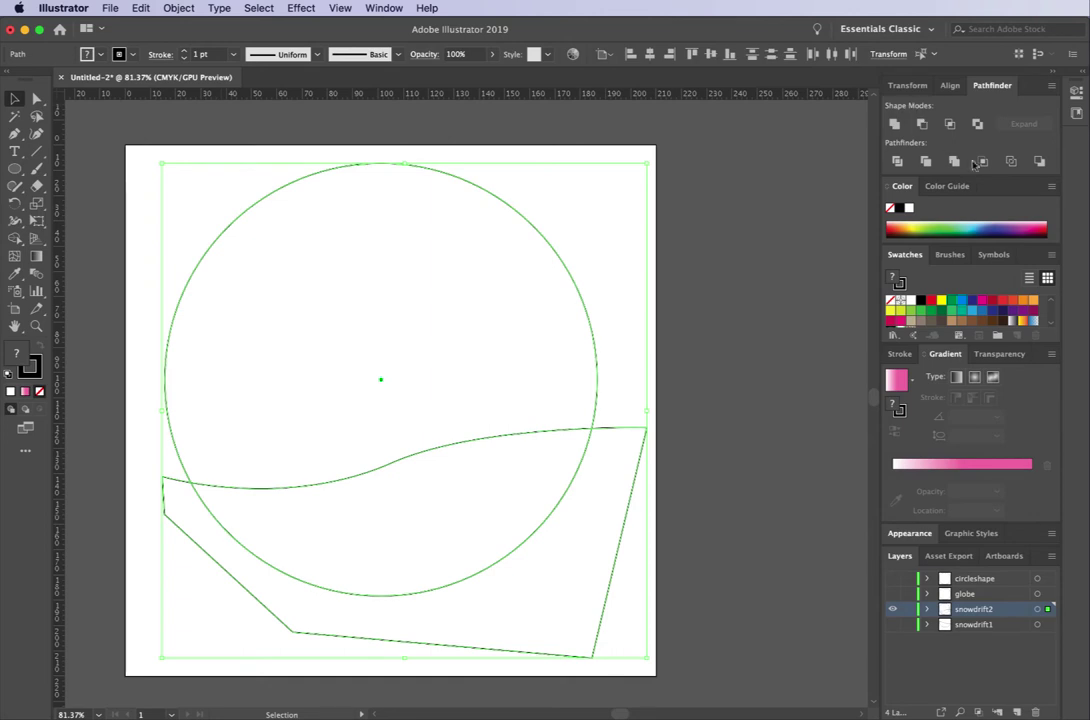
{"action": "left_click", "coordinate": [950, 125]}
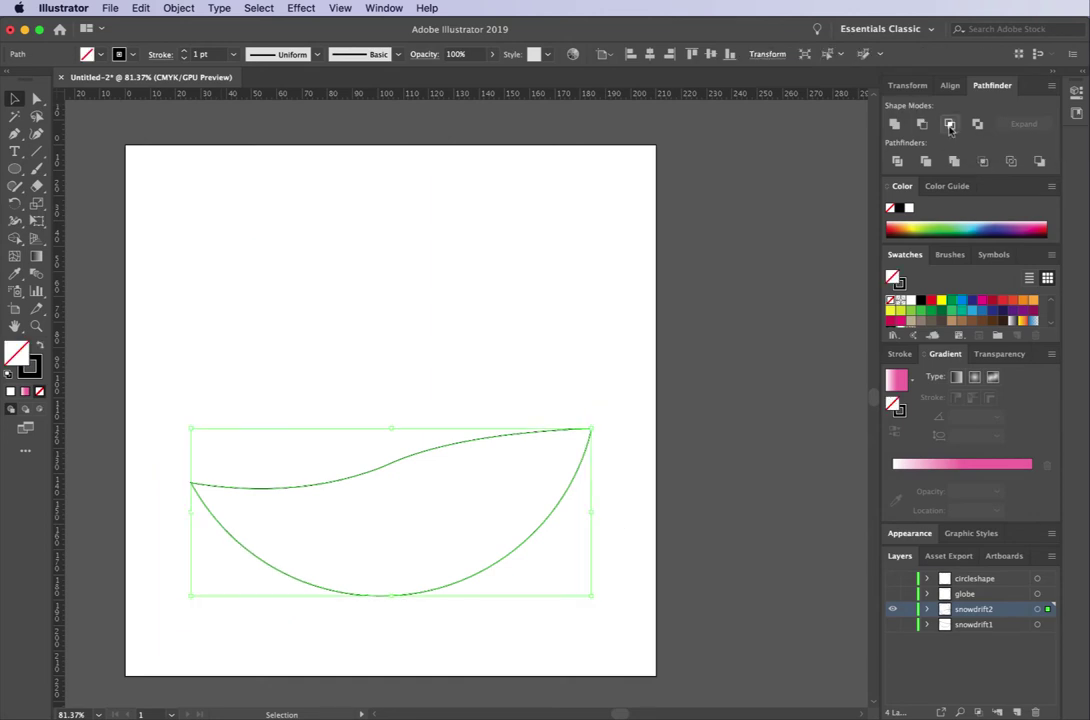
{"action": "left_click", "coordinate": [893, 625]}
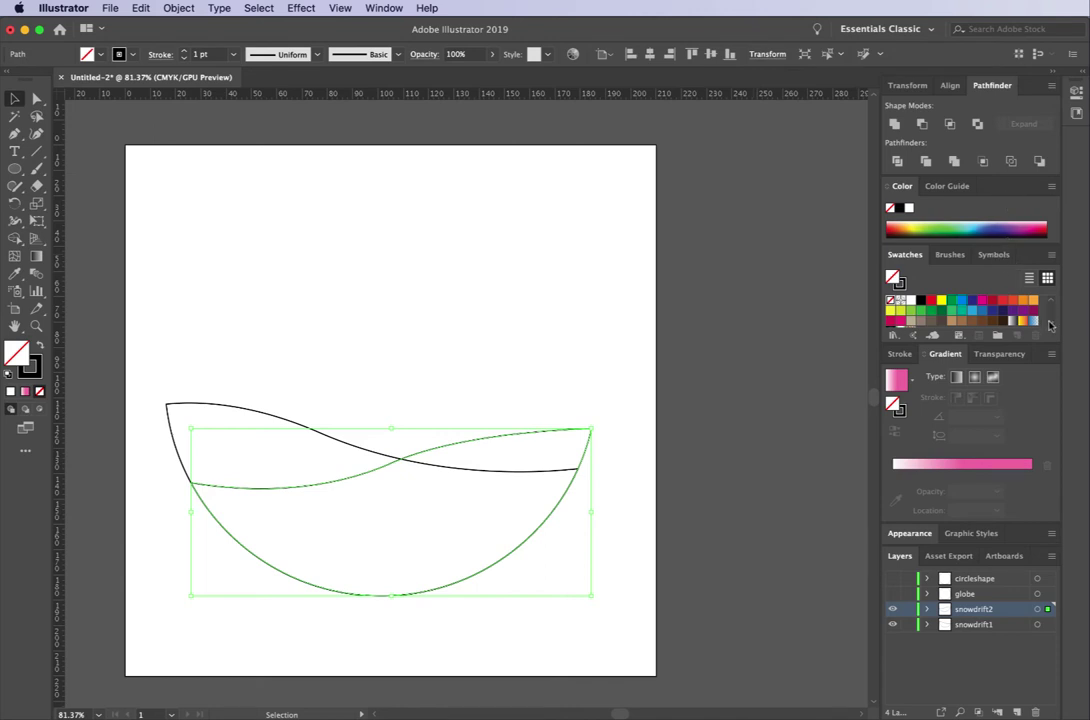
- Fill the snowdrift2 shape with the white-to-black linear gradient swatch and set its stroke to none
{"action": "scroll", "coordinate": [1046, 319], "scroll_direction": "down", "scroll_amount": 2}
{"action": "left_click", "coordinate": [1013, 305]}
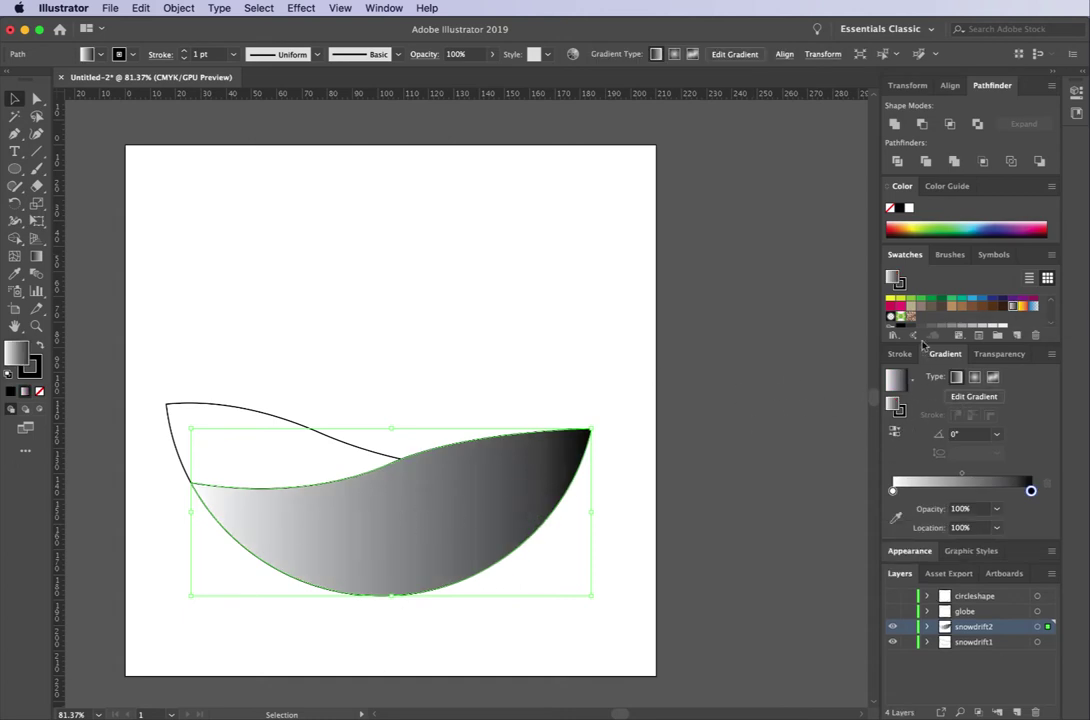
{"action": "left_click", "coordinate": [902, 291]}
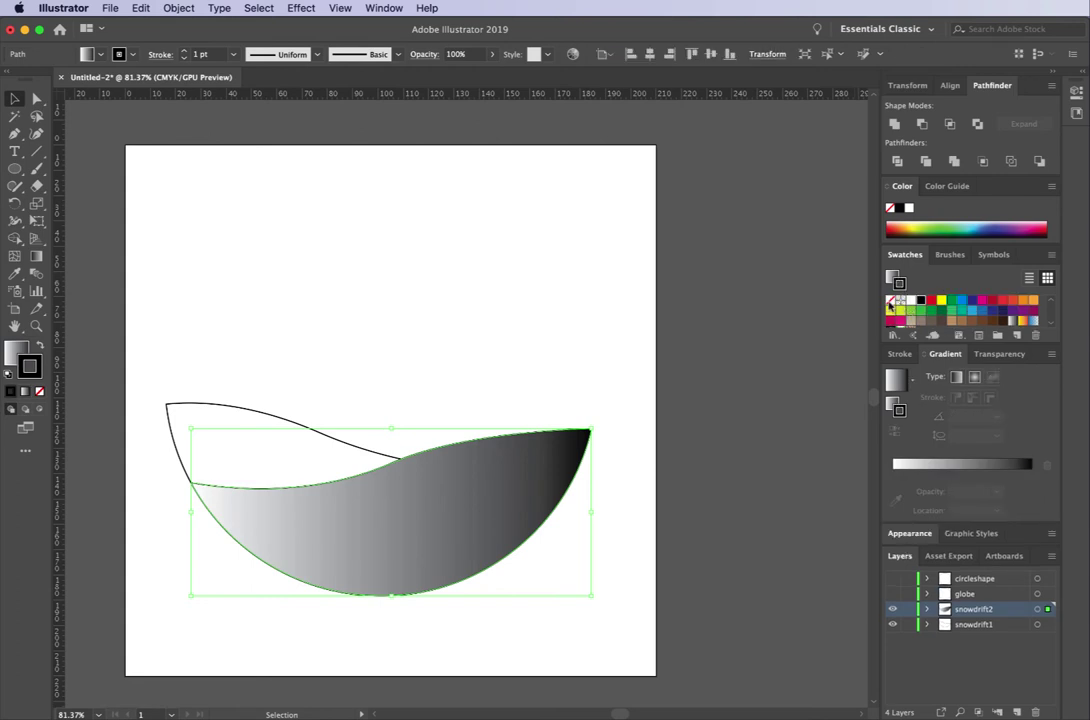
{"action": "left_click", "coordinate": [890, 301]}
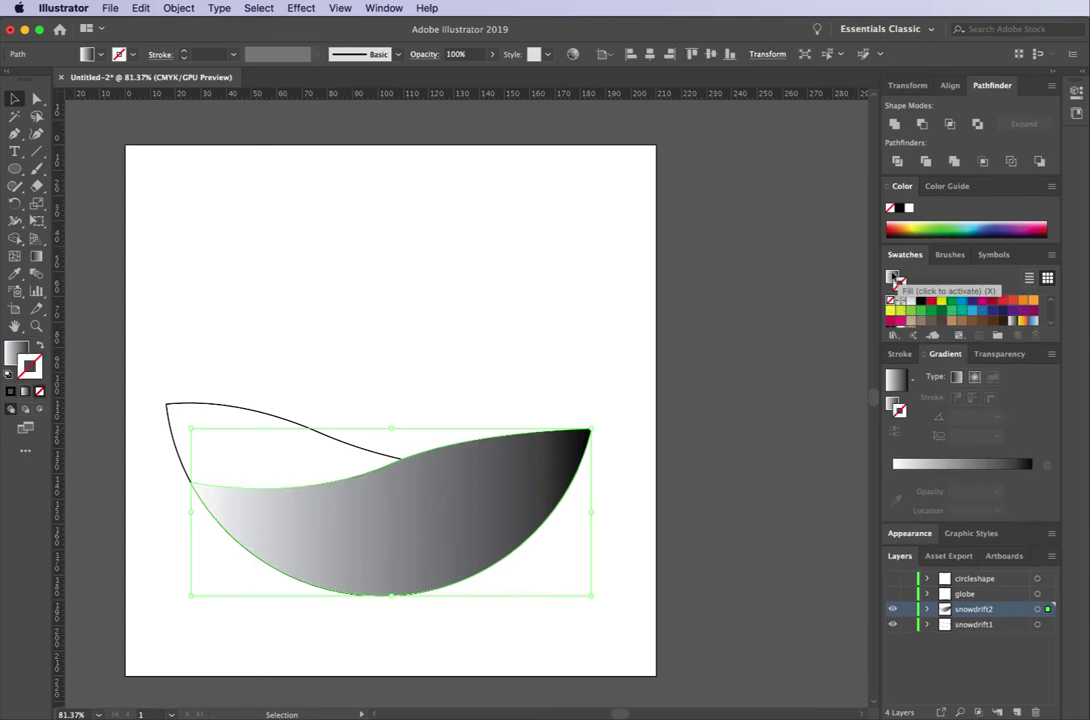
{"action": "left_click", "coordinate": [893, 277]}
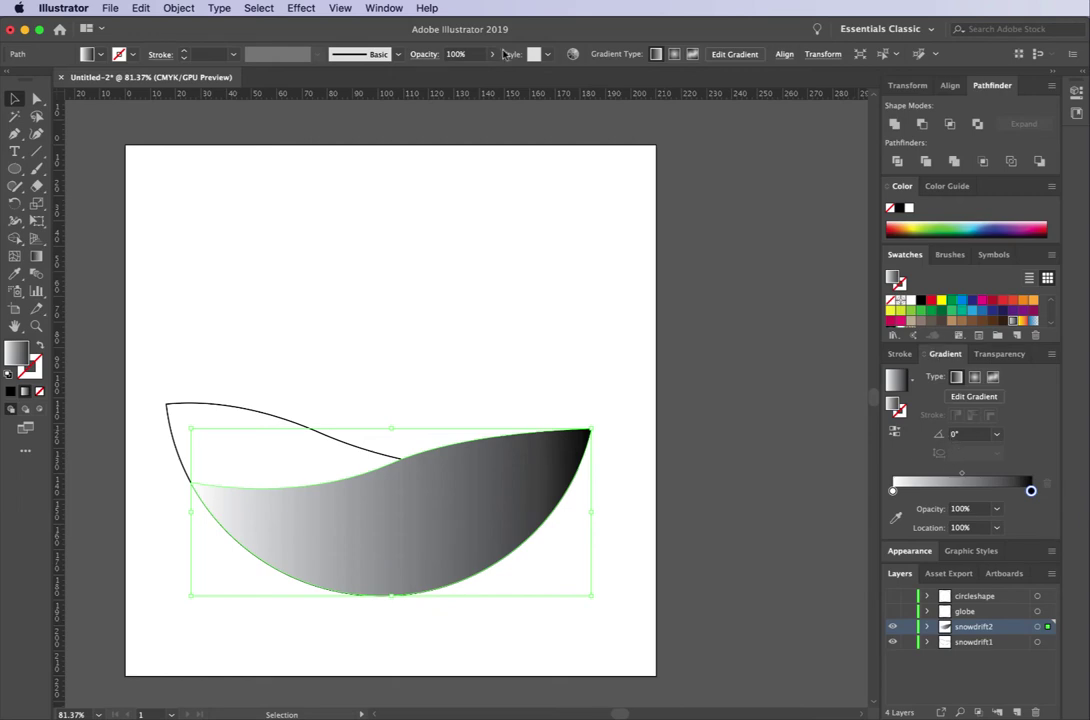
- Change the gradient's black stop to purple with about 65% cyan and 74% magenta
{"action": "left_click", "coordinate": [385, 8]}
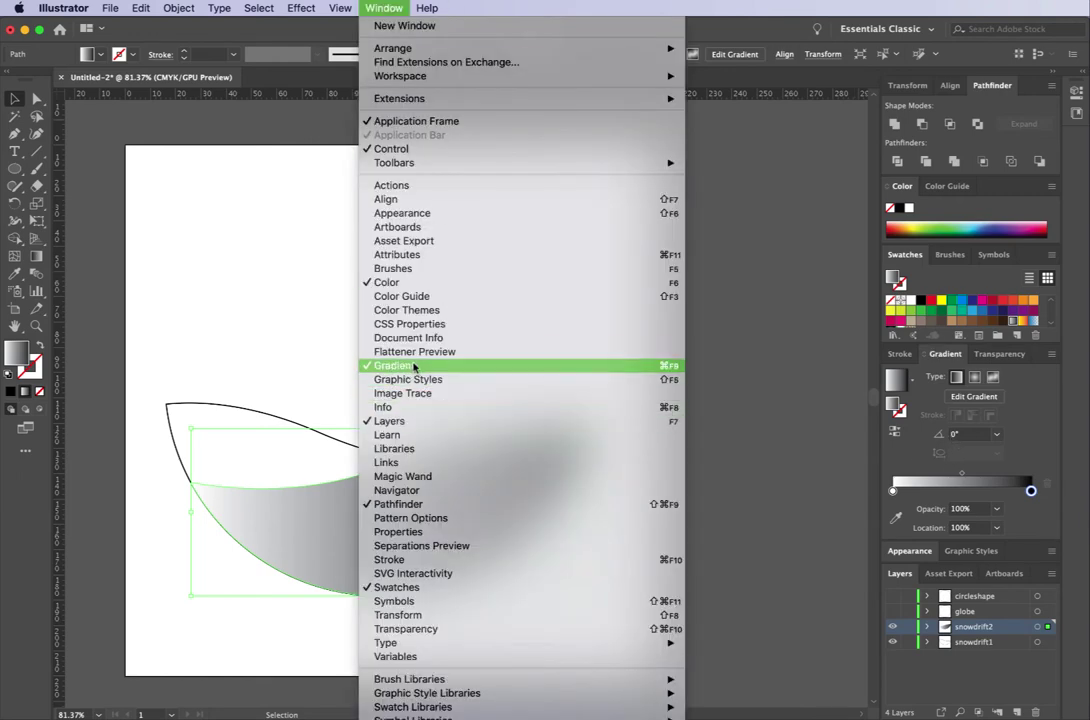
{"action": "left_click", "coordinate": [1060, 449]}
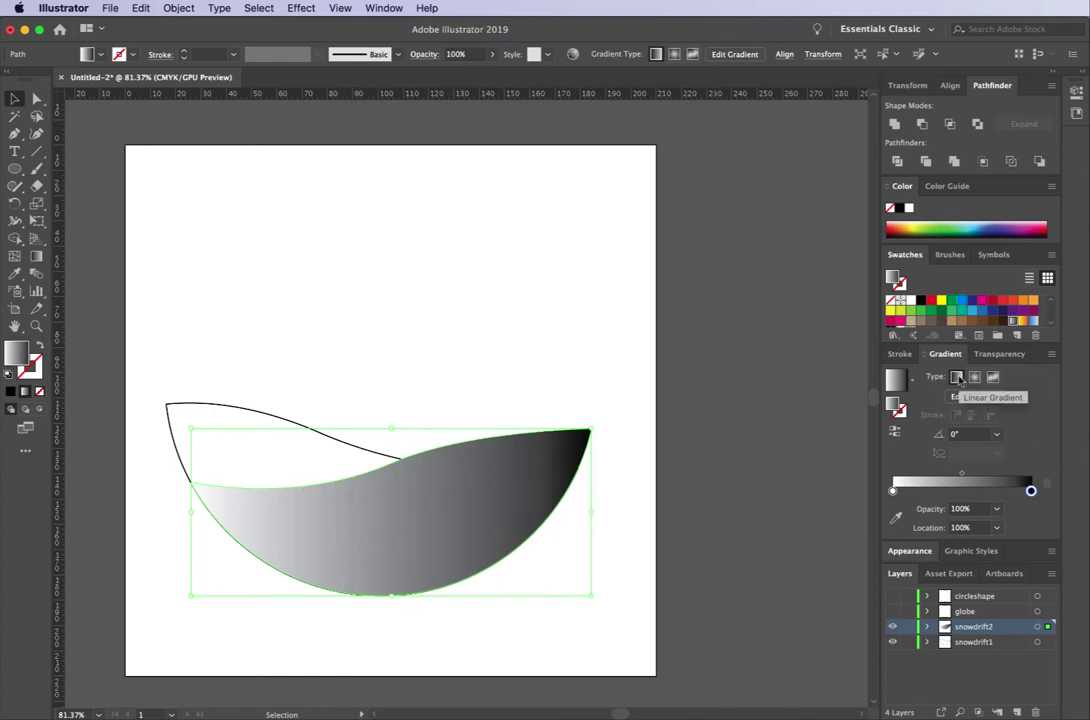
{"action": "double_click", "coordinate": [1031, 491]}
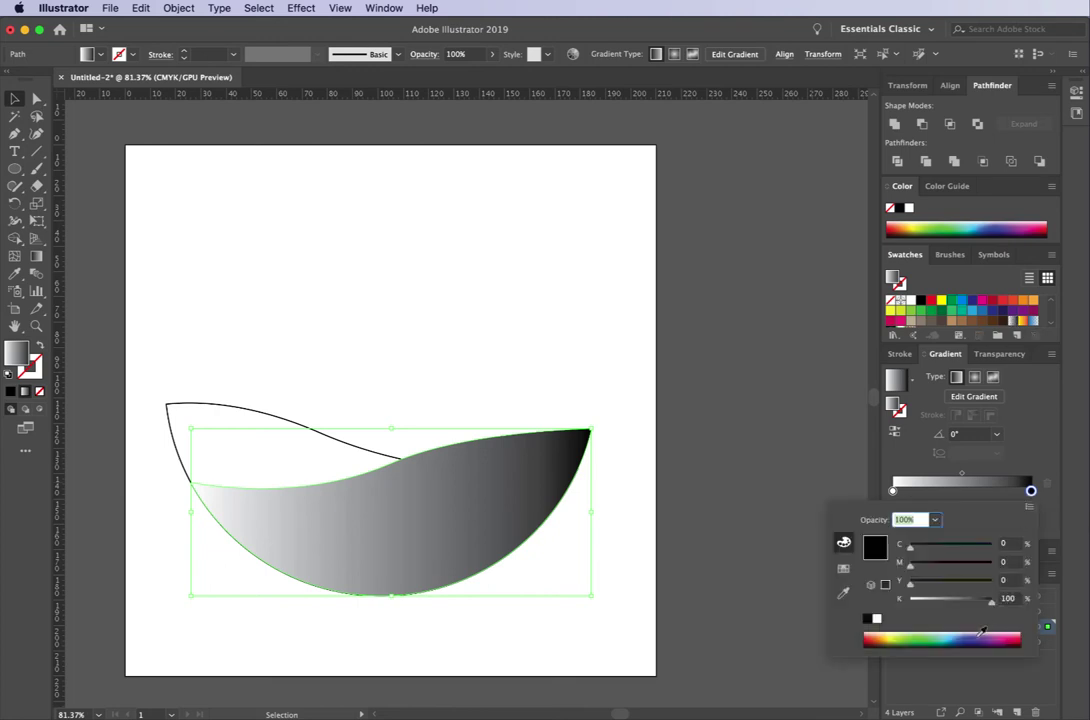
{"action": "left_click_drag", "start_coordinate": [983, 633], "coordinate": [977, 638]}
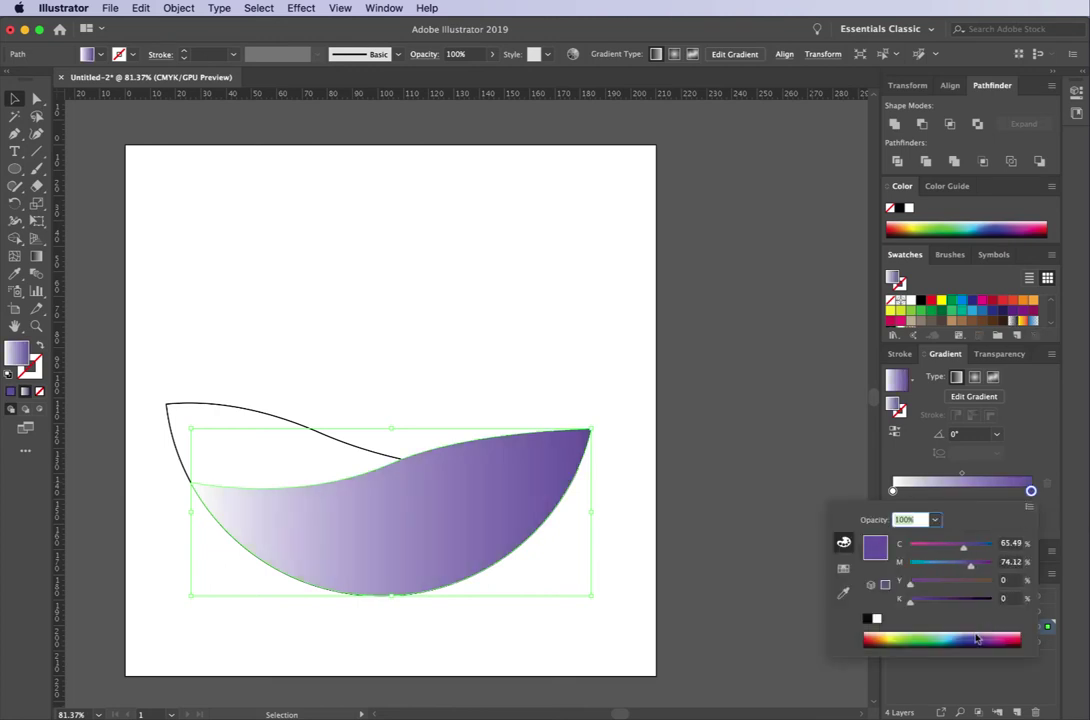
{"action": "left_click", "coordinate": [909, 451]}
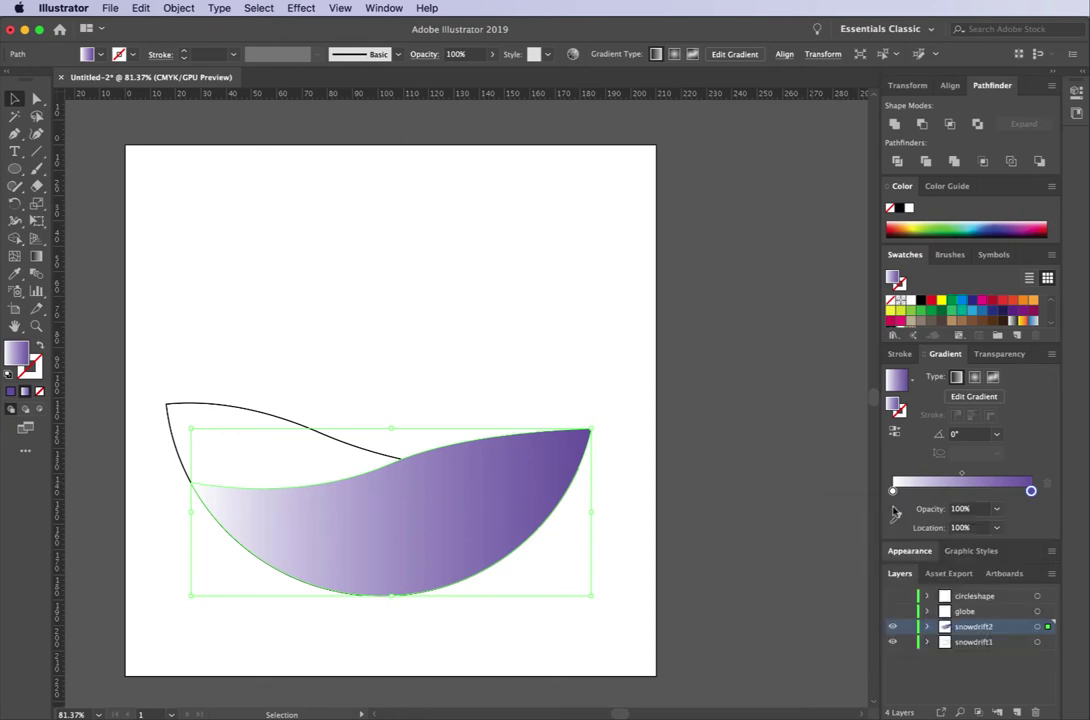
- Set the opacity of the gradient's white stop to 0%
{"action": "double_click", "coordinate": [894, 491]}
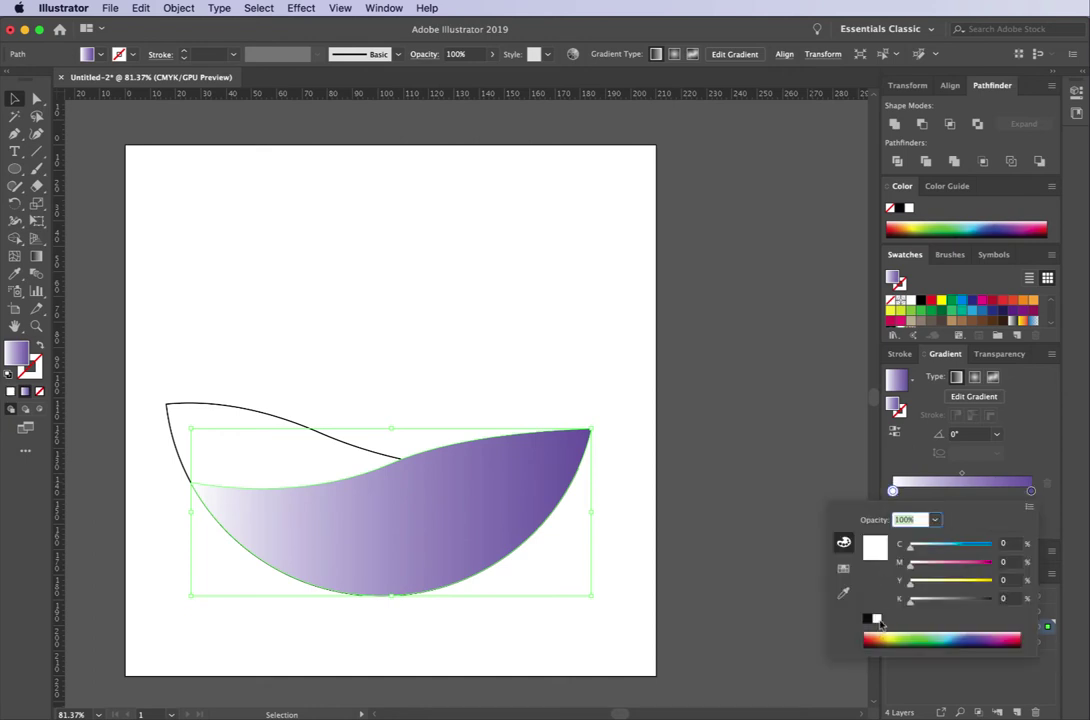
{"action": "left_click", "coordinate": [1050, 441]}
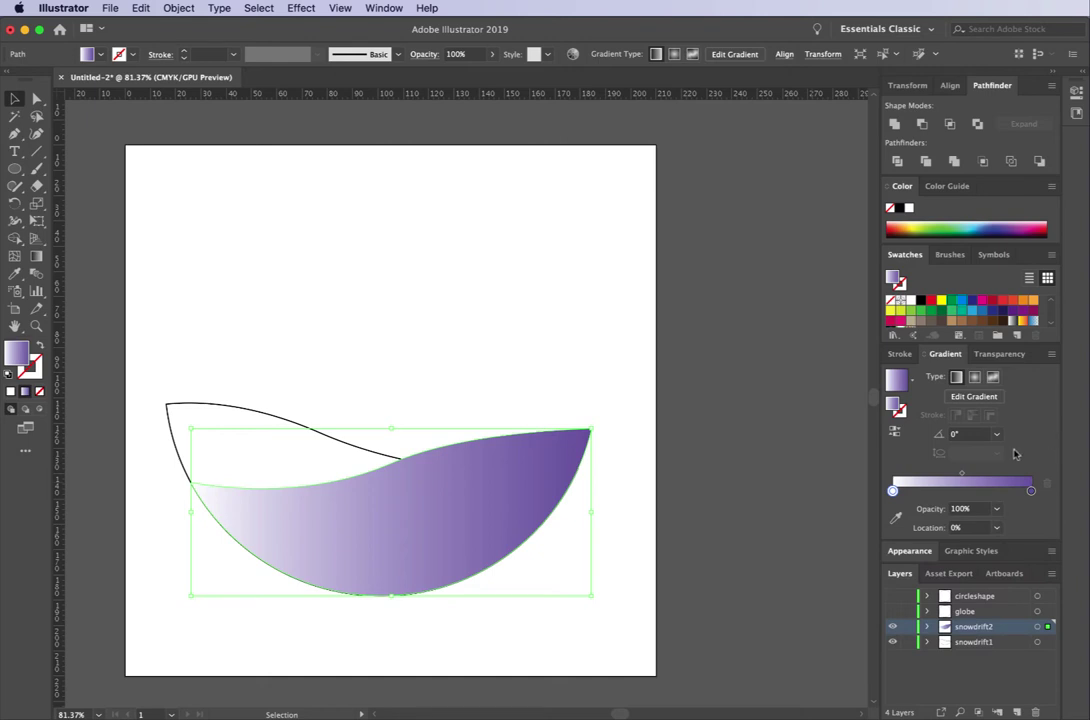
{"action": "left_click", "coordinate": [996, 508]}
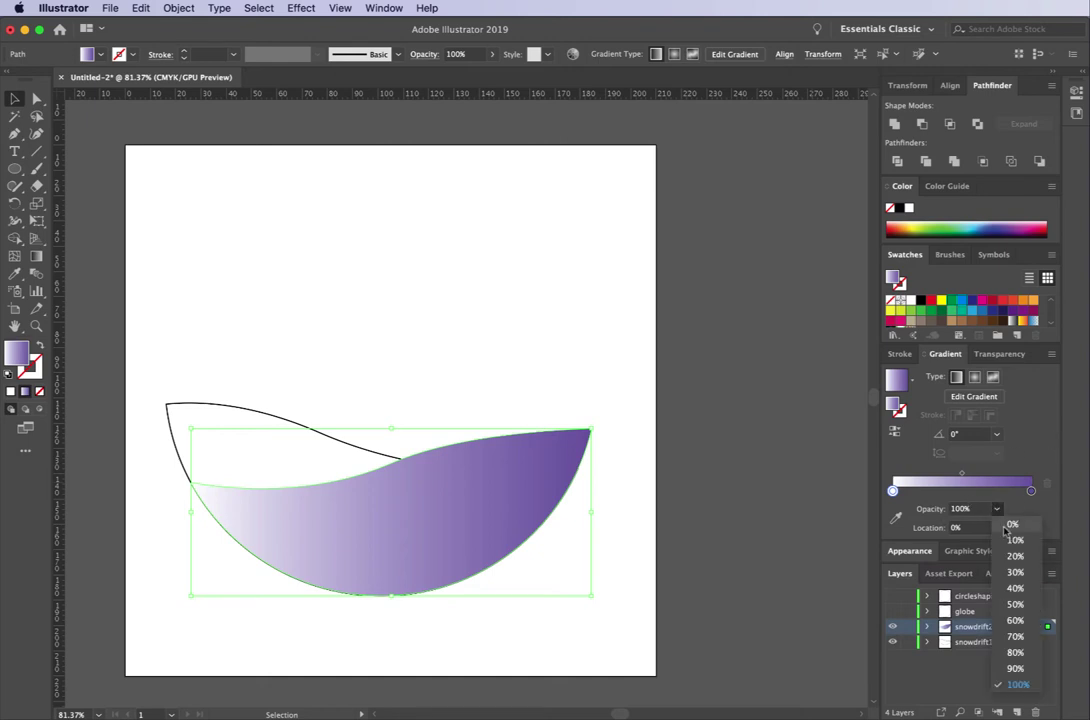
{"action": "left_click", "coordinate": [1012, 524]}
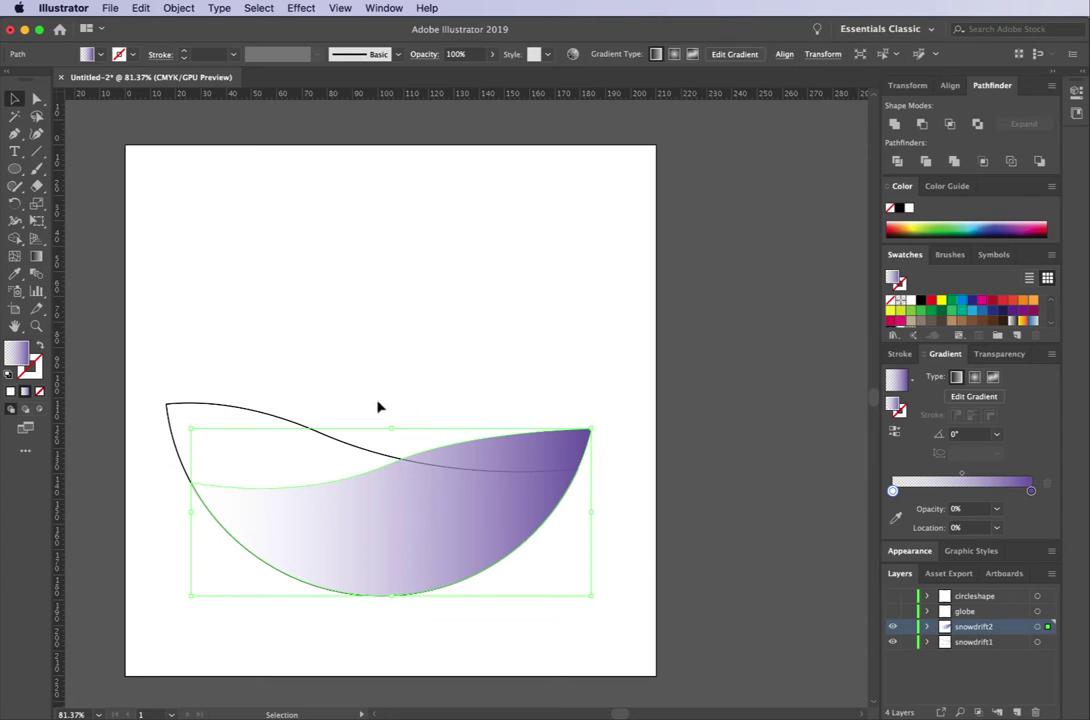
- Copy the snowdrift2 gradient appearance onto the snowdrift1 shape with the Eyedropper, denying the screen recording request
{"action": "left_click", "coordinate": [315, 390]}
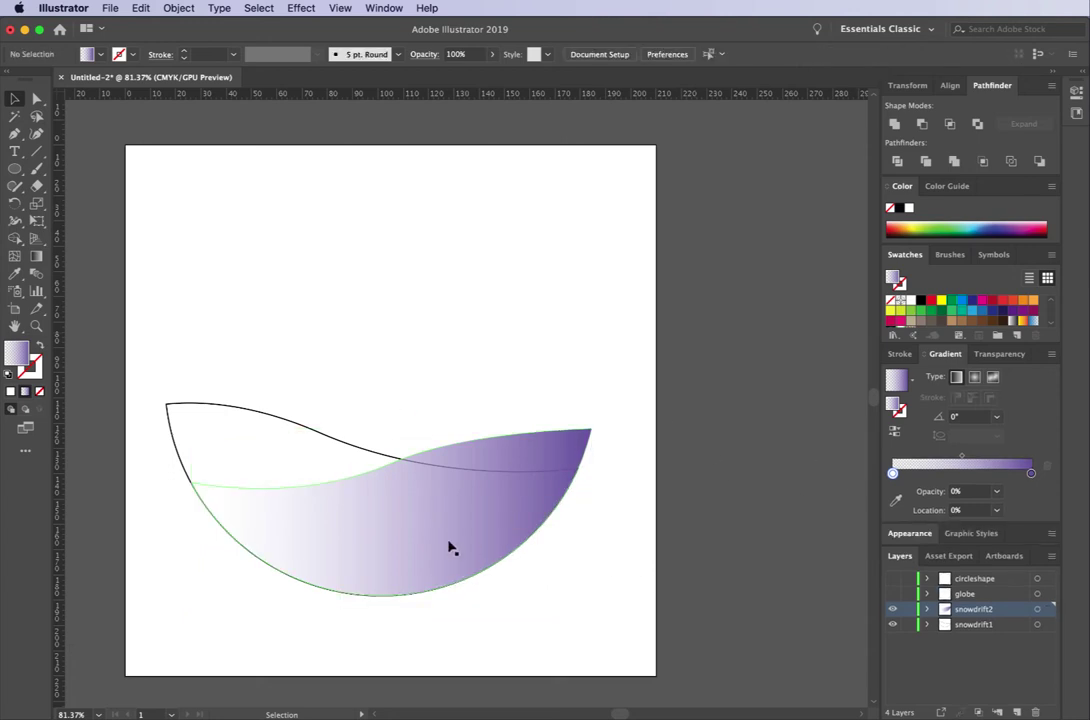
{"action": "left_click_drag", "start_coordinate": [232, 374], "coordinate": [266, 420]}
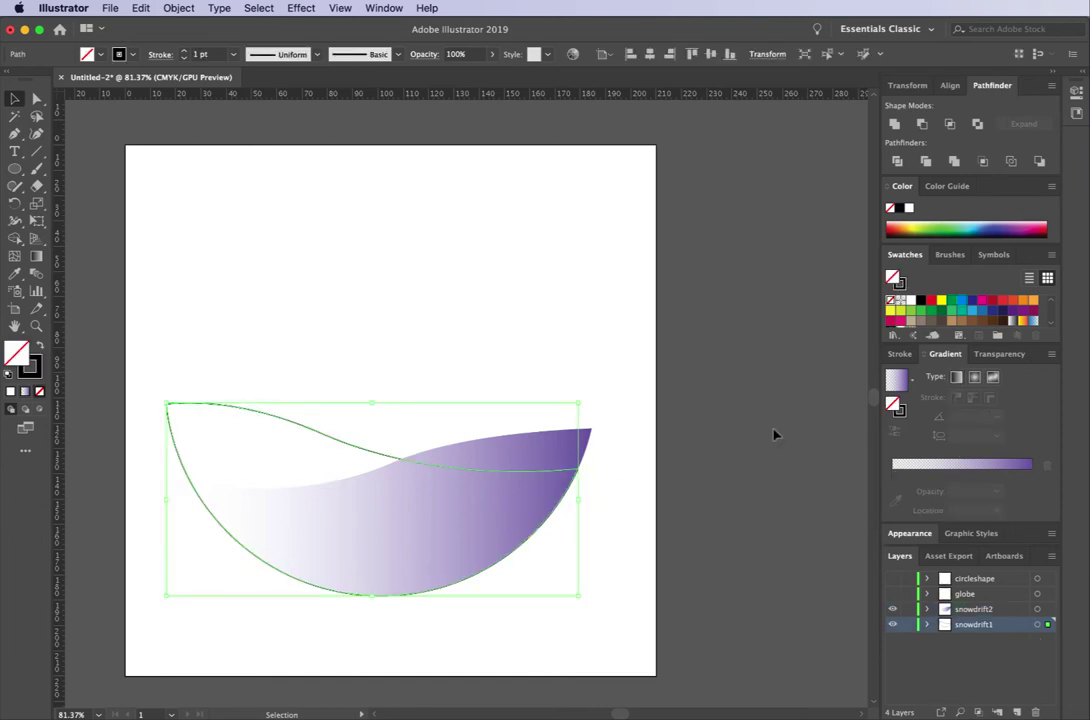
{"action": "left_click", "coordinate": [15, 273]}
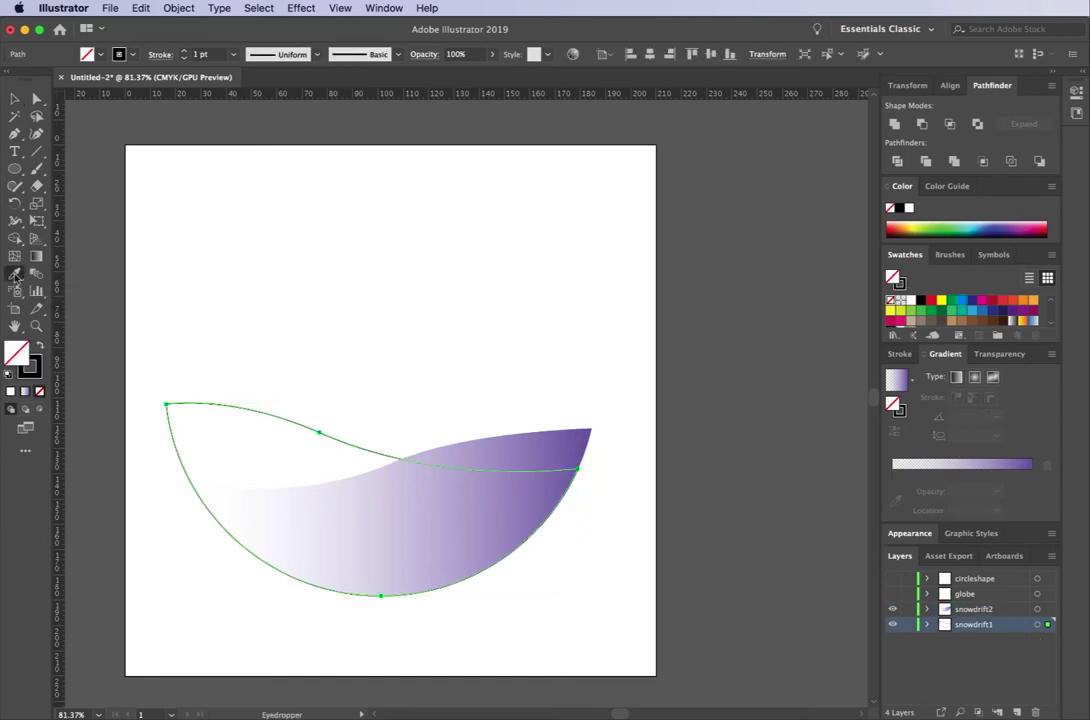
{"action": "left_click", "coordinate": [419, 512]}
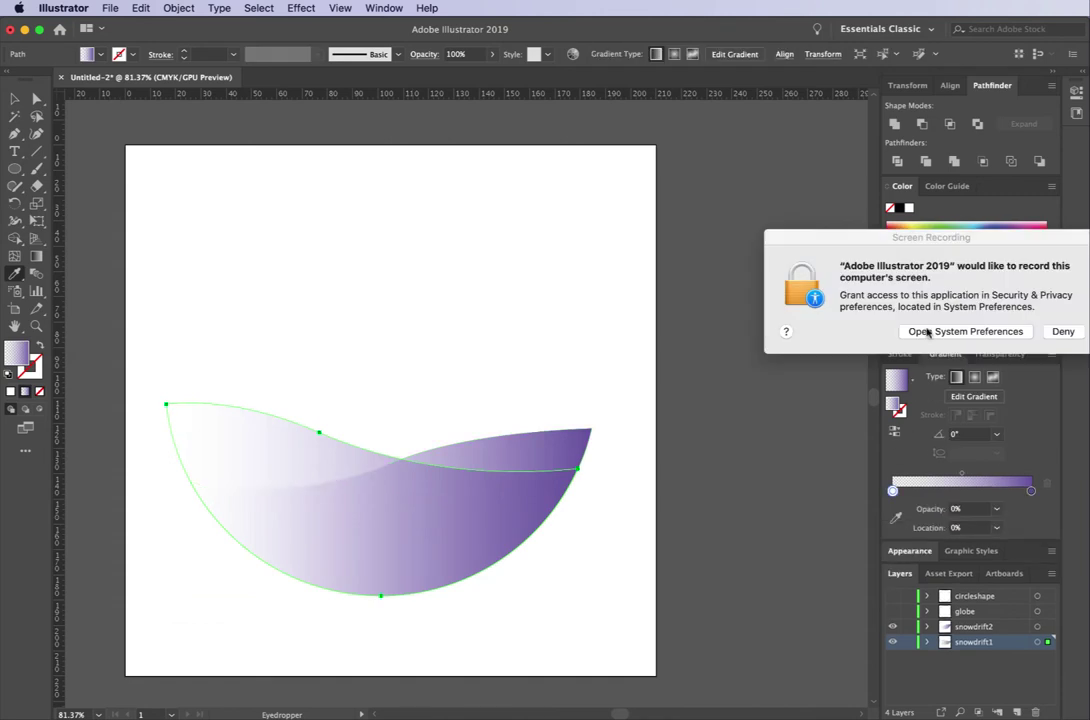
{"action": "left_click", "coordinate": [1062, 332]}
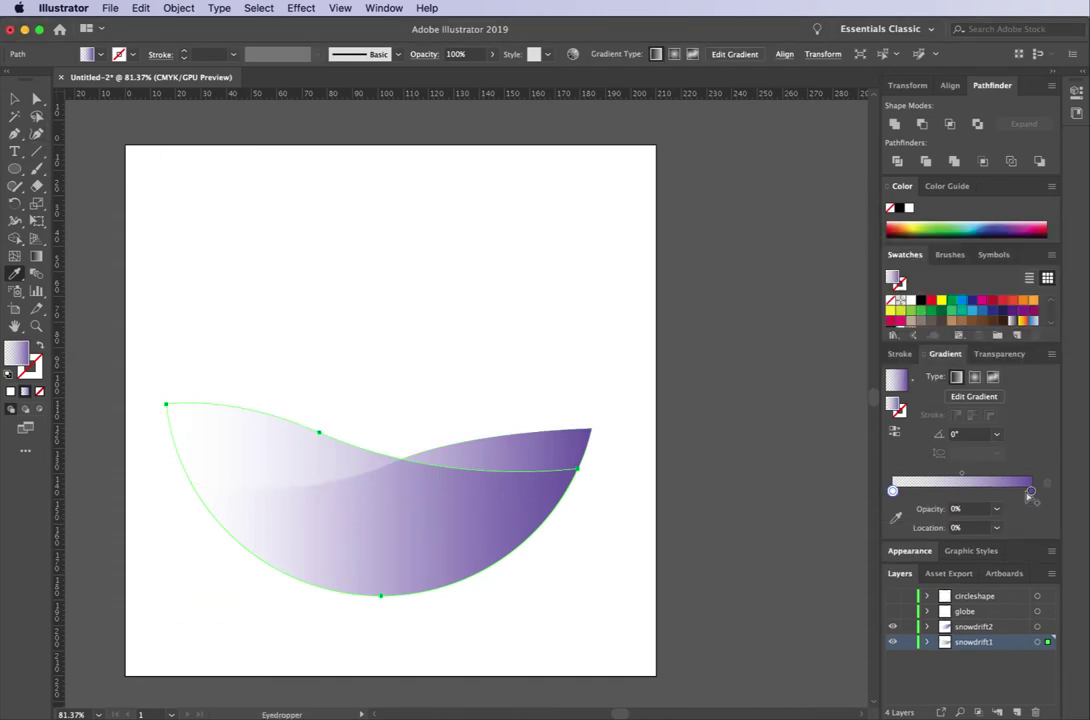
- Darken the purple stop of the snowdrift1 gradient by raising its black value to 53%
{"action": "double_click", "coordinate": [1031, 492]}
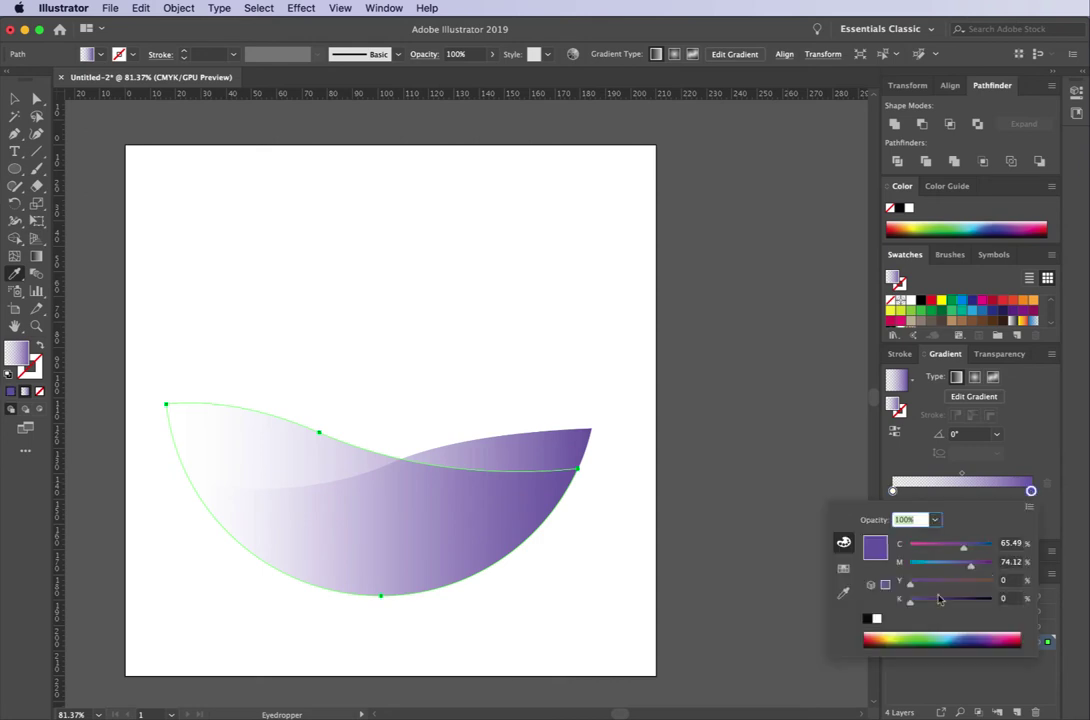
{"action": "mouse_move", "coordinate": [939, 599]}
{"action": "left_mouse_down"}
{"action": "mouse_move", "coordinate": [972, 598]}
{"action": "mouse_move", "coordinate": [954, 602]}
{"action": "left_mouse_up"}
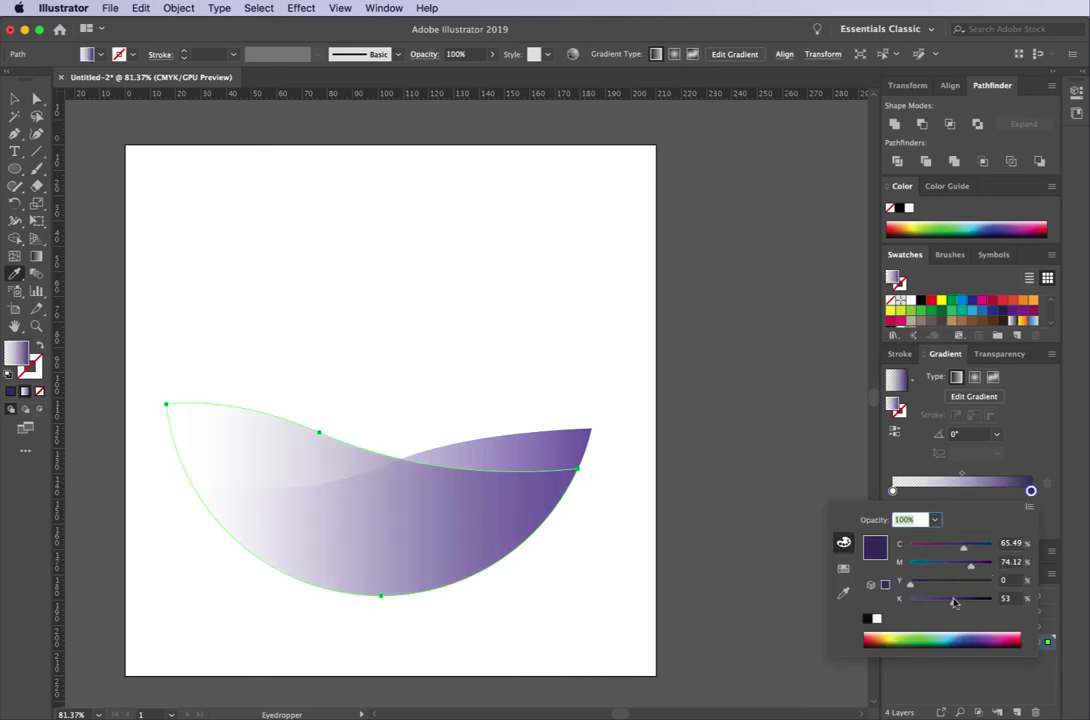
{"action": "left_click", "coordinate": [1040, 437]}
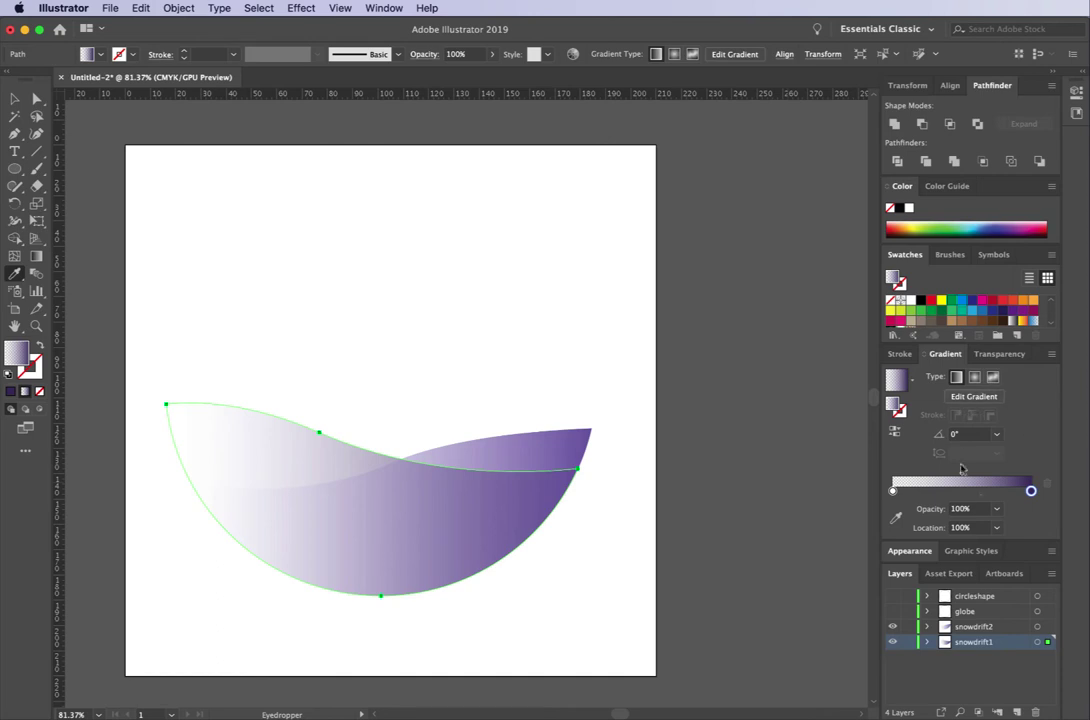
- Set the snowdrift1 gradient angle to 90°, trying 45° first
{"action": "left_click", "coordinate": [996, 434]}
{"action": "left_click", "coordinate": [975, 506]}
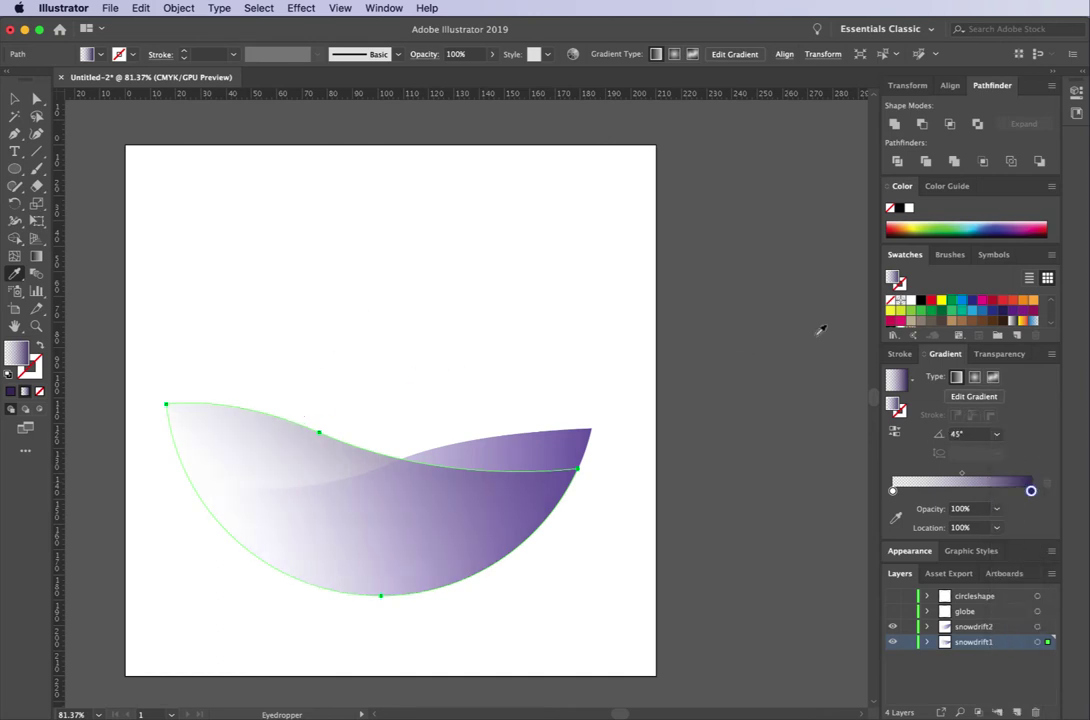
{"action": "left_click", "coordinate": [997, 435]}
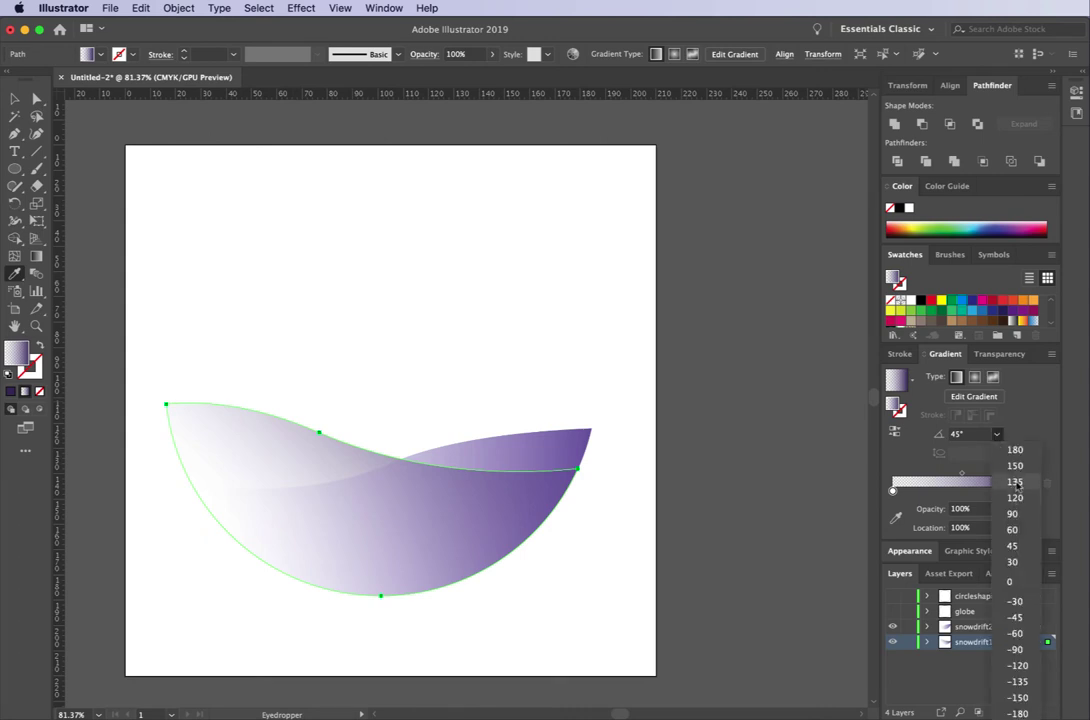
{"action": "left_click", "coordinate": [1012, 513]}
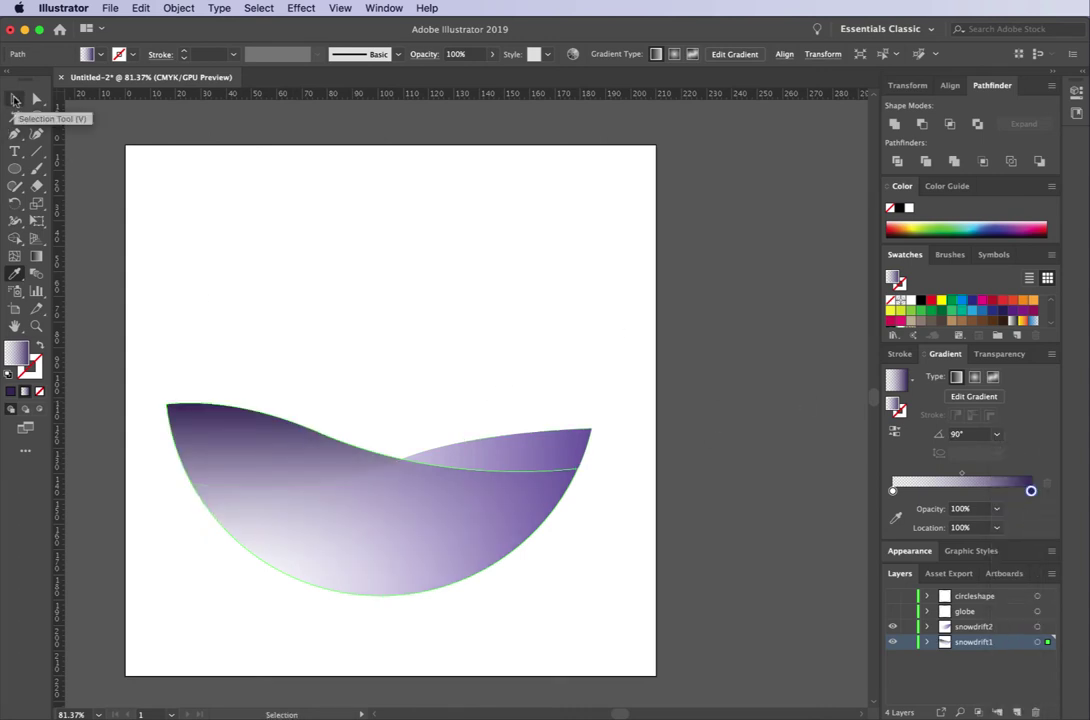
- Reduce the opacity of the snowdrift1 gradient's dark stop to 80%, increase its black further, and deselect the shape
{"action": "double_click", "coordinate": [1031, 491]}
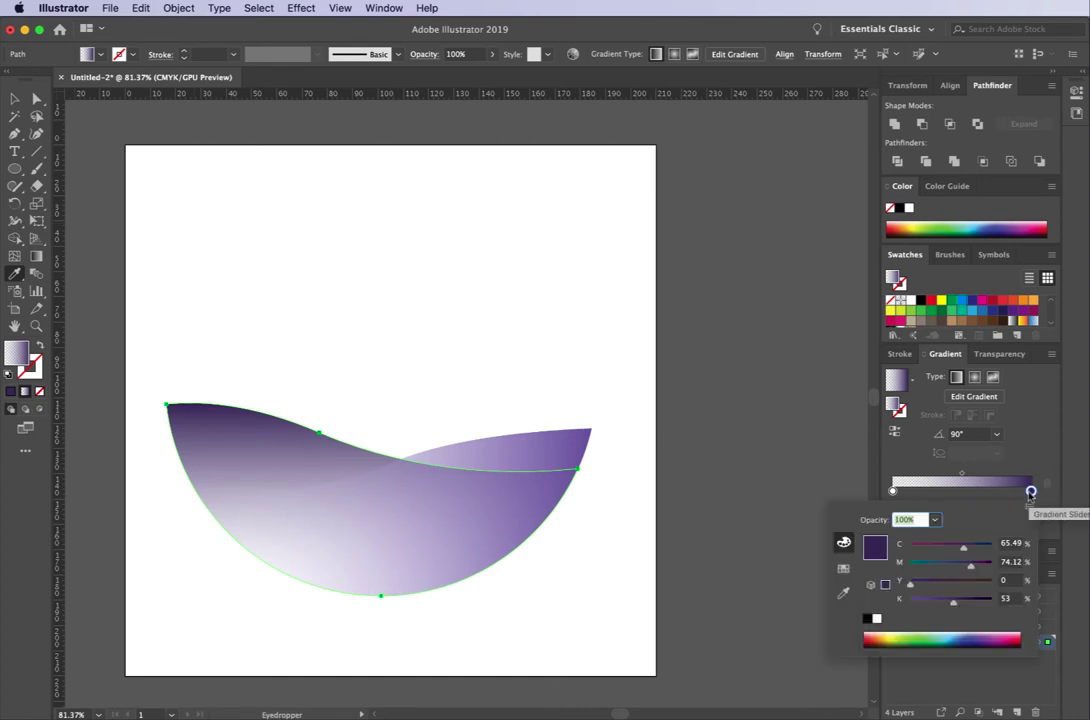
{"action": "left_click", "coordinate": [935, 519]}
{"action": "left_click", "coordinate": [955, 664]}
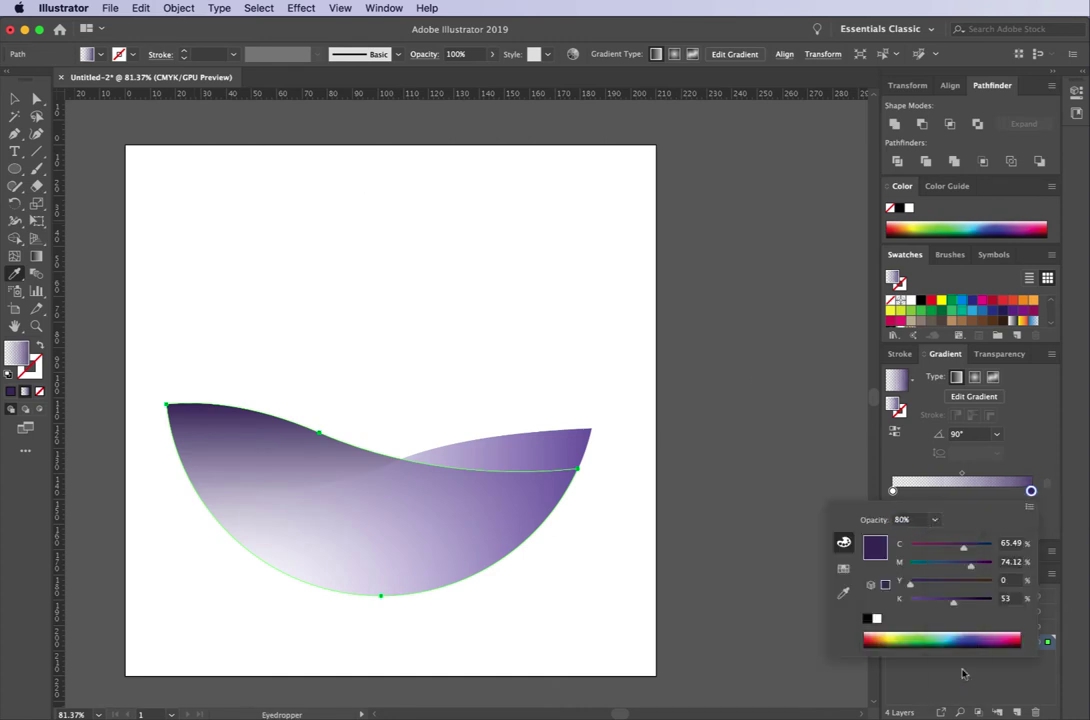
{"action": "left_click", "coordinate": [974, 601]}
{"action": "left_click", "coordinate": [1021, 457]}
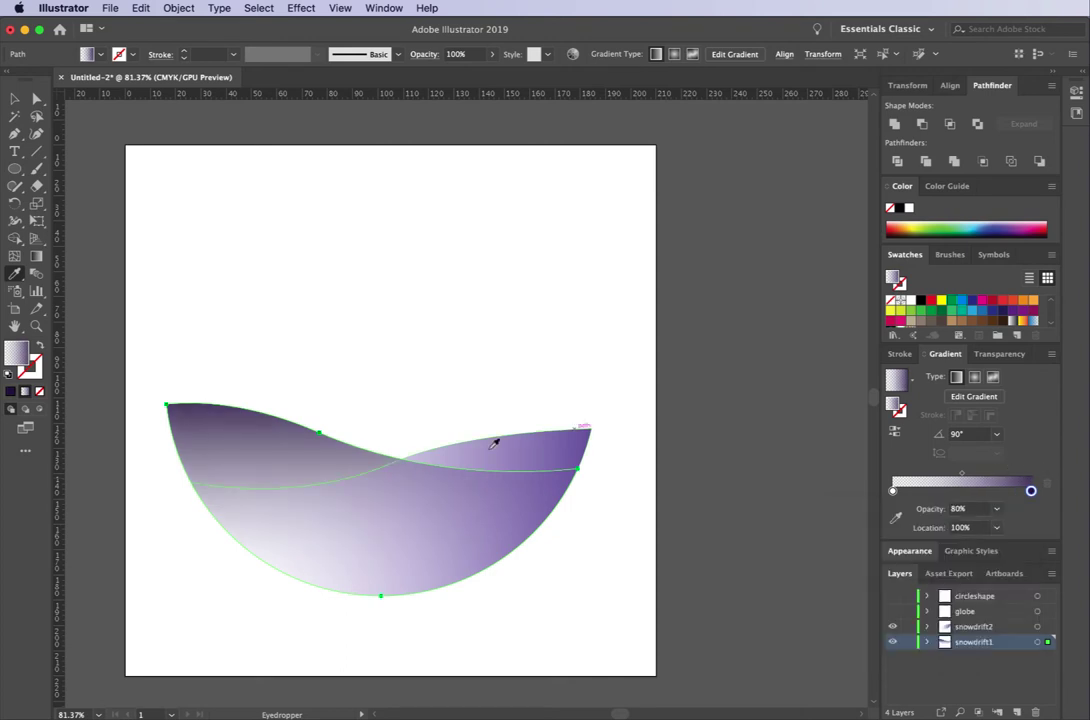
{"action": "key", "text": "v"}
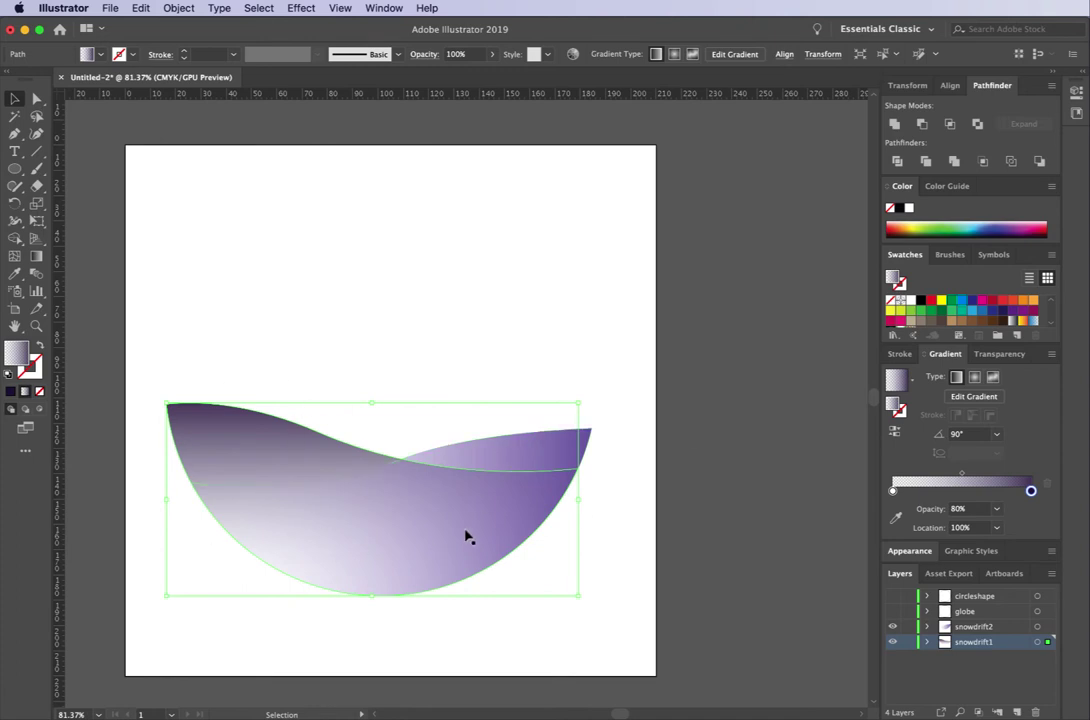
{"action": "left_click", "coordinate": [387, 317]}
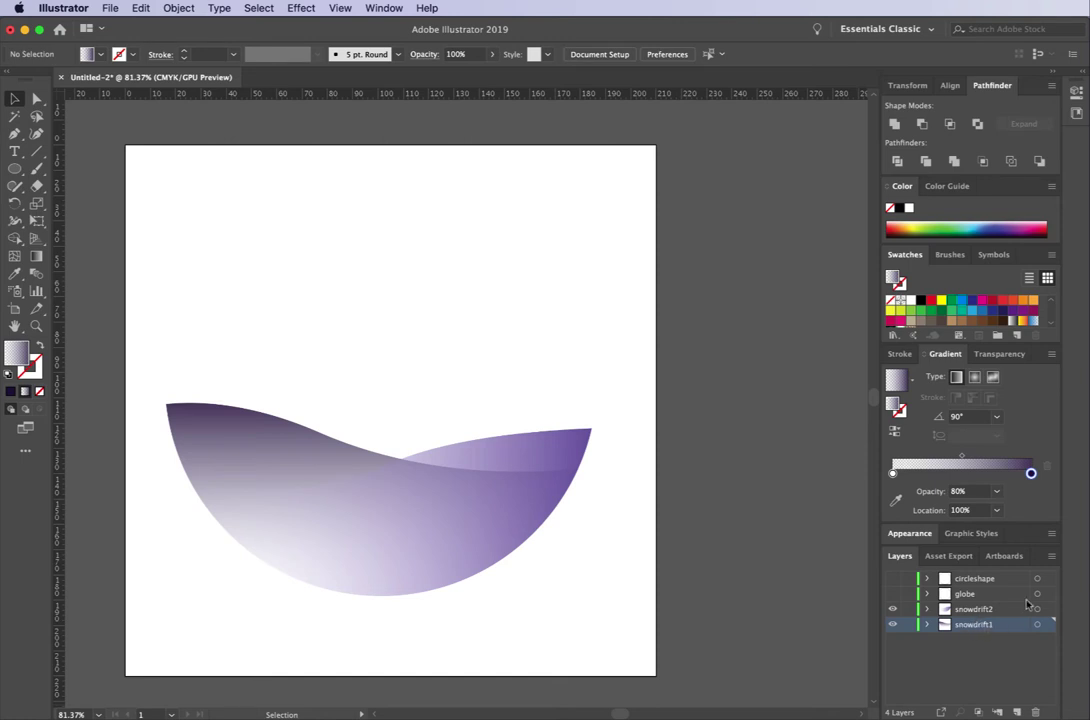
- Show the globe layer and set its circle's fill to none
{"action": "left_click", "coordinate": [892, 595]}
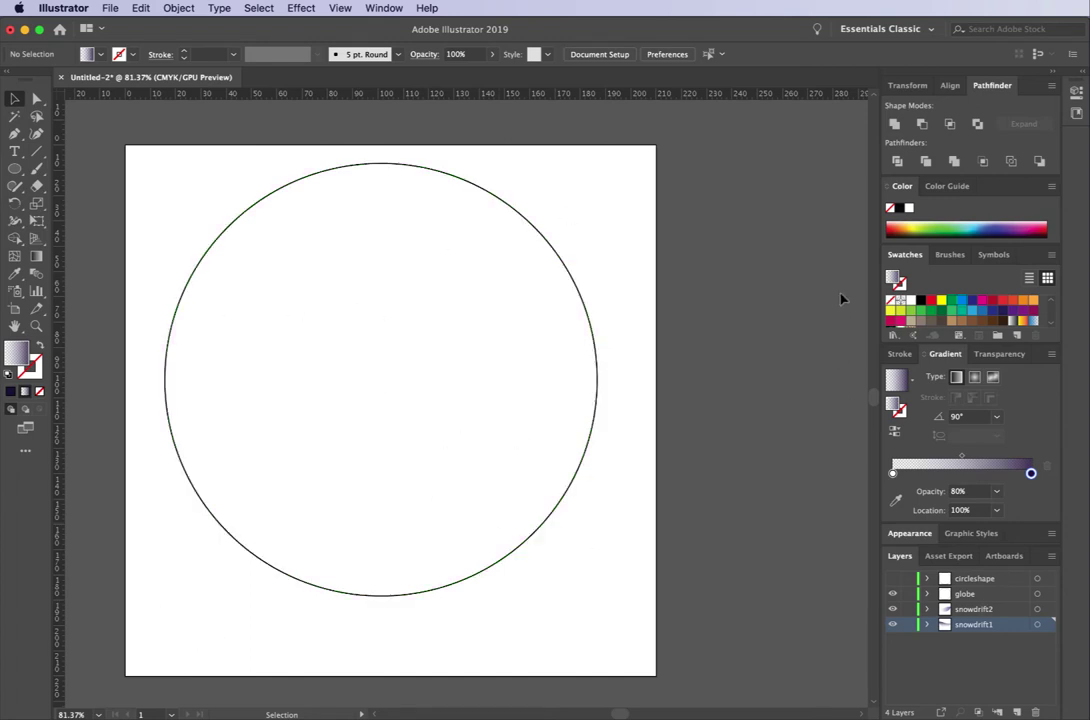
{"action": "left_click", "coordinate": [890, 300]}
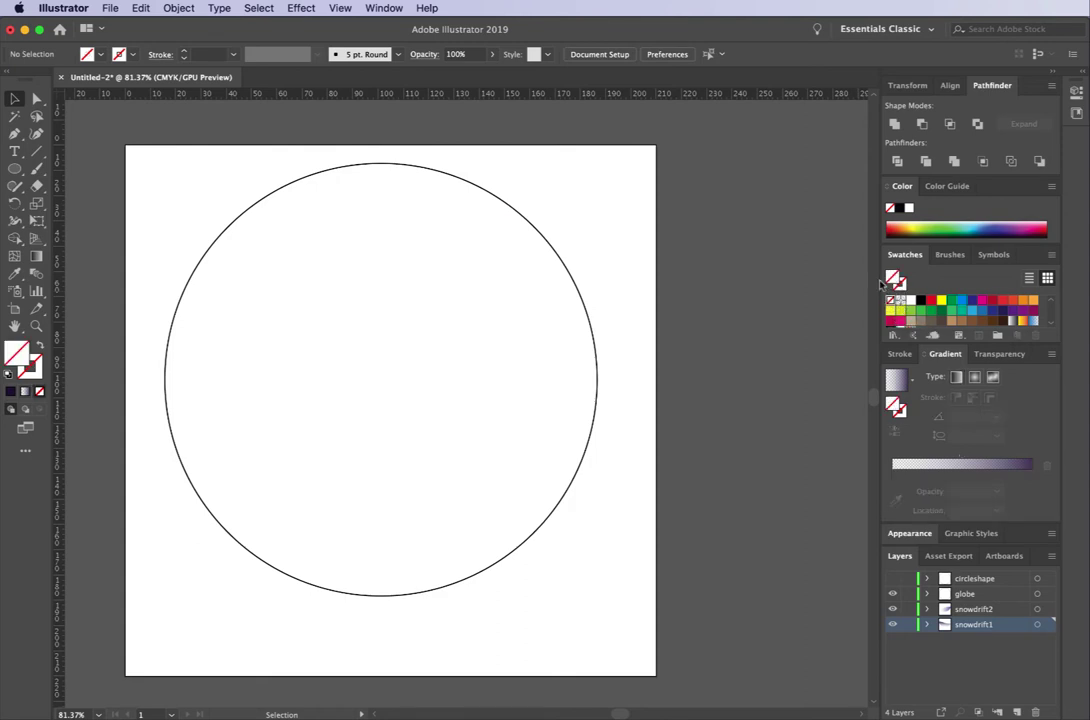
{"action": "left_click", "coordinate": [585, 410]}
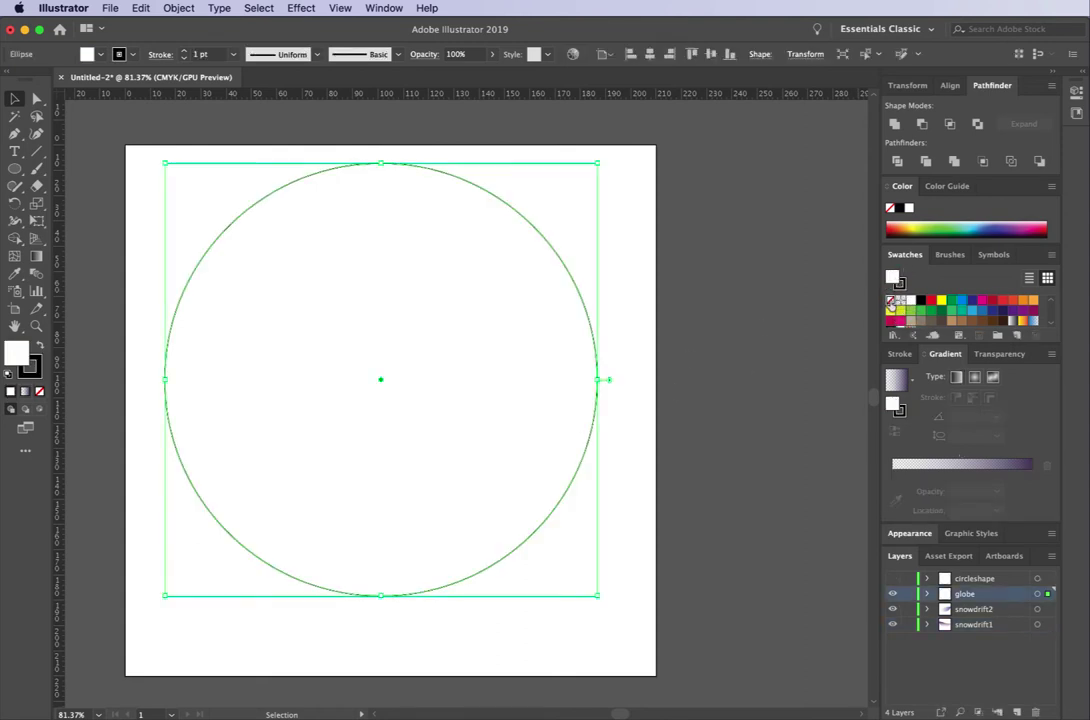
{"action": "left_click", "coordinate": [890, 301]}
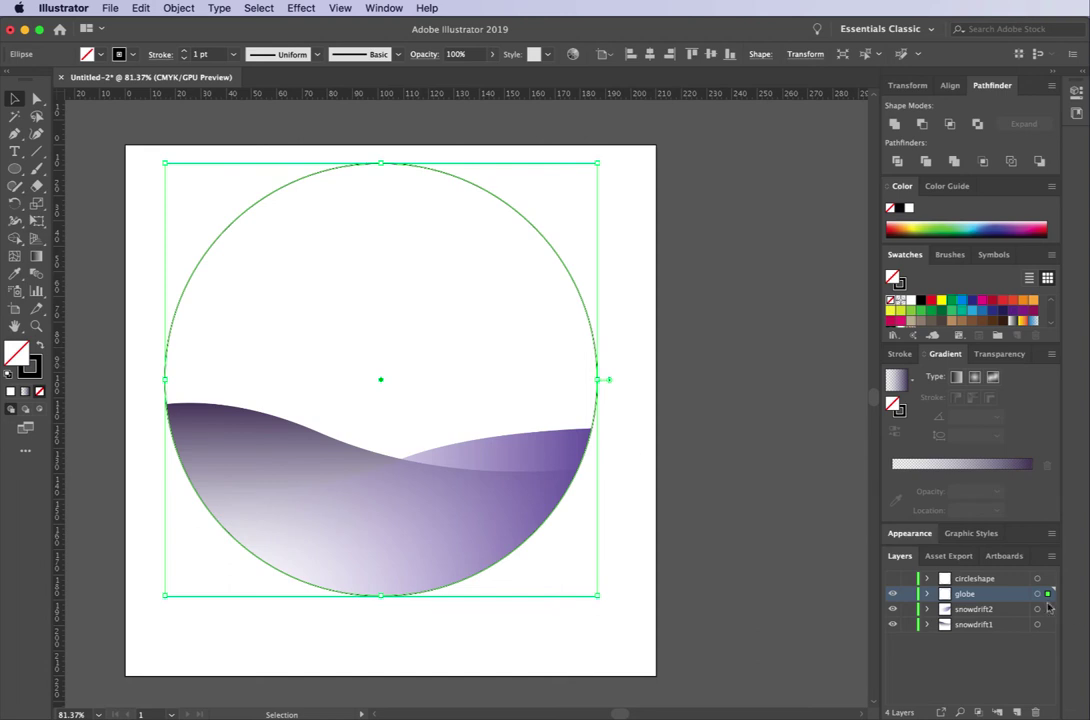
- Move the globe layer beneath snowdrift1 in the layer order
{"action": "left_click", "coordinate": [972, 625]}
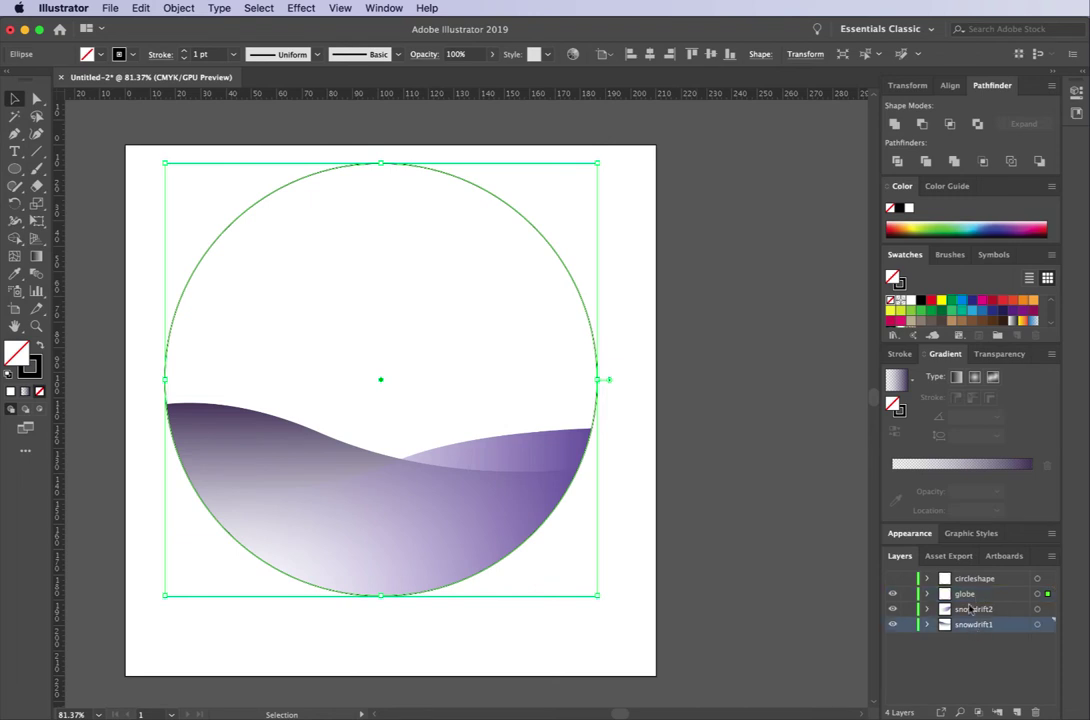
{"action": "left_click", "coordinate": [966, 595]}
{"action": "left_click_drag", "start_coordinate": [966, 595], "coordinate": [966, 632]}
- Draw a rectangle without a stroke on the globe layer, covering the whole artboard and extending slightly past its edges
{"action": "left_click_drag", "start_coordinate": [15, 168], "coordinate": [665, 572]}
{"action": "scroll", "coordinate": [497, 372], "scroll_direction": "up", "scroll_amount": 5}
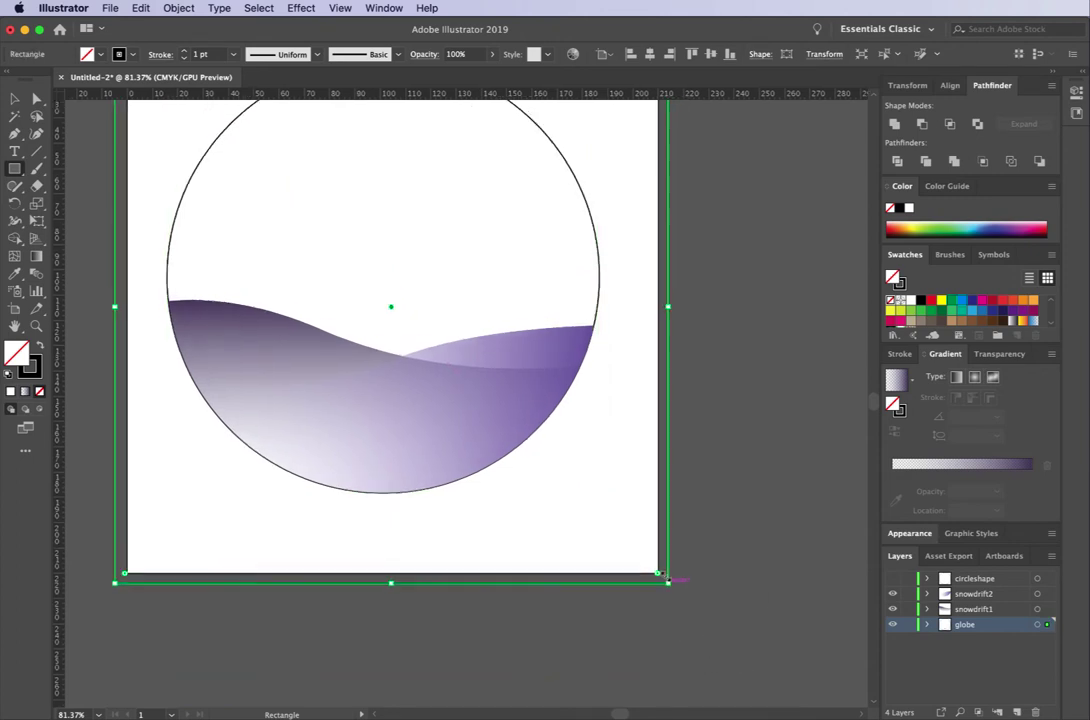
{"action": "left_click", "coordinate": [894, 279]}
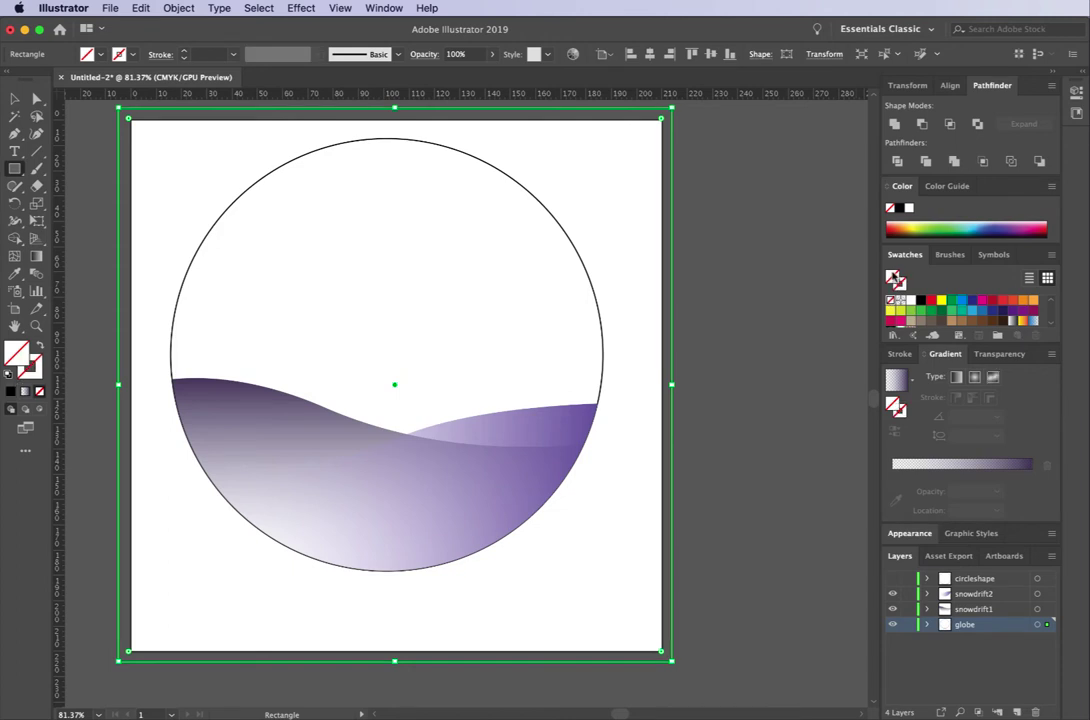
- Fill the background rectangle with a very dark blue at a hue of 206°
{"action": "double_click", "coordinate": [894, 279]}
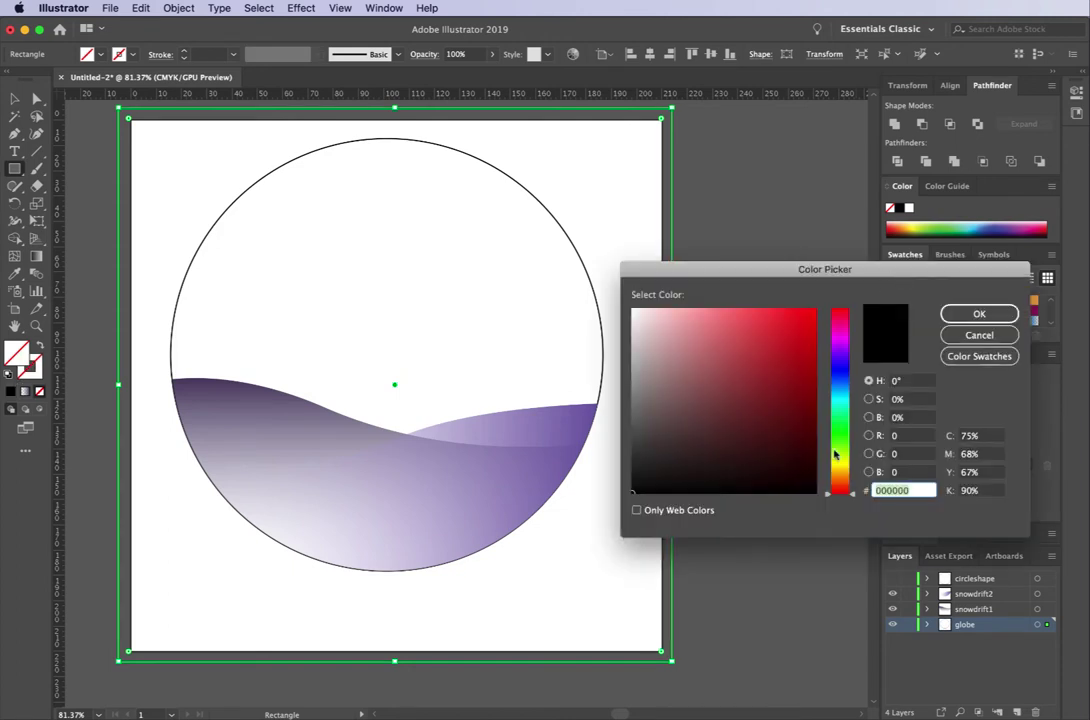
{"action": "left_click_drag", "start_coordinate": [835, 455], "coordinate": [848, 390]}
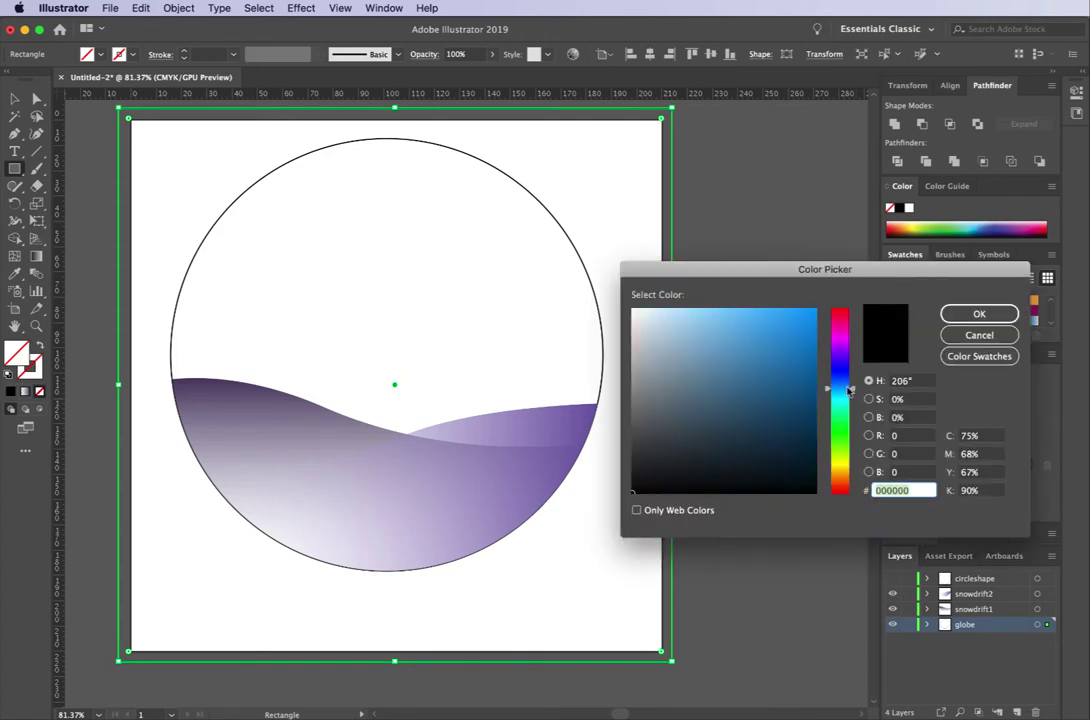
{"action": "left_click", "coordinate": [809, 435]}
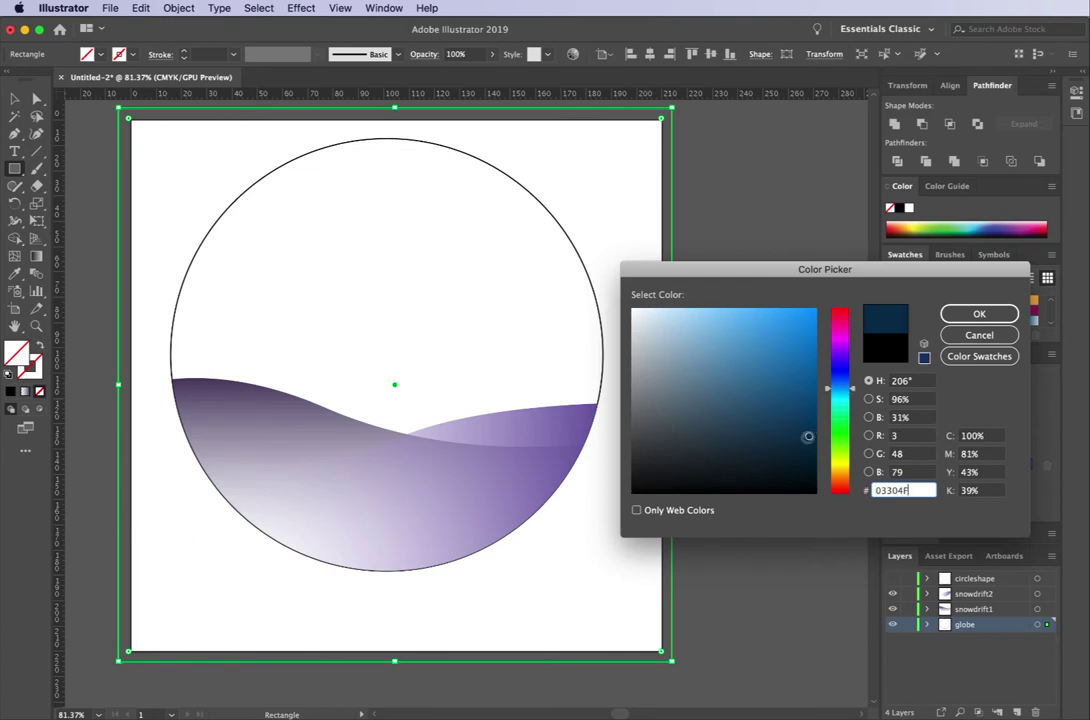
{"action": "left_click", "coordinate": [800, 444]}
{"action": "left_click", "coordinate": [1001, 315]}
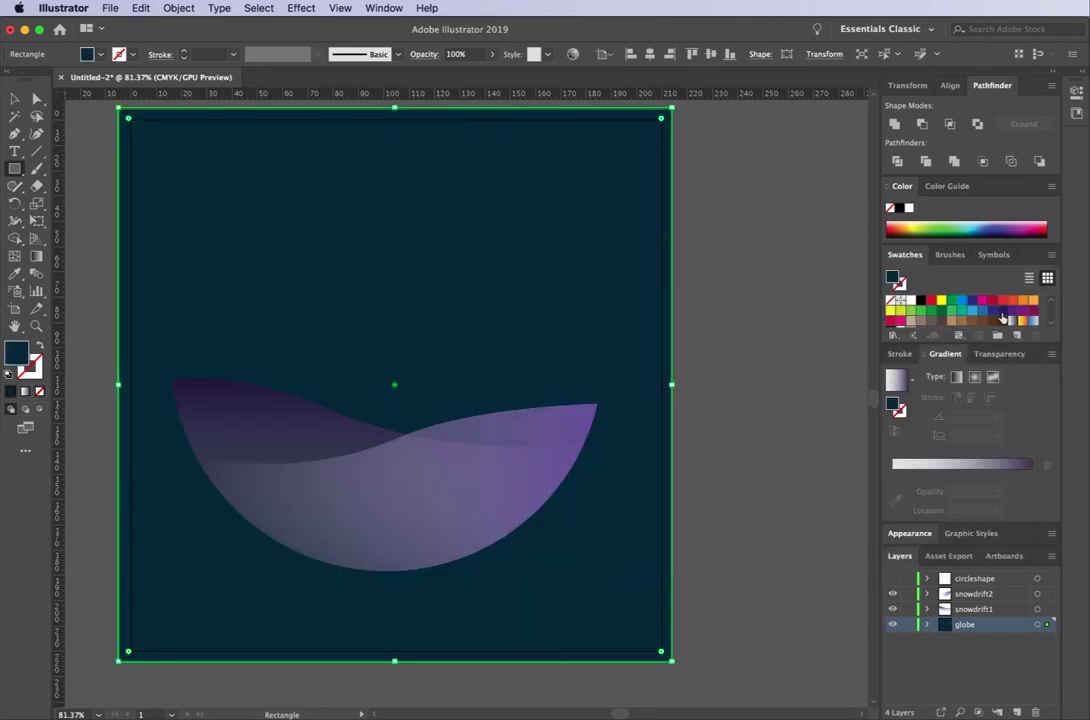
- Move the background rectangle beneath the ellipse inside the globe layer
{"action": "left_click", "coordinate": [927, 625]}
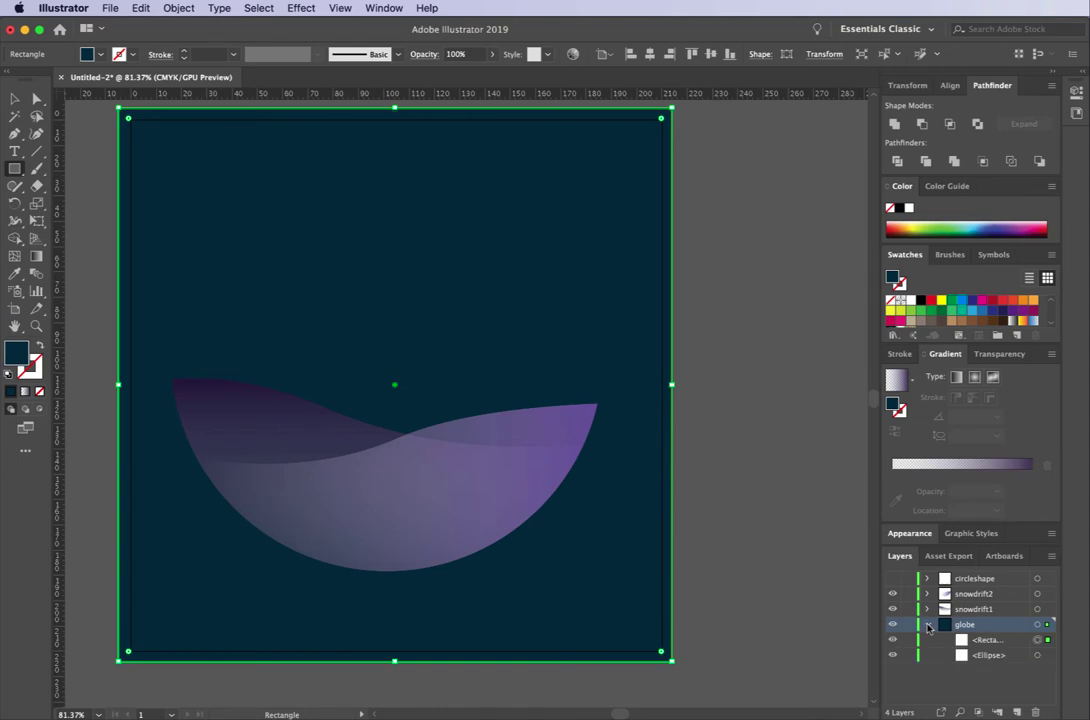
{"action": "left_click", "coordinate": [15, 100]}
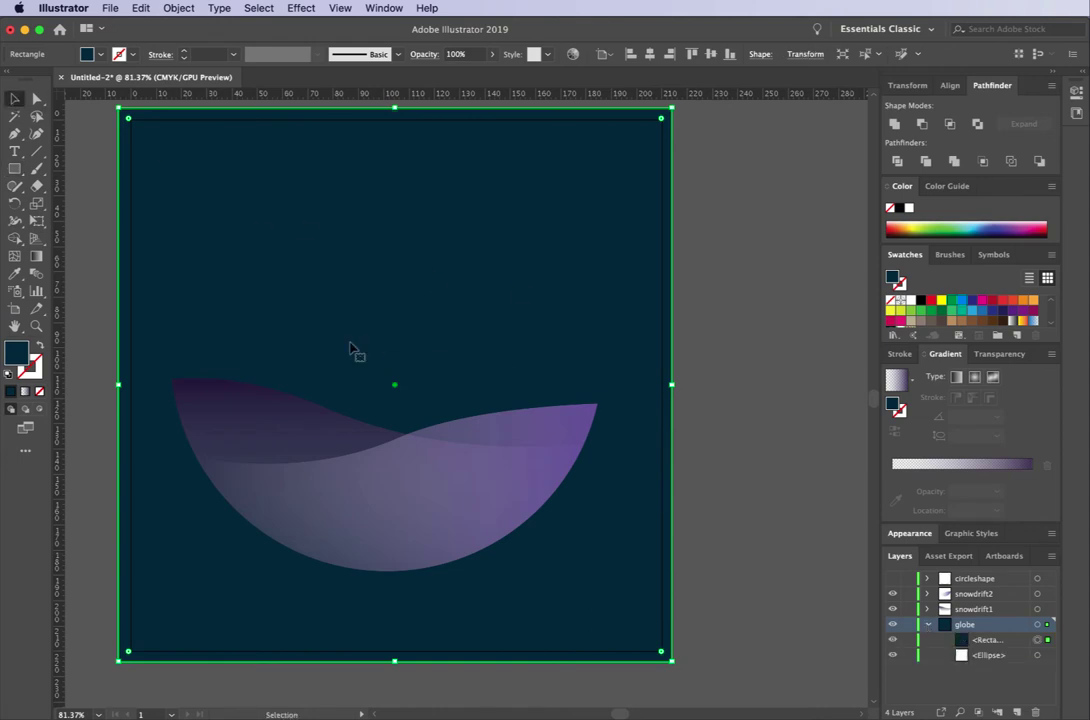
{"action": "left_click", "coordinate": [990, 640]}
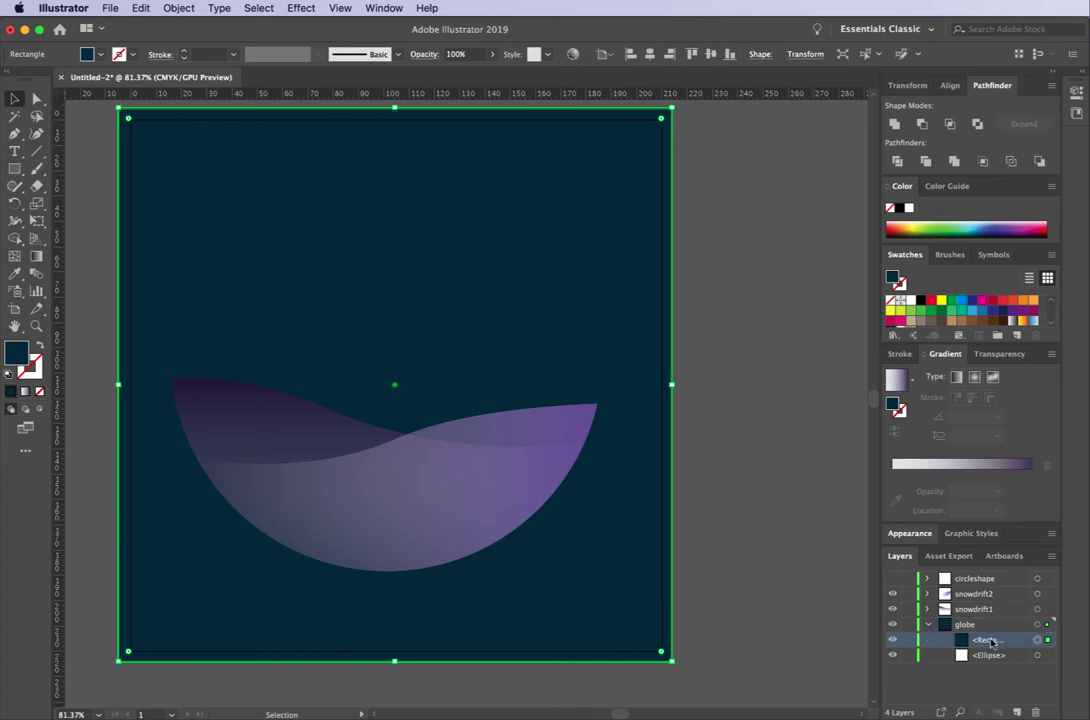
{"action": "left_click_drag", "start_coordinate": [997, 646], "coordinate": [988, 662]}
- Copy the snowdrift2 gradient appearance onto the globe circle with the Eyedropper
{"action": "left_click", "coordinate": [606, 377]}
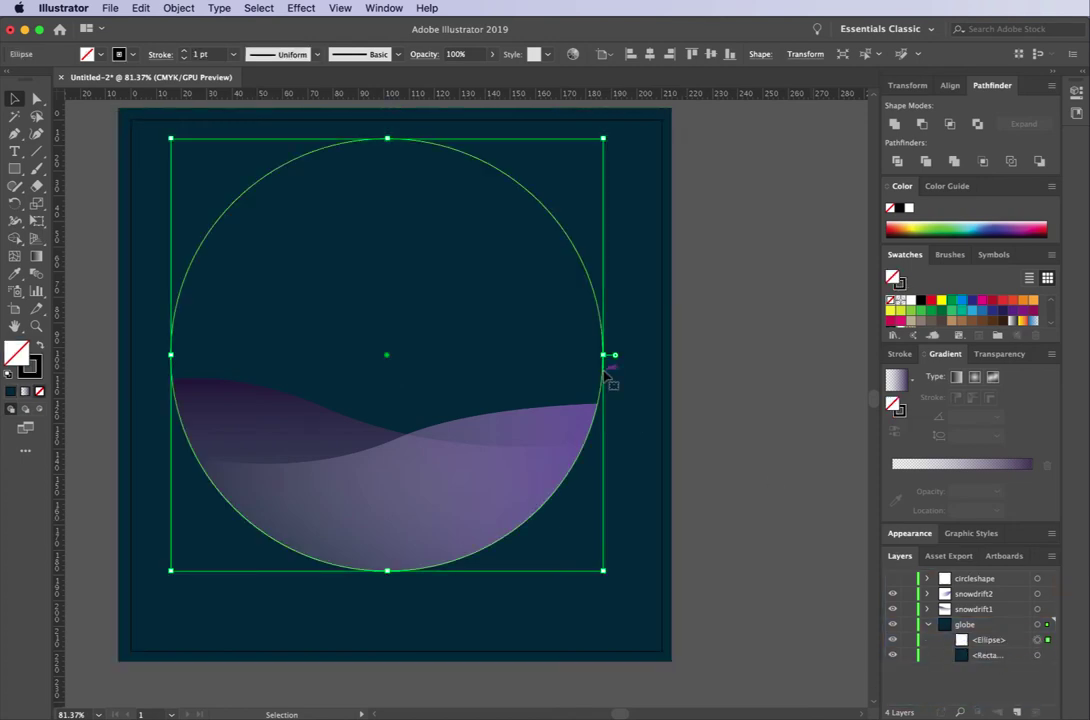
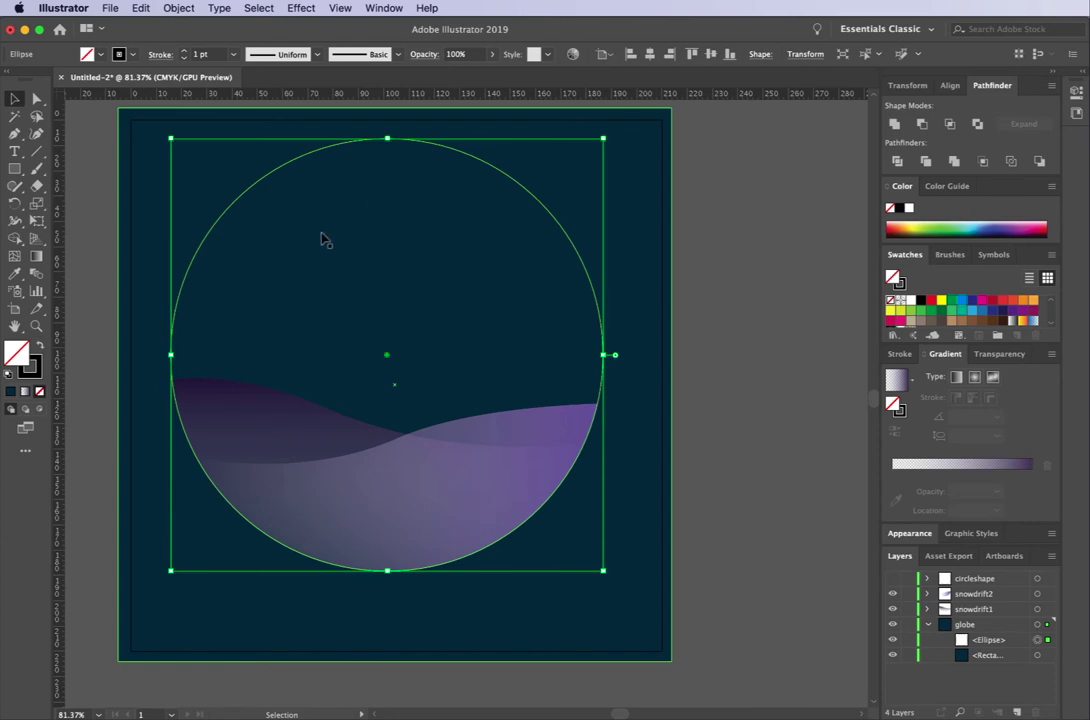
{"action": "left_click", "coordinate": [15, 272]}
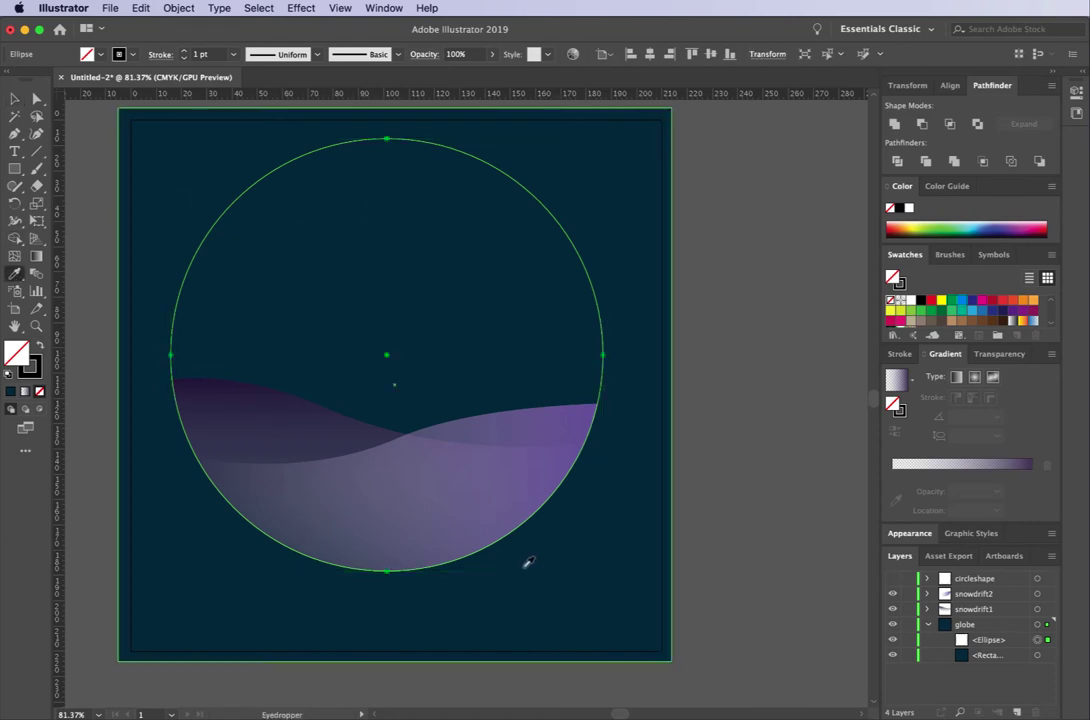
{"action": "left_click", "coordinate": [452, 492]}
{"action": "key", "text": "v"}
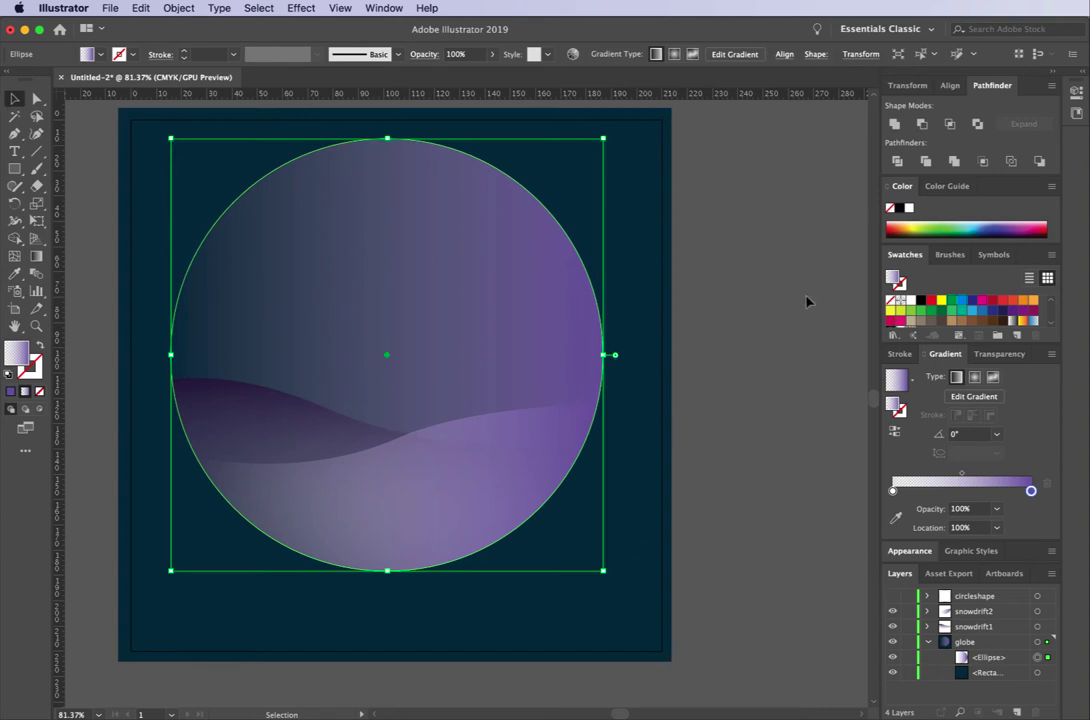
- Make the globe circle's gradient radial and change its purple outer stop to white at 40% opacity
{"action": "left_click", "coordinate": [976, 378]}
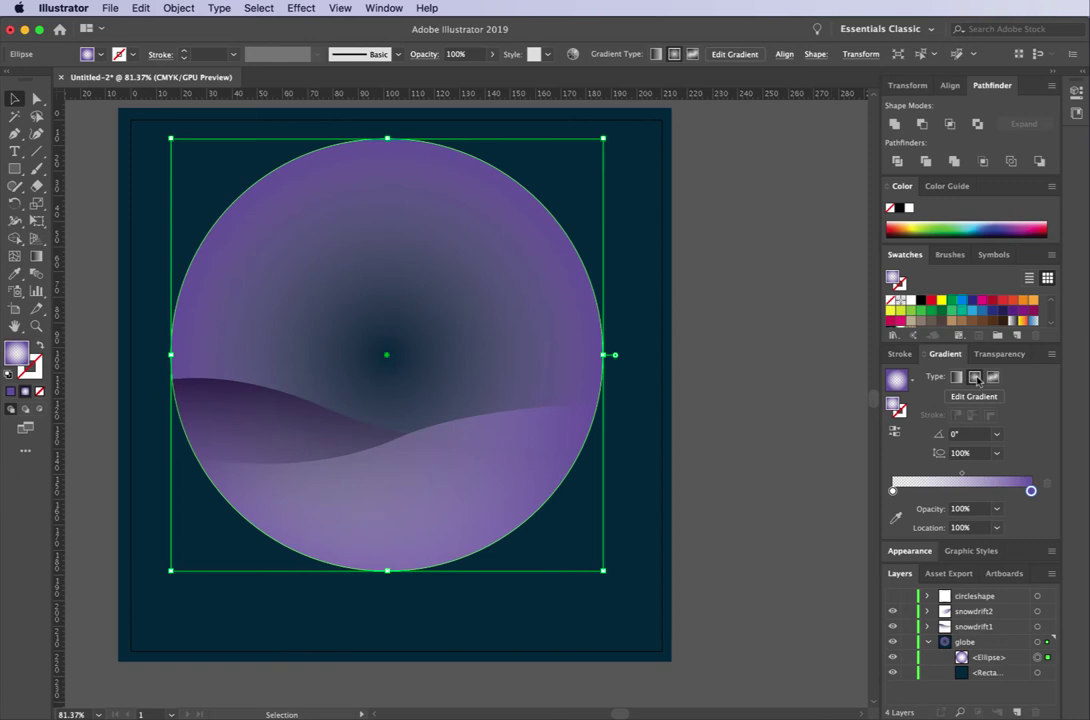
{"action": "double_click", "coordinate": [1031, 491]}
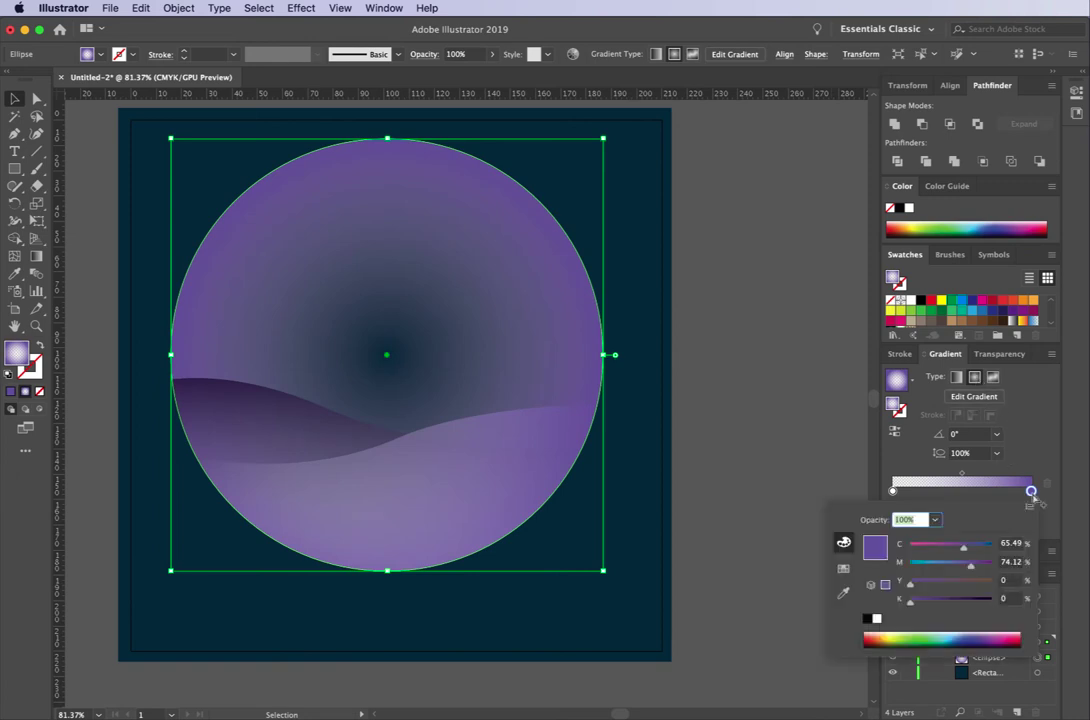
{"action": "left_click", "coordinate": [877, 619]}
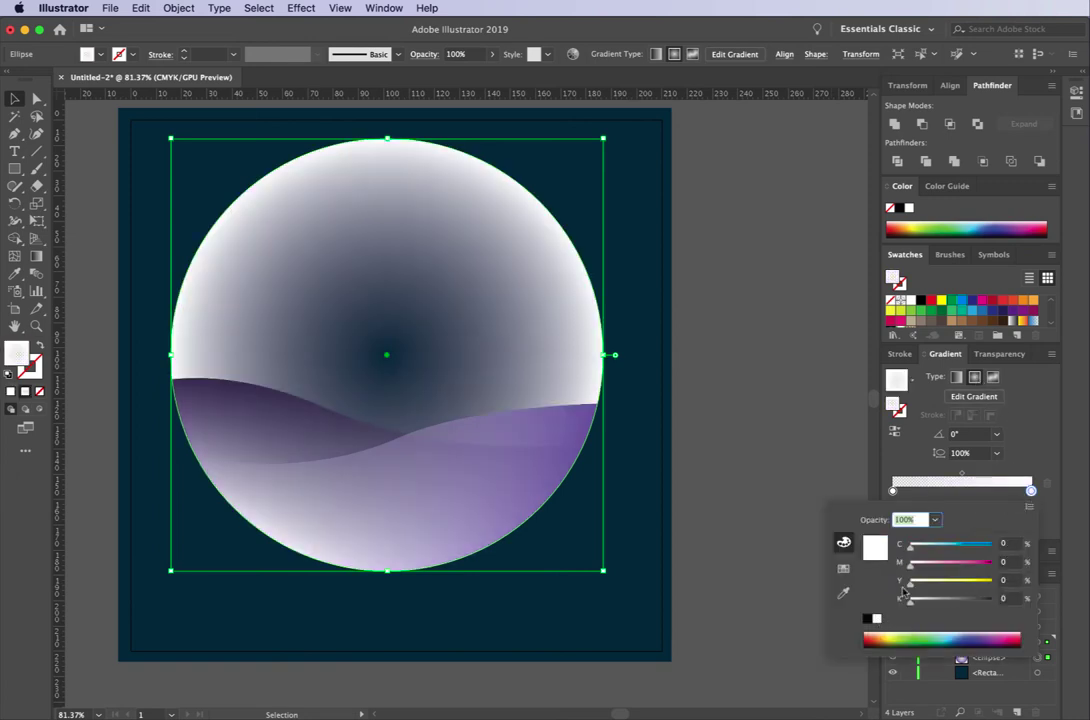
{"action": "left_click", "coordinate": [936, 520]}
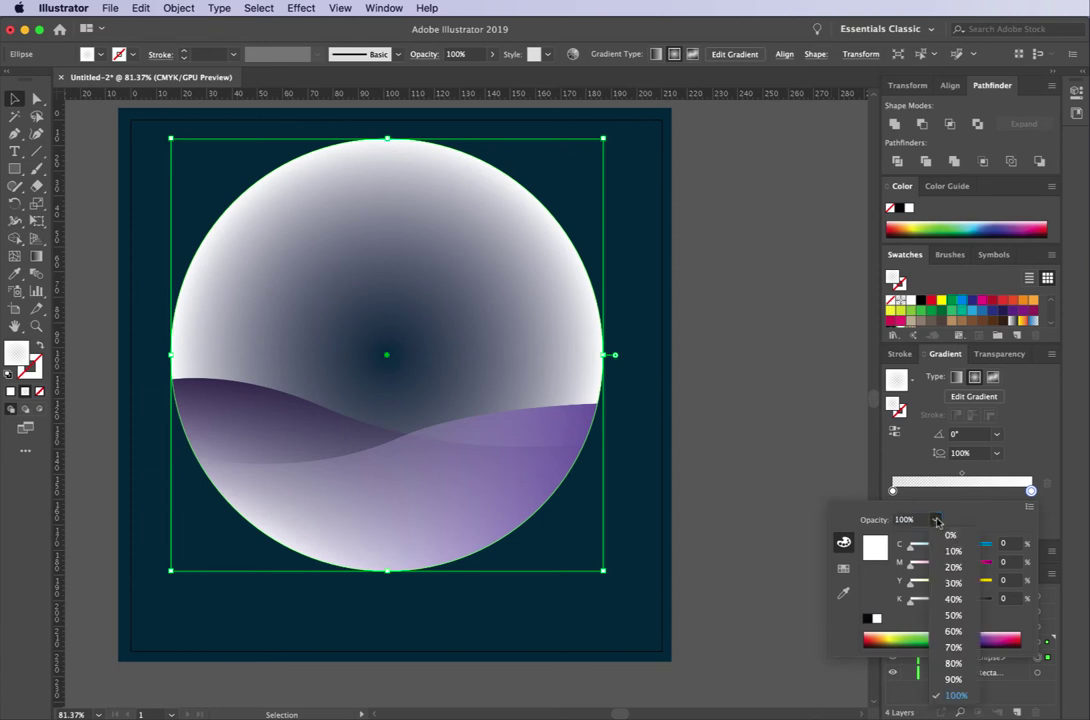
{"action": "left_click", "coordinate": [948, 605]}
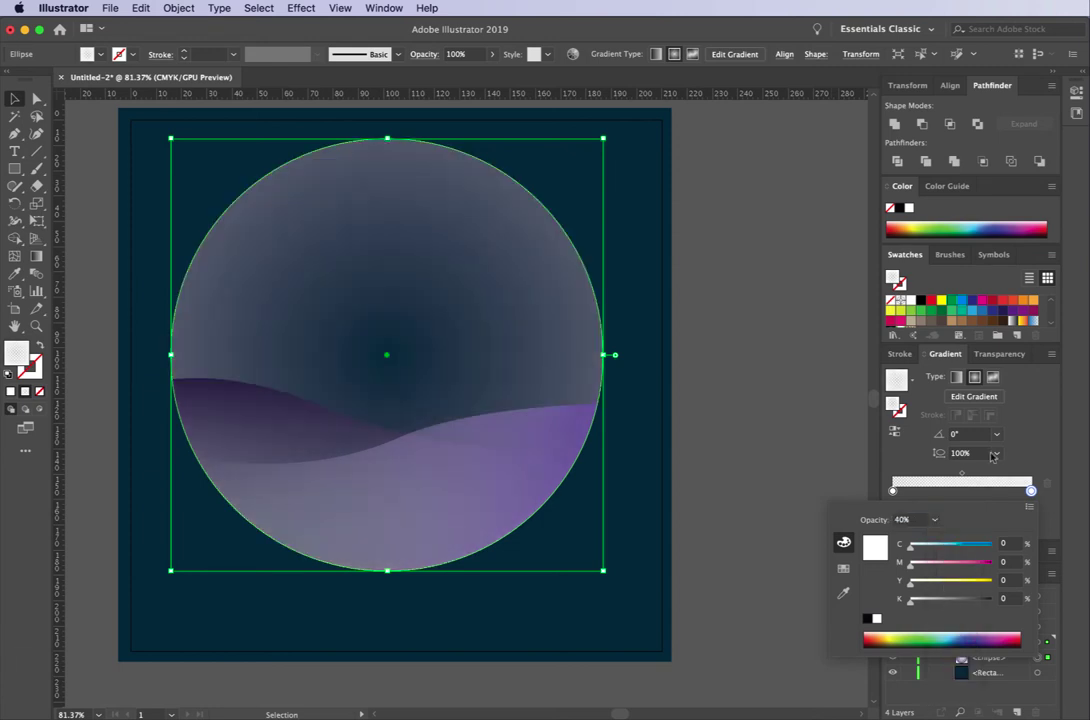
{"action": "left_click", "coordinate": [1031, 437]}
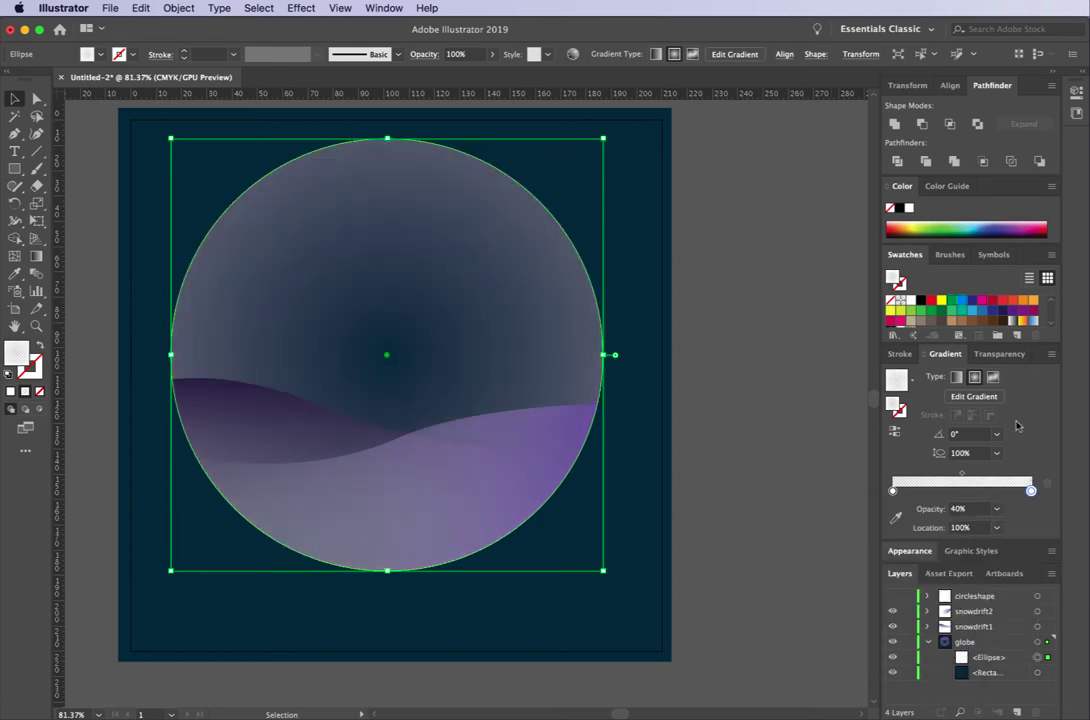
- Shift the globe circle's gradient midpoint outward to about 75% and set the circle's opacity to 32%
{"action": "left_click_drag", "start_coordinate": [960, 477], "coordinate": [996, 479]}
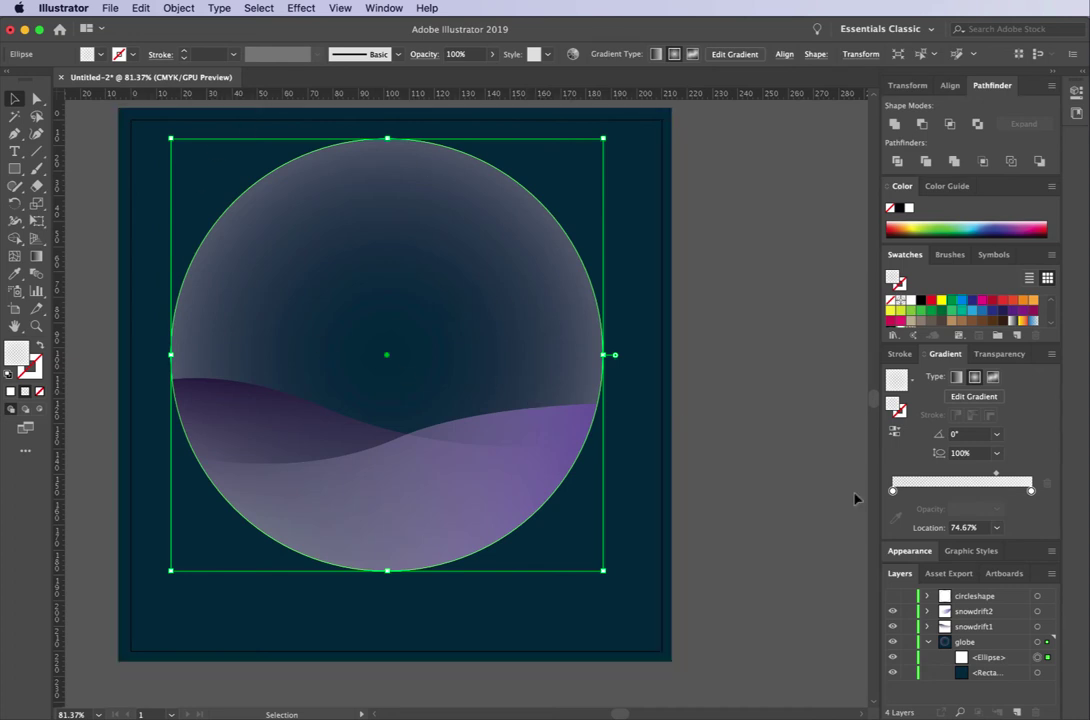
{"action": "left_click", "coordinate": [1001, 355]}
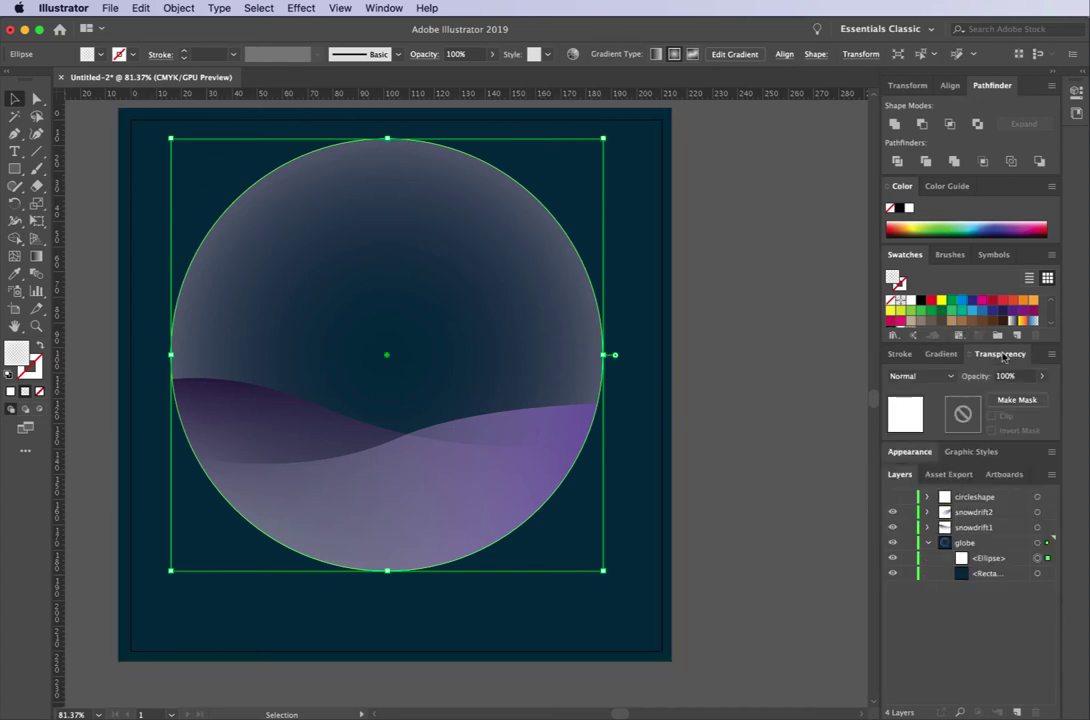
{"action": "left_click", "coordinate": [1041, 376]}
{"action": "left_click_drag", "start_coordinate": [1040, 397], "coordinate": [1003, 397]}
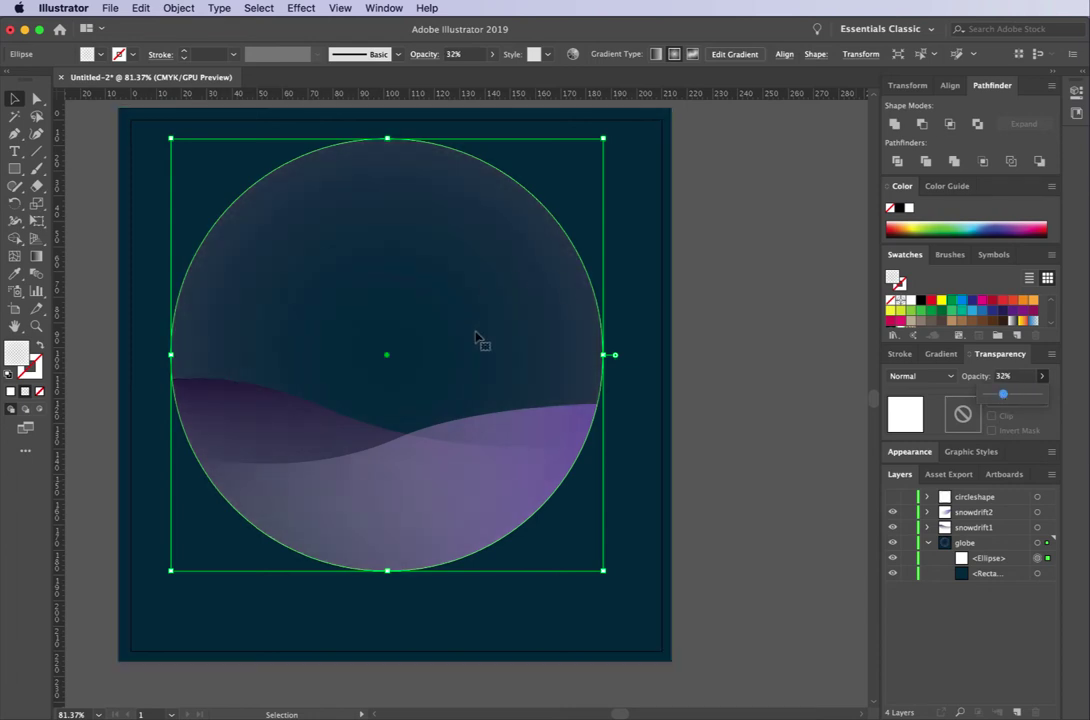
{"action": "left_click", "coordinate": [763, 364]}
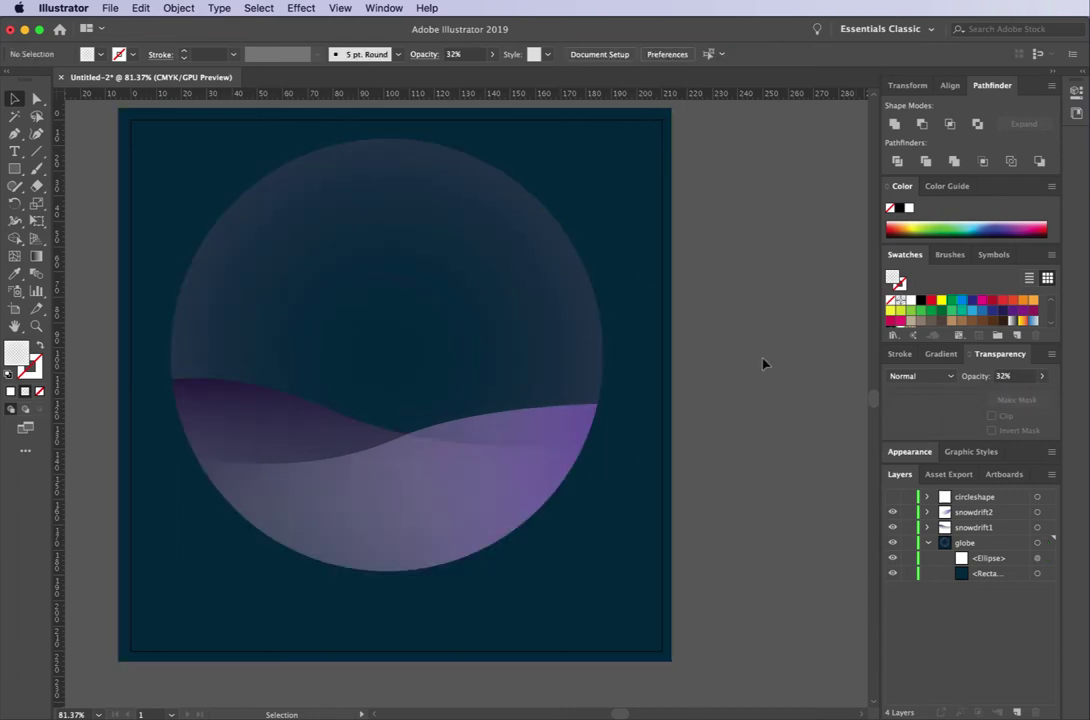
- Add a new layer above circleshape and name it base
{"action": "scroll", "coordinate": [686, 435], "scroll_direction": "up", "scroll_amount": 2}
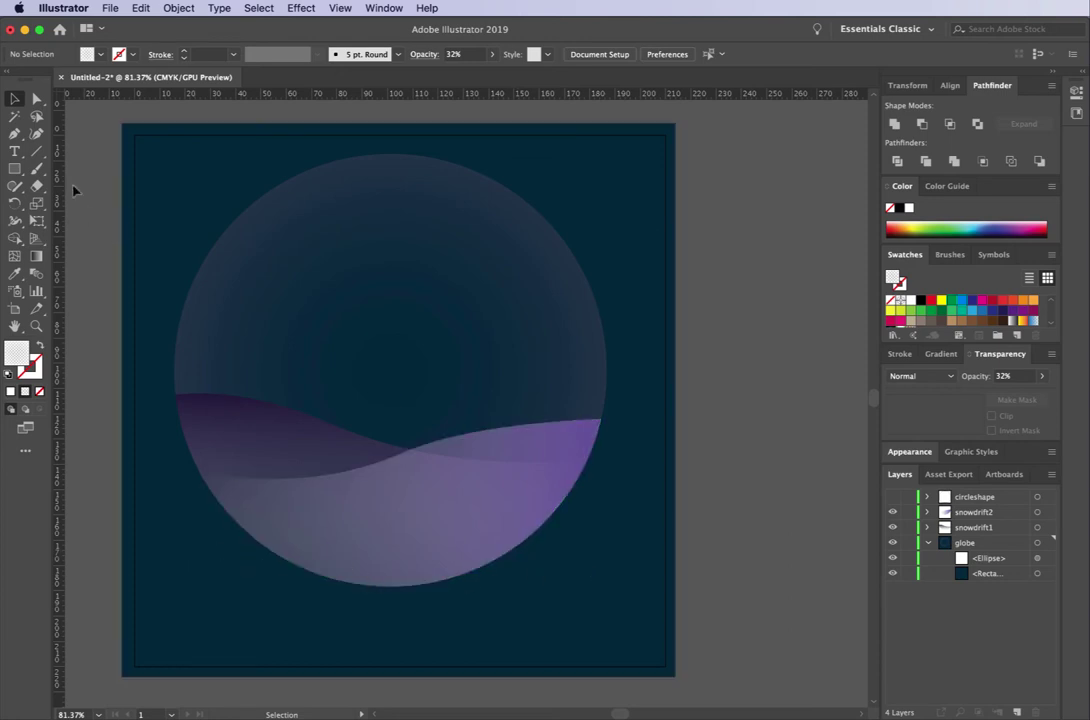
{"action": "left_click", "coordinate": [18, 137]}
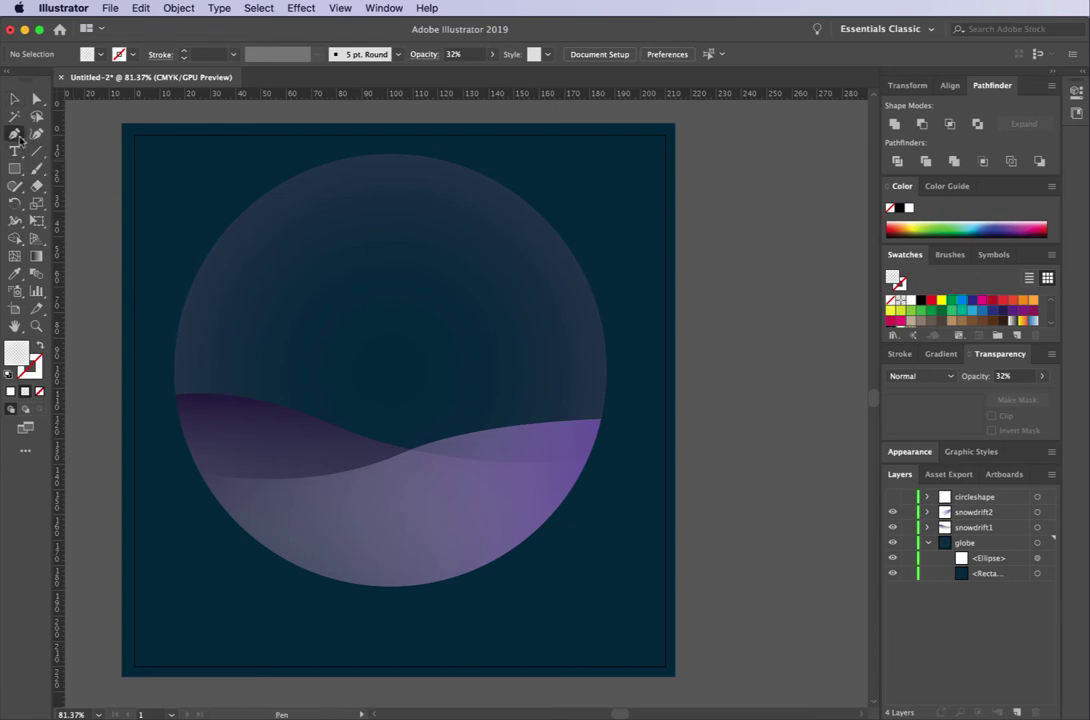
{"action": "left_click", "coordinate": [974, 497]}
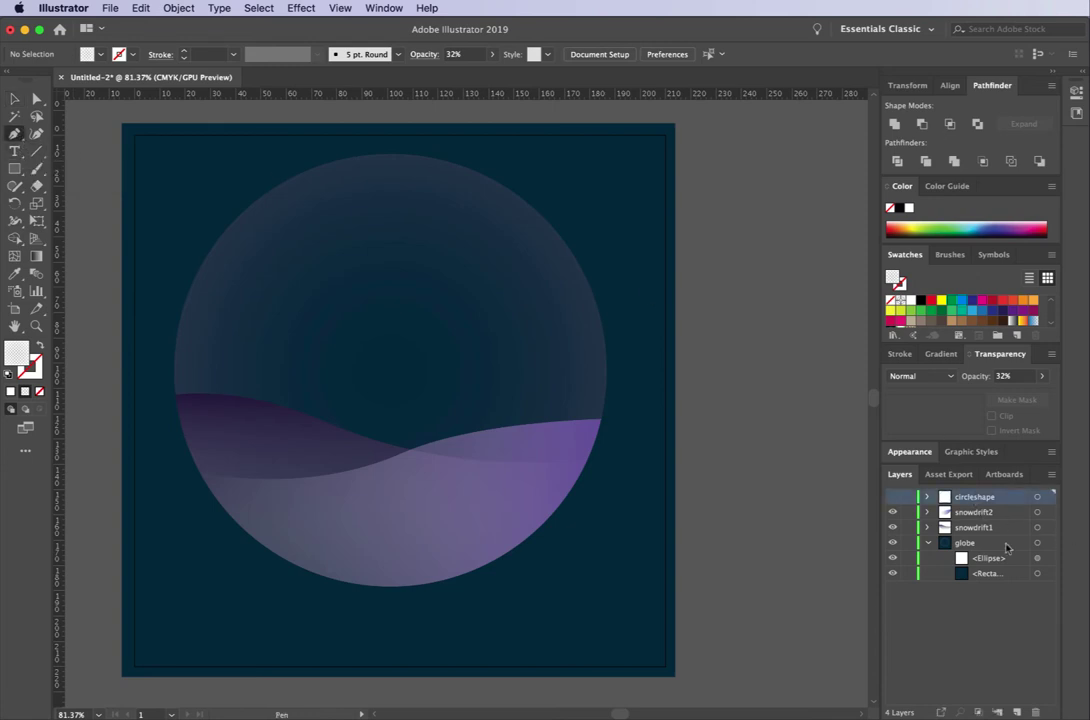
{"action": "left_click", "coordinate": [1018, 712]}
{"action": "double_click", "coordinate": [968, 497]}
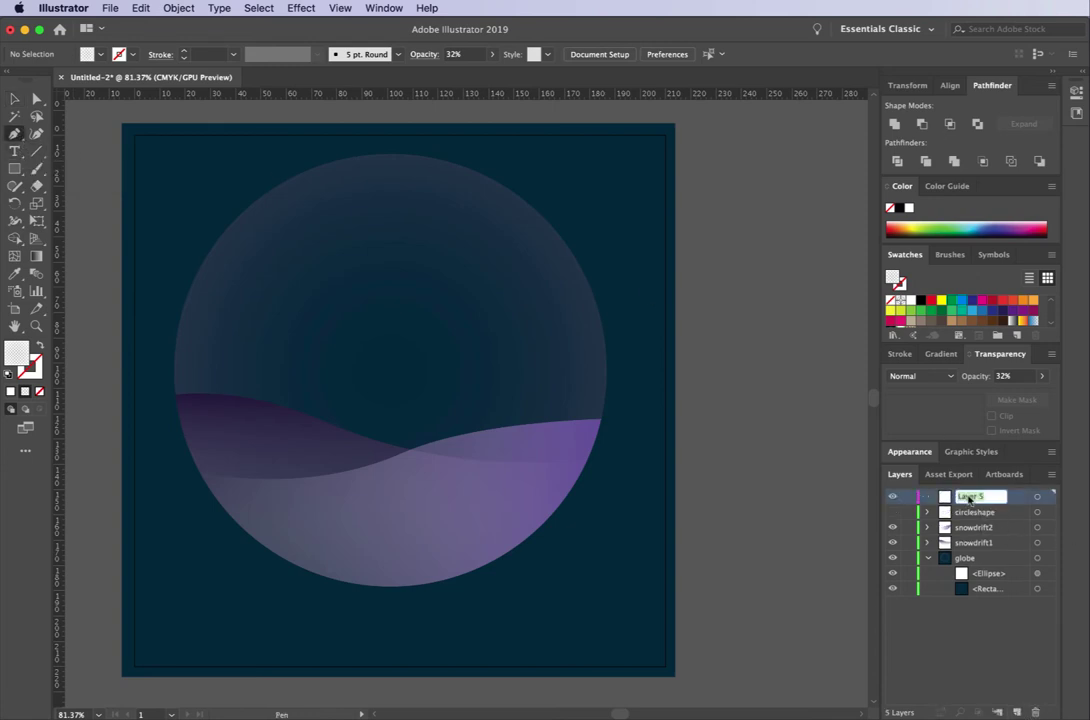
{"action": "type", "text": "base"}
{"action": "key", "text": "Return"}
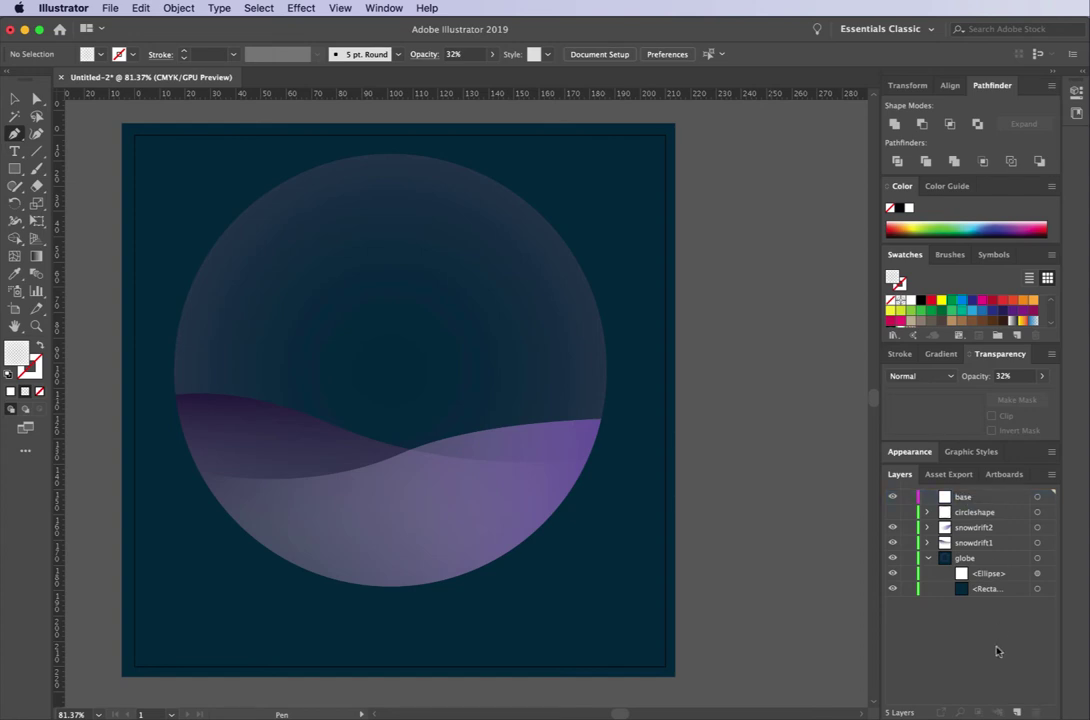
- Draw a shallow downward-curving path about 120 mm wide across the bottom of the globe with the Pen tool
{"action": "left_click", "coordinate": [241, 563]}
{"action": "left_click_drag", "start_coordinate": [400, 580], "coordinate": [547, 578]}
{"action": "left_click", "coordinate": [545, 573]}
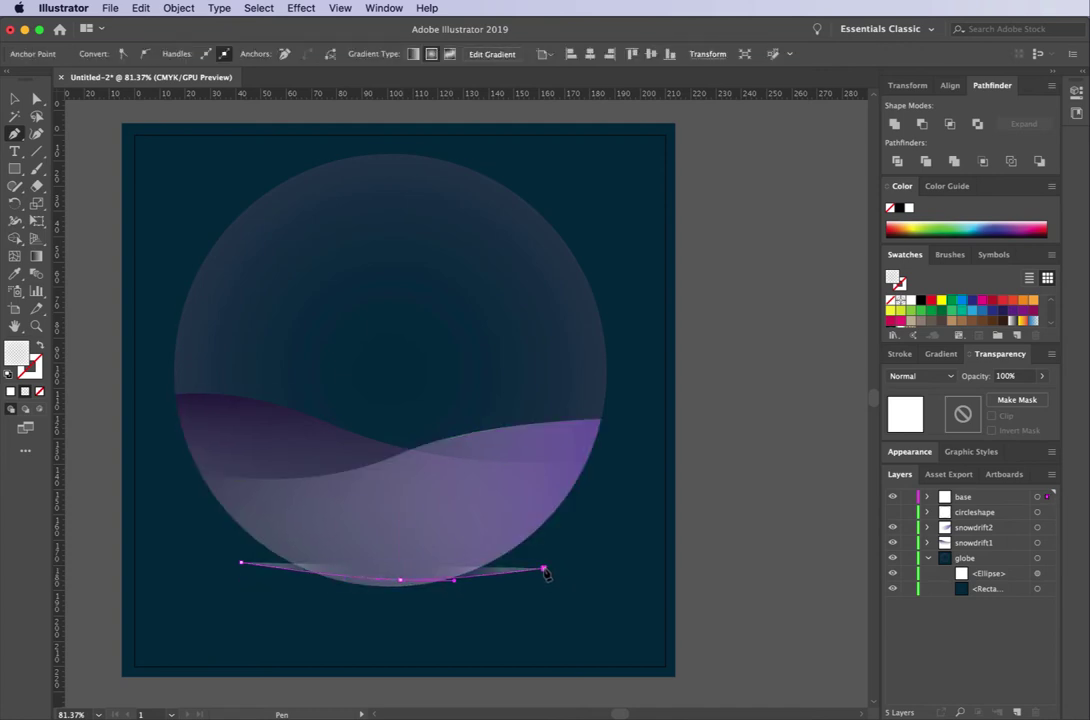
{"action": "key", "text": "v"}
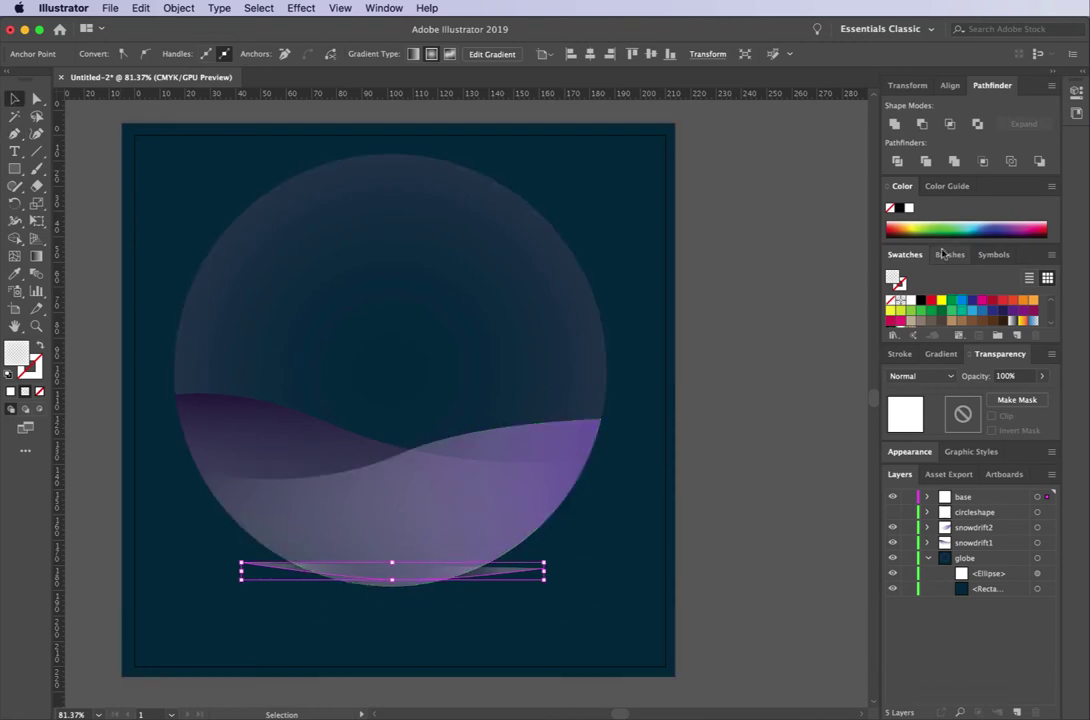
- Give the curved base path an 80 pt black stroke and remove its fill
{"action": "left_click", "coordinate": [901, 354]}
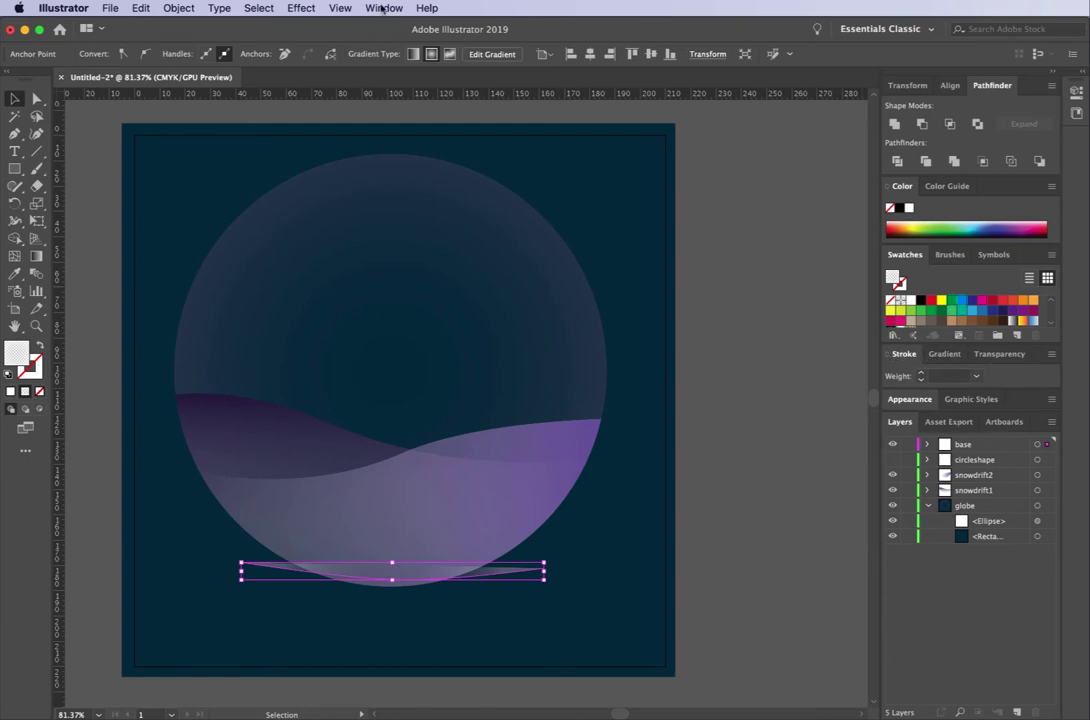
{"action": "left_click", "coordinate": [921, 373]}
{"action": "left_click", "coordinate": [921, 373]}
{"action": "left_click", "coordinate": [921, 373]}
{"action": "left_click", "coordinate": [976, 376]}
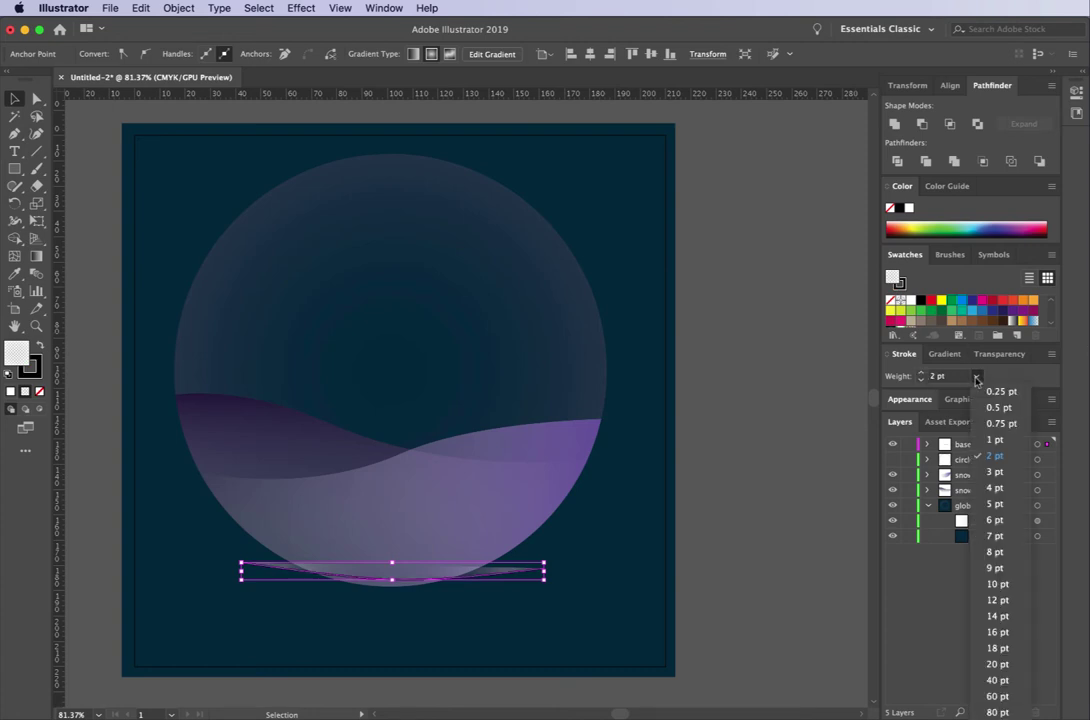
{"action": "left_click", "coordinate": [996, 696]}
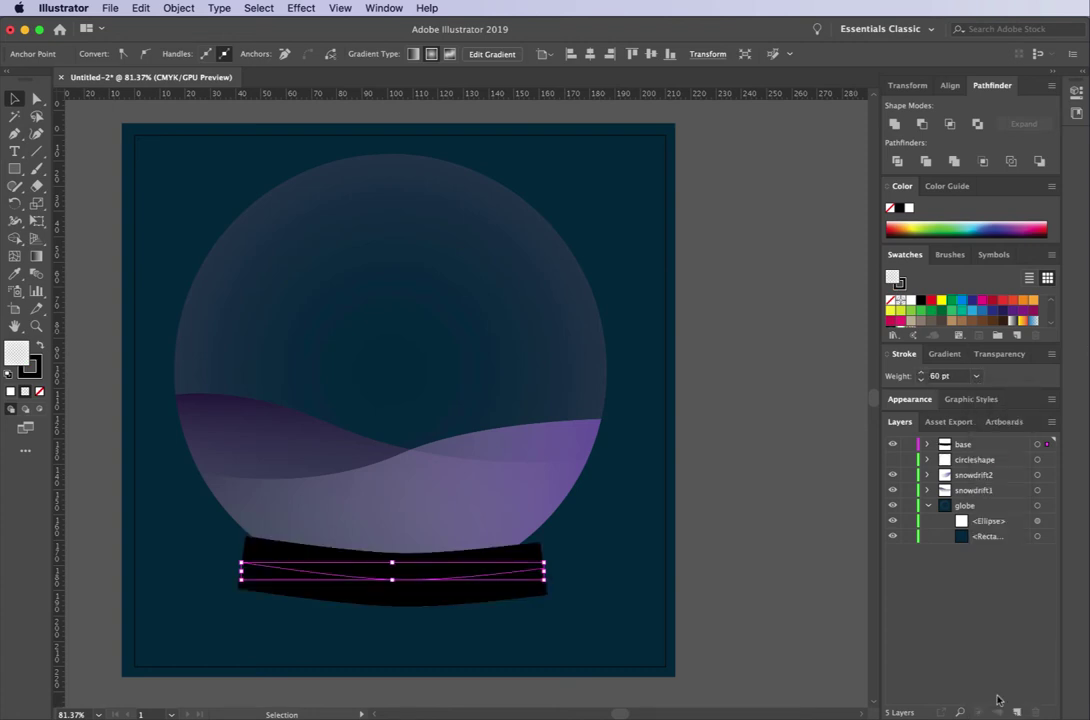
{"action": "left_click", "coordinate": [976, 376]}
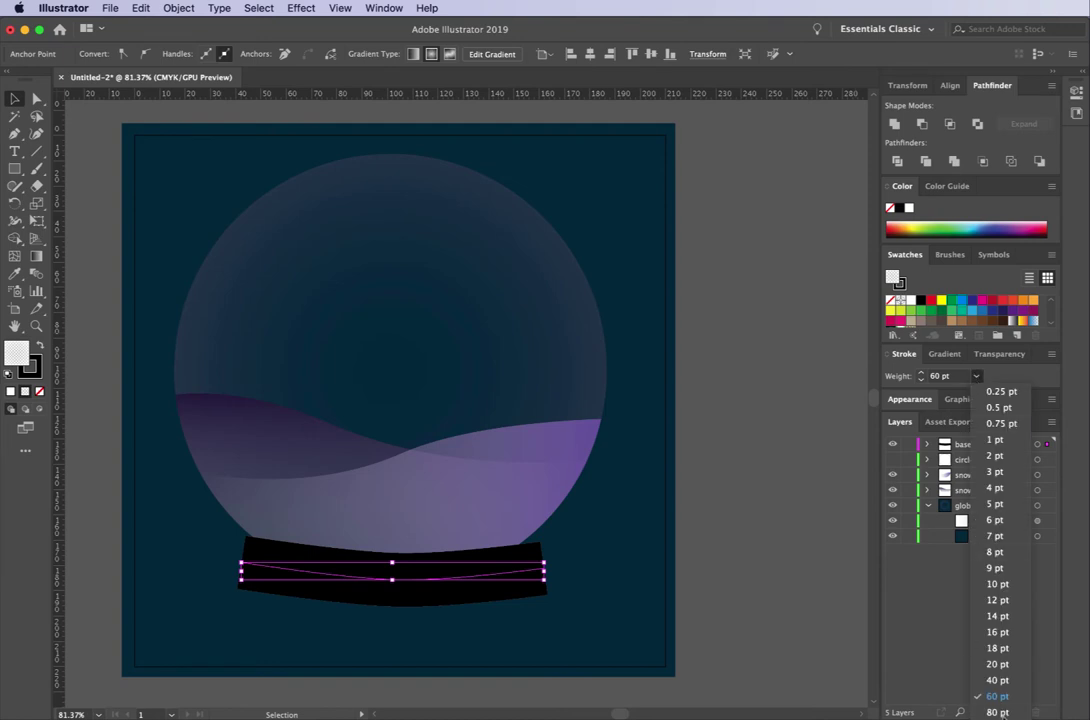
{"action": "left_click", "coordinate": [1005, 712]}
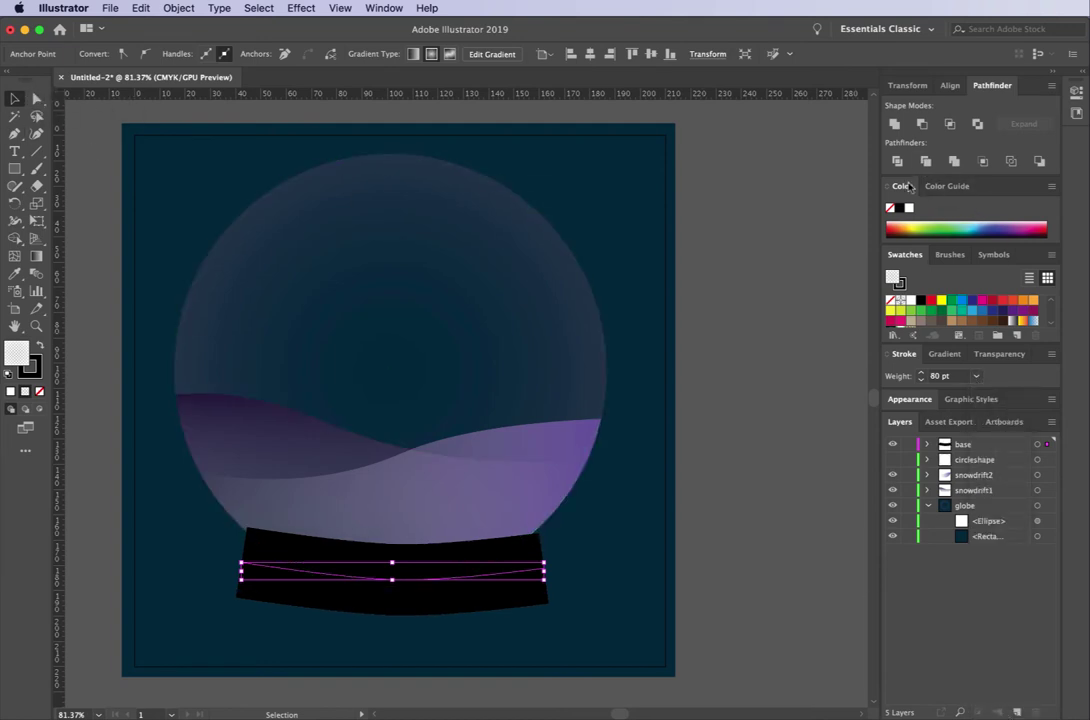
{"action": "key", "text": "slash"}
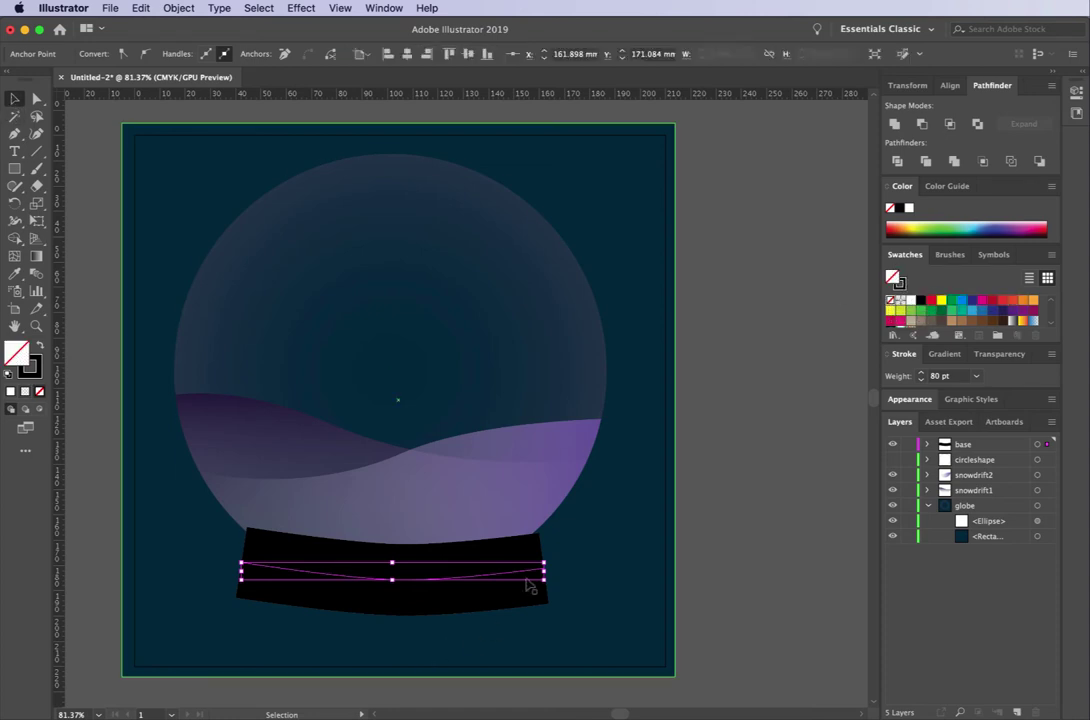
- Rotate the base path slightly counterclockwise and convert its thick stroke to a filled shape with Outline Stroke
{"action": "left_click_drag", "start_coordinate": [551, 583], "coordinate": [557, 586]}
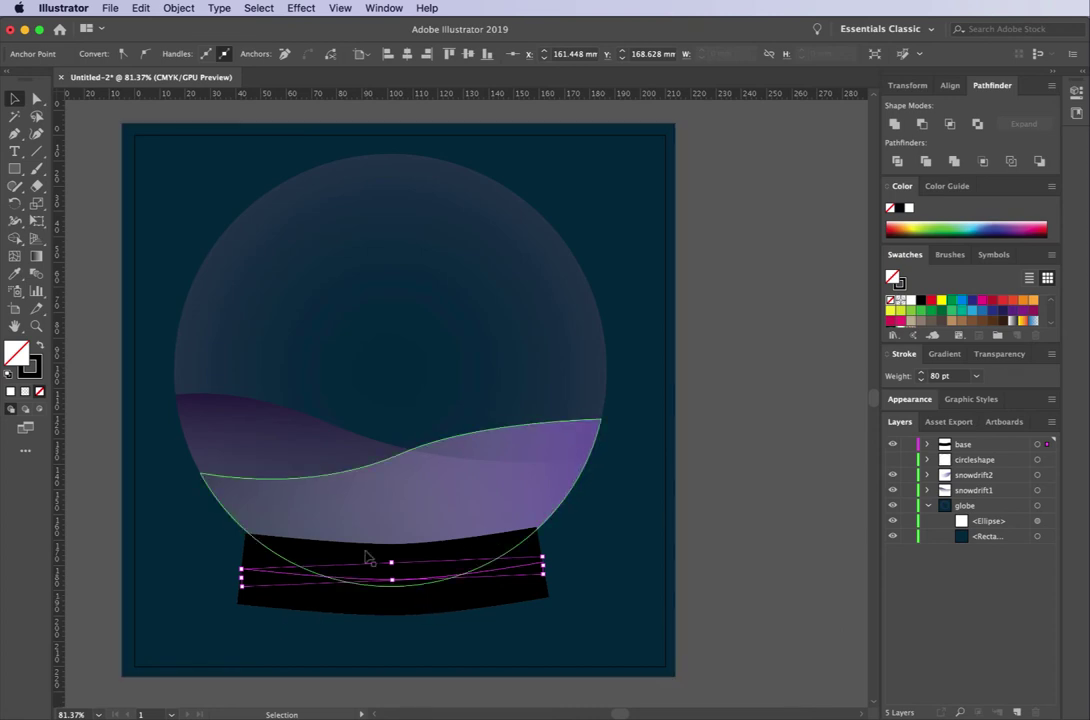
{"action": "left_click", "coordinate": [180, 8]}
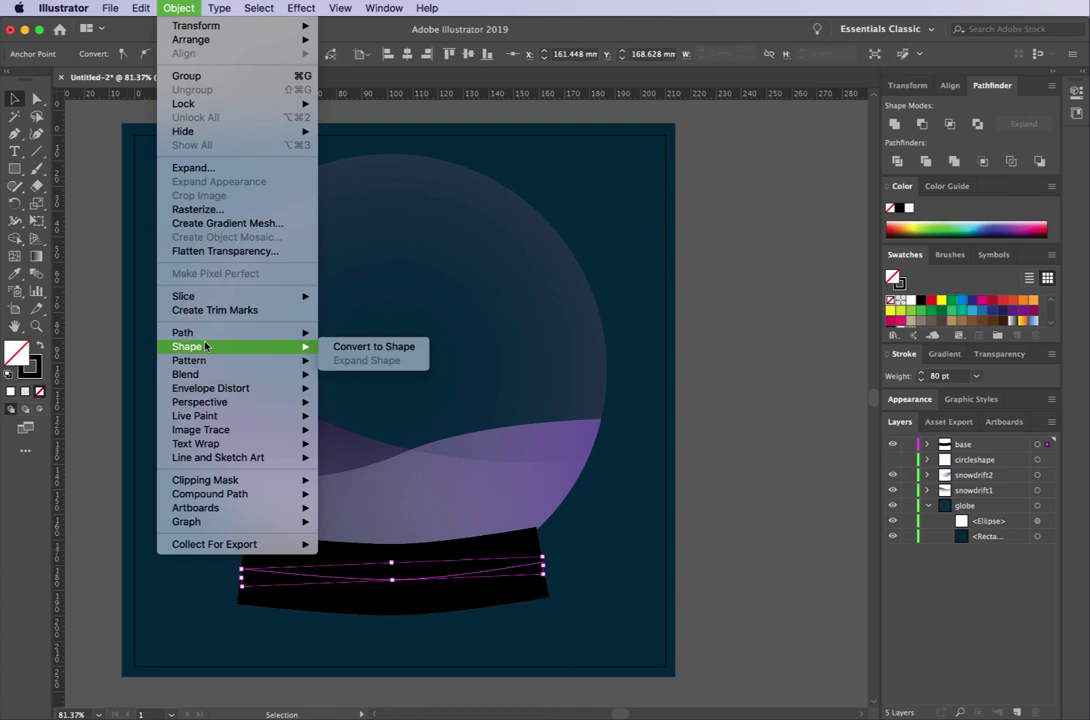
{"action": "mouse_move", "coordinate": [180, 332]}
{"action": "left_click", "coordinate": [365, 369]}
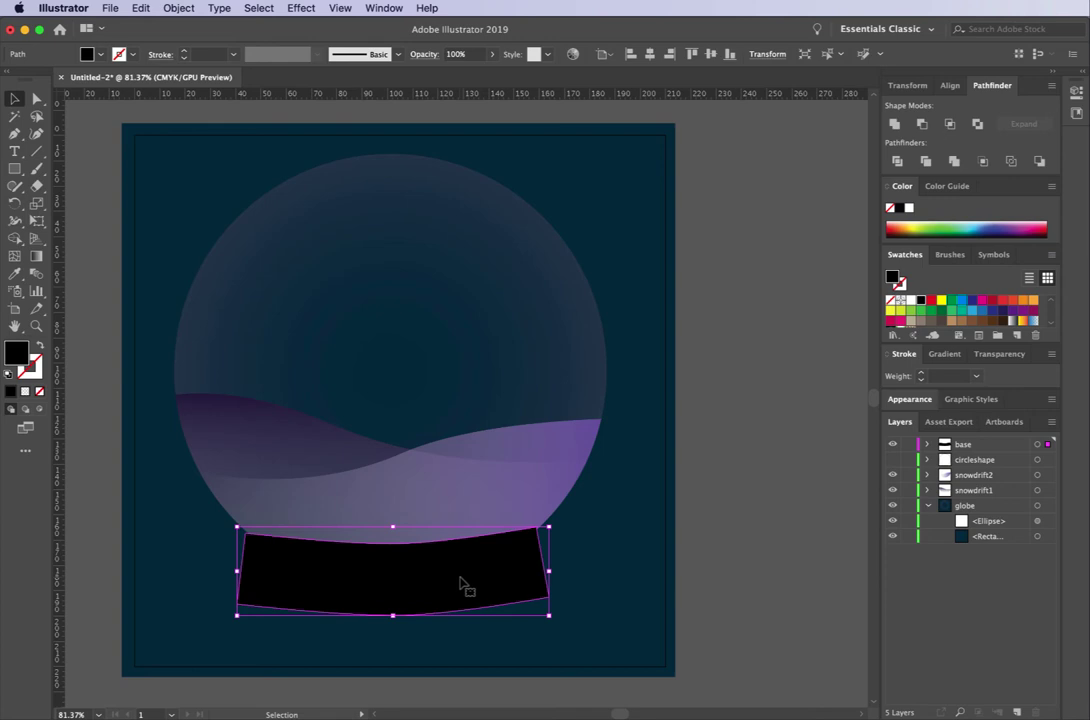
- Rotate the outlined base shape very slightly clockwise and nudge it down a little against the globe
{"action": "left_click_drag", "start_coordinate": [556, 521], "coordinate": [556, 522]}
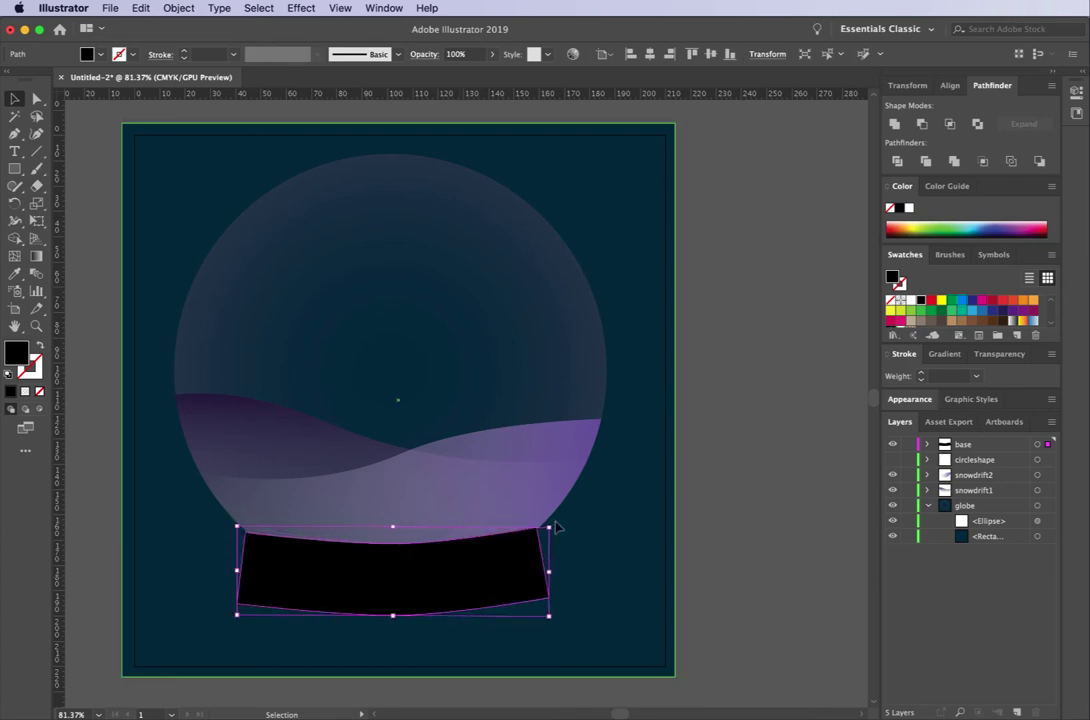
{"action": "key", "text": "shift+Down"}
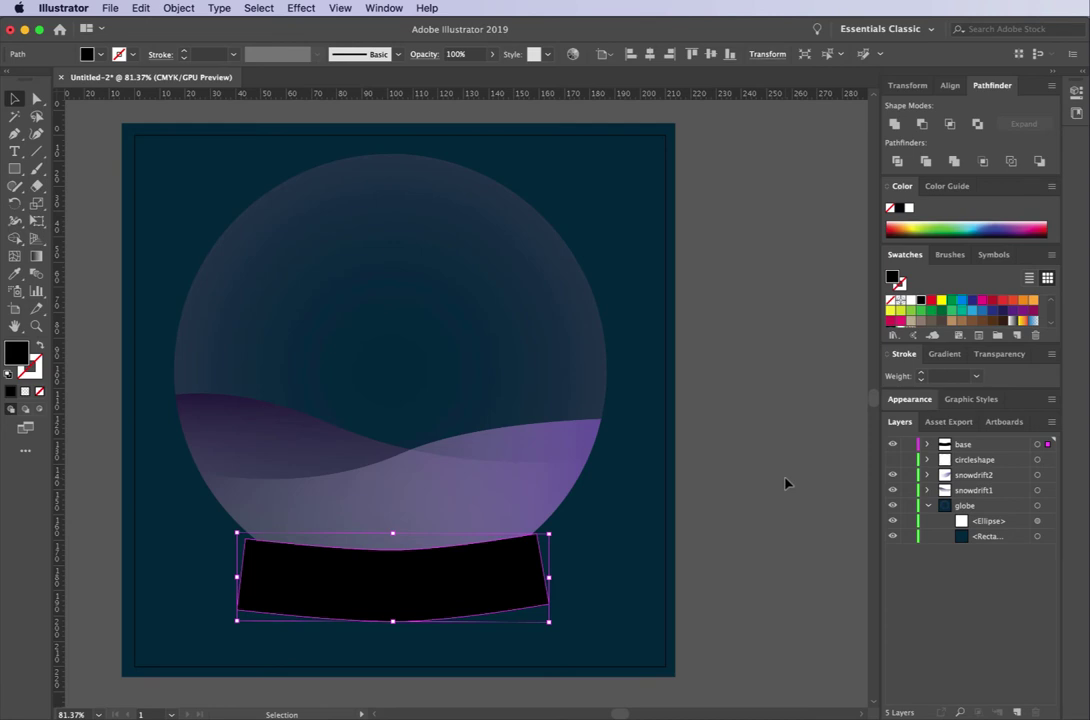
{"action": "left_click", "coordinate": [703, 452]}
- Recolor the background rectangle with the dark indigo swatch and darken that fill to a very dark navy
{"action": "left_click", "coordinate": [652, 499]}
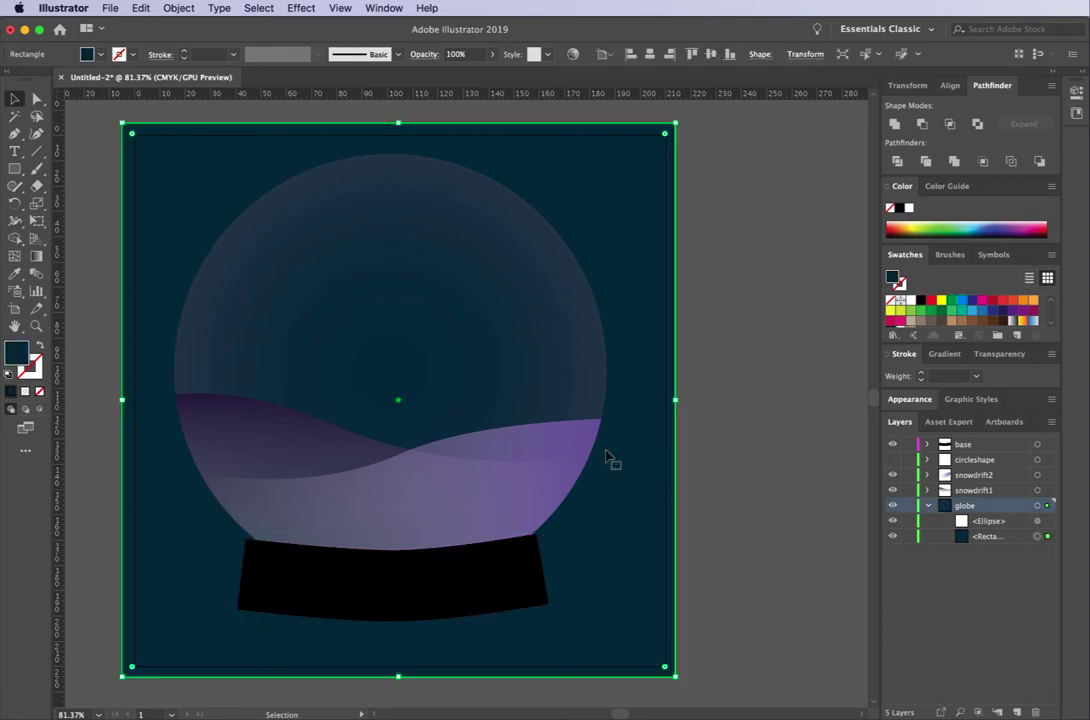
{"action": "left_click", "coordinate": [1003, 311]}
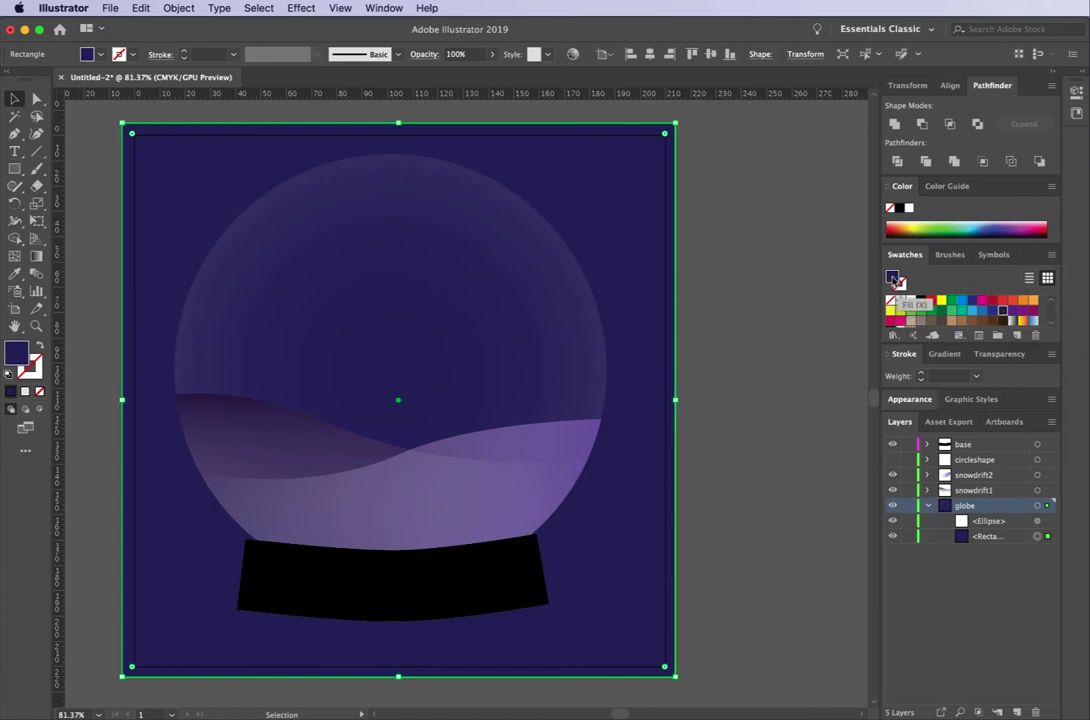
{"action": "double_click", "coordinate": [894, 280]}
{"action": "left_click_drag", "start_coordinate": [758, 451], "coordinate": [775, 457]}
{"action": "left_click", "coordinate": [976, 313]}
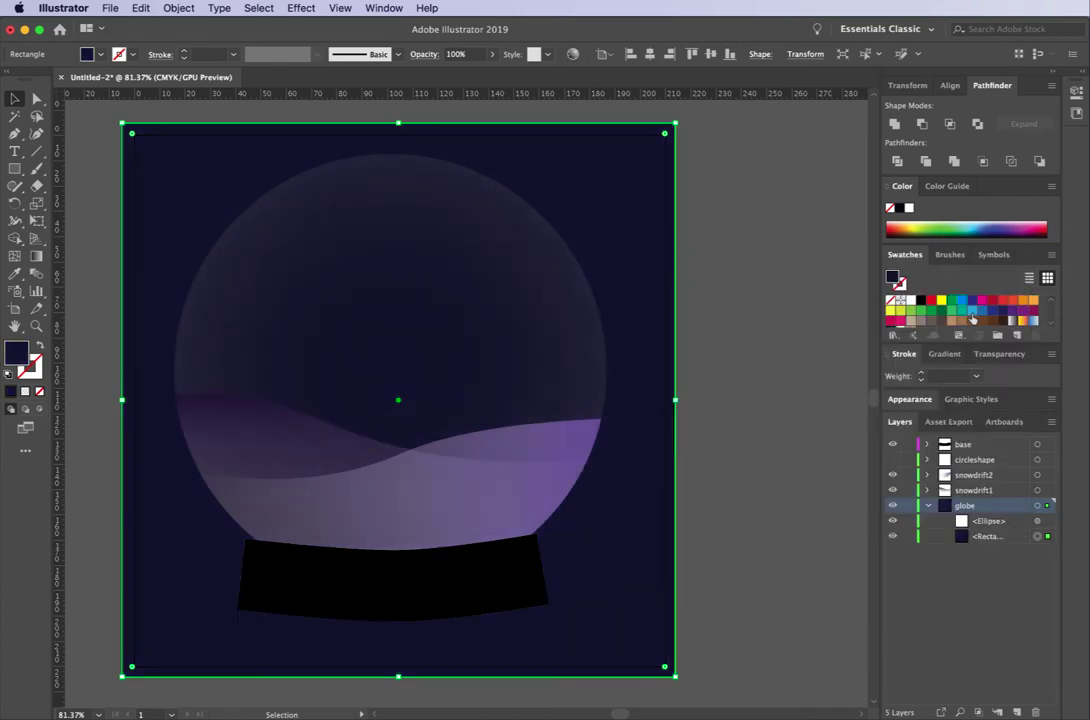
- Sample the background color onto the base shape with the Eyedropper and lighten its fill to navy 1A1A42
{"action": "left_click", "coordinate": [500, 598]}
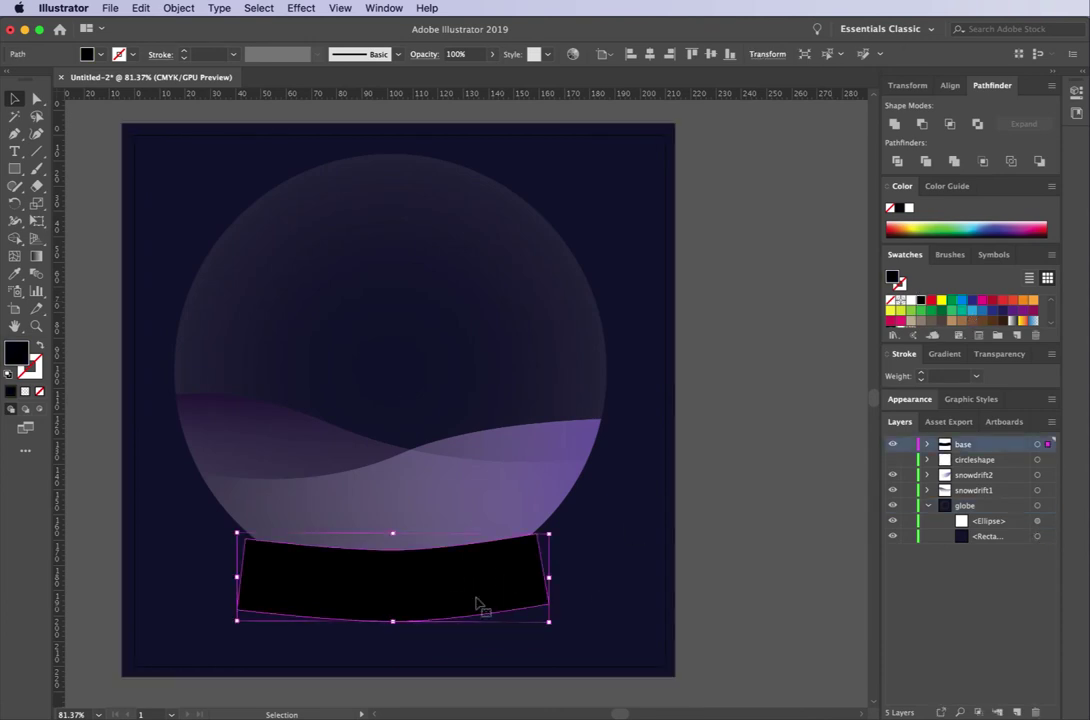
{"action": "left_click", "coordinate": [15, 272]}
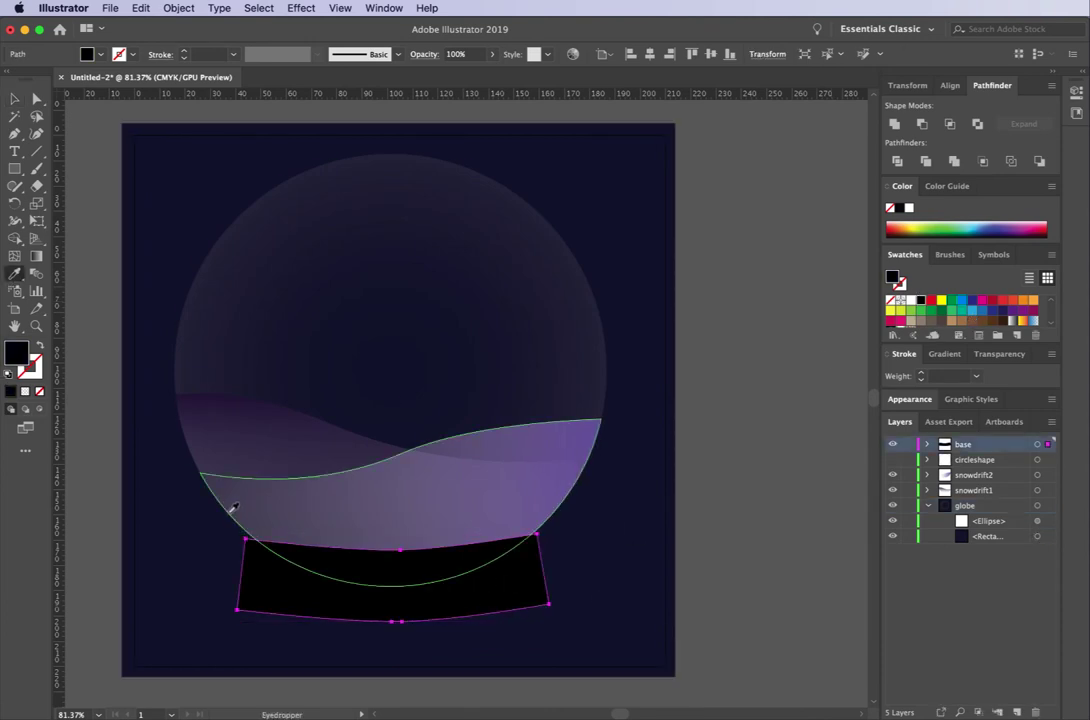
{"action": "left_click", "coordinate": [184, 530]}
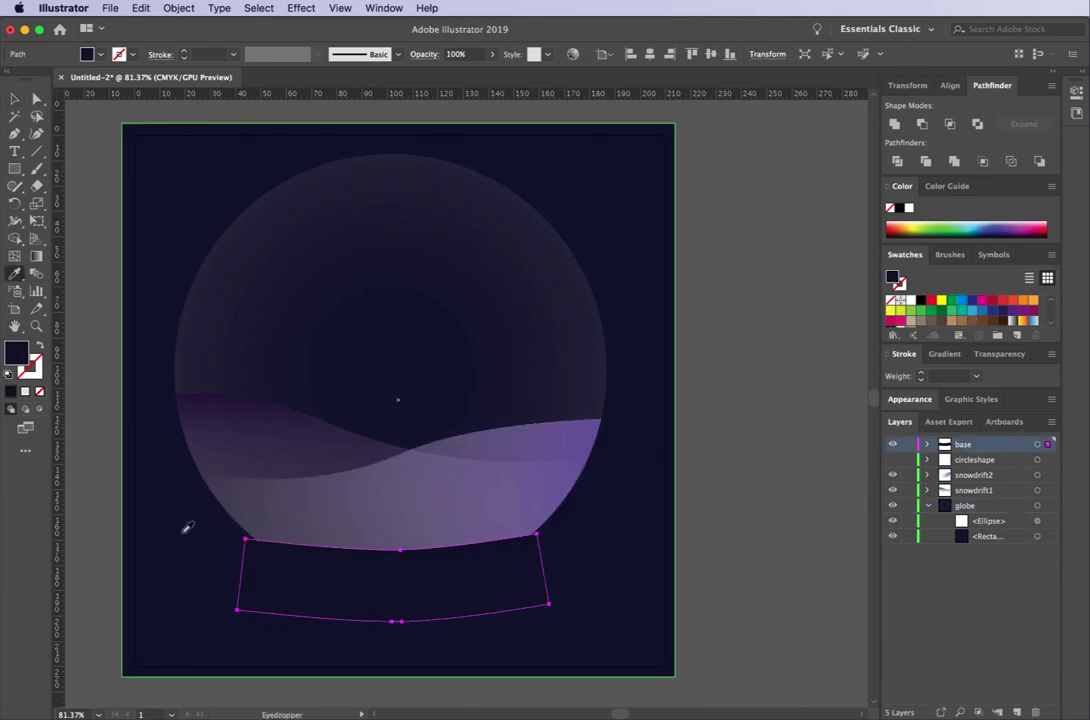
{"action": "double_click", "coordinate": [894, 279]}
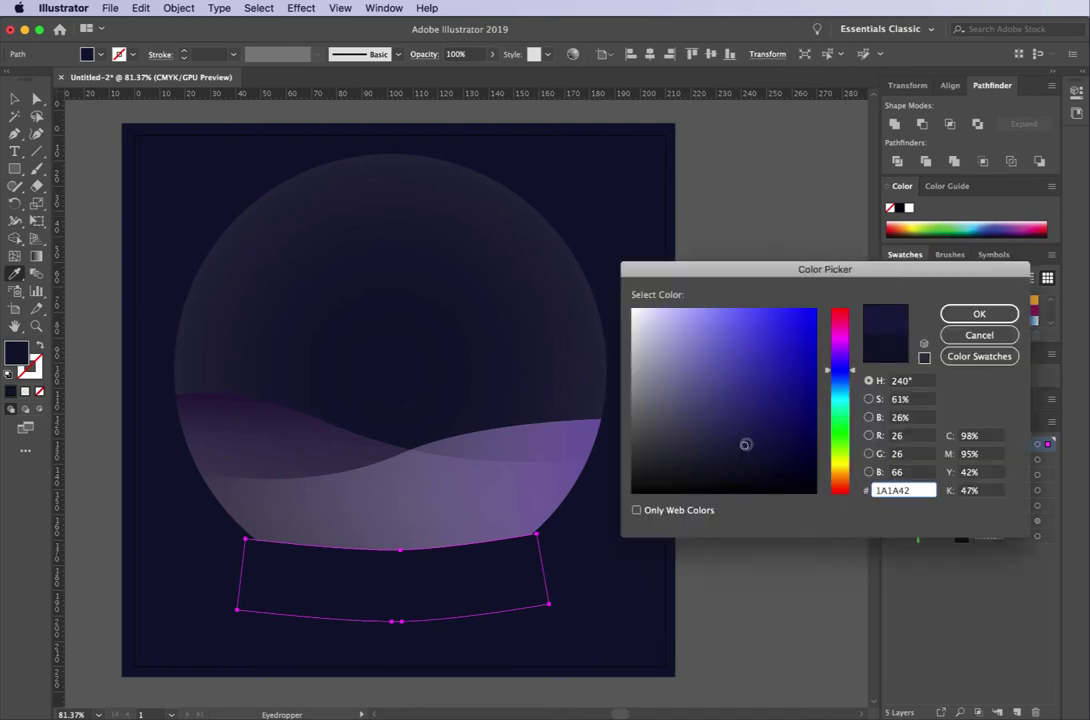
{"action": "left_click", "coordinate": [953, 310]}
{"action": "key", "text": "v"}
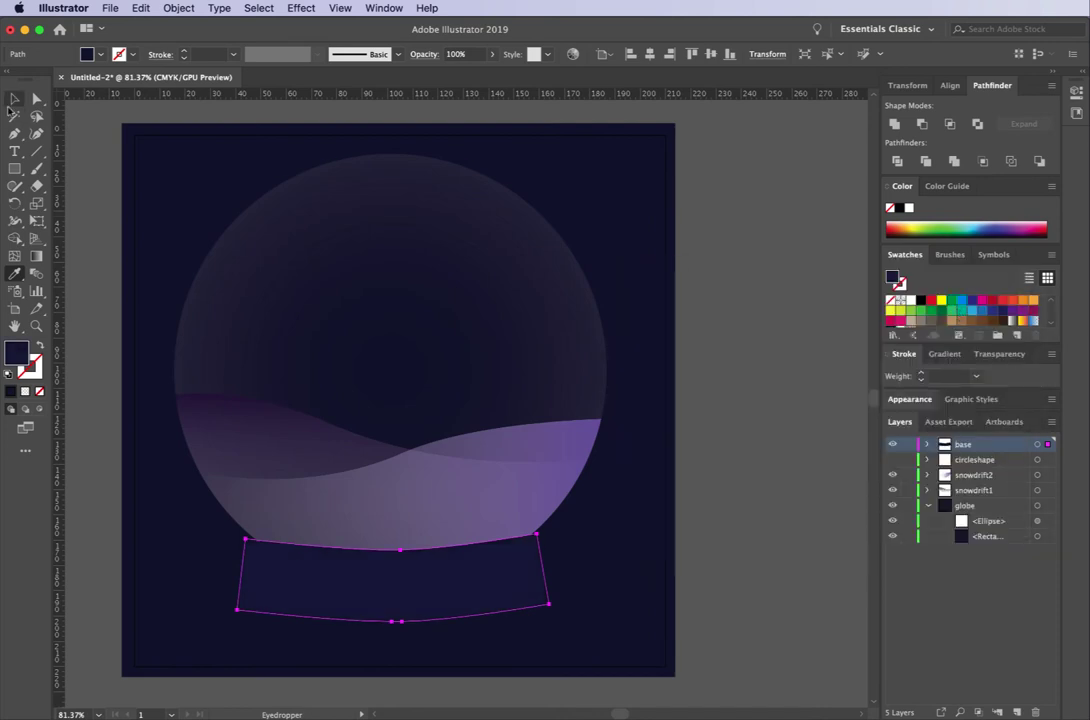
{"action": "left_click", "coordinate": [757, 341]}
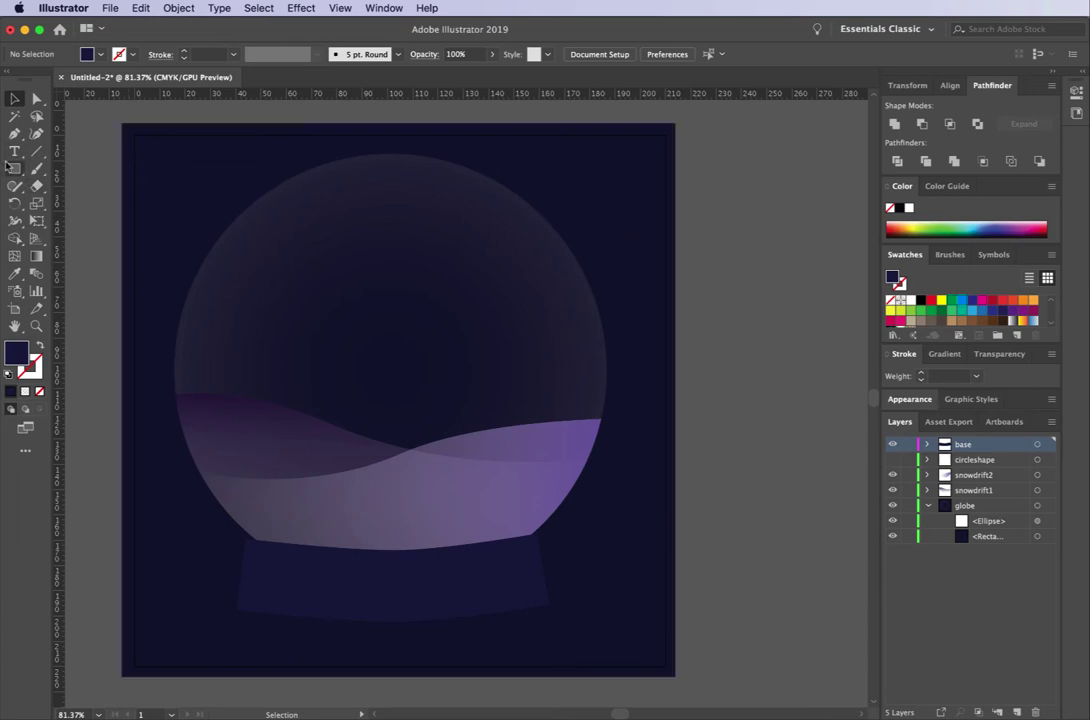
- Add a new layer above base and name it trees
{"action": "left_click", "coordinate": [14, 133]}
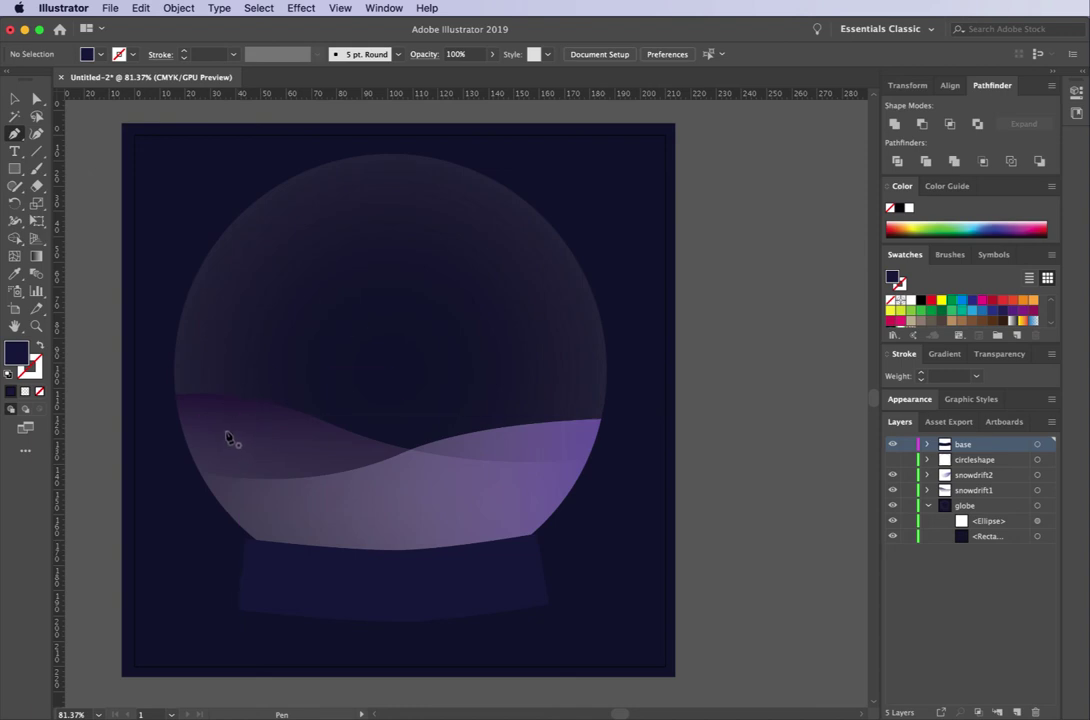
{"action": "left_click", "coordinate": [1016, 712]}
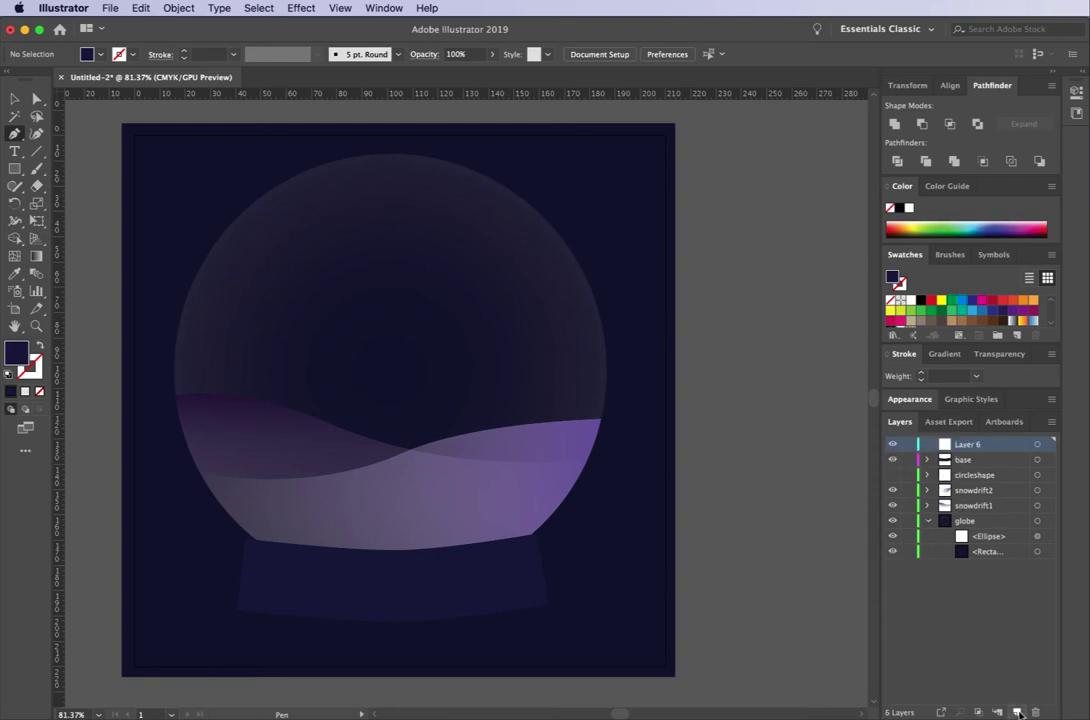
{"action": "double_click", "coordinate": [965, 444]}
{"action": "type", "text": "s"}
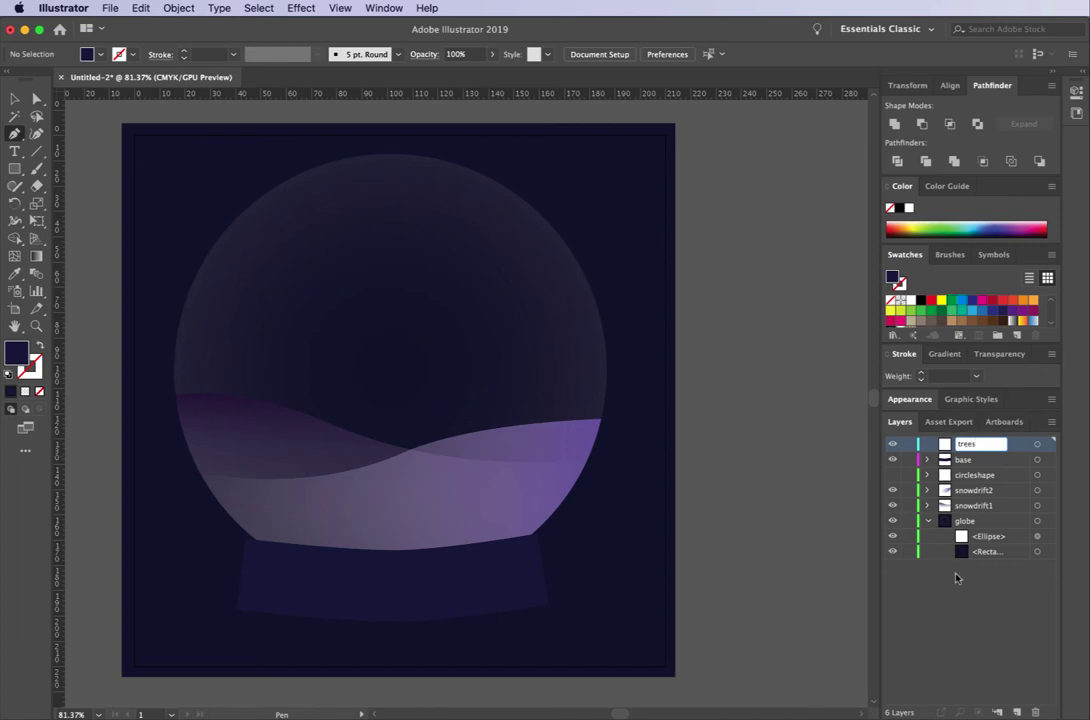
{"action": "key", "text": "Return"}
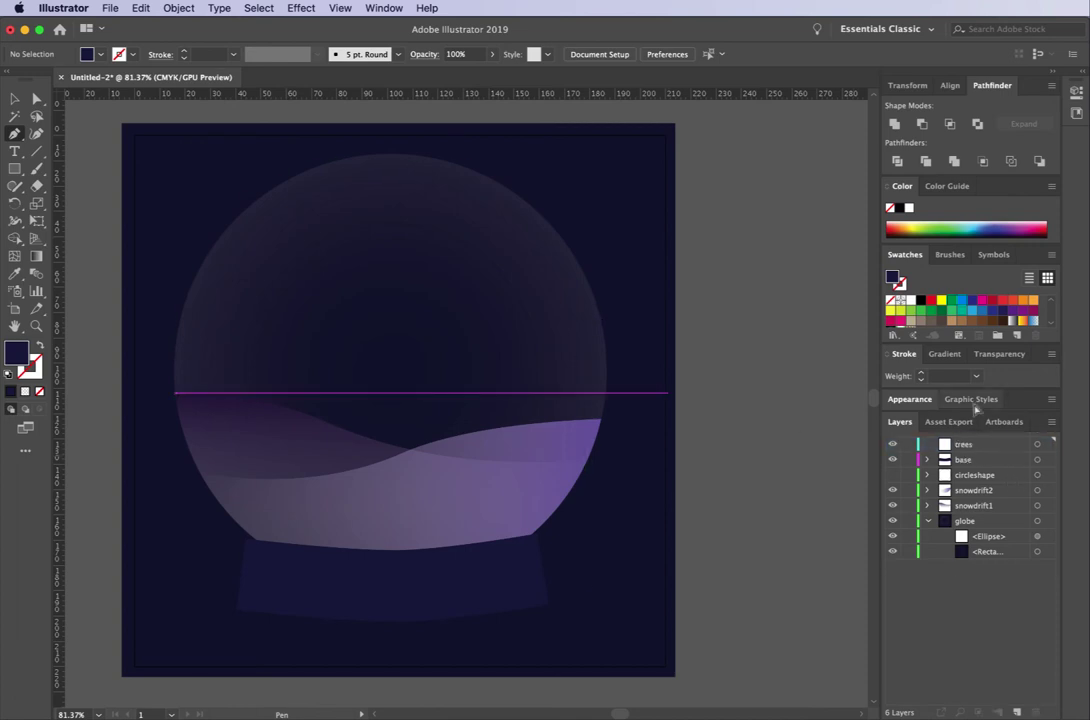
- Draw a tall triangular tree on the globe's left snowdrift with the Pen tool, its apex at about X 53, Y 49 mm and its bottom edge bowed
{"action": "left_click", "coordinate": [233, 419]}
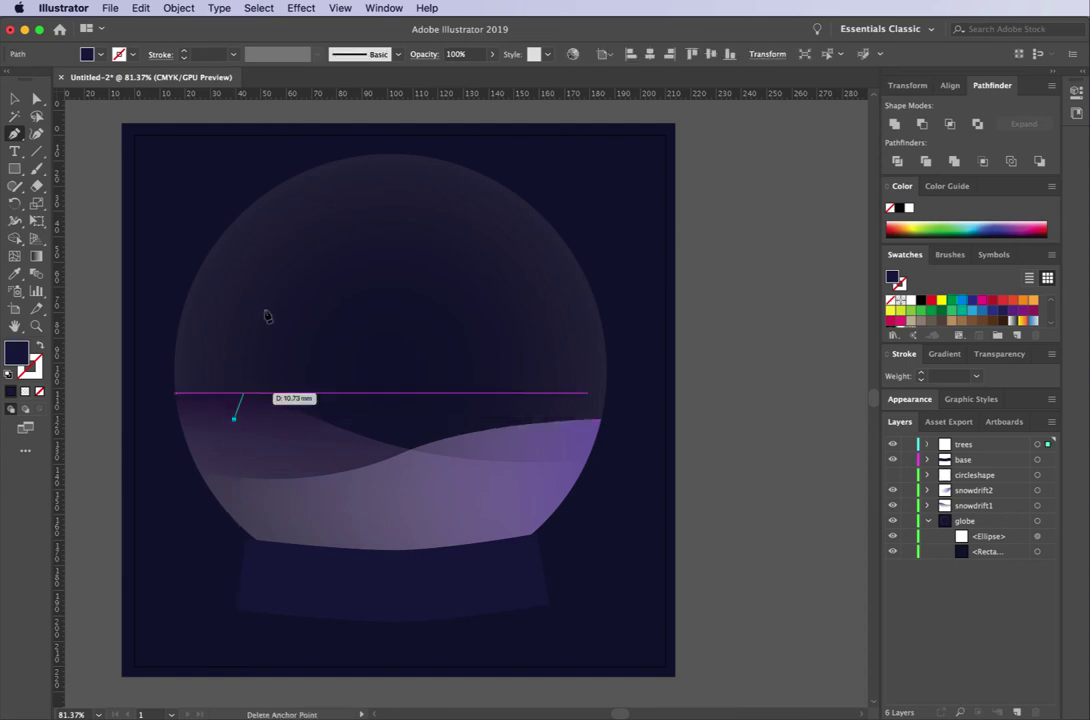
{"action": "left_click", "coordinate": [267, 260]}
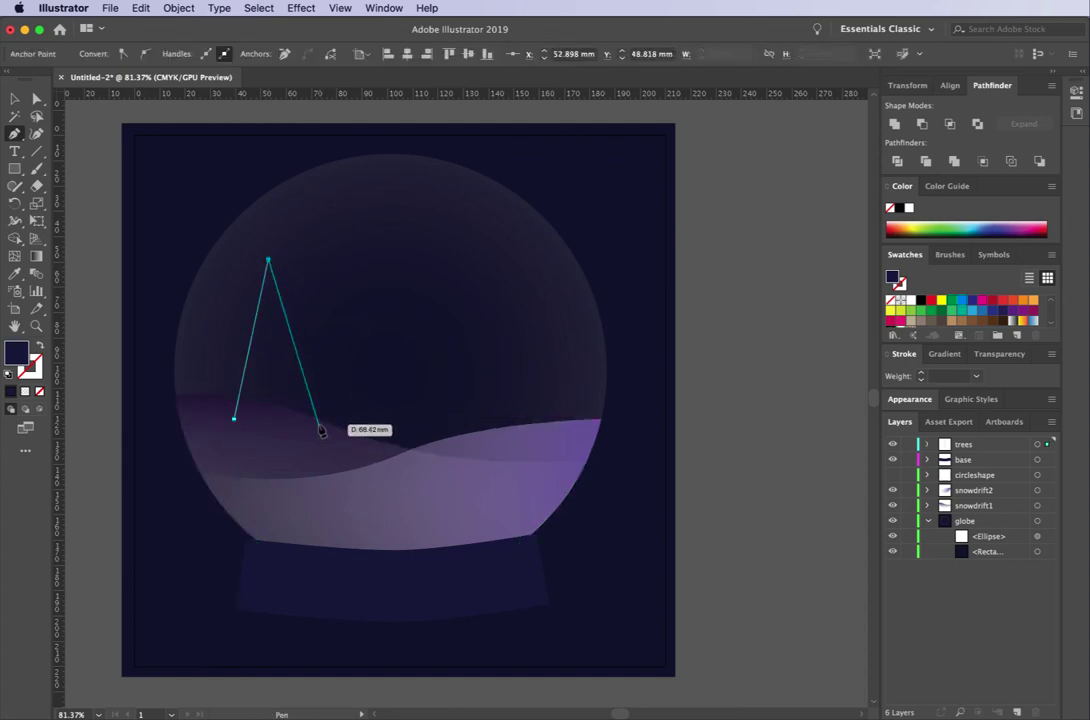
{"action": "left_click", "coordinate": [318, 420]}
{"action": "left_click", "coordinate": [233, 419]}
{"action": "key", "text": "super+z"}
{"action": "left_click_drag", "start_coordinate": [279, 430], "coordinate": [266, 426]}
{"action": "left_click_drag", "start_coordinate": [237, 426], "coordinate": [243, 419]}
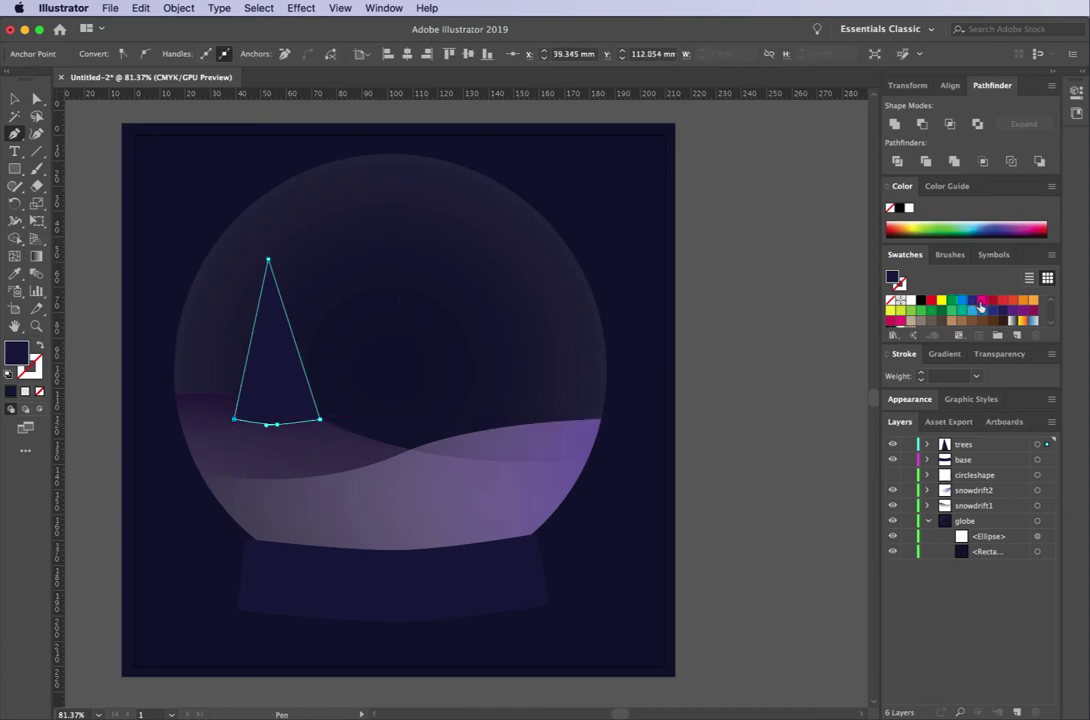
- Fill the tree with the magenta swatch and lighten that fill to pink F297D2
{"action": "left_click", "coordinate": [981, 304]}
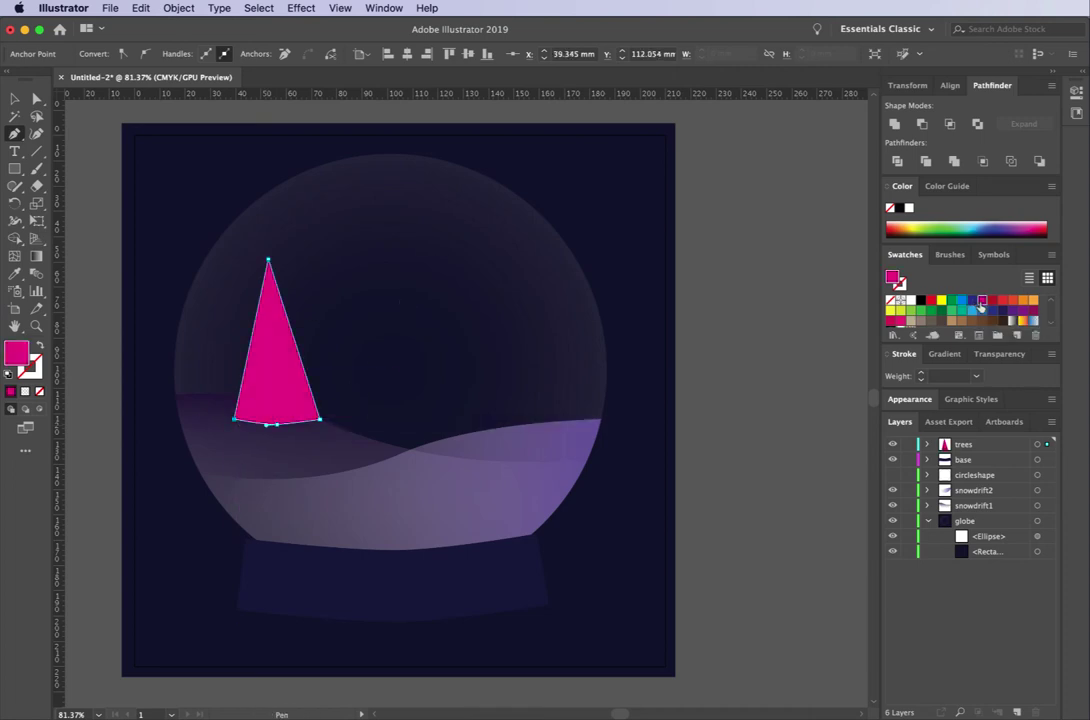
{"action": "double_click", "coordinate": [896, 281]}
{"action": "left_click", "coordinate": [703, 316]}
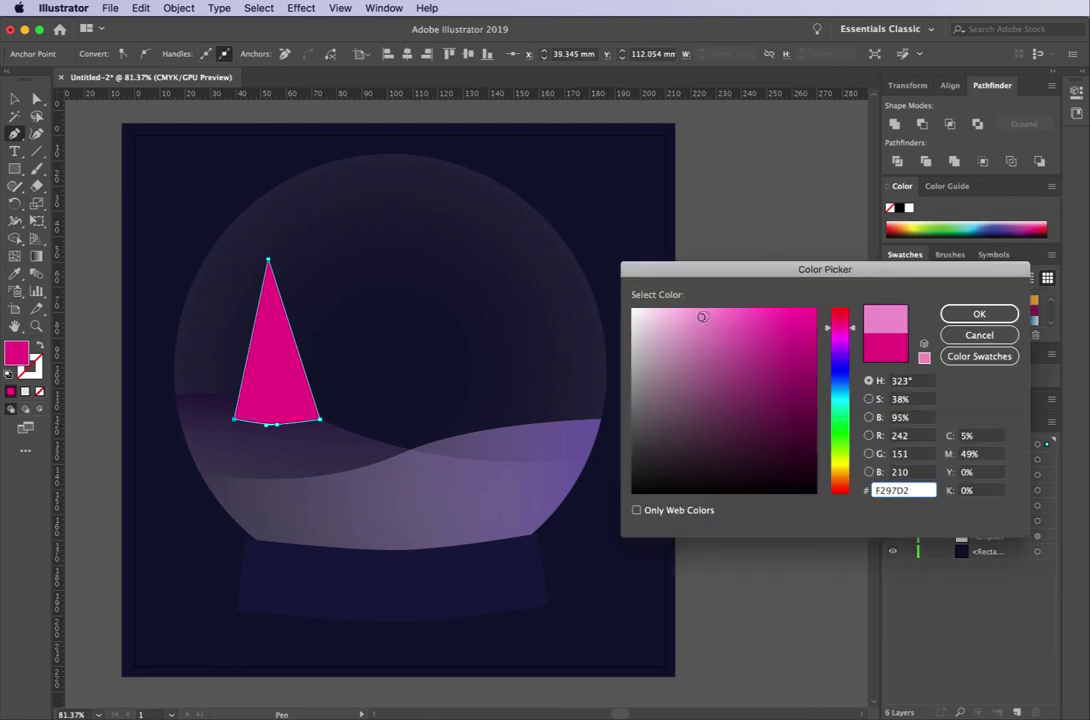
{"action": "left_click", "coordinate": [979, 313]}
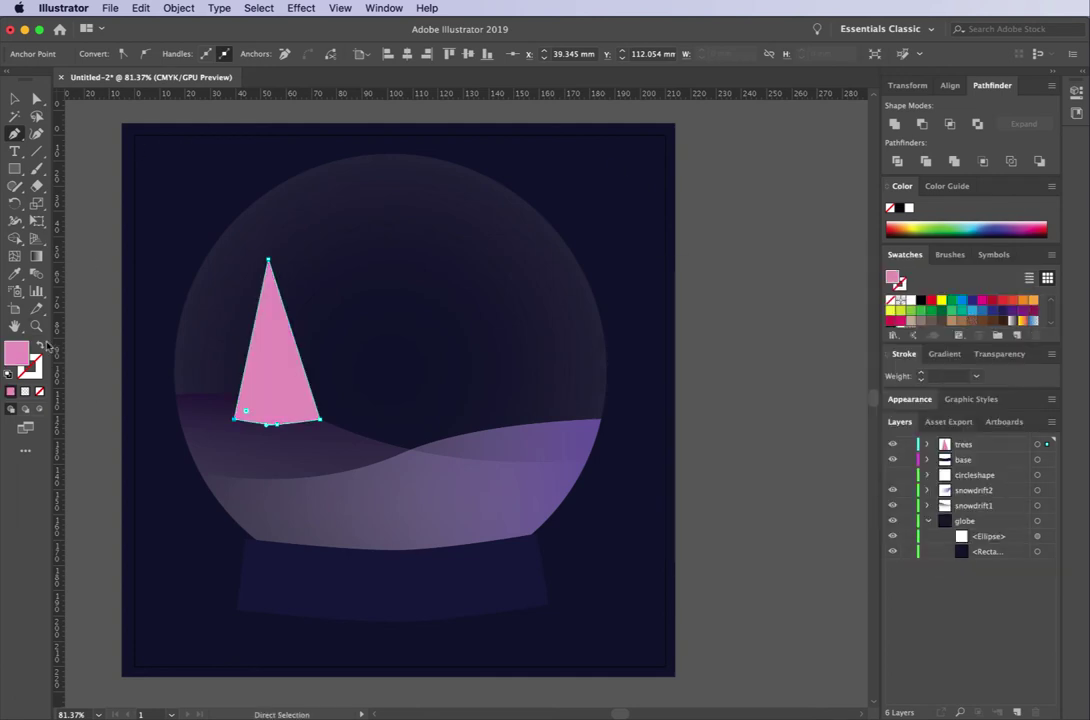
- Smooth the middle anchor of the tree's bottom edge into one even curve with the Anchor Point tool
{"action": "key", "text": "z"}
{"action": "left_click_drag", "start_coordinate": [179, 240], "coordinate": [352, 357]}
{"action": "key", "text": "v"}
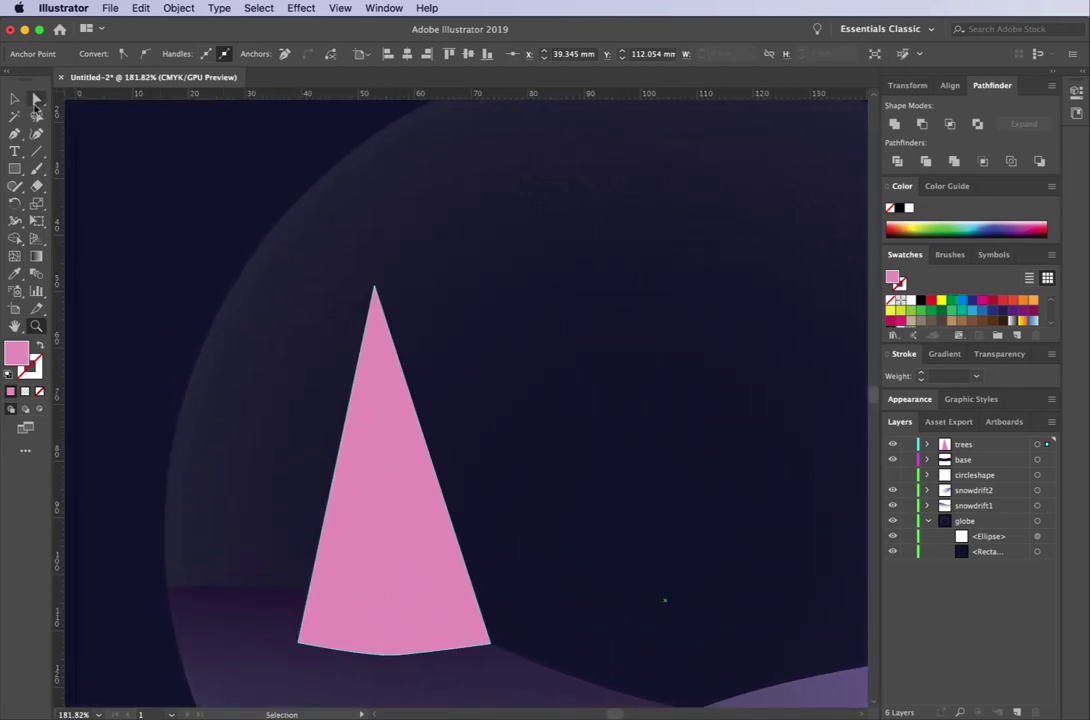
{"action": "left_click", "coordinate": [418, 438]}
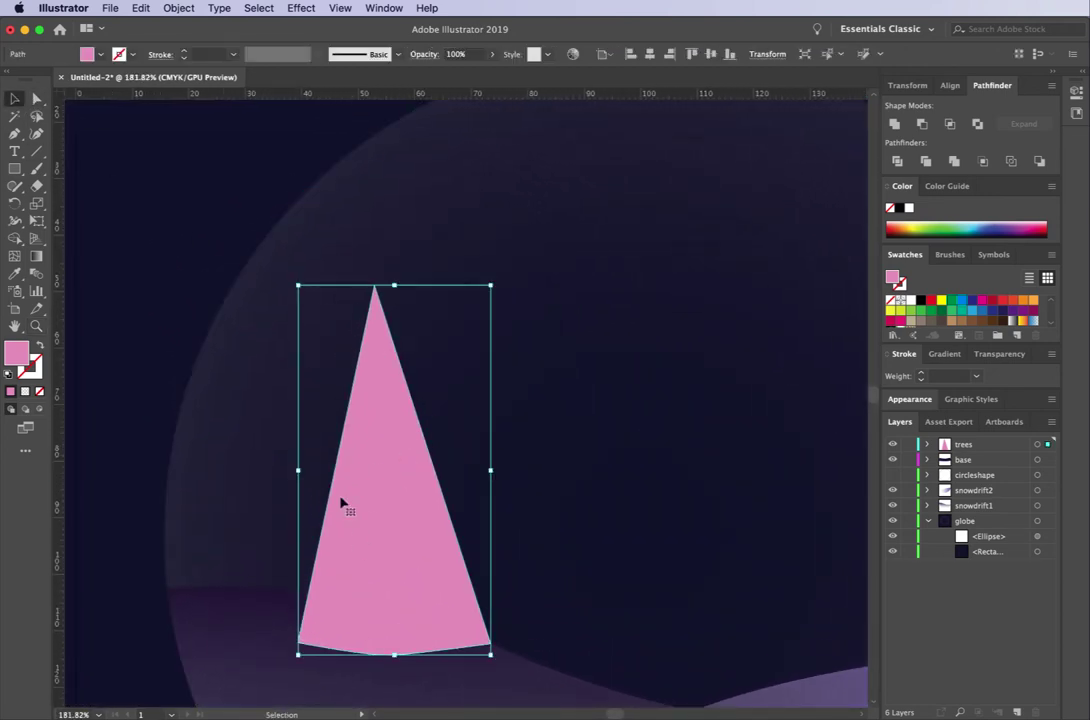
{"action": "left_click", "coordinate": [14, 134]}
{"action": "left_click", "coordinate": [14, 134]}
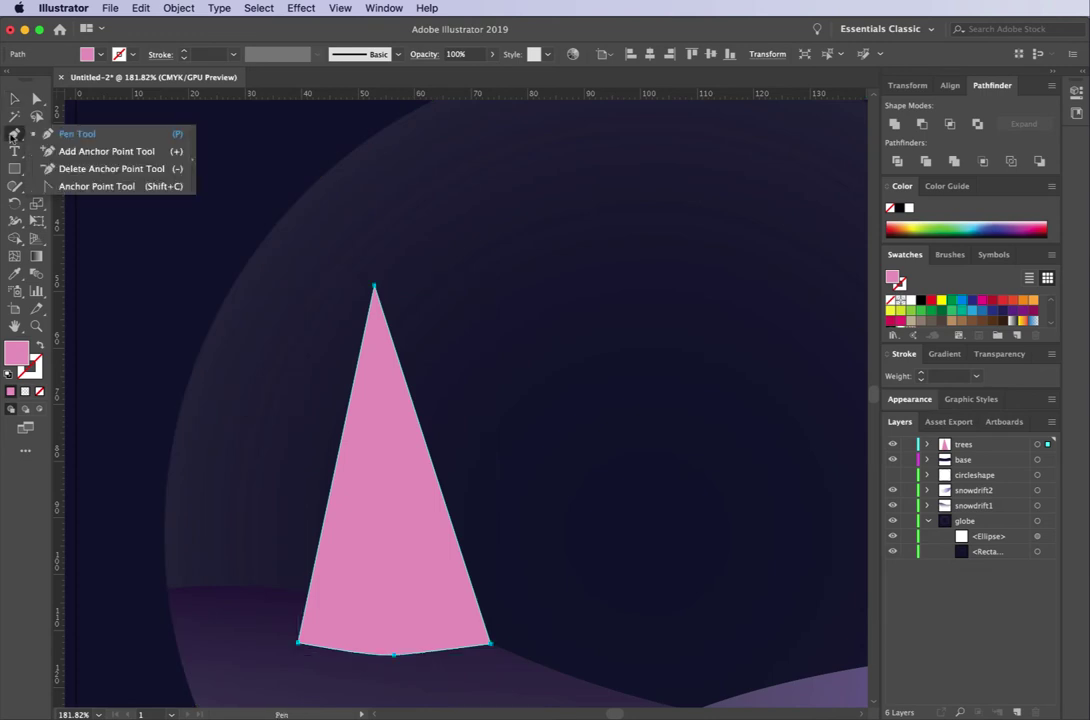
{"action": "left_click", "coordinate": [100, 187]}
{"action": "left_click_drag", "start_coordinate": [397, 657], "coordinate": [334, 660]}
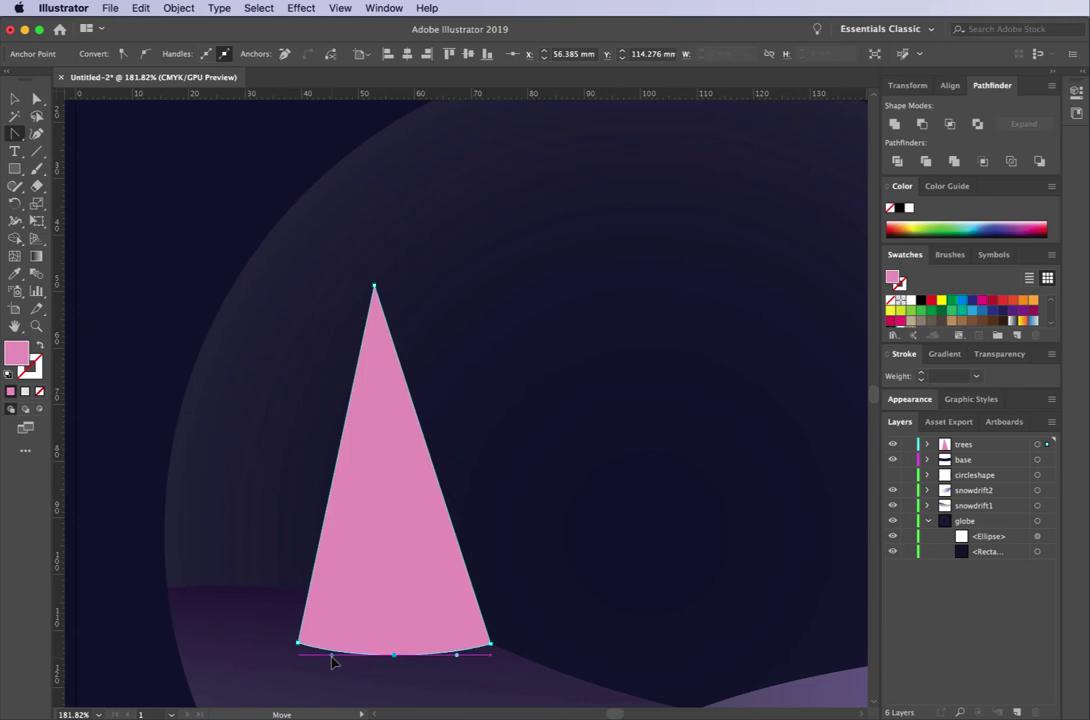
- Shift the tree's apex anchor slightly down and right to about X 53.8, Y 50.6 mm
{"action": "left_click", "coordinate": [36, 98]}
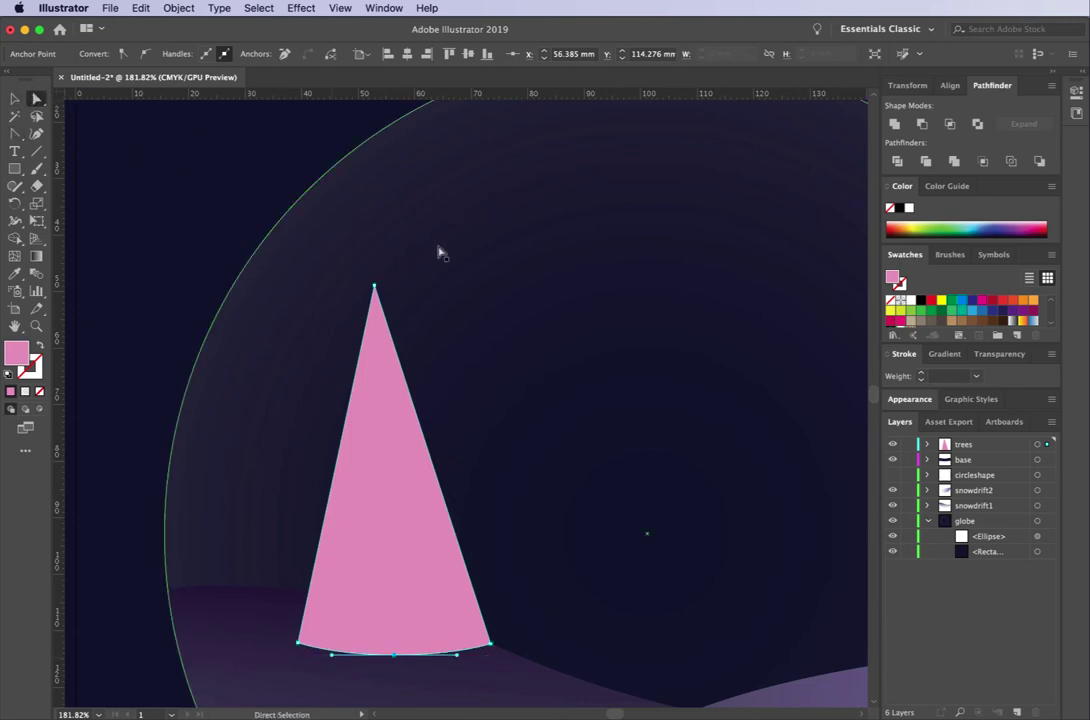
{"action": "left_click", "coordinate": [375, 287]}
{"action": "left_click_drag", "start_coordinate": [377, 289], "coordinate": [381, 299]}
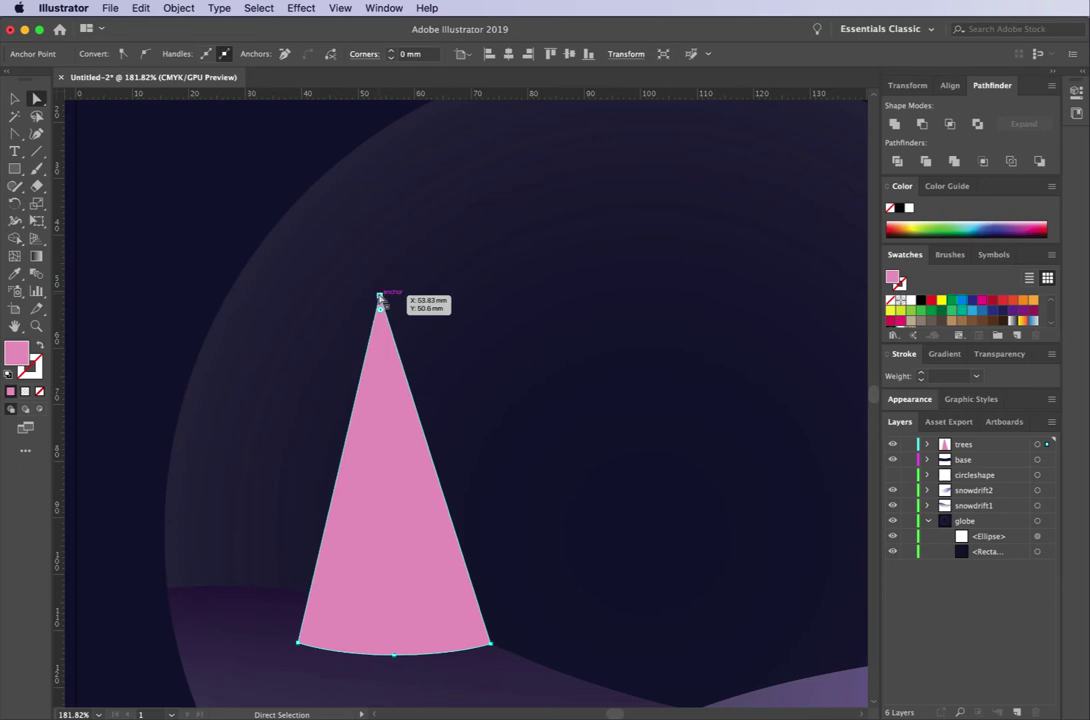
- Draw a vertical white trunk line from the tree's bottom edge to just below the apex, and pull its lower end slightly up
{"action": "left_click", "coordinate": [14, 99]}
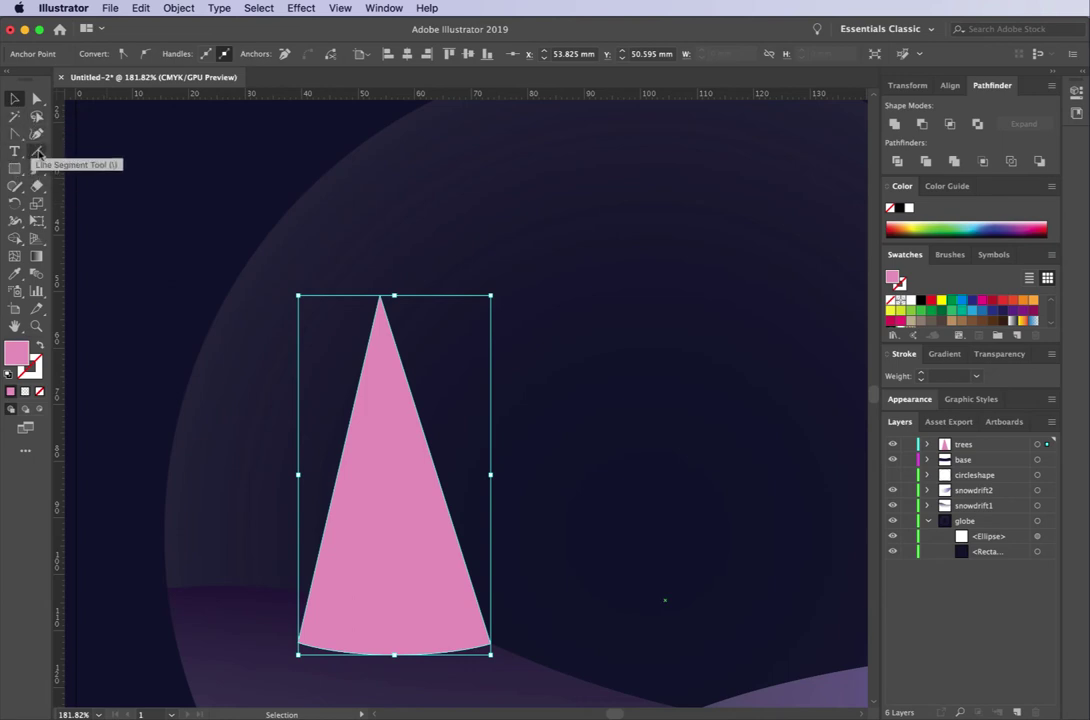
{"action": "left_click", "coordinate": [37, 151]}
{"action": "left_click_drag", "start_coordinate": [381, 655], "coordinate": [381, 313]}
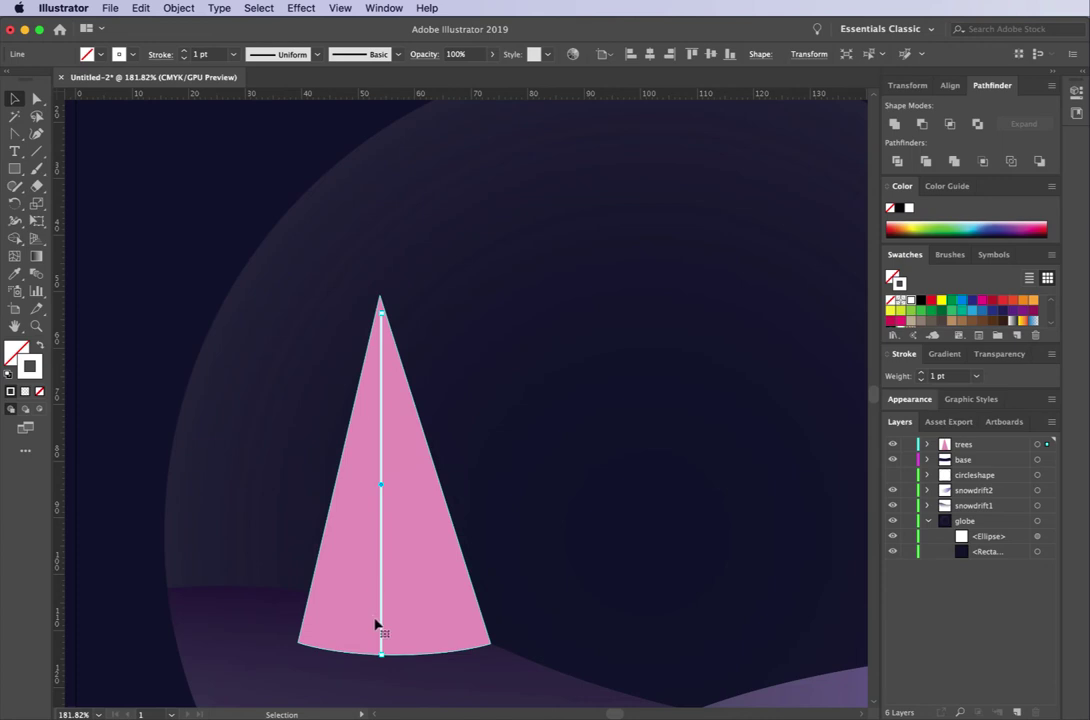
{"action": "left_click_drag", "start_coordinate": [381, 655], "coordinate": [381, 647]}
- Draw a small upward-pointing chevron branch across the upper trunk with the Pen tool
{"action": "key", "text": "shift+c"}
{"action": "left_click", "coordinate": [12, 133]}
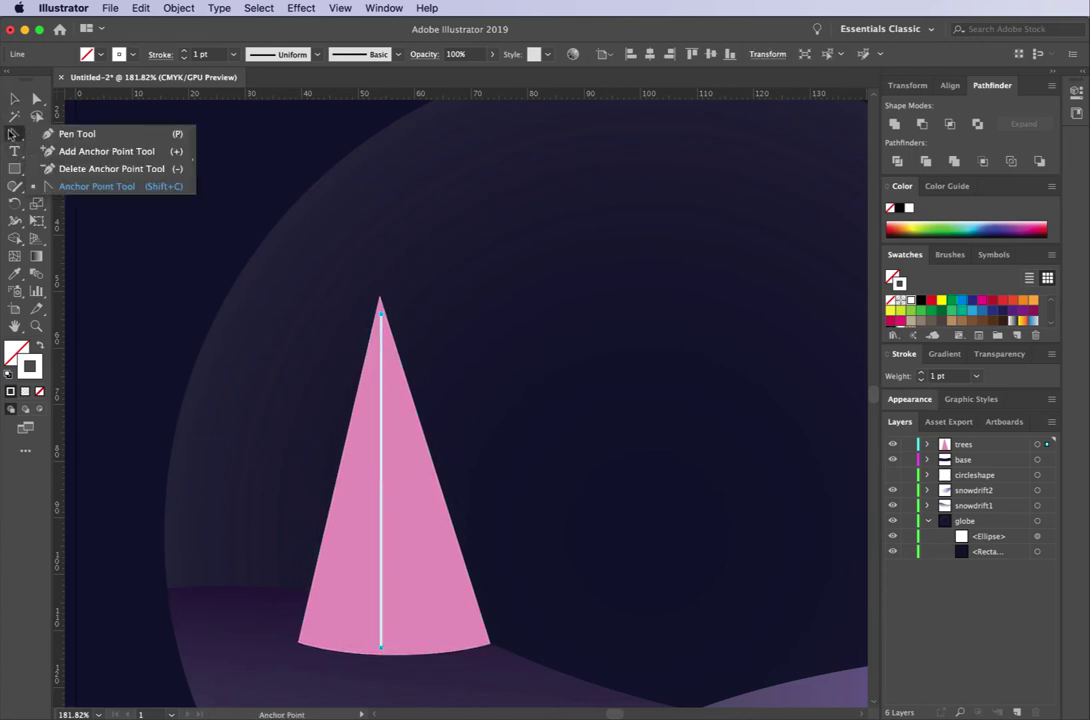
{"action": "left_click", "coordinate": [70, 133]}
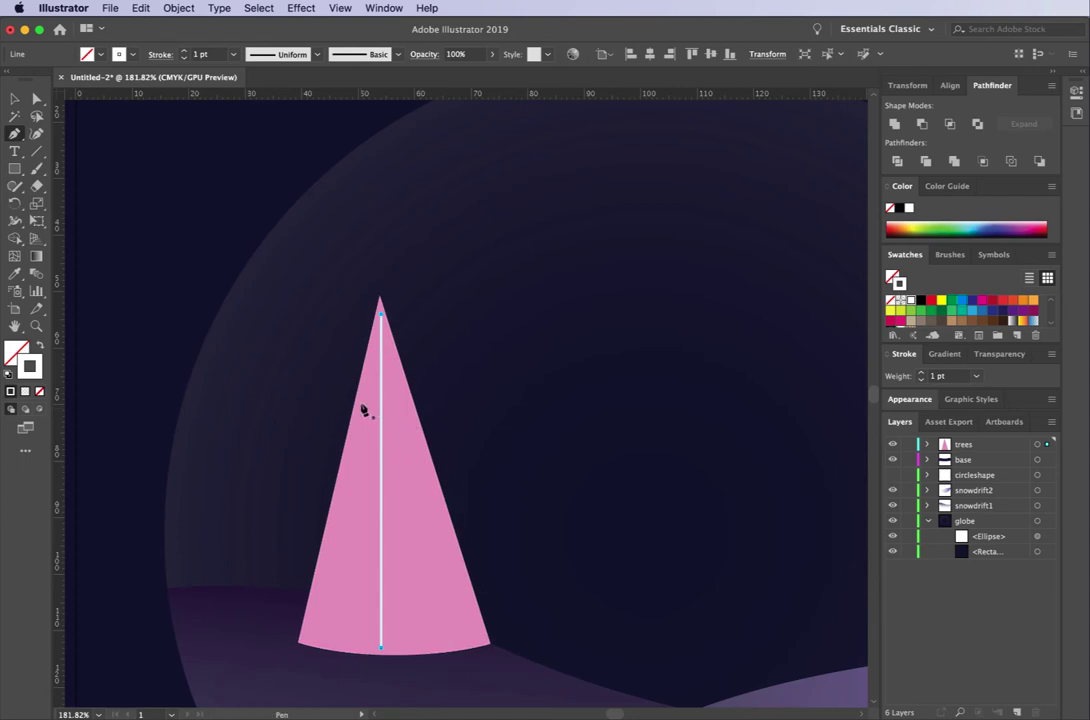
{"action": "left_click_drag", "start_coordinate": [381, 383], "coordinate": [407, 413]}
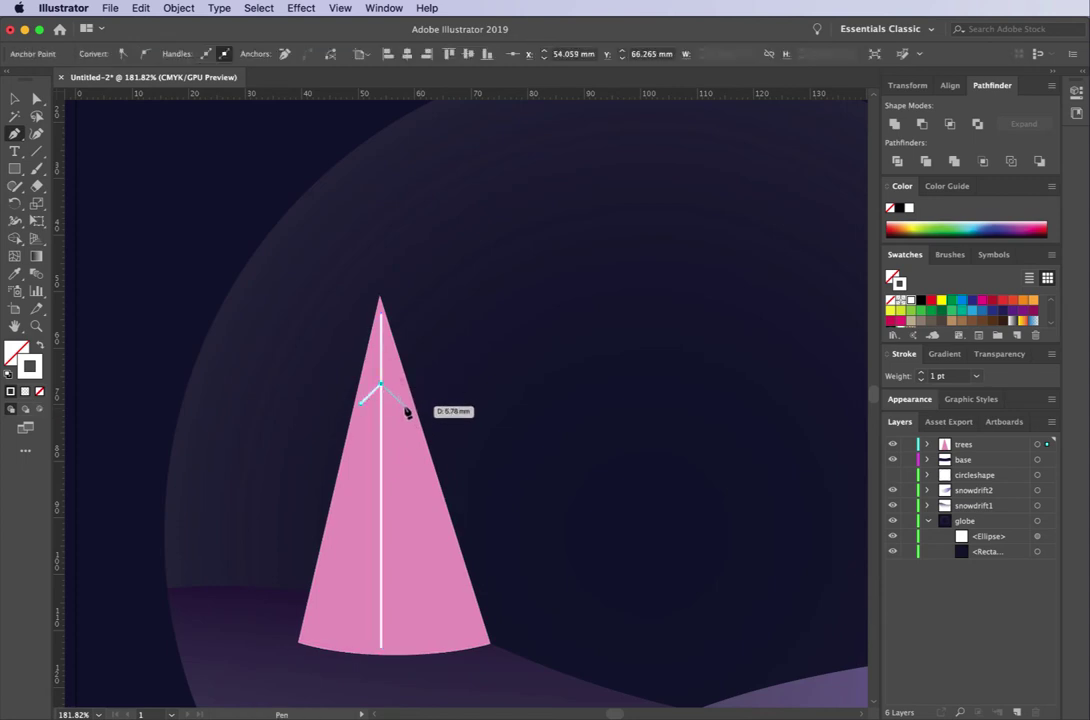
{"action": "left_click", "coordinate": [404, 404]}
{"action": "left_click", "coordinate": [423, 475], "text": "super"}
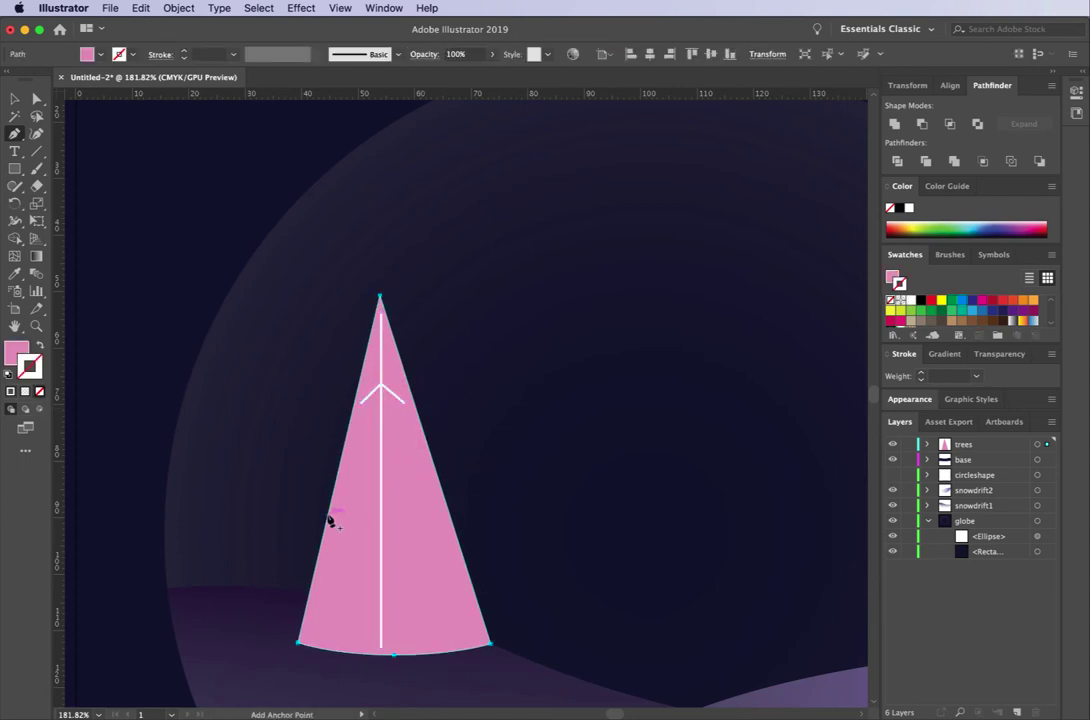
- Draw two progressively wider chevron branches across the middle and the lower end of the trunk with the Pen tool
{"action": "left_click", "coordinate": [341, 501]}
{"action": "key", "text": "super+z"}
{"action": "left_click", "coordinate": [310, 630]}
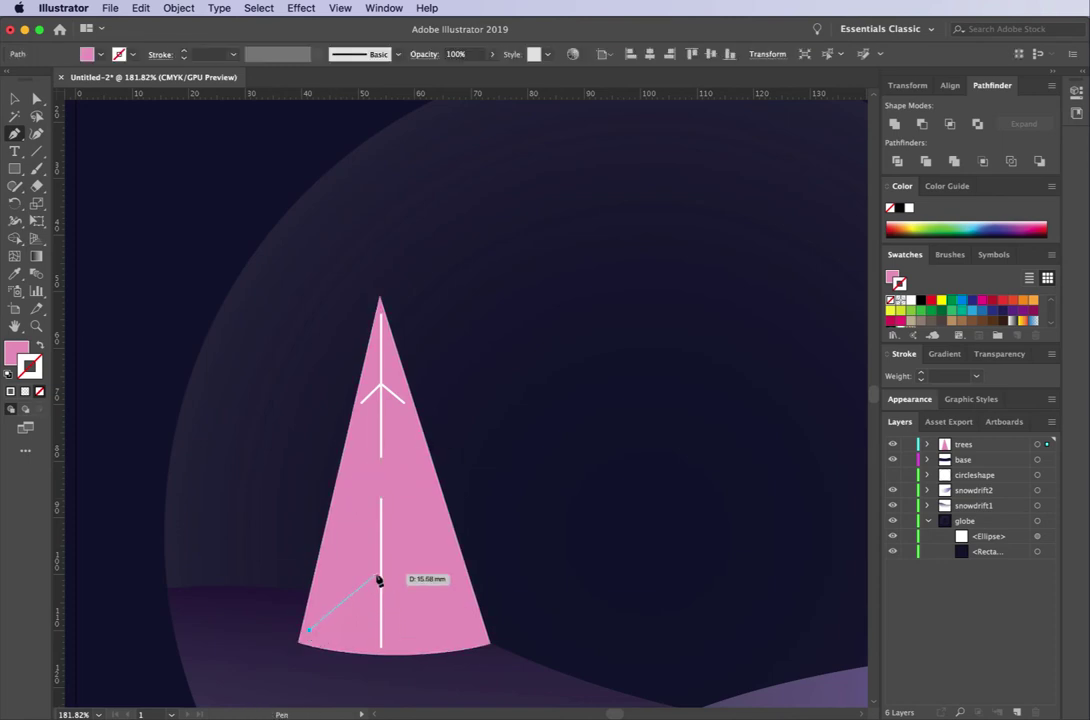
{"action": "left_click", "coordinate": [380, 576]}
{"action": "left_click", "coordinate": [459, 635]}
- Give the middle and lower chevron branches no fill and a white stroke
{"action": "left_click", "coordinate": [10, 98]}
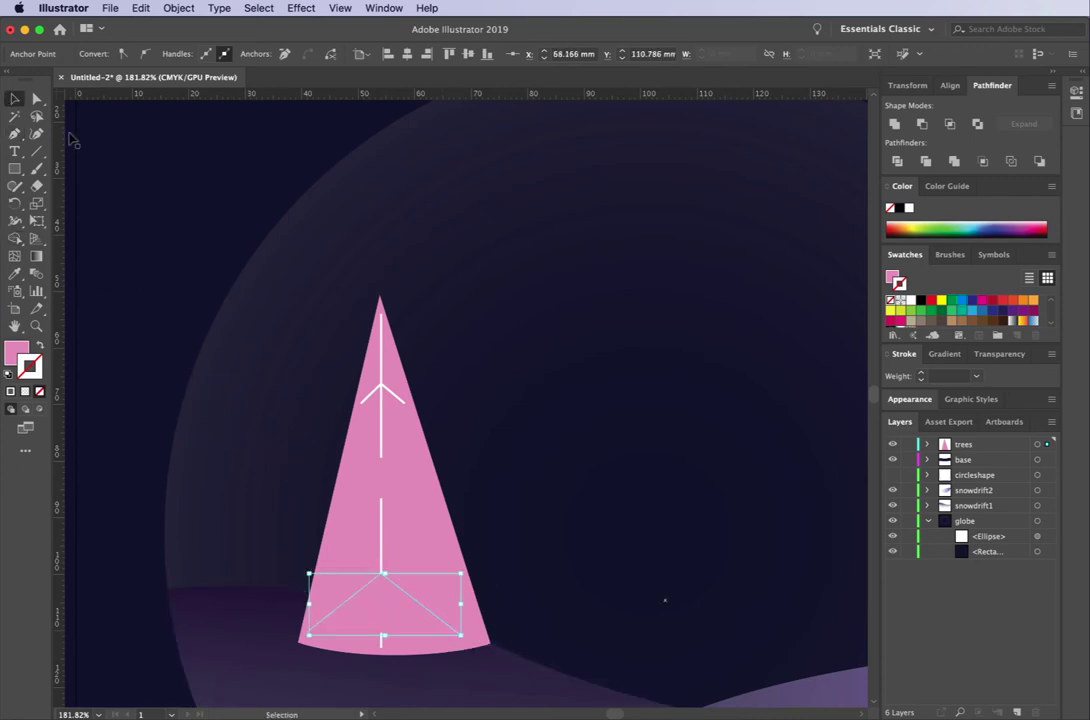
{"action": "left_click", "coordinate": [385, 495], "text": "shift"}
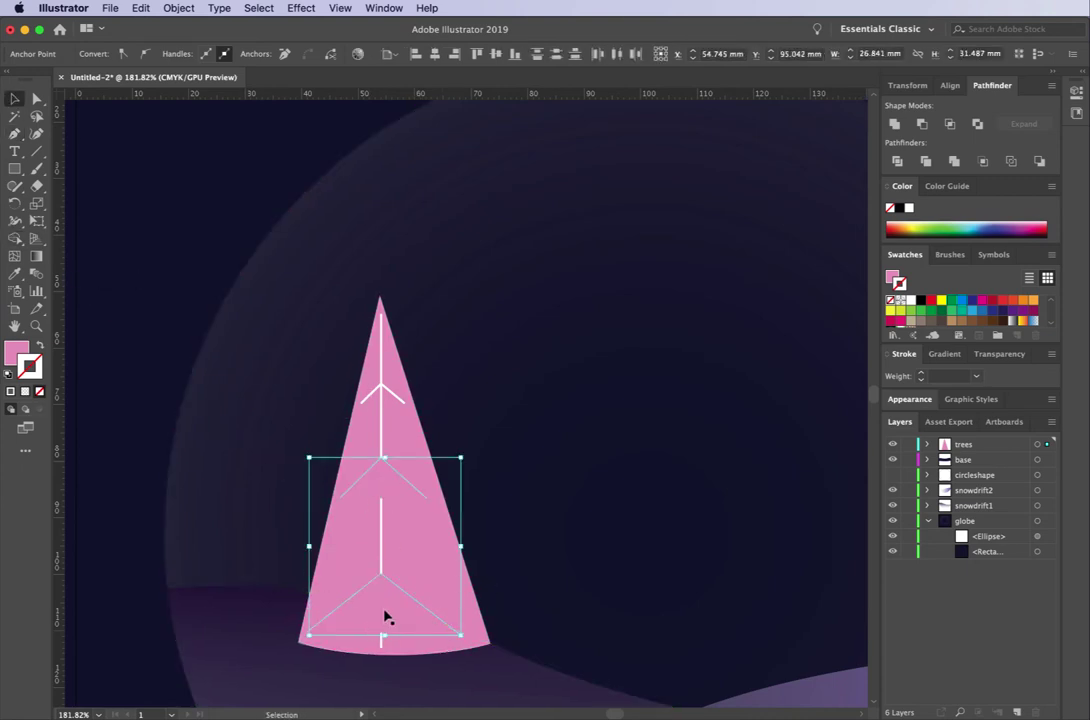
{"action": "left_click", "coordinate": [890, 300]}
{"action": "left_click", "coordinate": [911, 300]}
- Move the tree's lower-left corner anchor slightly outward to about X 38.2 mm
{"action": "key", "text": "a"}
{"action": "left_click_drag", "start_coordinate": [298, 642], "coordinate": [292, 642]}
{"action": "key", "text": "v"}
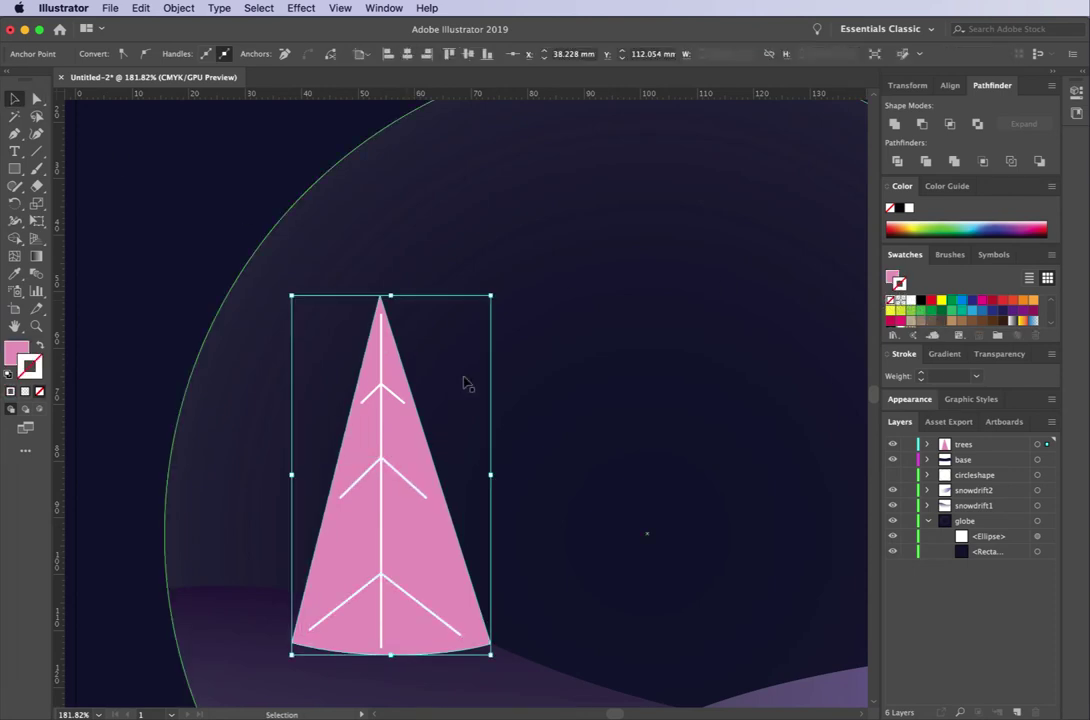
- Set the stroke weight of the trunk line and all three chevron branches to 2 pt
{"action": "left_click", "coordinate": [382, 370]}
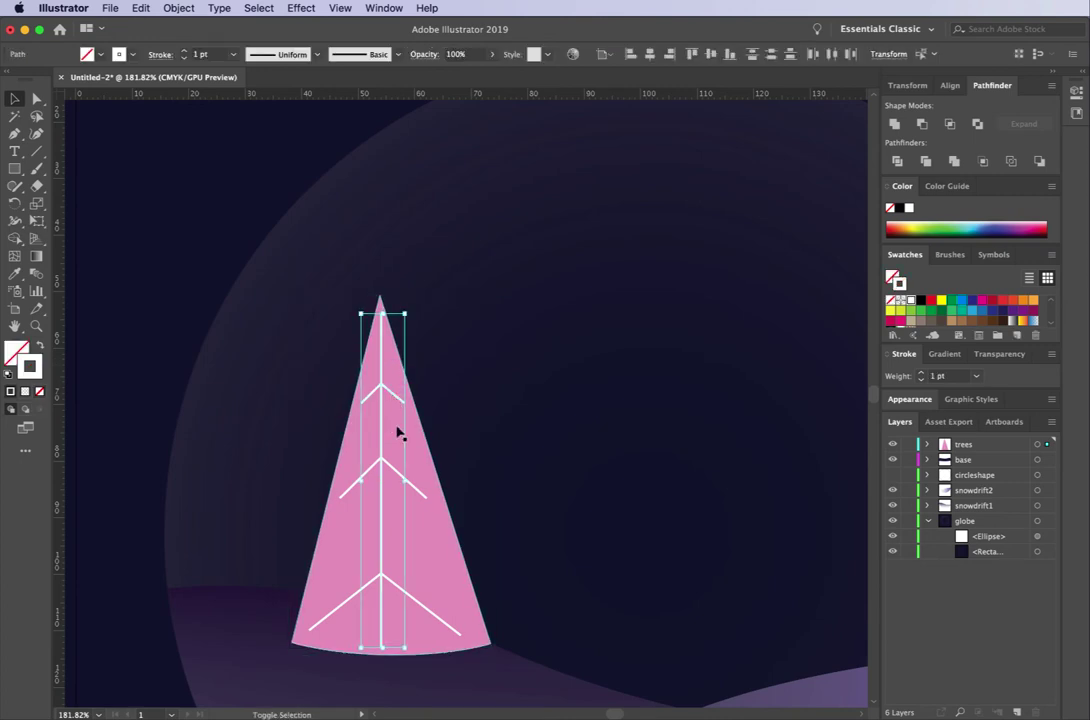
{"action": "left_click", "coordinate": [393, 470], "text": "shift"}
{"action": "left_click", "coordinate": [398, 587], "text": "shift"}
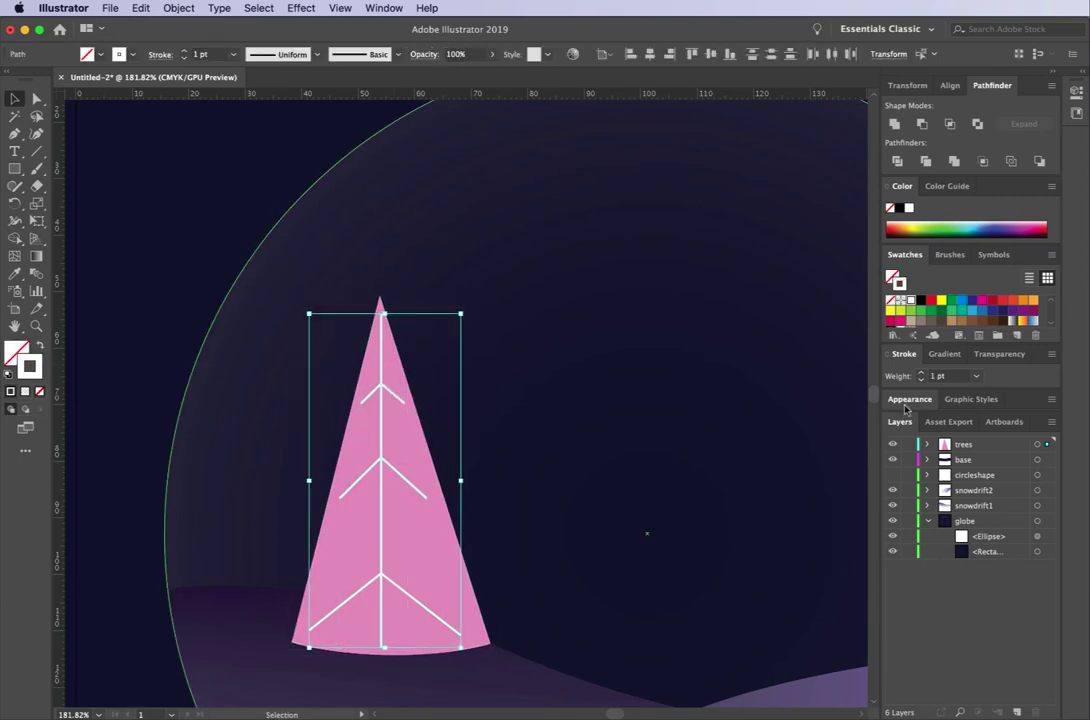
{"action": "left_click", "coordinate": [920, 374]}
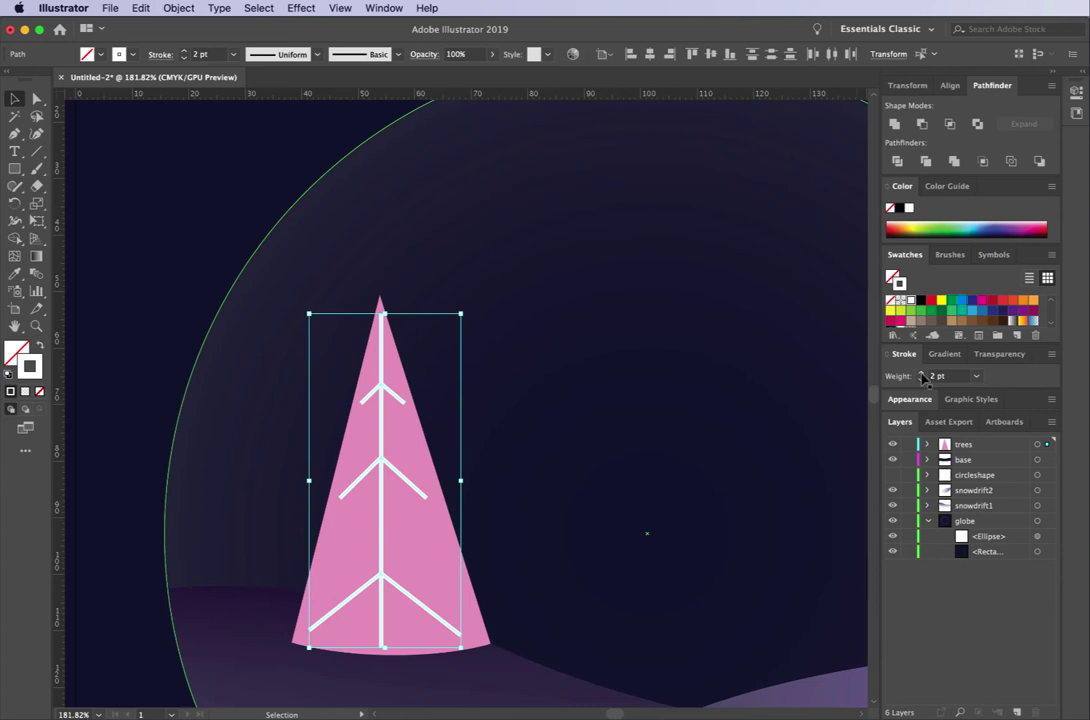
- Shorten the trunk line by lowering its top end to about Y 60 mm
{"action": "left_click", "coordinate": [205, 228]}
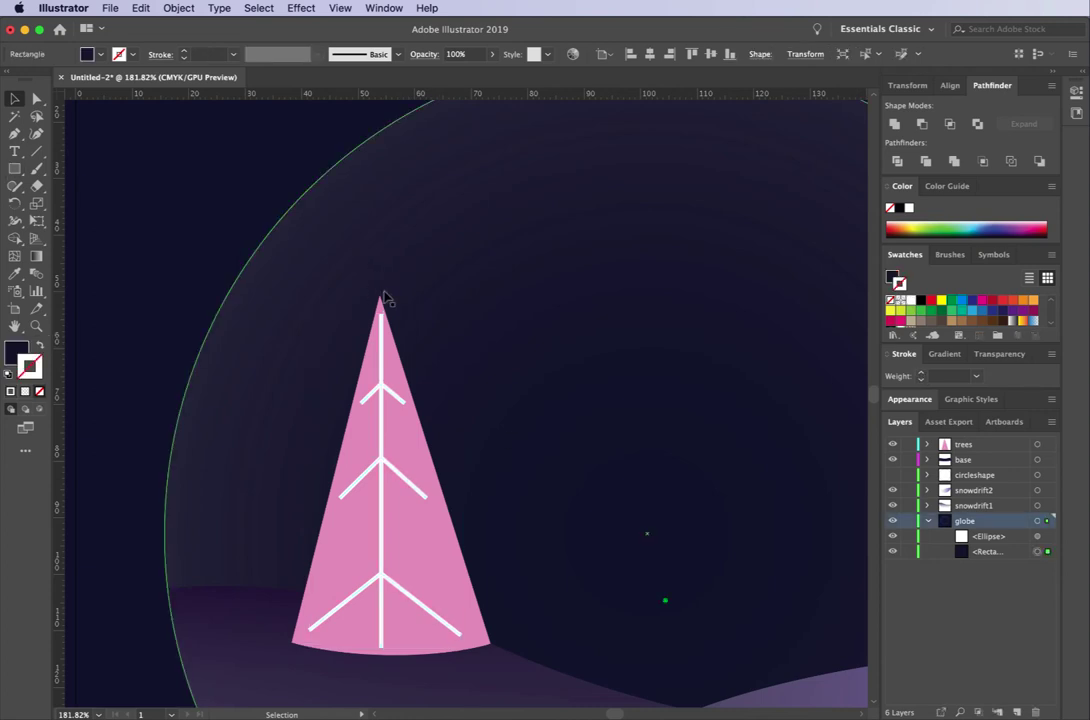
{"action": "key", "text": "a"}
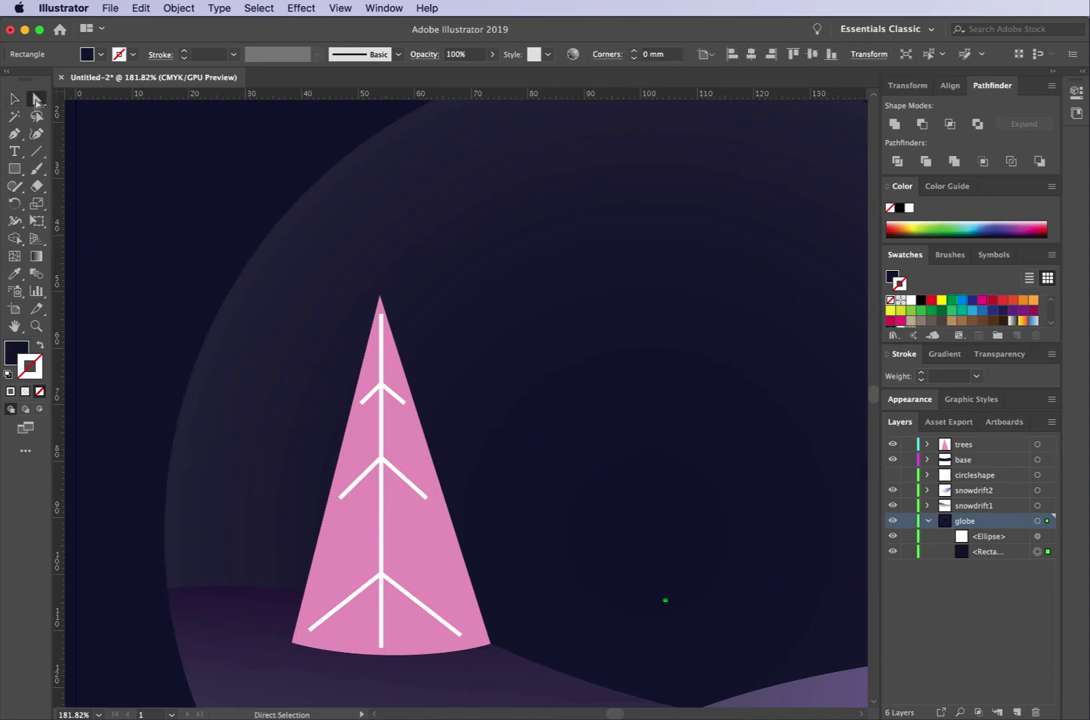
{"action": "left_click_drag", "start_coordinate": [384, 314], "coordinate": [381, 348]}
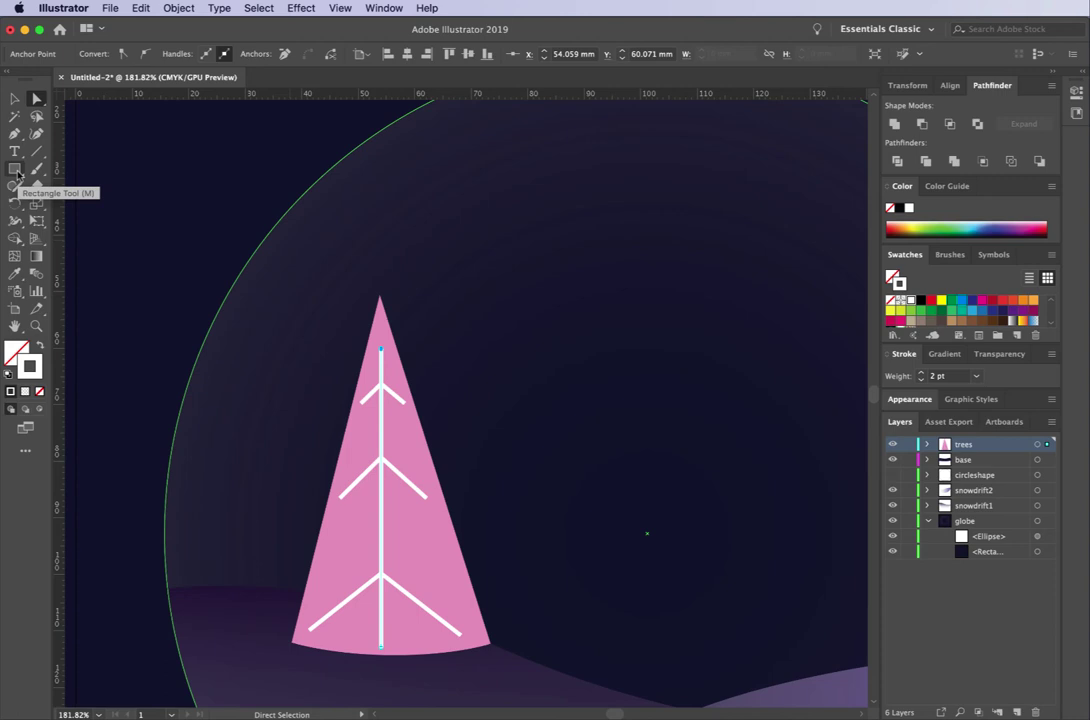
- Try a four-pointed star about 10 mm wide above the tree with the Star tool, and undo it
{"action": "left_click_drag", "start_coordinate": [17, 175], "coordinate": [45, 238]}
{"action": "left_click_drag", "start_coordinate": [353, 218], "coordinate": [384, 253]}
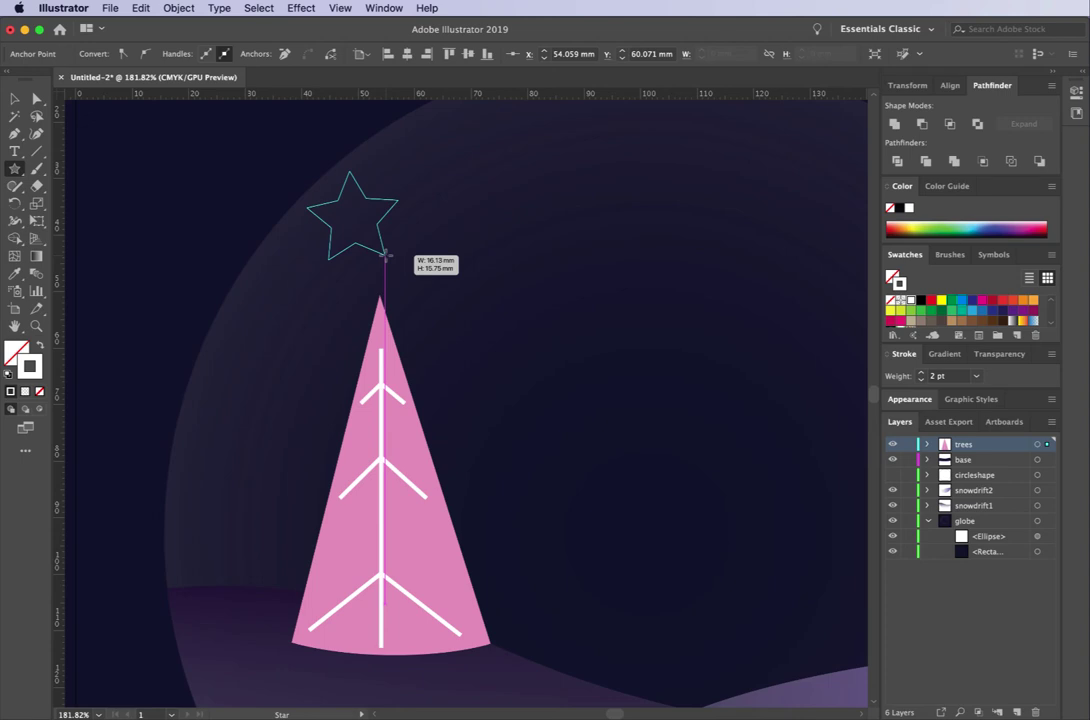
{"action": "key", "text": "Down"}
{"action": "key", "text": "Down"}
{"action": "left_click_drag", "start_coordinate": [384, 253], "coordinate": [384, 254]}
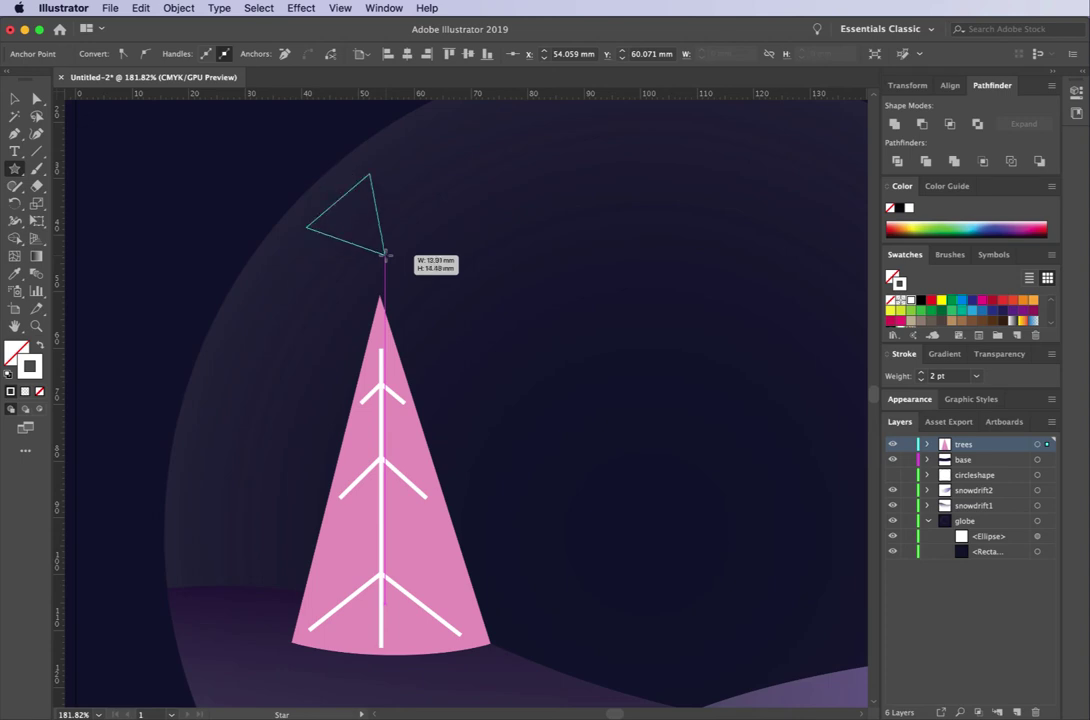
{"action": "key", "text": "Up"}
{"action": "left_click_drag", "start_coordinate": [384, 253], "coordinate": [380, 248]}
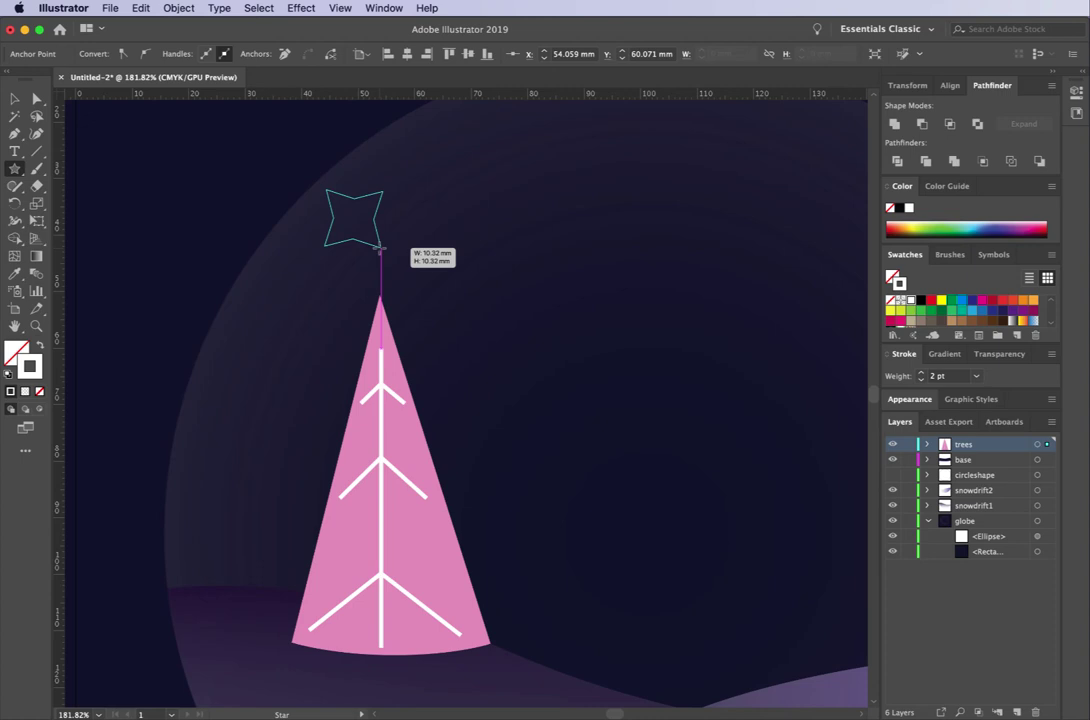
{"action": "left_click_drag", "start_coordinate": [380, 248], "coordinate": [381, 248]}
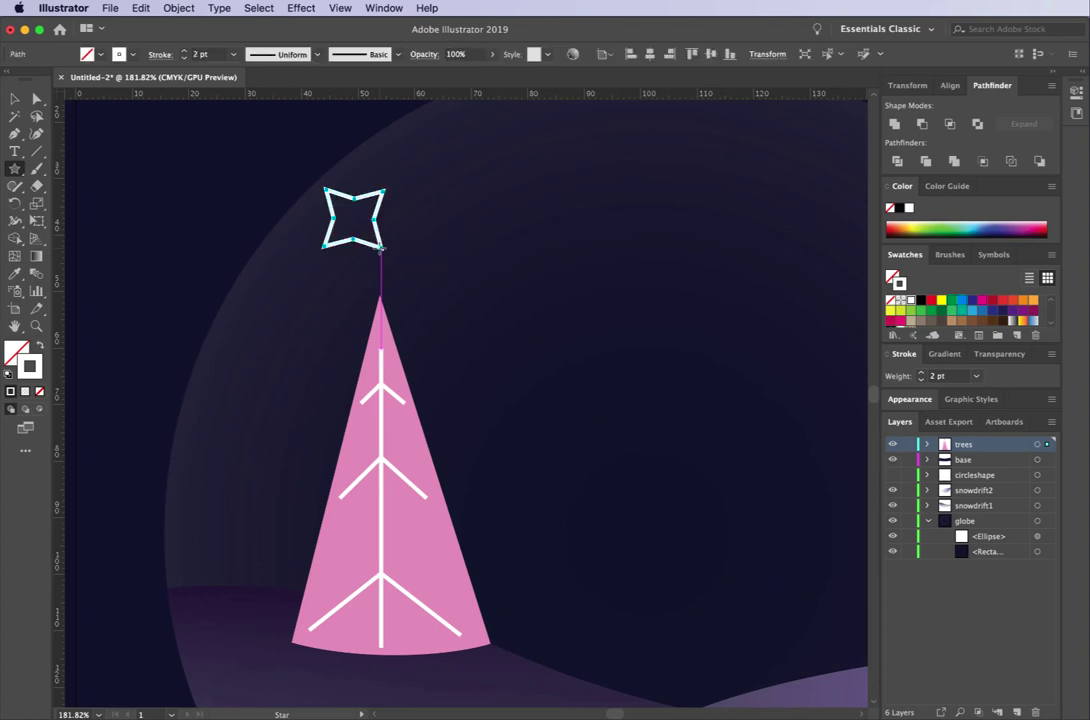
{"action": "key", "text": "ctrl+z"}
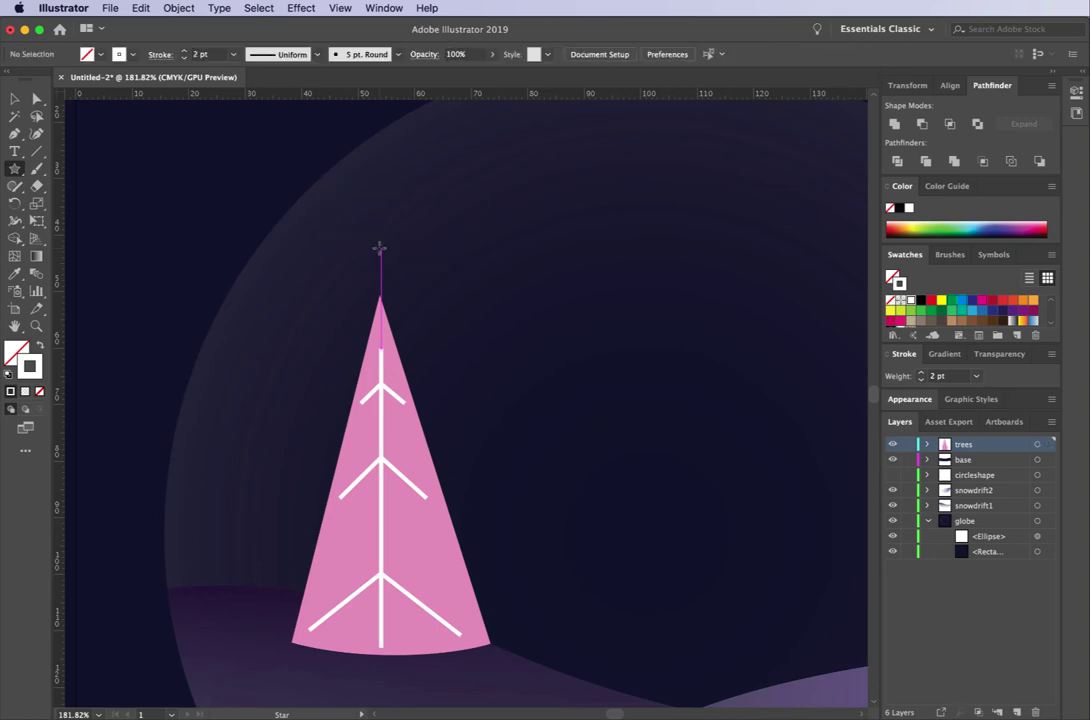
- Create a 4-point star above the tree by value, with Radius 1 of 7.0911 mm and Radius 2 of 2 mm
{"action": "left_click", "coordinate": [380, 248]}
{"action": "left_click", "coordinate": [507, 296]}
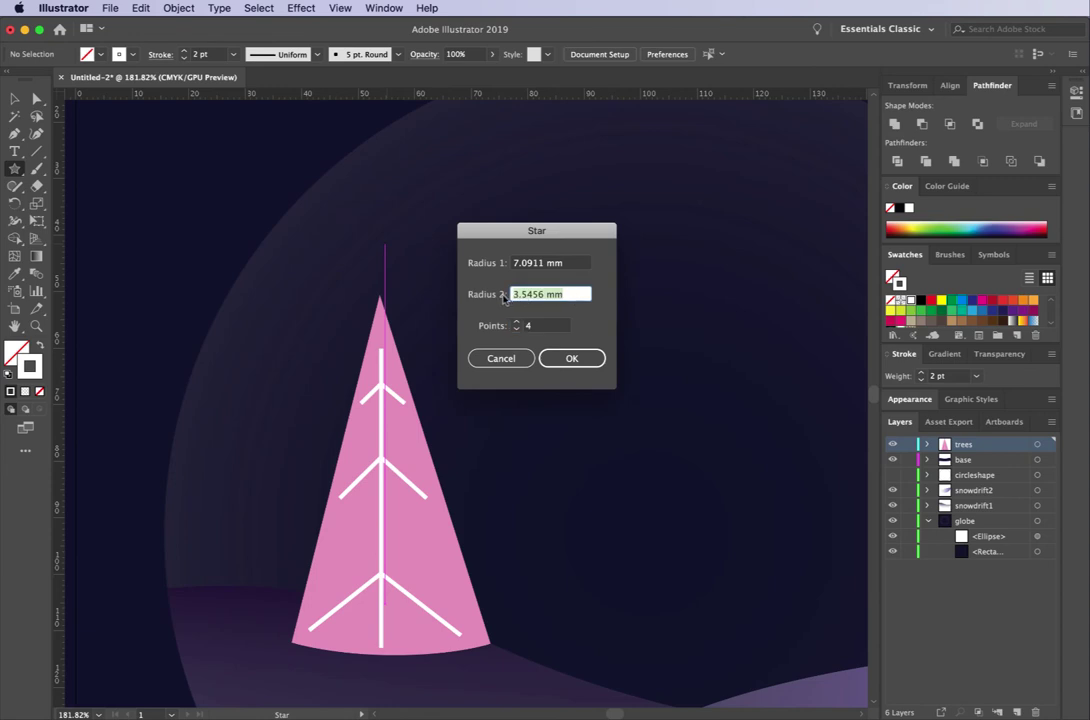
{"action": "type", "text": "2"}
{"action": "left_click", "coordinate": [567, 362]}
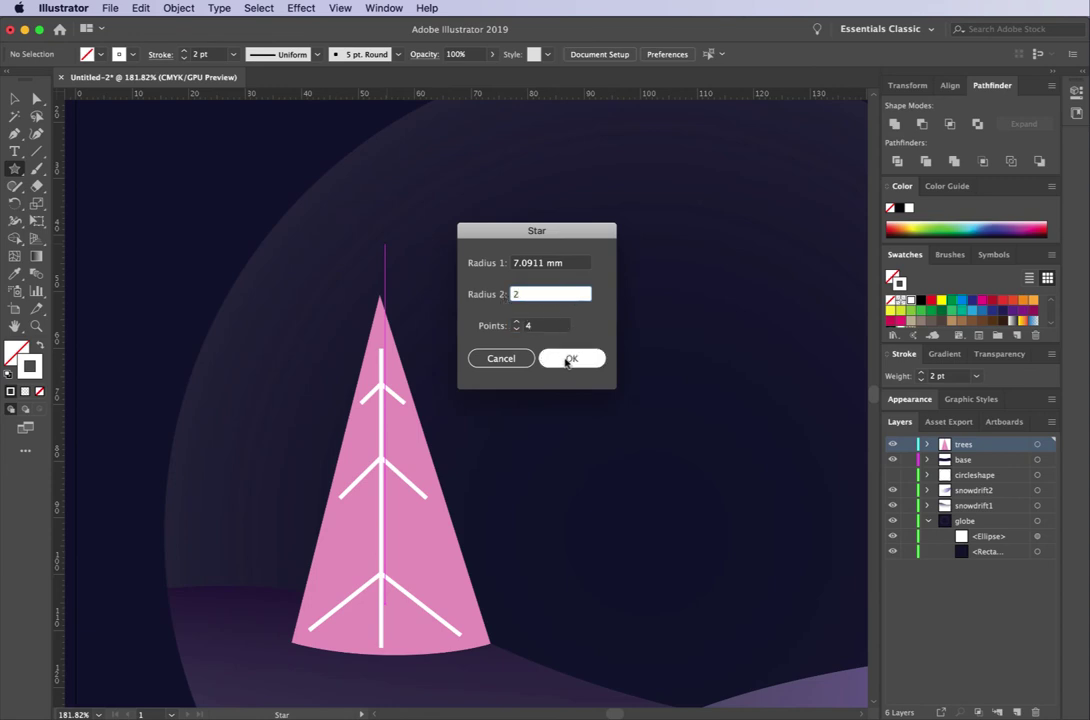
- Scale the white star down to about 5 mm wide and centre it on the tip of the pink tree
{"action": "key", "text": "a"}
{"action": "left_click", "coordinate": [40, 345]}
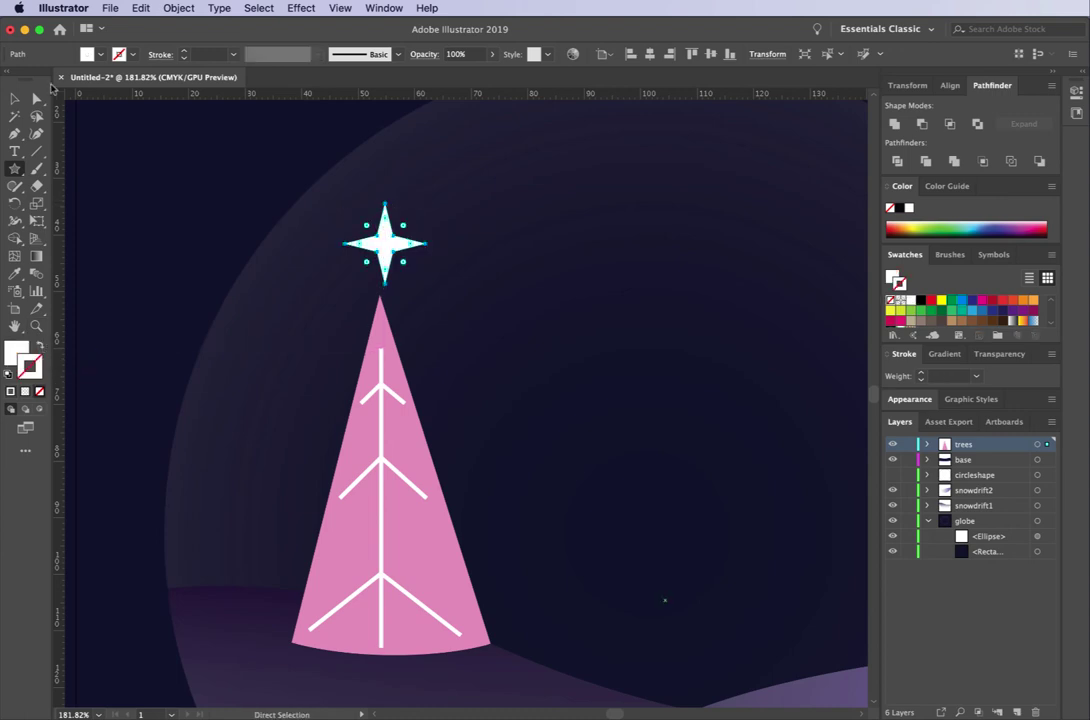
{"action": "key", "text": "v"}
{"action": "left_click_drag", "start_coordinate": [425, 203], "coordinate": [381, 268]}
{"action": "key", "text": "Right"}
{"action": "key", "text": "Right"}
{"action": "key", "text": "Right"}
{"action": "key", "text": "Right"}
{"action": "key", "text": "Right"}
{"action": "key", "text": "Right"}
{"action": "key", "text": "Right"}
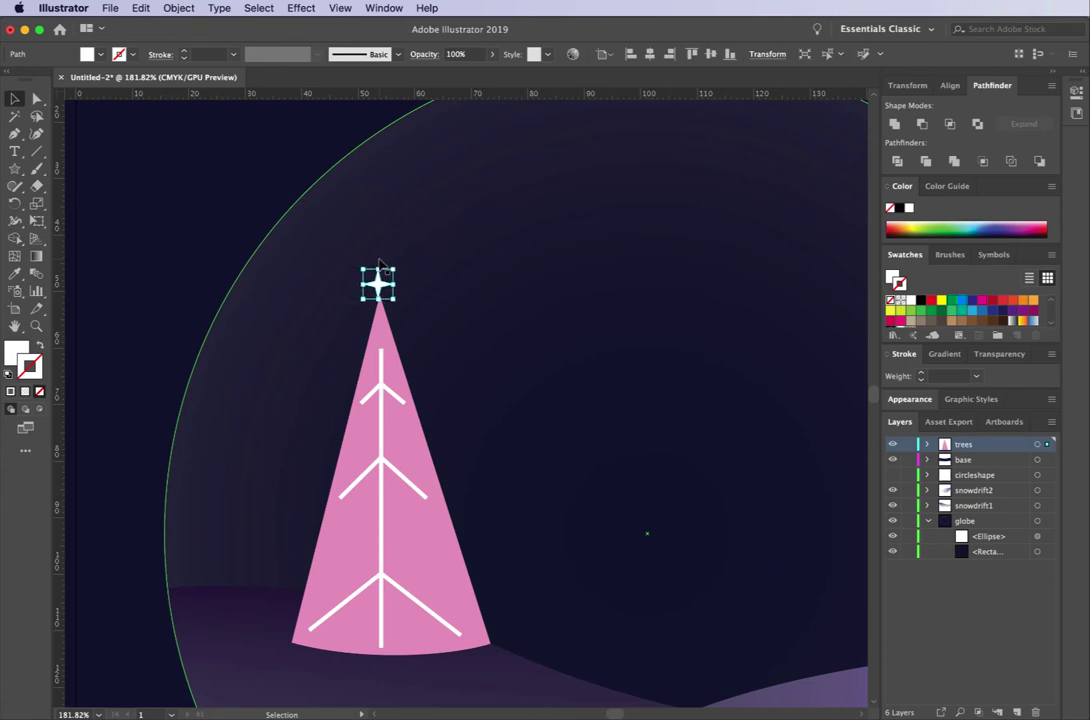
{"action": "scroll", "coordinate": [591, 488], "scroll_direction": "down", "scroll_amount": 10}
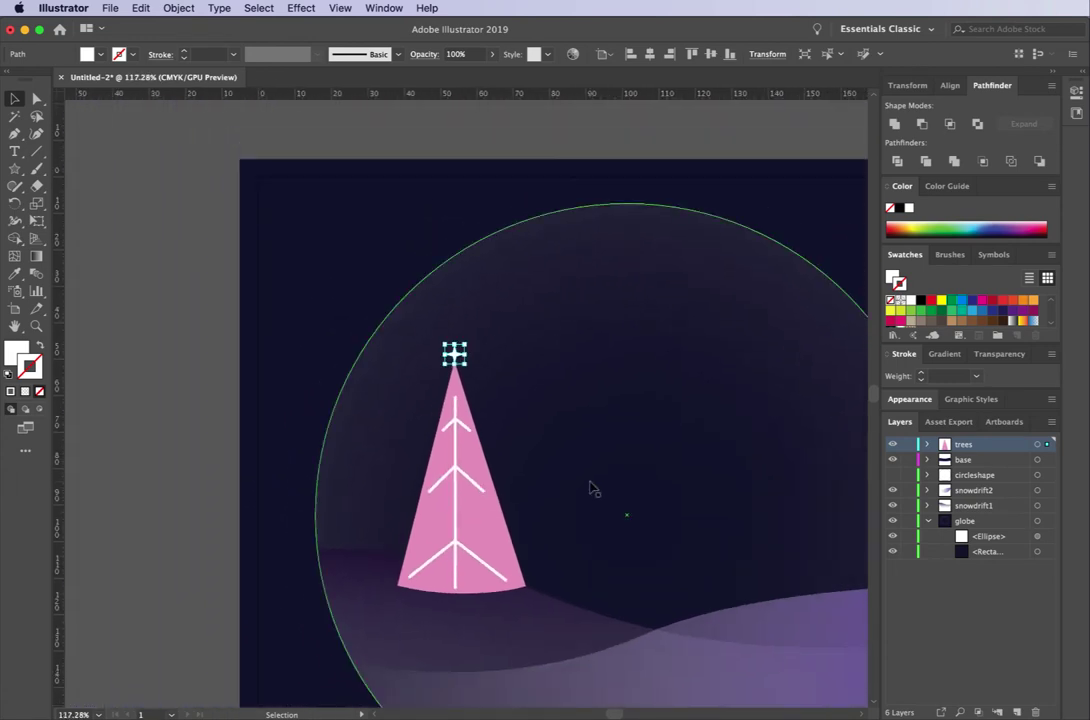
{"action": "left_click", "coordinate": [350, 482]}
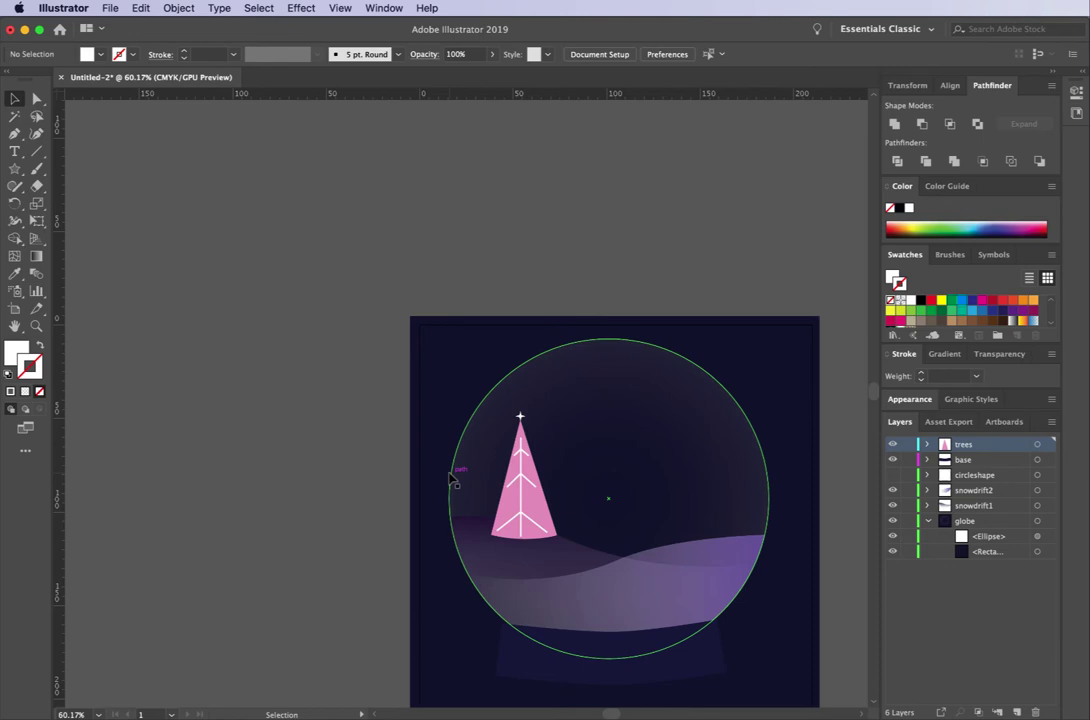
- Place a scaled-down copy of the pink tree body, about 17 mm wide, at the right foot of the large tree
{"action": "scroll", "coordinate": [535, 499], "scroll_direction": "up", "scroll_amount": 8}
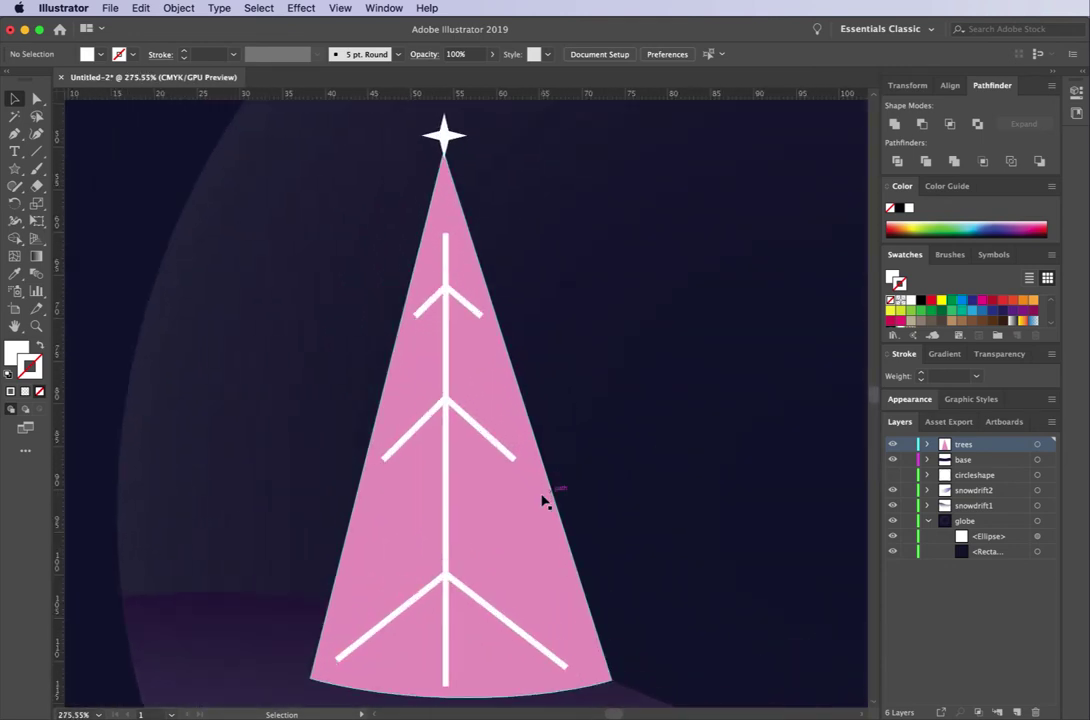
{"action": "scroll", "coordinate": [543, 502], "scroll_direction": "down", "scroll_amount": 4}
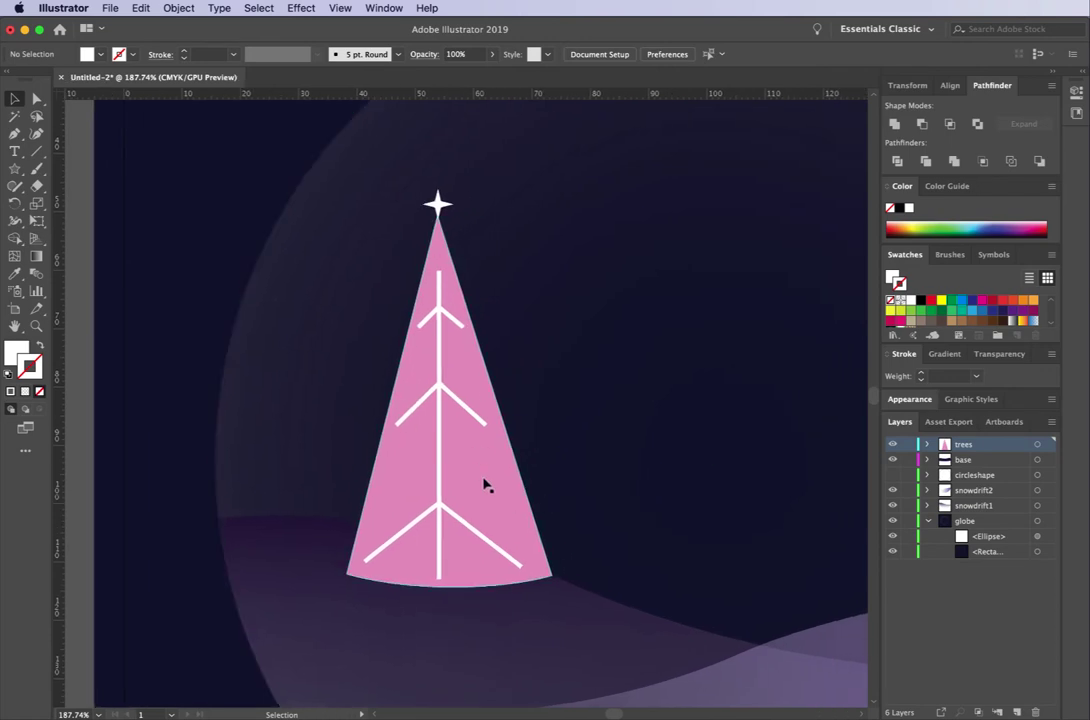
{"action": "left_click", "coordinate": [484, 485]}
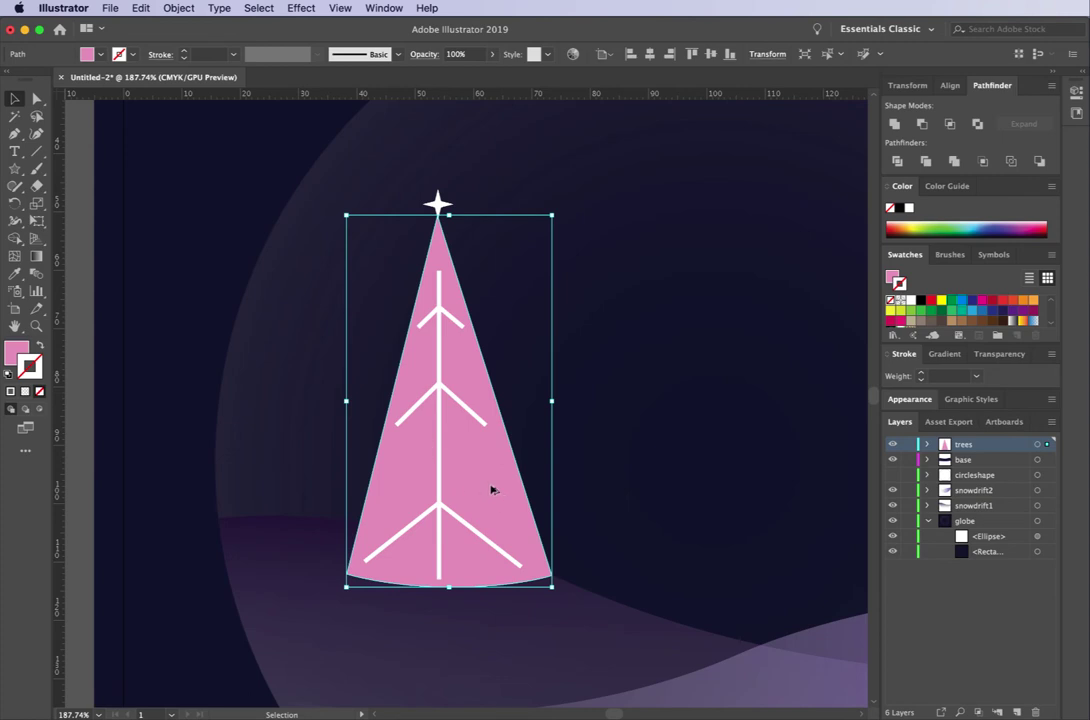
{"action": "left_click_drag", "start_coordinate": [491, 490], "coordinate": [728, 490], "text": "alt"}
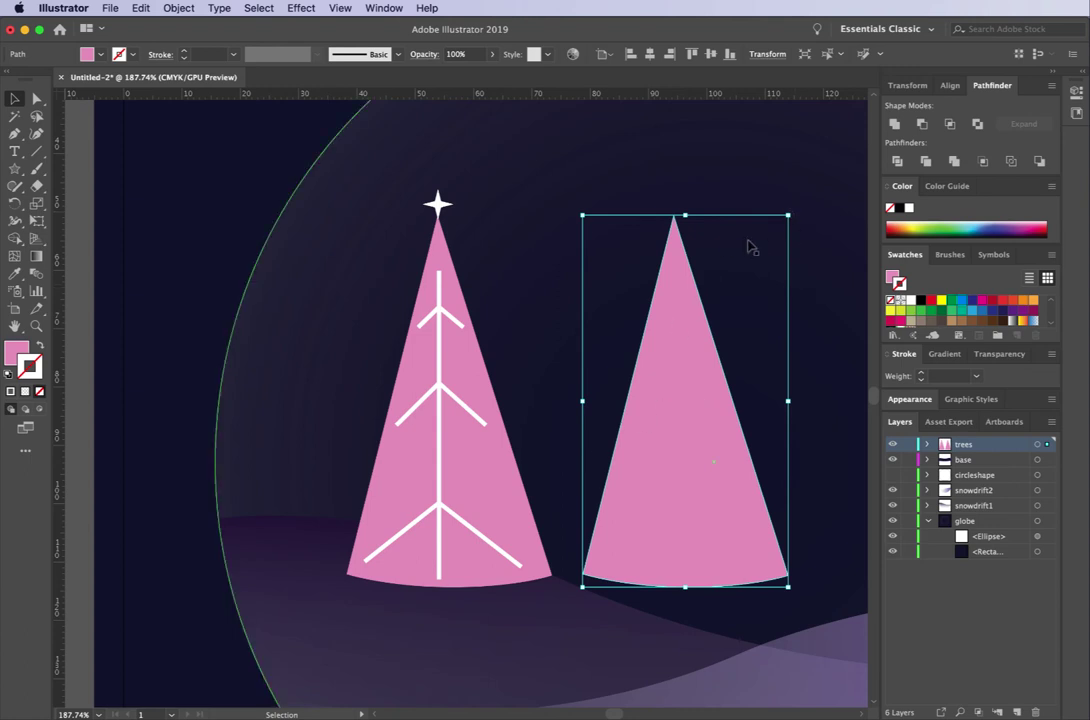
{"action": "left_click_drag", "start_coordinate": [788, 214], "coordinate": [686, 333]}
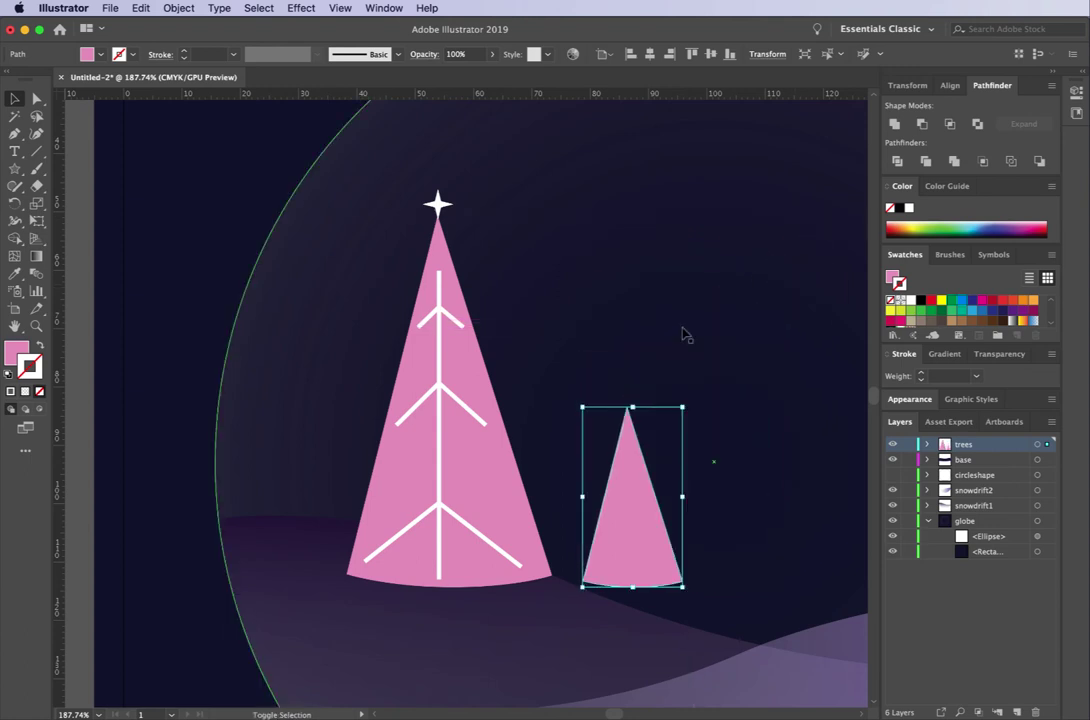
{"action": "left_click_drag", "start_coordinate": [627, 541], "coordinate": [577, 570]}
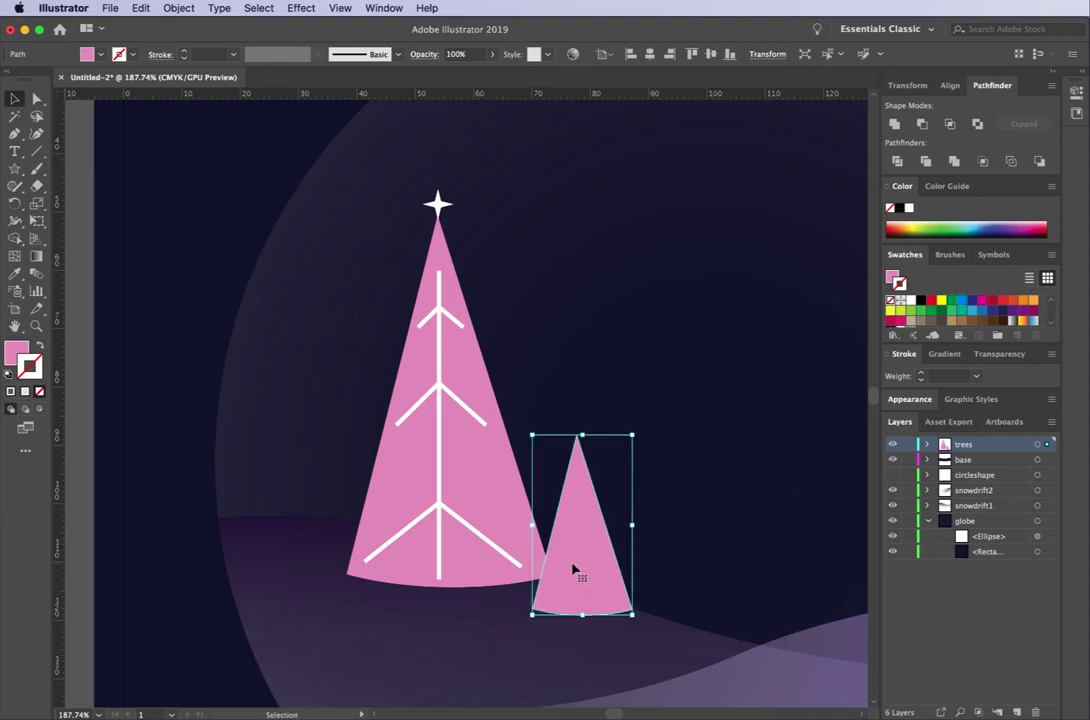
- Copy the small tree to the left side of the large tree and nudge it down onto the snowdrift
{"action": "left_click_drag", "start_coordinate": [573, 568], "coordinate": [297, 480]}
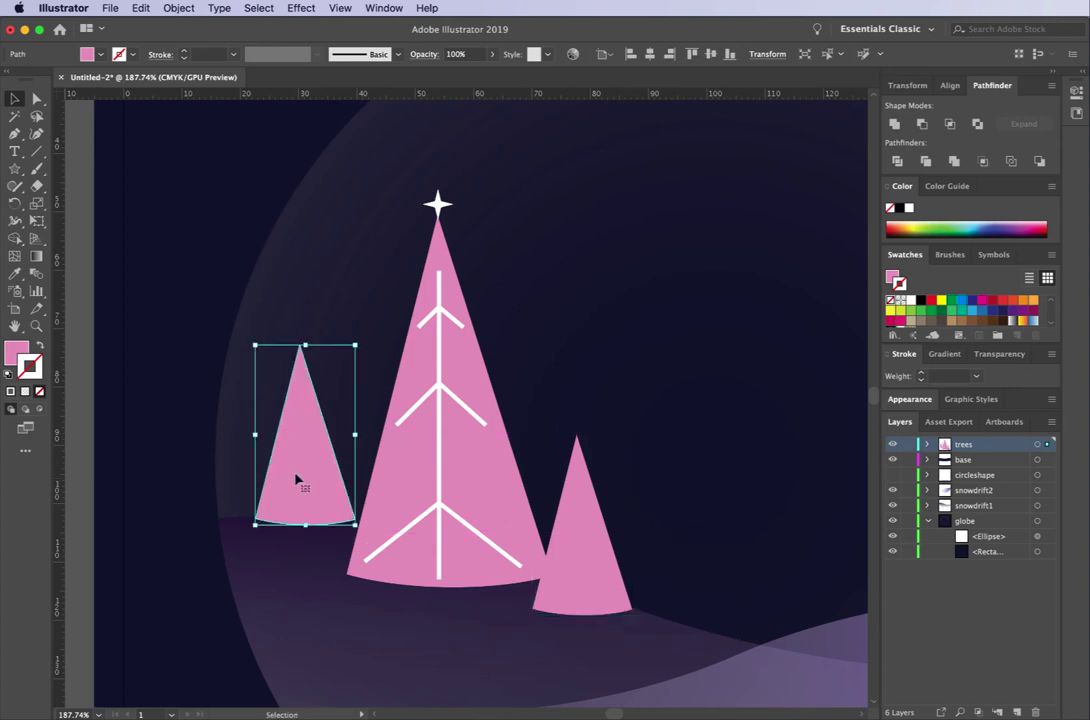
{"action": "key", "text": "Down"}
{"action": "key", "text": "Down"}
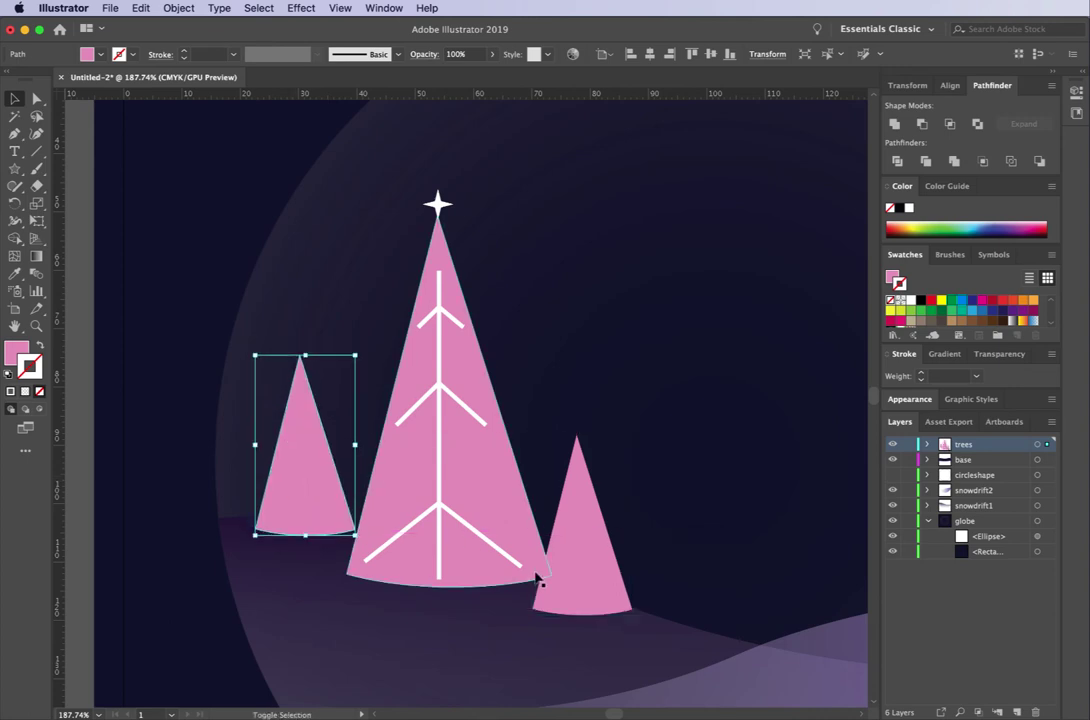
- Recolour both small trees with the muted pink fill A57691
{"action": "left_click", "coordinate": [548, 578], "text": "shift"}
{"action": "double_click", "coordinate": [893, 280]}
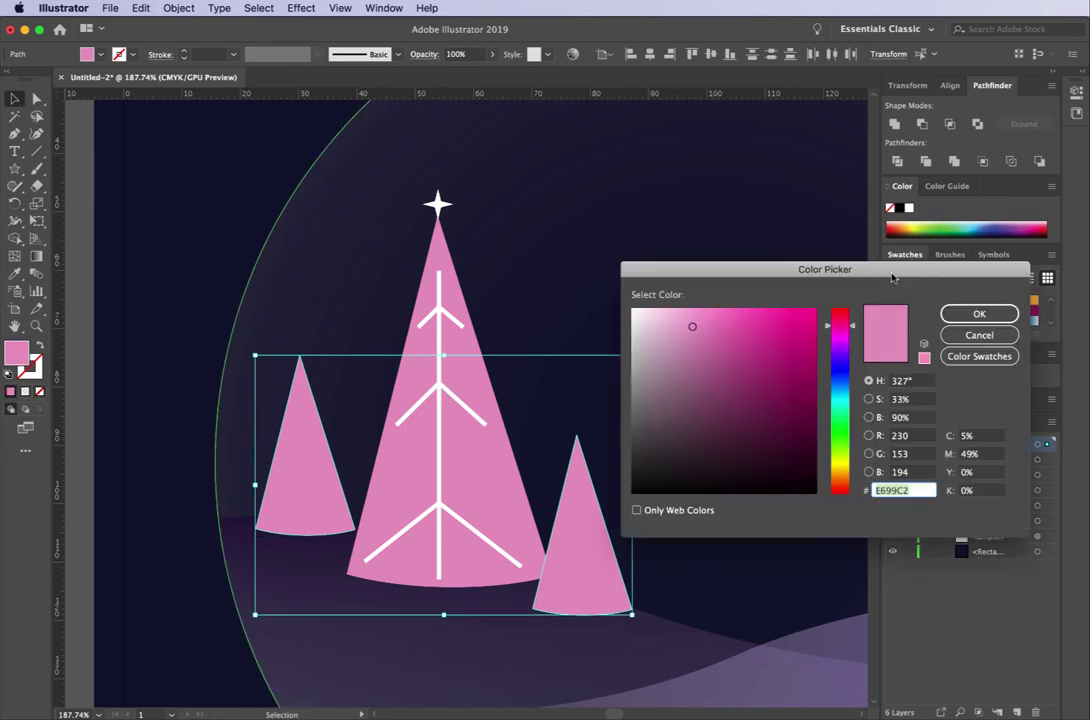
{"action": "left_click", "coordinate": [707, 380]}
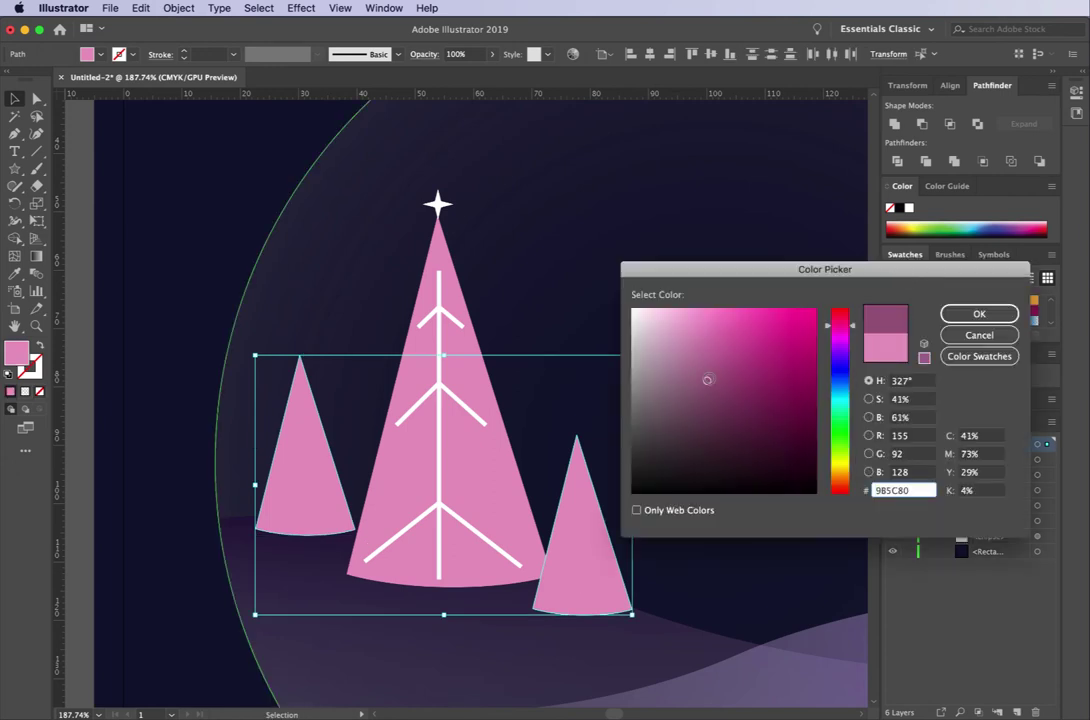
{"action": "left_click_drag", "start_coordinate": [707, 380], "coordinate": [685, 367]}
{"action": "left_click", "coordinate": [979, 313]}
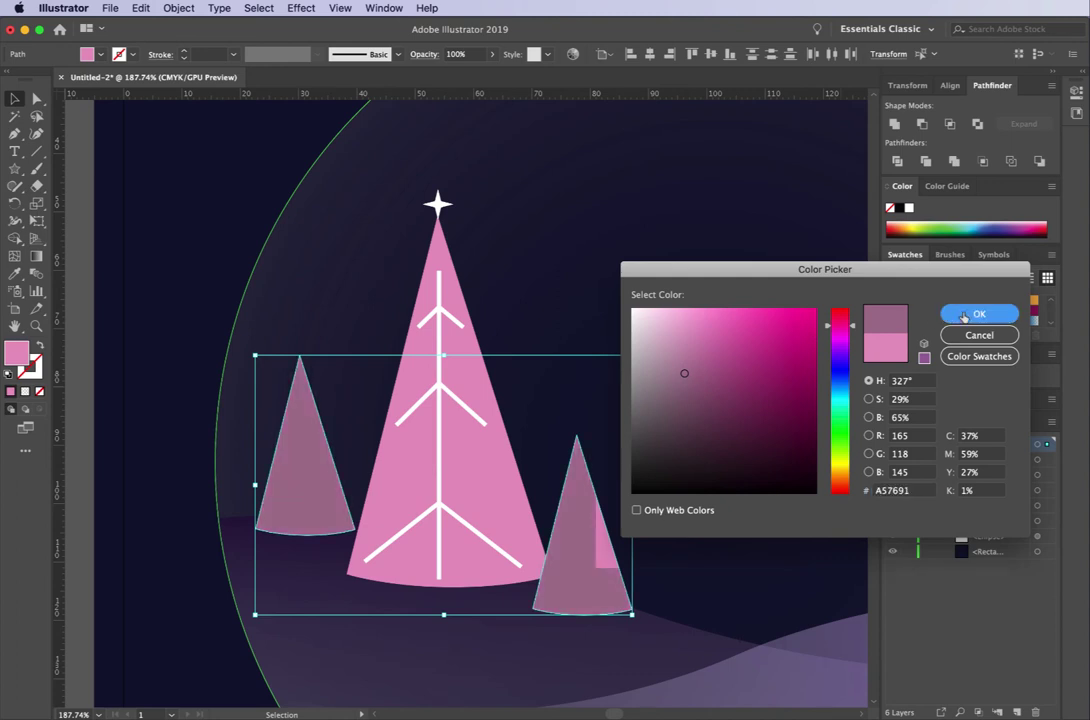
{"action": "left_click", "coordinate": [712, 341]}
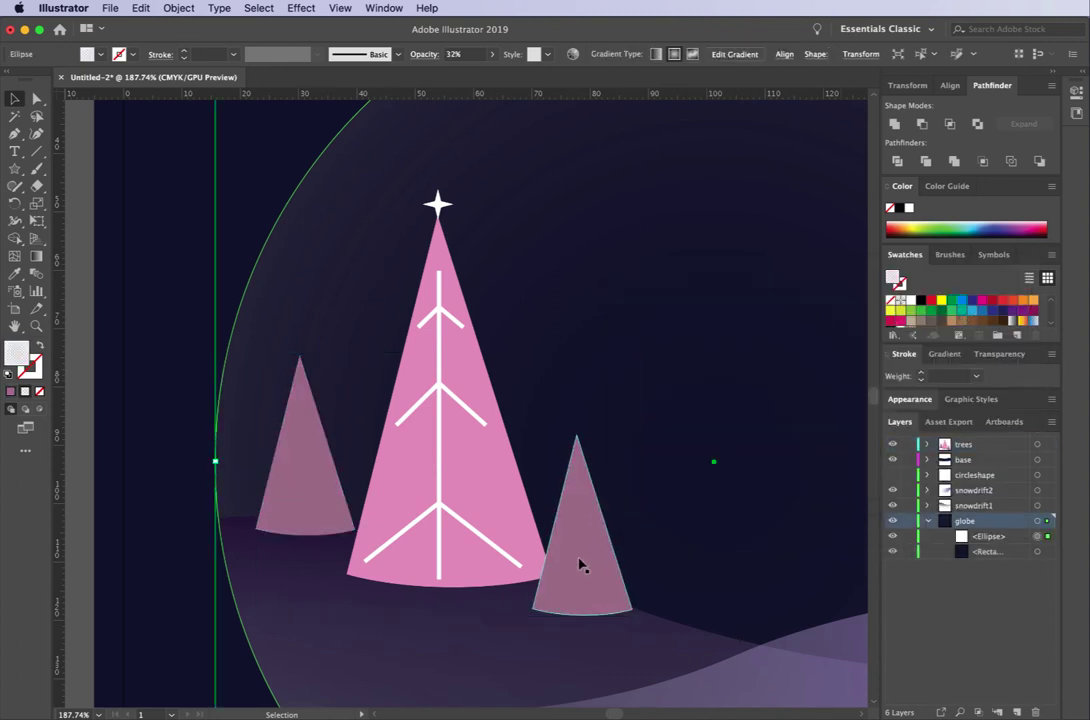
- Move the right small tree between the left small tree and the large tree, and stack it behind the large one
{"action": "left_click_drag", "start_coordinate": [580, 575], "coordinate": [378, 487]}
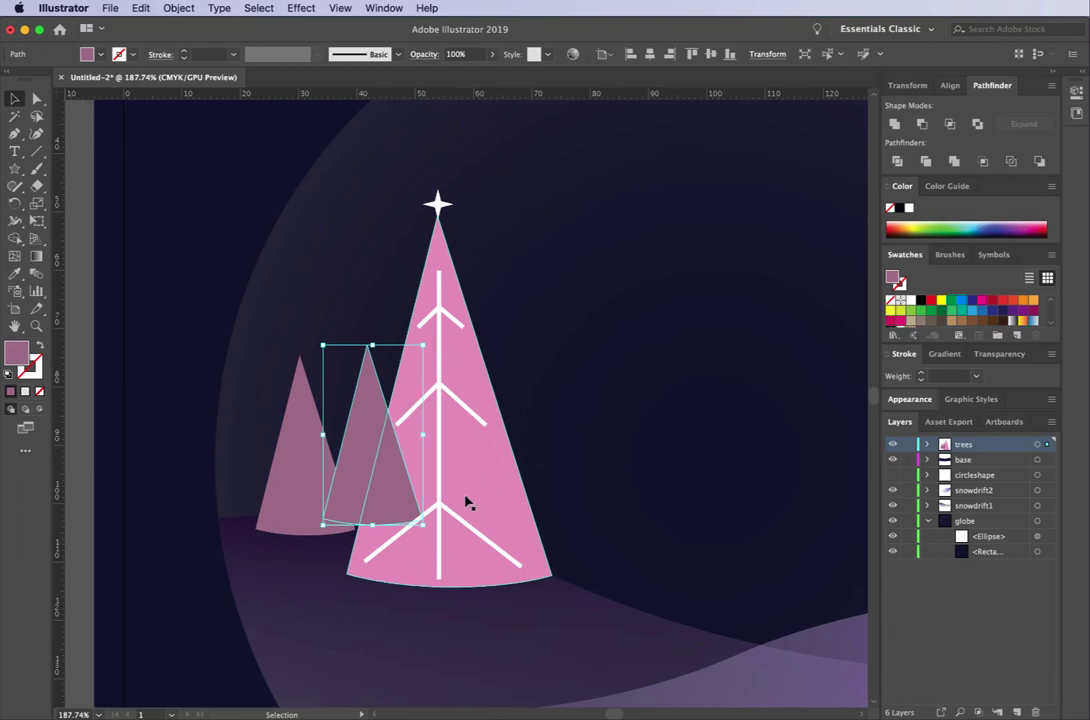
{"action": "left_click", "coordinate": [927, 444]}
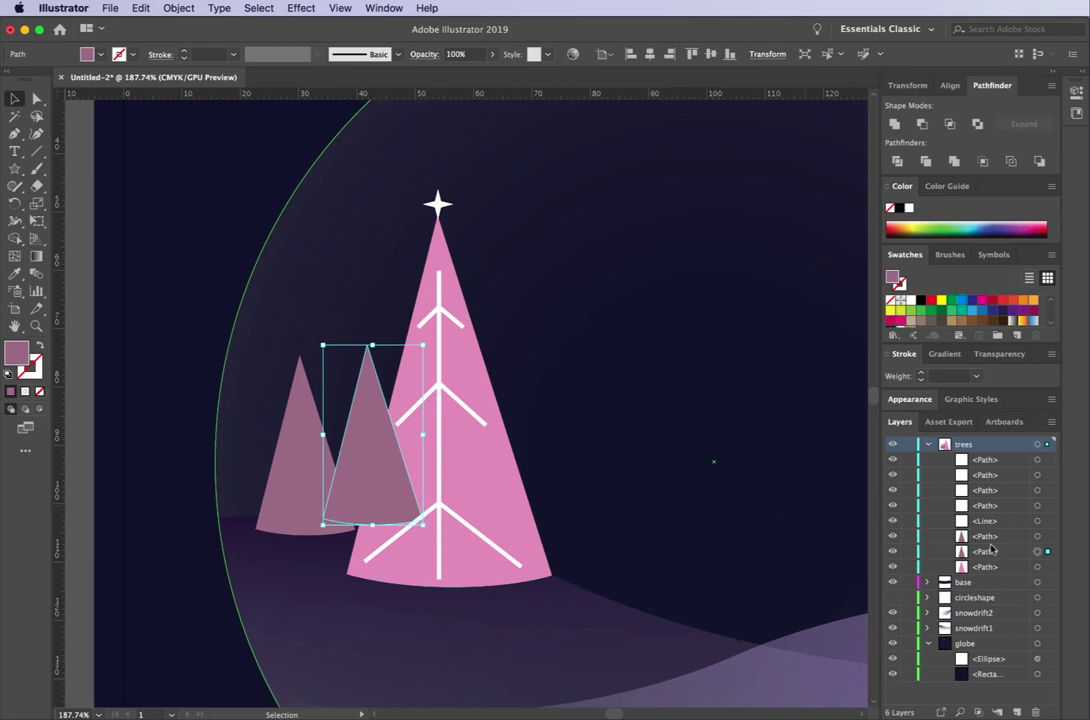
{"action": "left_click_drag", "start_coordinate": [1000, 553], "coordinate": [987, 576]}
- Lower the rear small tree slightly and enlarge it to about 20 mm wide
{"action": "scroll", "coordinate": [384, 708], "scroll_direction": "left", "scroll_amount": 5}
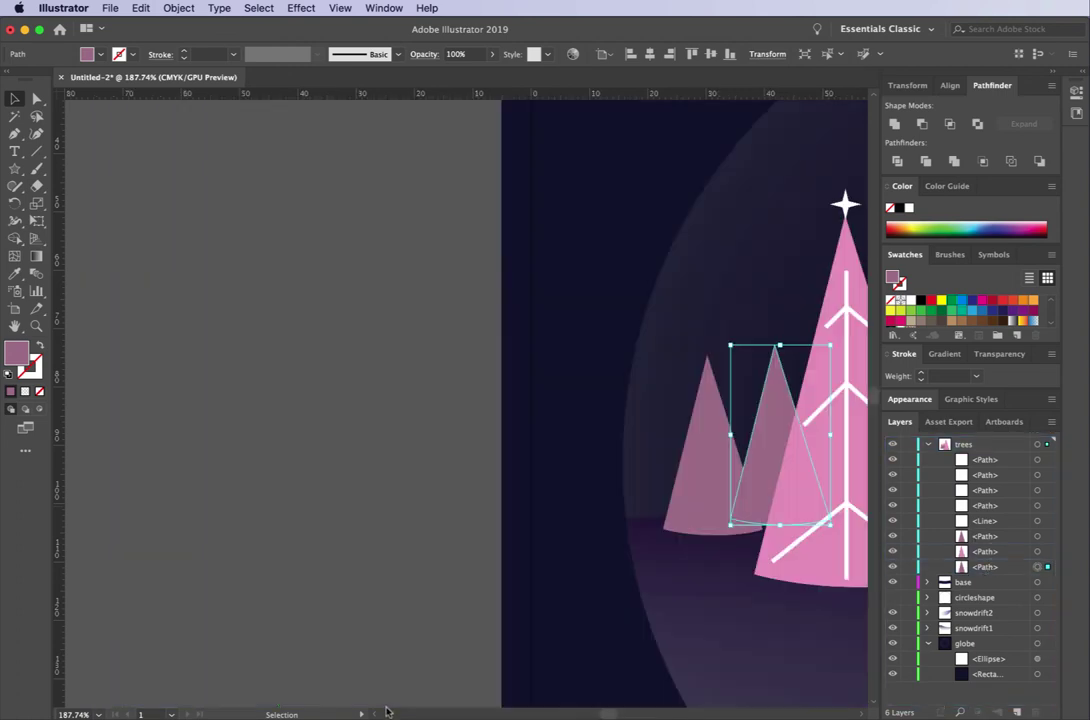
{"action": "scroll", "coordinate": [619, 467], "scroll_direction": "right", "scroll_amount": 6}
{"action": "scroll", "coordinate": [619, 467], "scroll_direction": "up", "scroll_amount": 1}
{"action": "scroll", "coordinate": [619, 467], "scroll_direction": "up", "scroll_amount": 1}
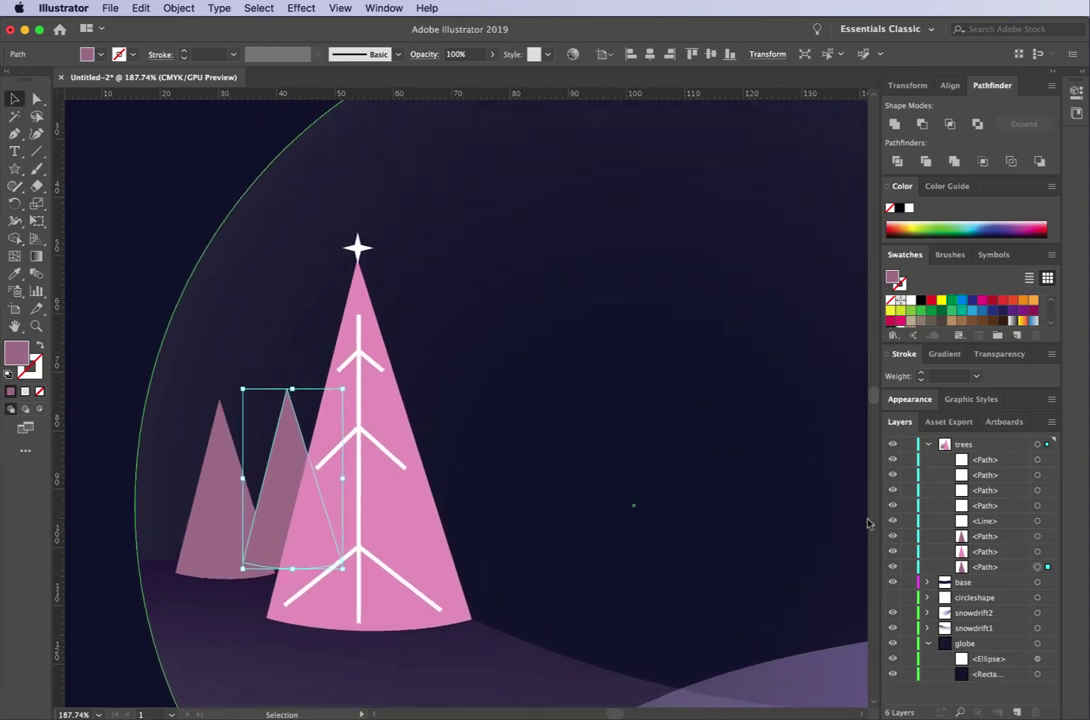
{"action": "left_click_drag", "start_coordinate": [285, 453], "coordinate": [289, 461]}
{"action": "left_click_drag", "start_coordinate": [292, 396], "coordinate": [292, 361]}
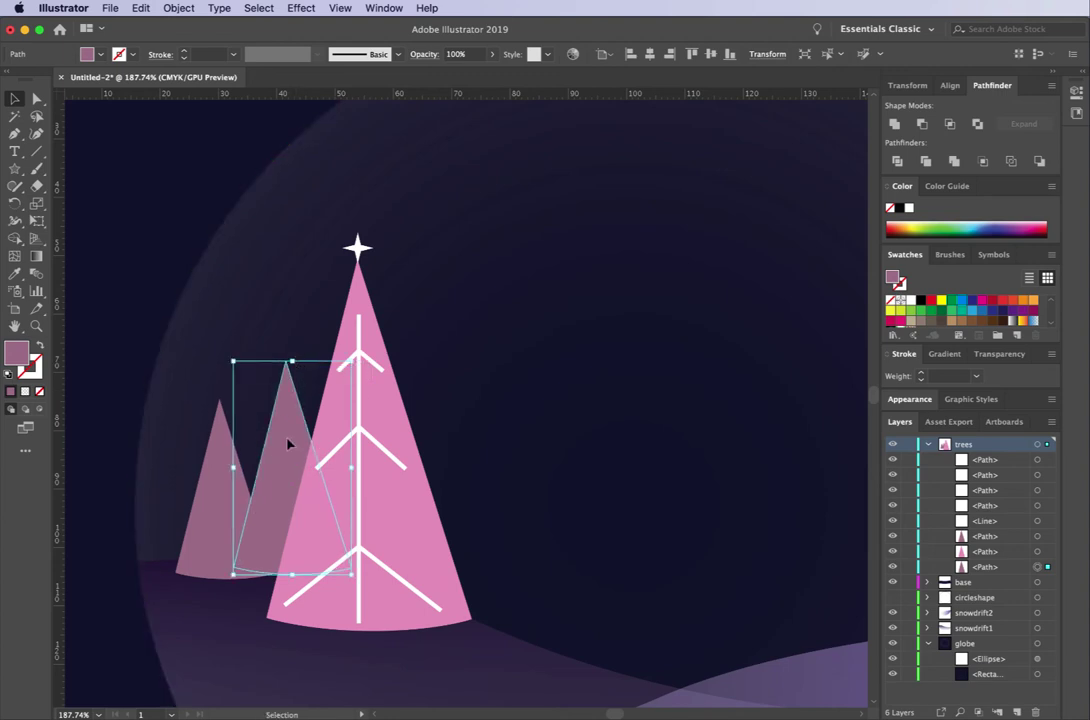
- Shift the left small tree slightly outward and move the rear tree to the right side behind the large tree
{"action": "left_click", "coordinate": [582, 333]}
{"action": "left_click_drag", "start_coordinate": [202, 534], "coordinate": [193, 535]}
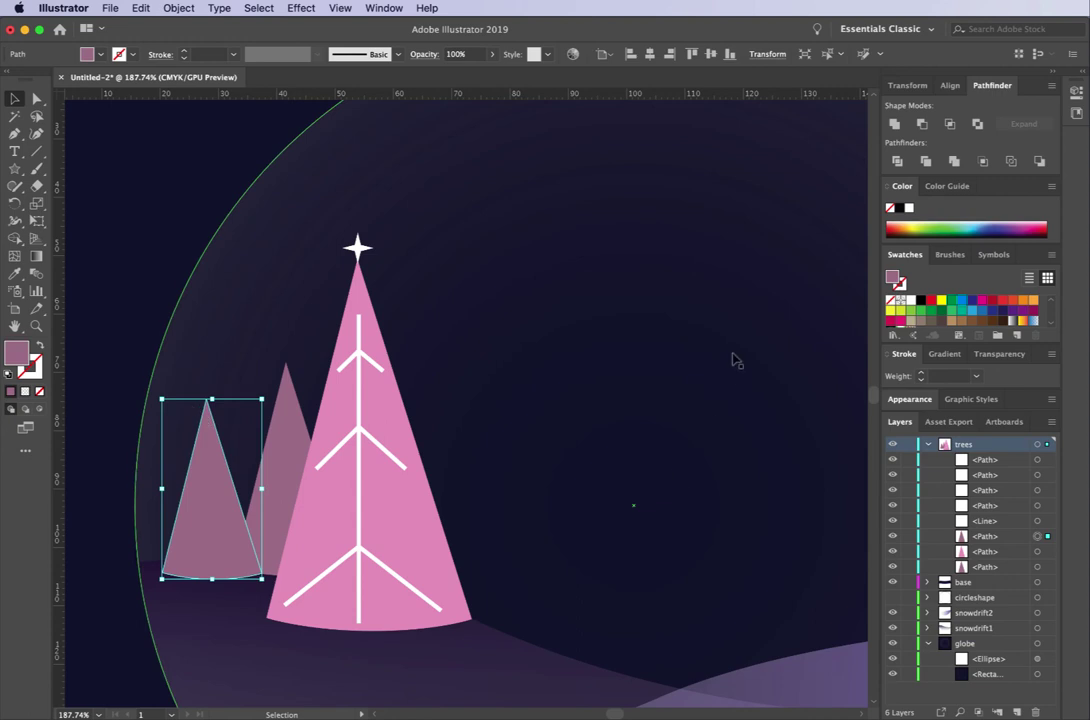
{"action": "left_click_drag", "start_coordinate": [280, 450], "coordinate": [416, 490]}
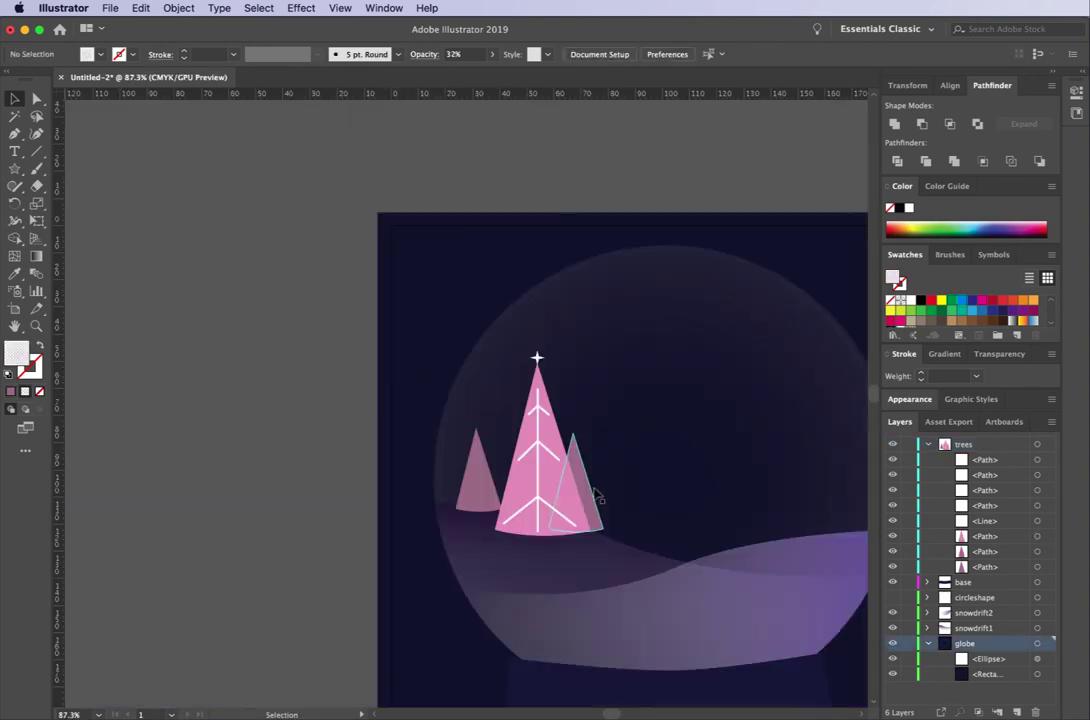
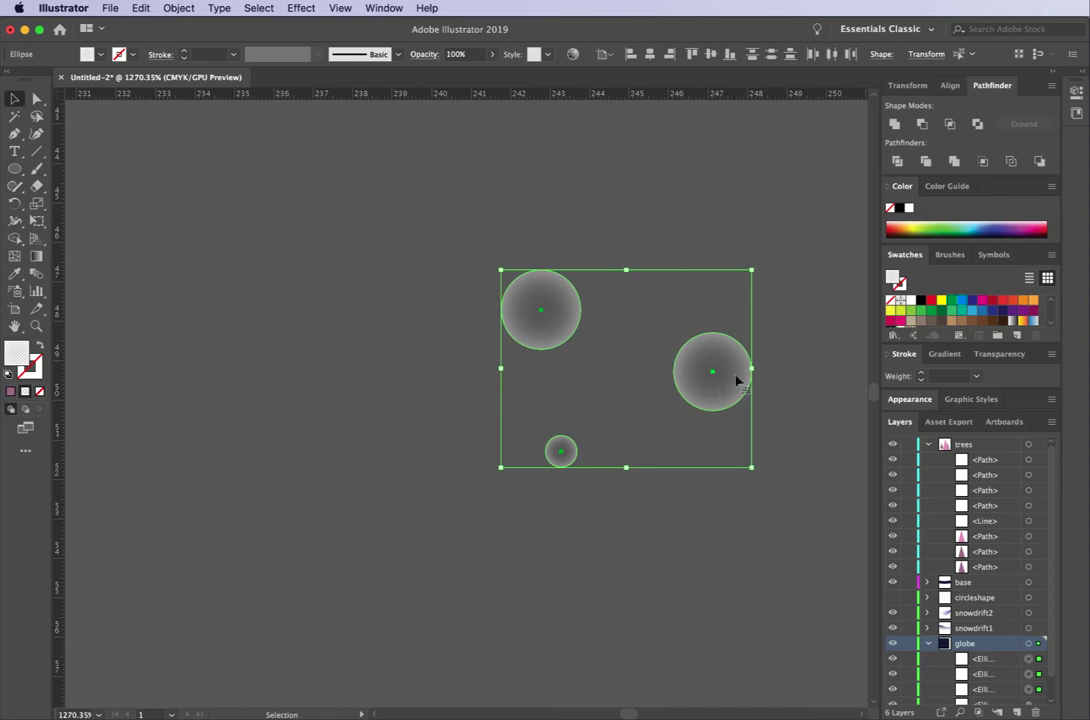
- Adjust the three circles' radial gradient to fade out towards the edge, with the inner stop at 40% opacity and 4.94% location
{"action": "left_click", "coordinate": [944, 355]}
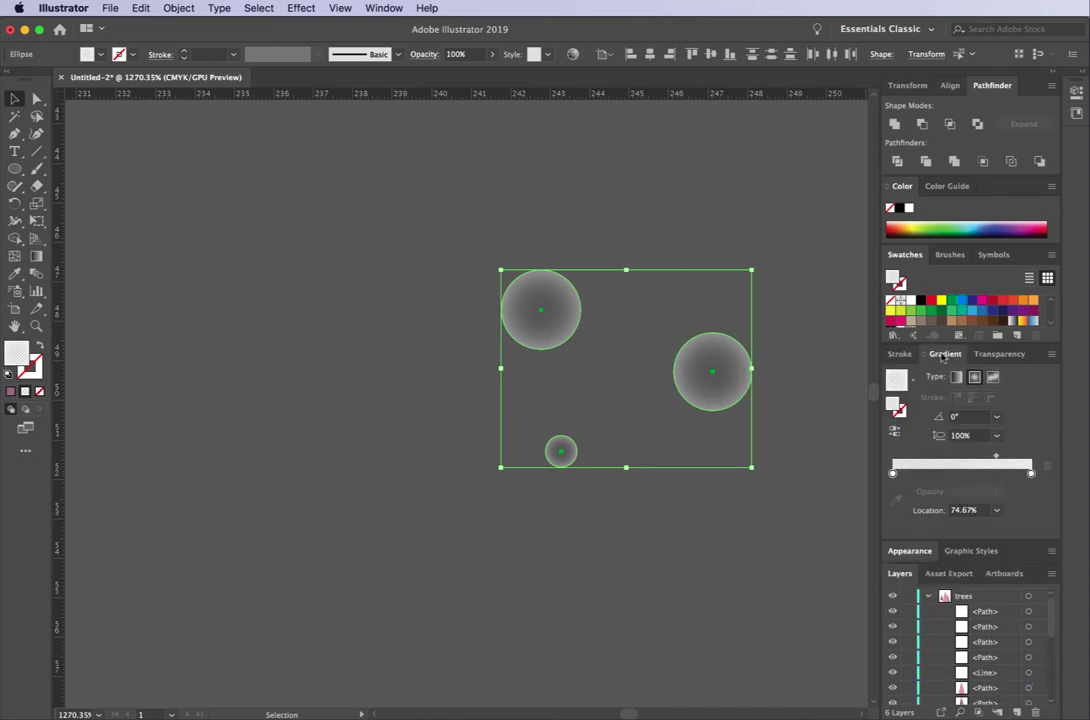
{"action": "mouse_move", "coordinate": [1028, 473]}
{"action": "left_mouse_down"}
{"action": "mouse_move", "coordinate": [929, 474]}
{"action": "mouse_move", "coordinate": [1036, 473]}
{"action": "left_mouse_up"}
{"action": "left_click_drag", "start_coordinate": [928, 475], "coordinate": [899, 475]}
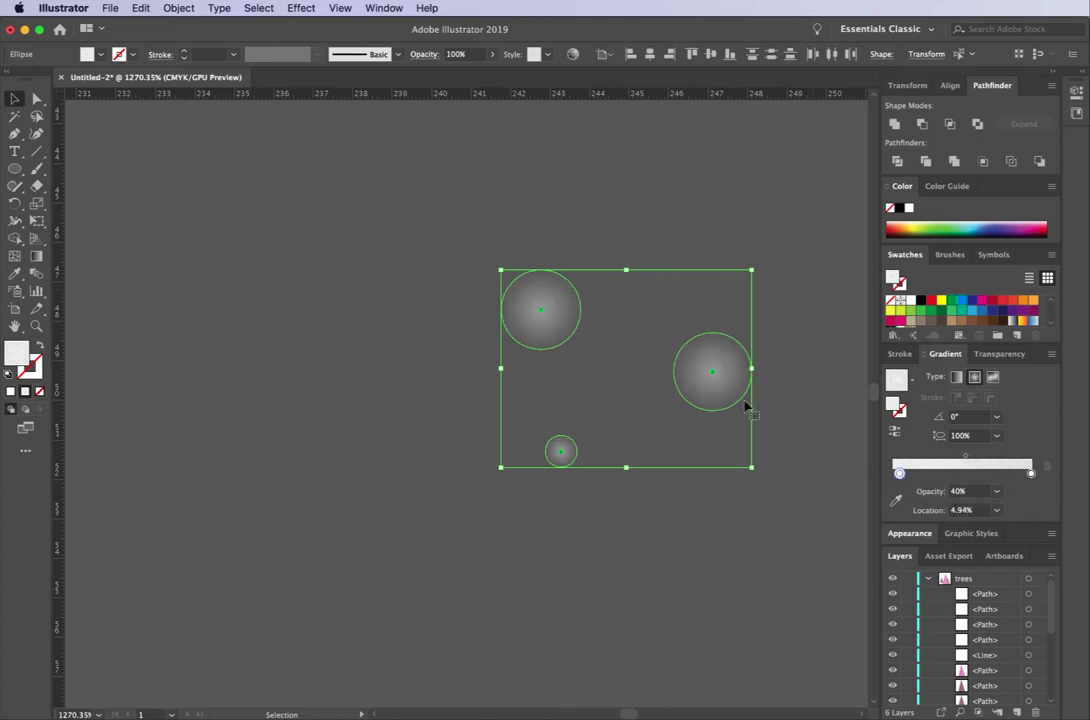
{"action": "left_click", "coordinate": [802, 343]}
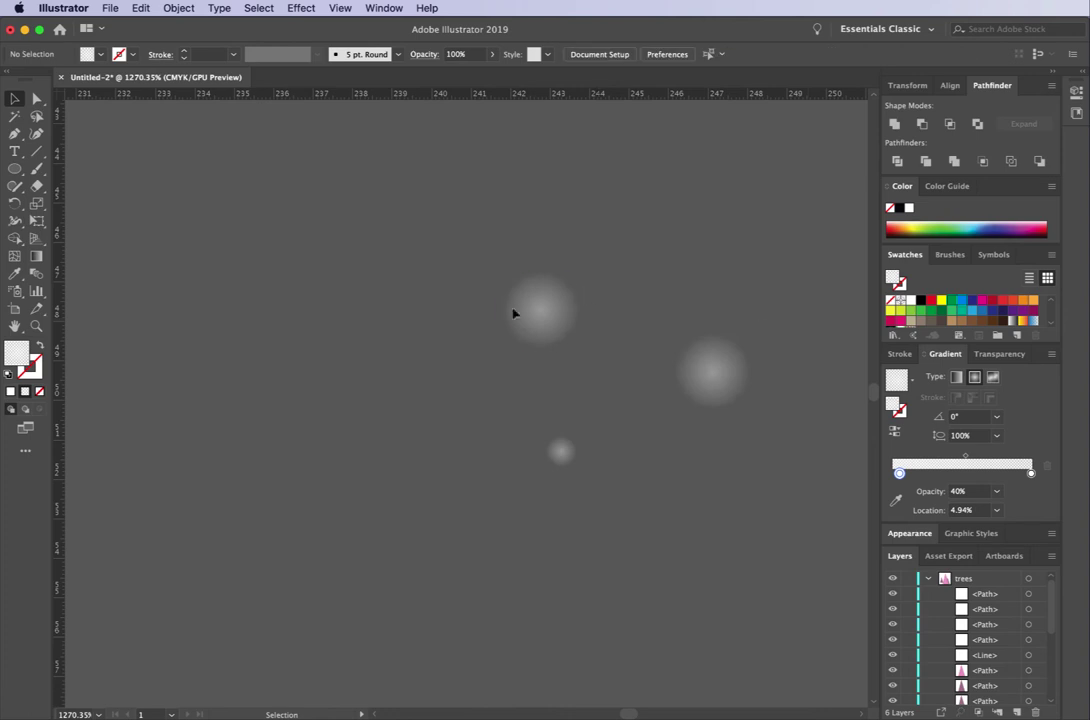
- Save the three gradient circles as a dynamic symbol named "snow" with the Movie Clip export type
{"action": "scroll", "coordinate": [690, 394], "scroll_direction": "down", "scroll_amount": 10}
{"action": "scroll", "coordinate": [691, 393], "scroll_direction": "down", "scroll_amount": 1}
{"action": "left_click", "coordinate": [691, 387]}
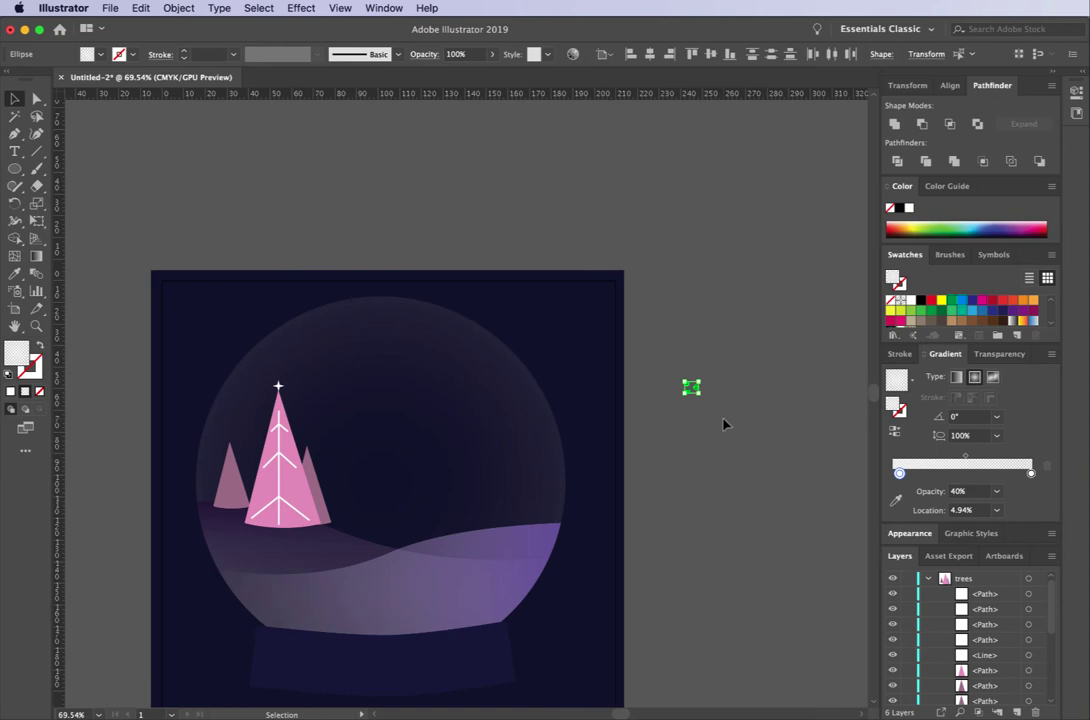
{"action": "scroll", "coordinate": [725, 424], "scroll_direction": "up", "scroll_amount": 5}
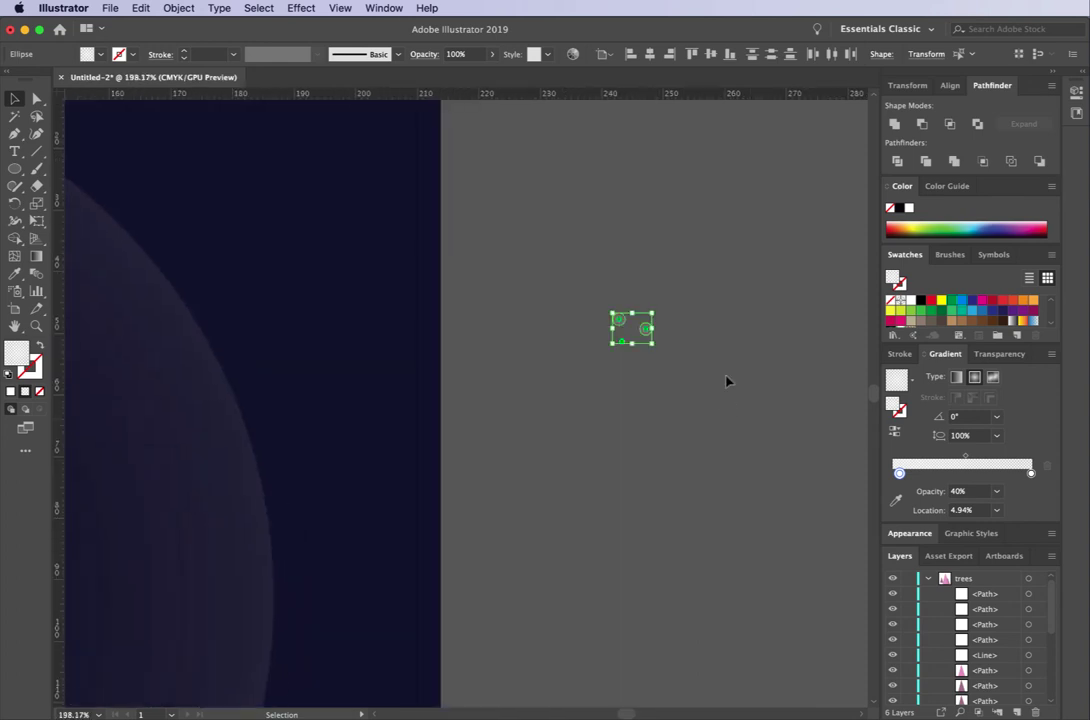
{"action": "left_click", "coordinate": [994, 255]}
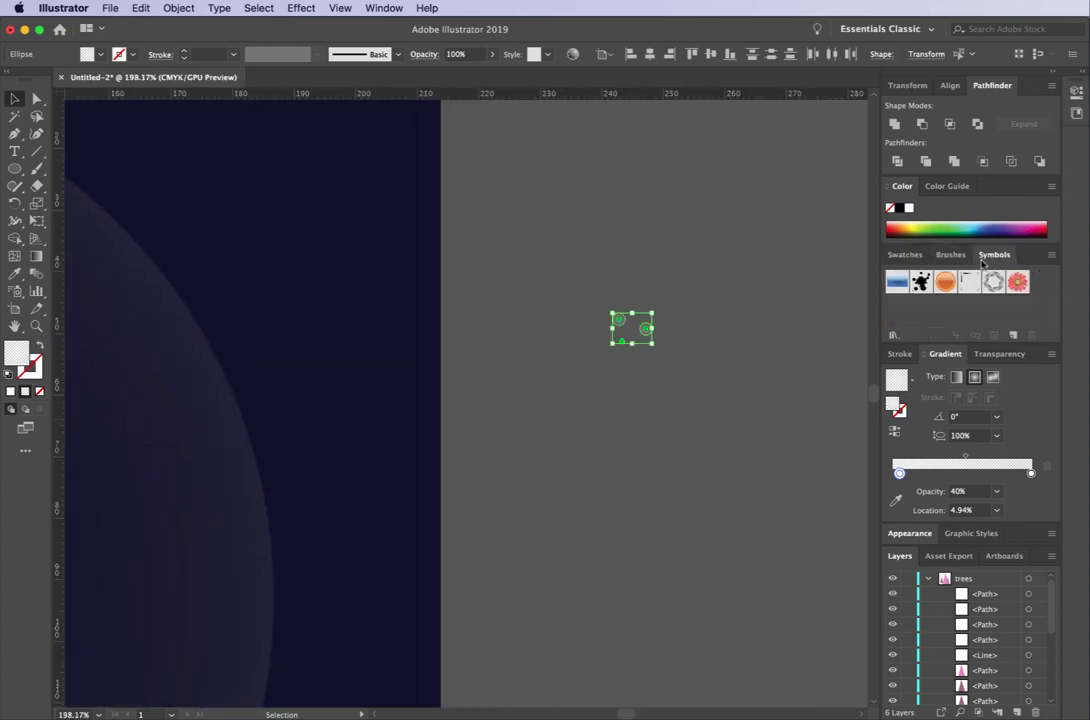
{"action": "left_click", "coordinate": [378, 9]}
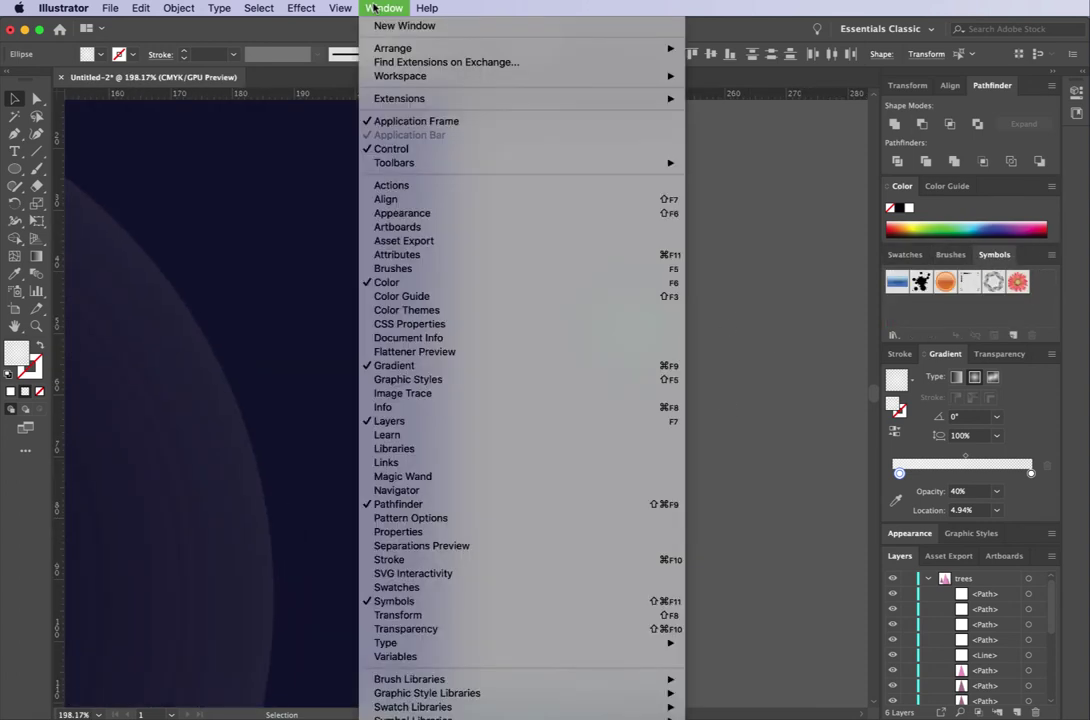
{"action": "left_click", "coordinate": [404, 602]}
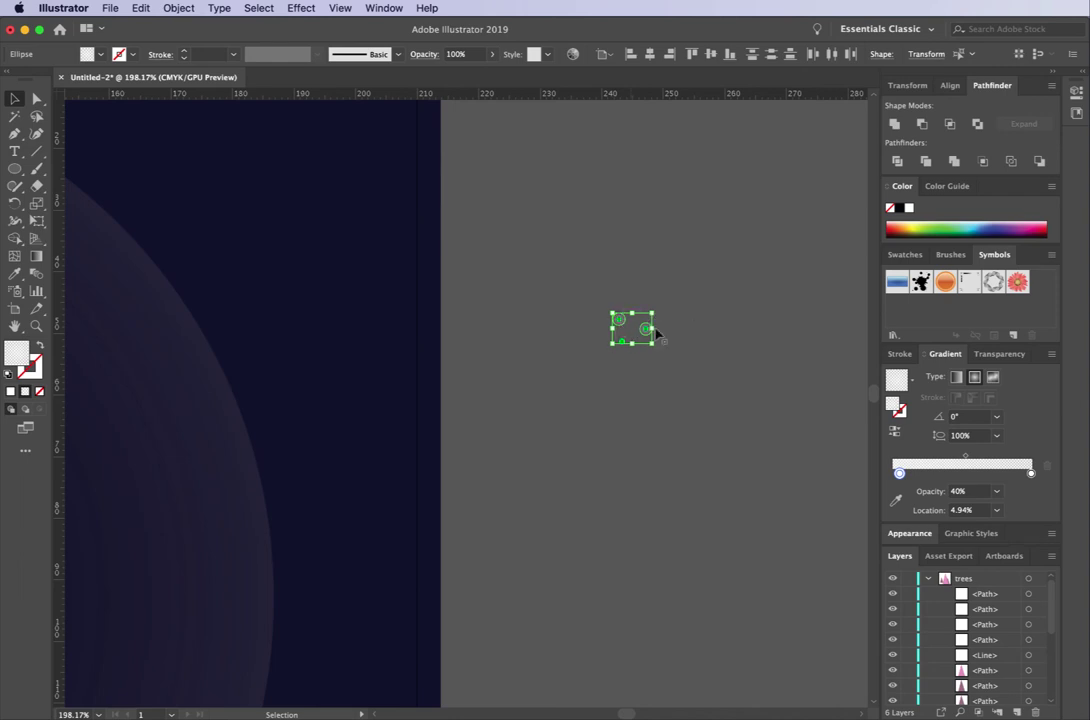
{"action": "left_click", "coordinate": [1012, 336]}
{"action": "type", "text": "snow"}
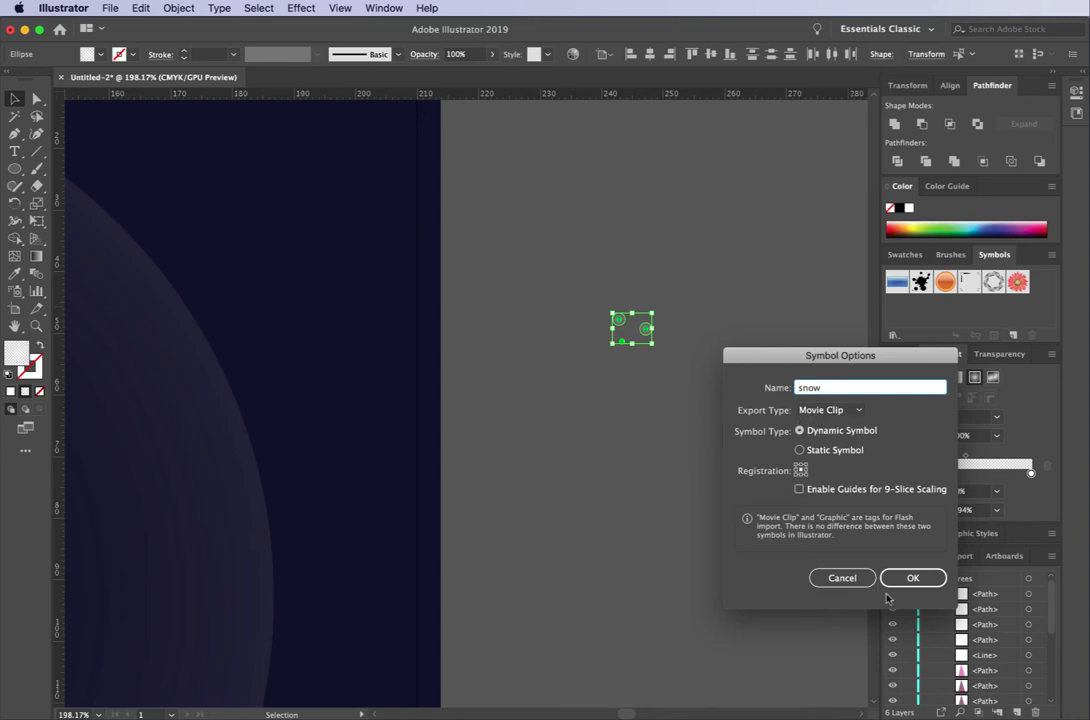
{"action": "left_click", "coordinate": [912, 579]}
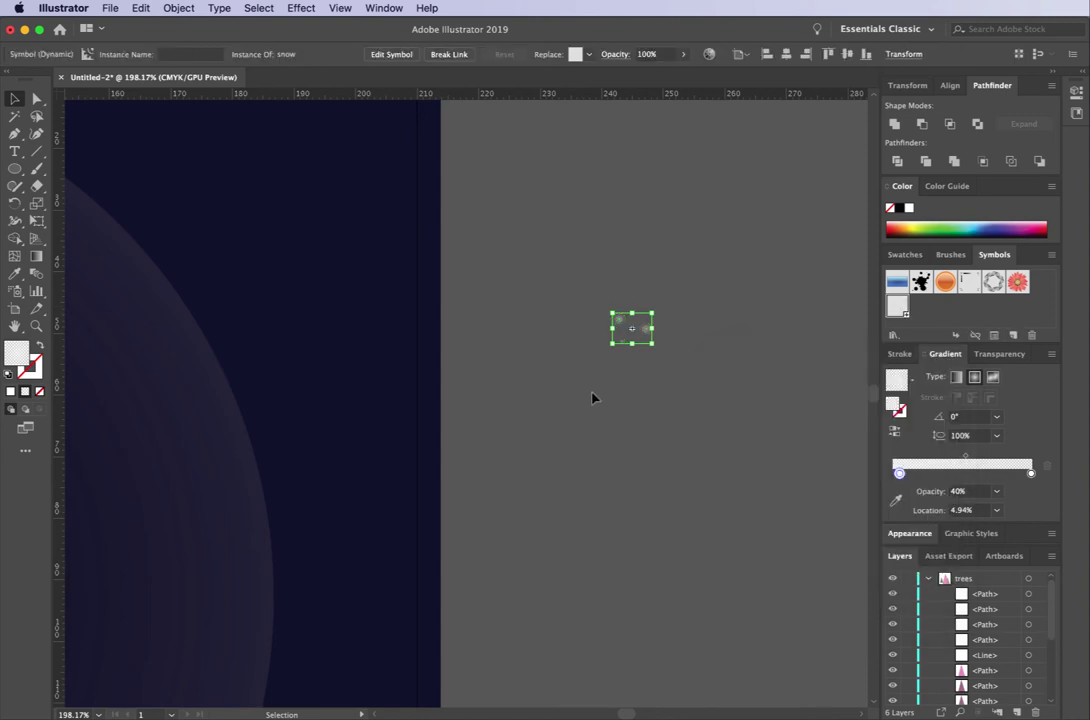
{"action": "scroll", "coordinate": [558, 412], "scroll_direction": "down", "scroll_amount": 4}
{"action": "scroll", "coordinate": [558, 412], "scroll_direction": "left", "scroll_amount": 6}
{"action": "scroll", "coordinate": [558, 412], "scroll_direction": "down", "scroll_amount": 2}
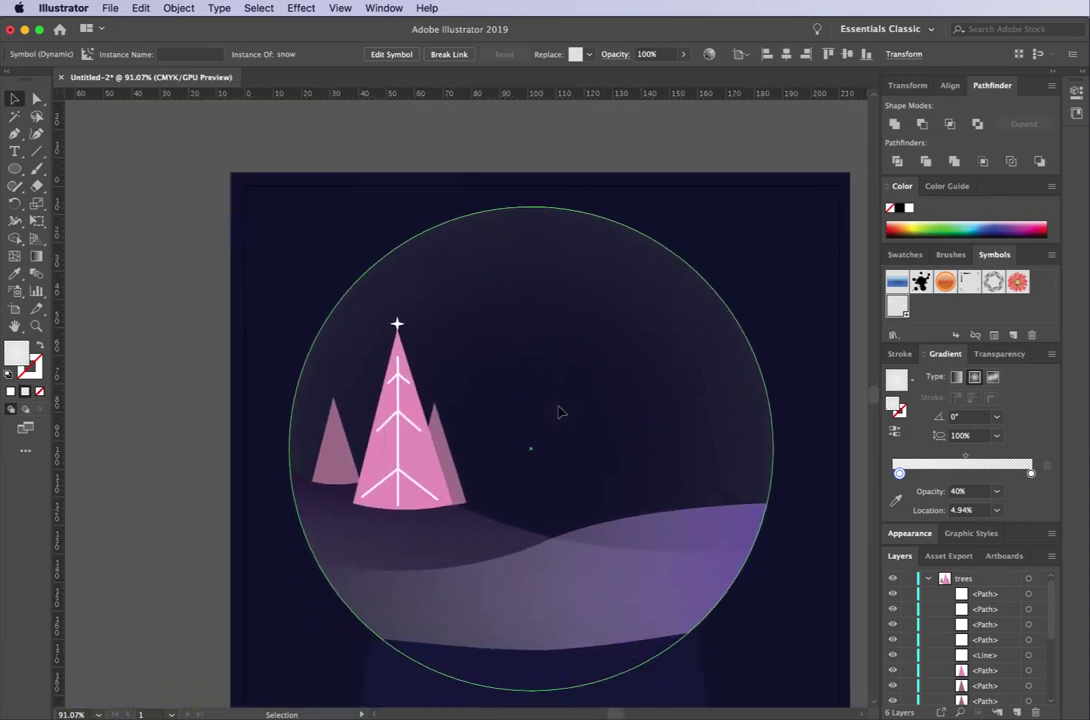
- Collapse the open layers and add a new layer named "snow" above the trees layer
{"action": "scroll", "coordinate": [558, 412], "scroll_direction": "right", "scroll_amount": 3}
{"action": "scroll", "coordinate": [558, 411], "scroll_direction": "left", "scroll_amount": 2}
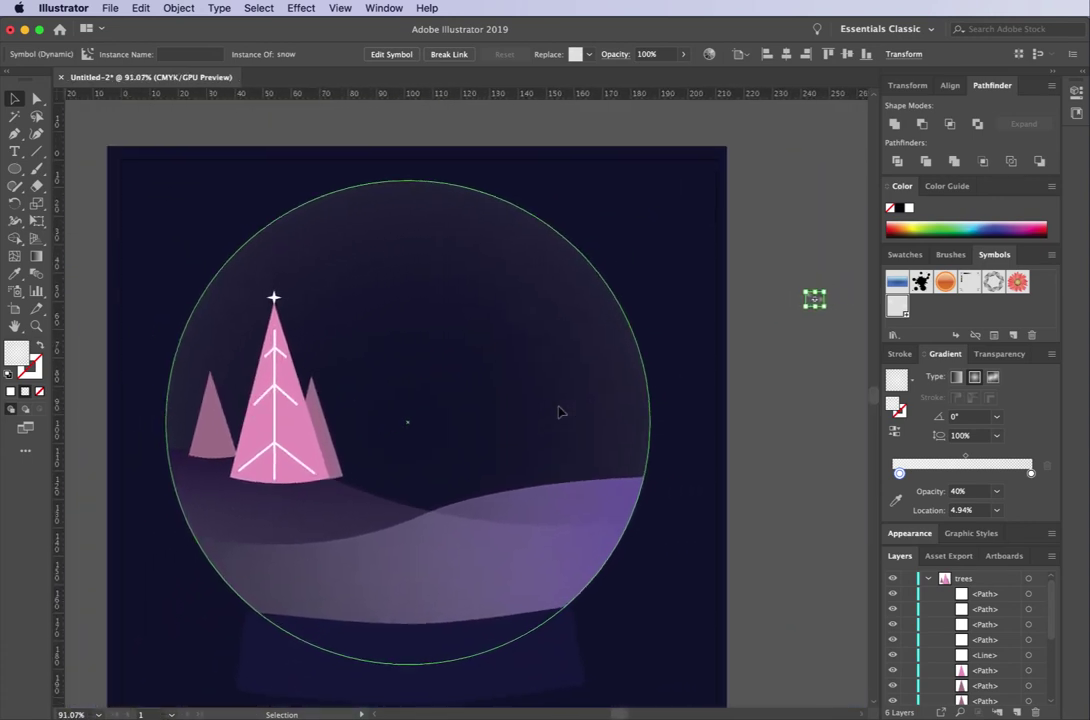
{"action": "left_click", "coordinate": [929, 579]}
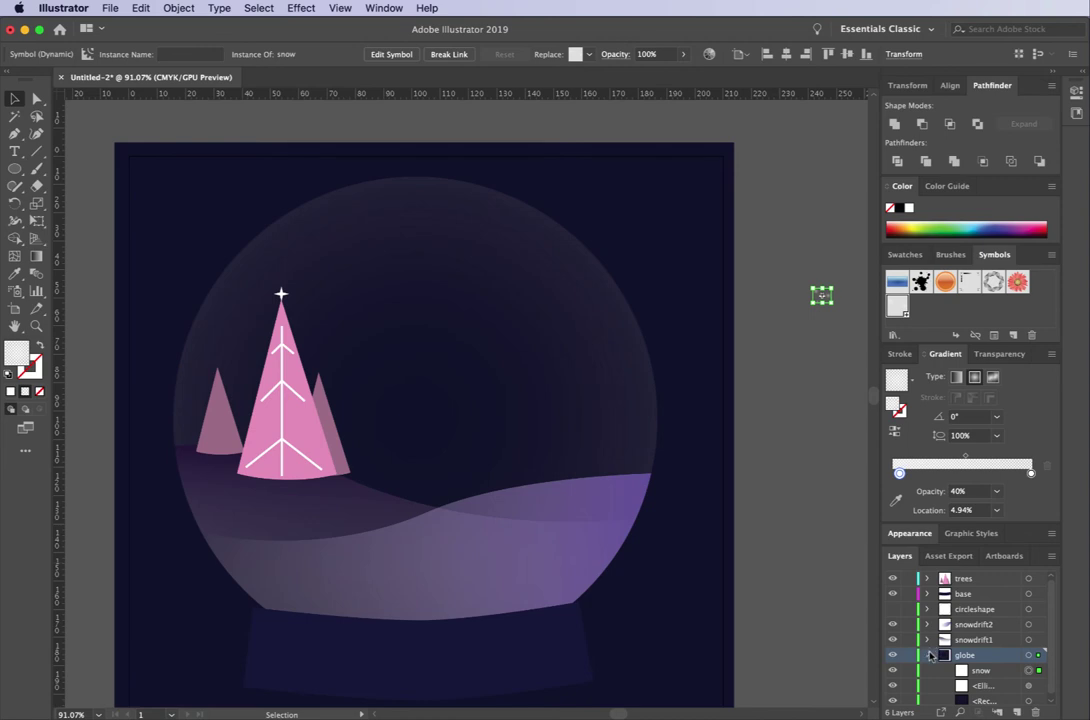
{"action": "left_click", "coordinate": [929, 655]}
{"action": "left_click", "coordinate": [970, 581]}
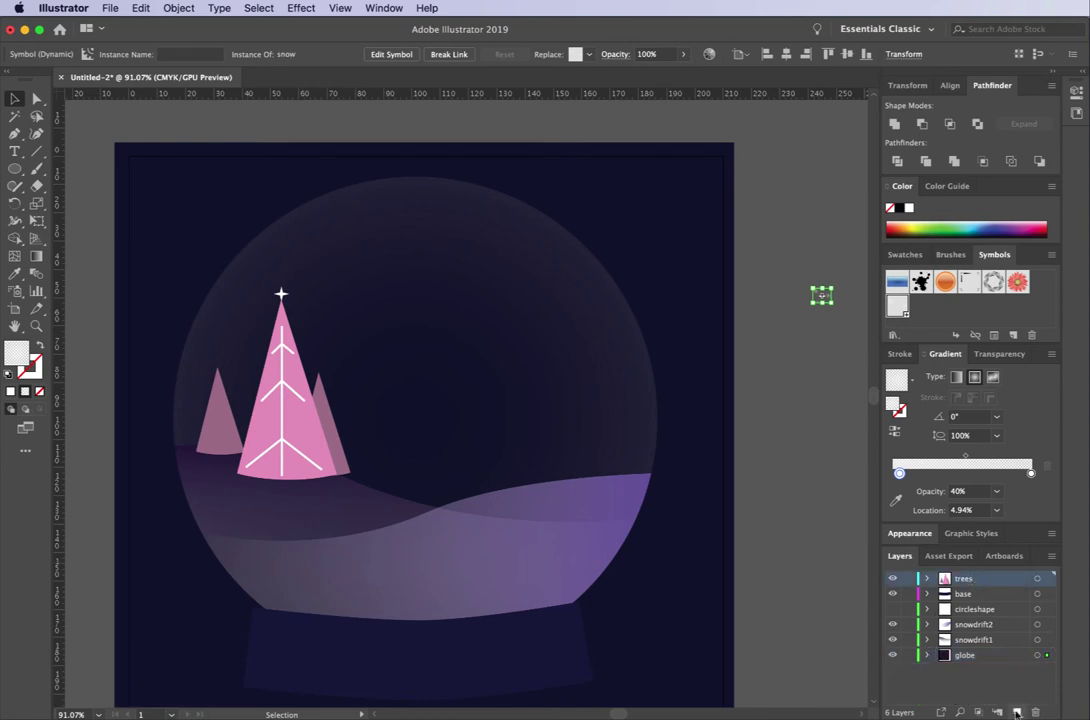
{"action": "left_click", "coordinate": [1017, 711]}
{"action": "double_click", "coordinate": [967, 580]}
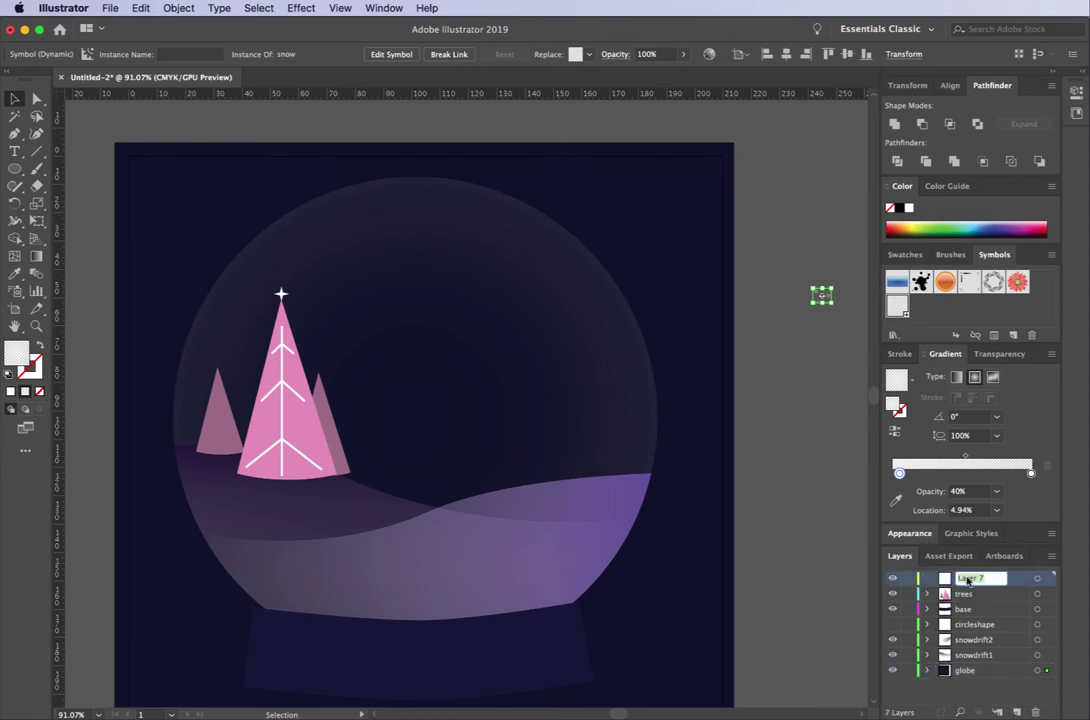
{"action": "left_click", "coordinate": [782, 551]}
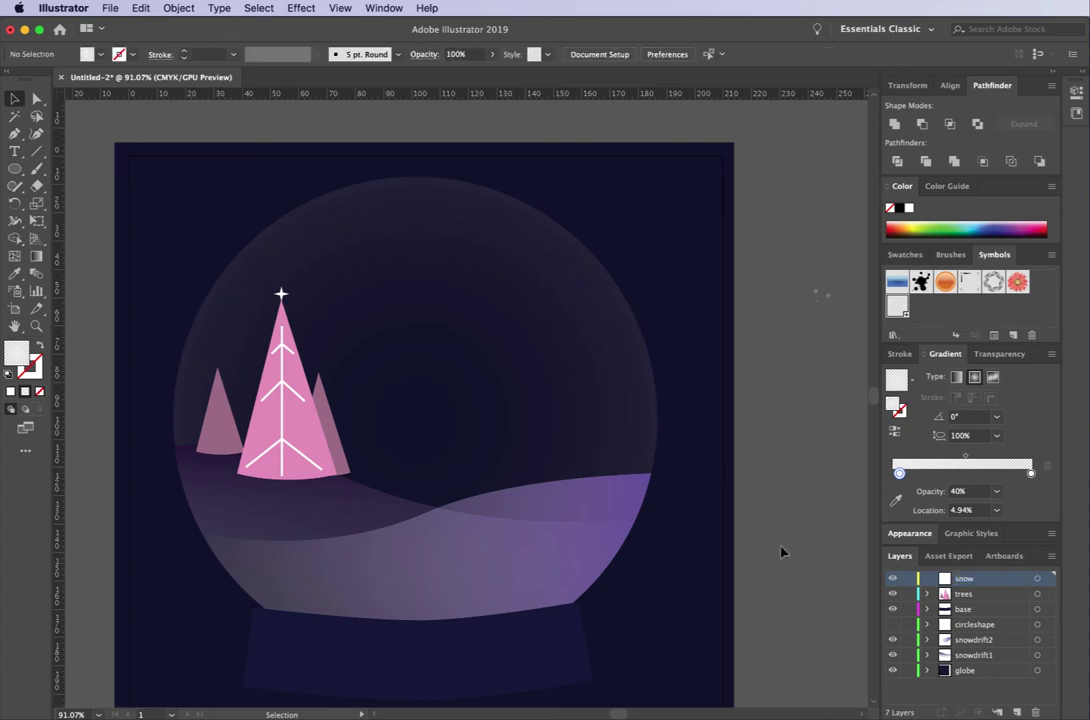
- Spray the snow symbol across the globe, trees and surrounding sky with a reduced Symbol Sprayer brush
{"action": "left_click", "coordinate": [17, 292]}
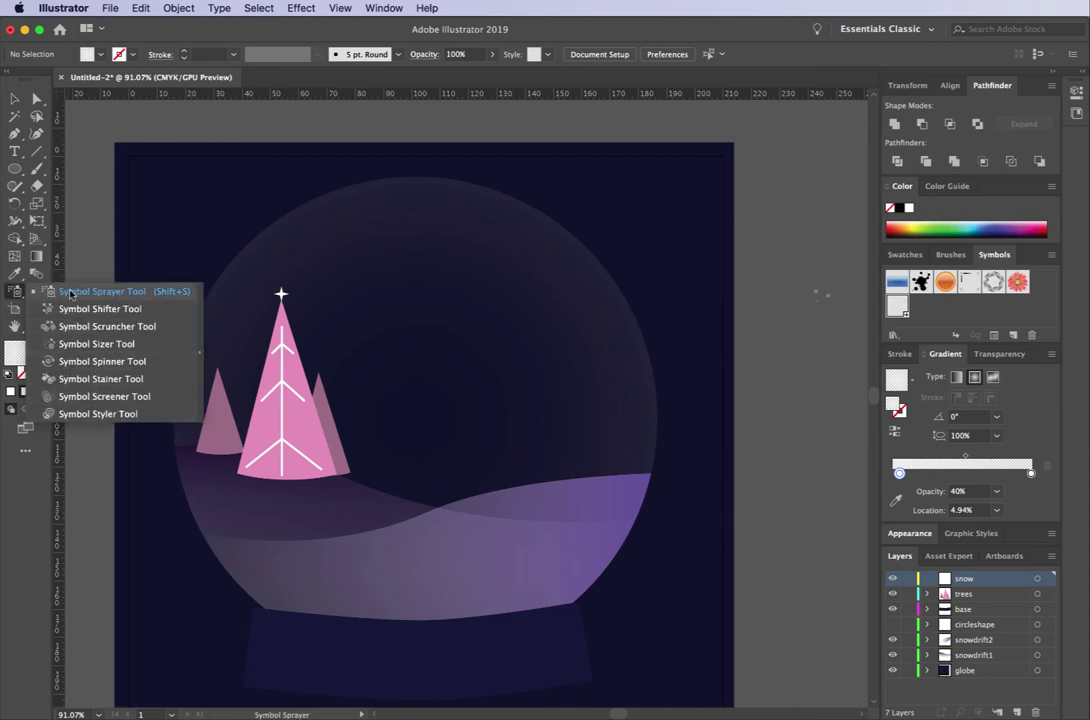
{"action": "left_click", "coordinate": [127, 292]}
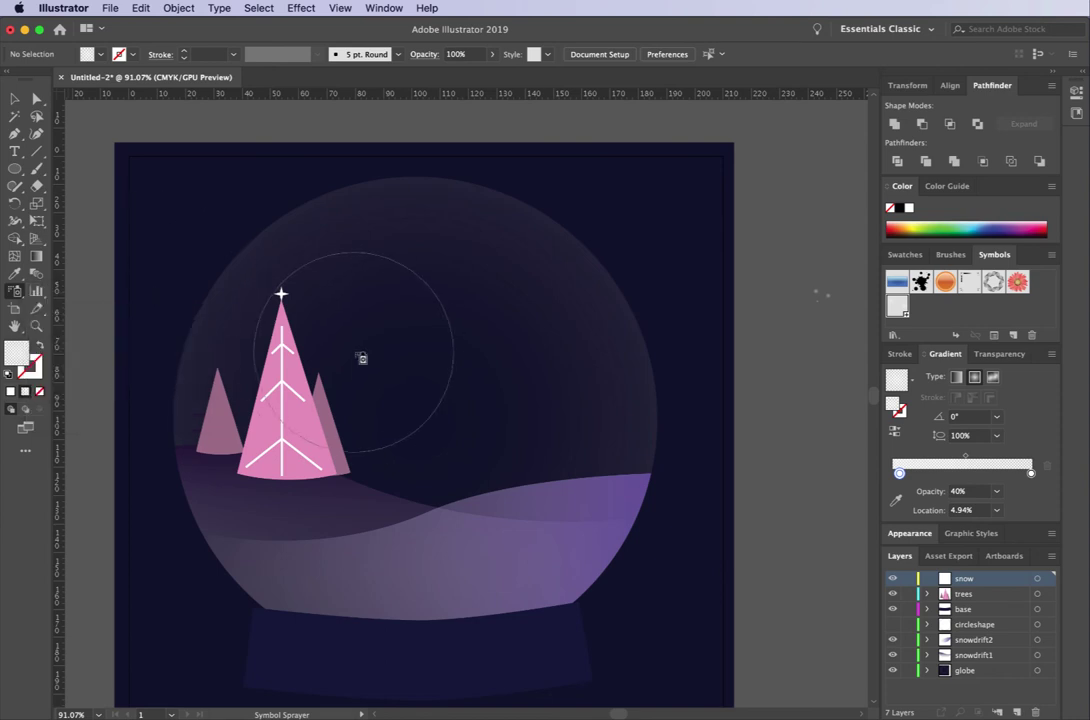
{"action": "key", "text": "bracketleft"}
{"action": "key", "text": "bracketleft"}
{"action": "key", "text": "bracketleft"}
{"action": "key", "text": "bracketleft"}
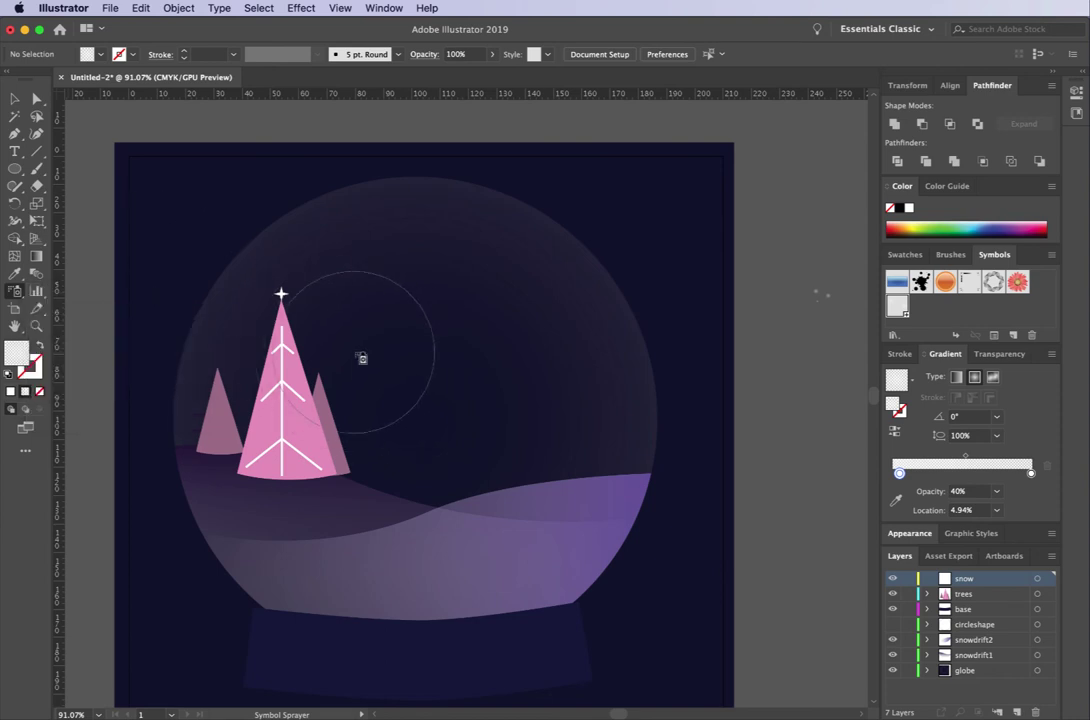
{"action": "key", "text": "bracketleft"}
{"action": "left_click", "coordinate": [257, 511]}
{"action": "mouse_move", "coordinate": [251, 510]}
{"action": "left_mouse_down"}
{"action": "mouse_move", "coordinate": [235, 340]}
{"action": "mouse_move", "coordinate": [300, 283]}
{"action": "mouse_move", "coordinate": [585, 403]}
{"action": "mouse_move", "coordinate": [540, 333]}
{"action": "mouse_move", "coordinate": [450, 341]}
{"action": "mouse_move", "coordinate": [368, 387]}
{"action": "mouse_move", "coordinate": [315, 298]}
{"action": "mouse_move", "coordinate": [404, 256]}
{"action": "mouse_move", "coordinate": [677, 417]}
{"action": "mouse_move", "coordinate": [556, 262]}
{"action": "mouse_move", "coordinate": [441, 198]}
{"action": "mouse_move", "coordinate": [291, 221]}
{"action": "mouse_move", "coordinate": [240, 268]}
{"action": "mouse_move", "coordinate": [205, 394]}
{"action": "mouse_move", "coordinate": [340, 228]}
{"action": "mouse_move", "coordinate": [450, 255]}
{"action": "mouse_move", "coordinate": [263, 287]}
{"action": "mouse_move", "coordinate": [490, 326]}
{"action": "mouse_move", "coordinate": [531, 449]}
{"action": "mouse_move", "coordinate": [484, 449]}
{"action": "mouse_move", "coordinate": [596, 372]}
{"action": "mouse_move", "coordinate": [637, 437]}
{"action": "mouse_move", "coordinate": [607, 327]}
{"action": "mouse_move", "coordinate": [582, 292]}
{"action": "mouse_move", "coordinate": [470, 200]}
{"action": "mouse_move", "coordinate": [432, 225]}
{"action": "mouse_move", "coordinate": [583, 287]}
{"action": "mouse_move", "coordinate": [490, 225]}
{"action": "mouse_move", "coordinate": [395, 205]}
{"action": "mouse_move", "coordinate": [268, 258]}
{"action": "mouse_move", "coordinate": [249, 411]}
{"action": "mouse_move", "coordinate": [503, 450]}
{"action": "mouse_move", "coordinate": [354, 489]}
{"action": "mouse_move", "coordinate": [305, 487]}
{"action": "mouse_move", "coordinate": [446, 354]}
{"action": "mouse_move", "coordinate": [383, 311]}
{"action": "mouse_move", "coordinate": [303, 292]}
{"action": "left_mouse_up"}
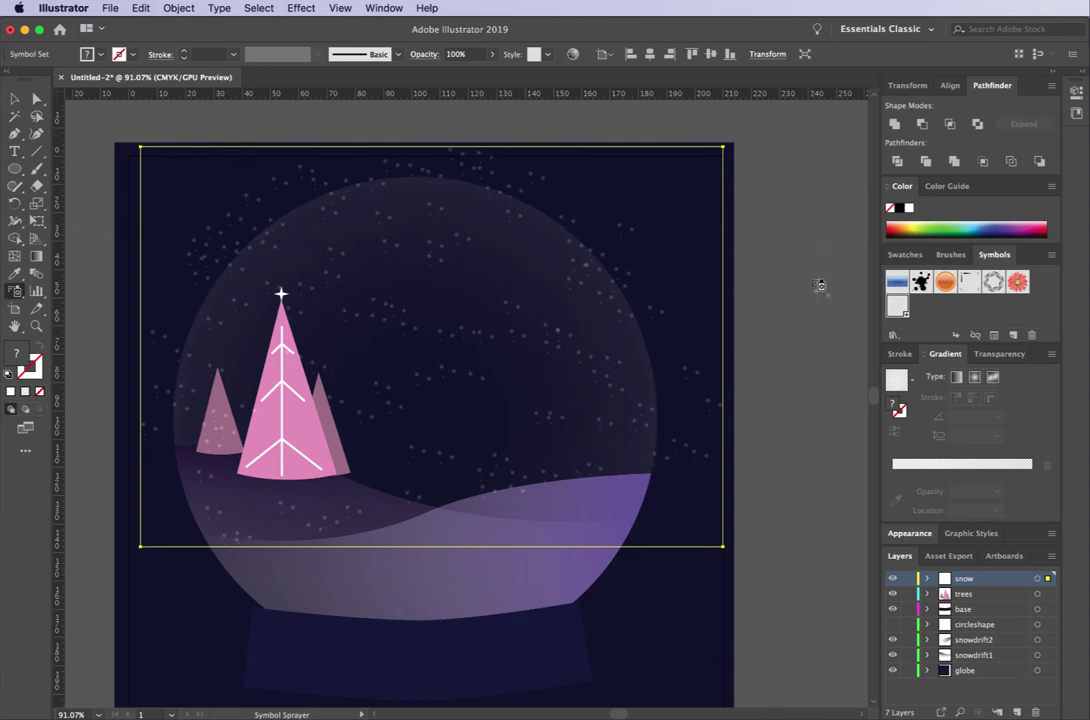
{"action": "key", "text": "v"}
{"action": "key", "text": "shift+s"}
- Enlarge some snowflakes in the globe's centre, upper right, top and upper left with the Symbol Sizer
{"action": "scroll", "coordinate": [247, 300], "scroll_direction": "right", "scroll_amount": 1}
{"action": "scroll", "coordinate": [250, 302], "scroll_direction": "up", "scroll_amount": 2}
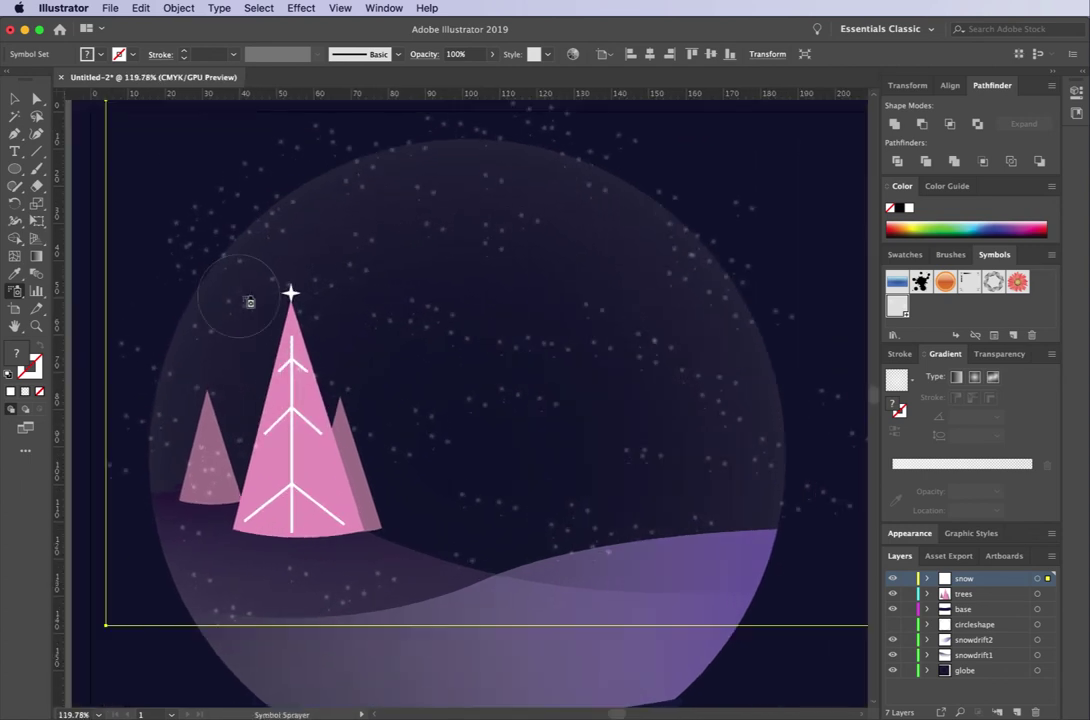
{"action": "scroll", "coordinate": [250, 302], "scroll_direction": "down", "scroll_amount": 2}
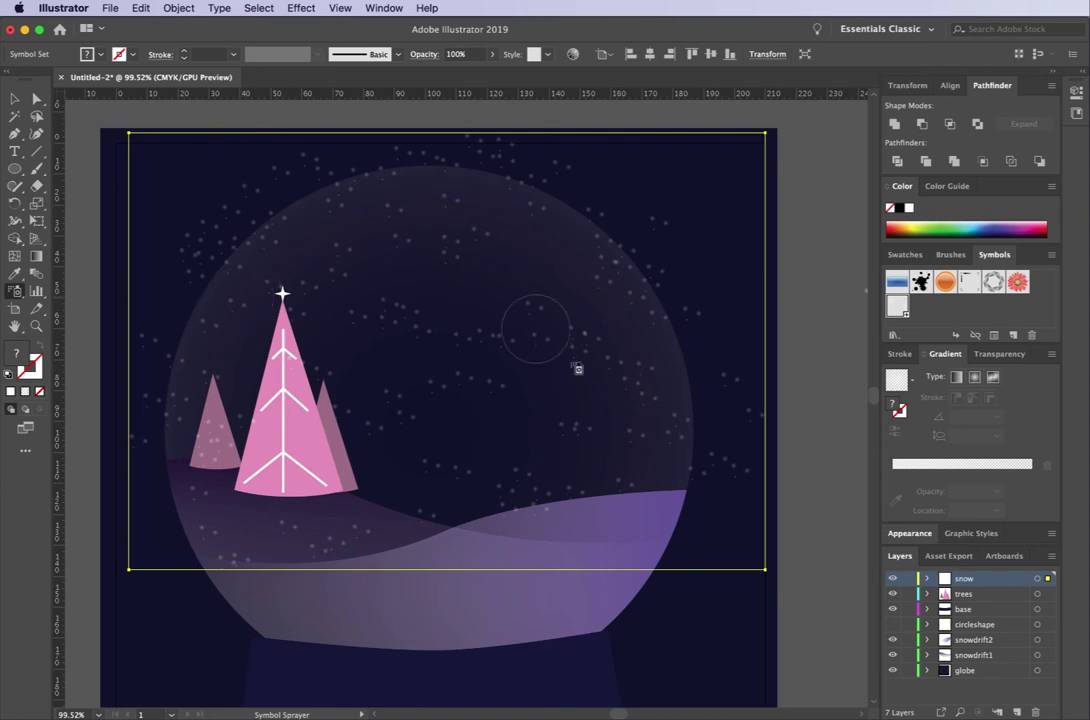
{"action": "left_click", "coordinate": [14, 292]}
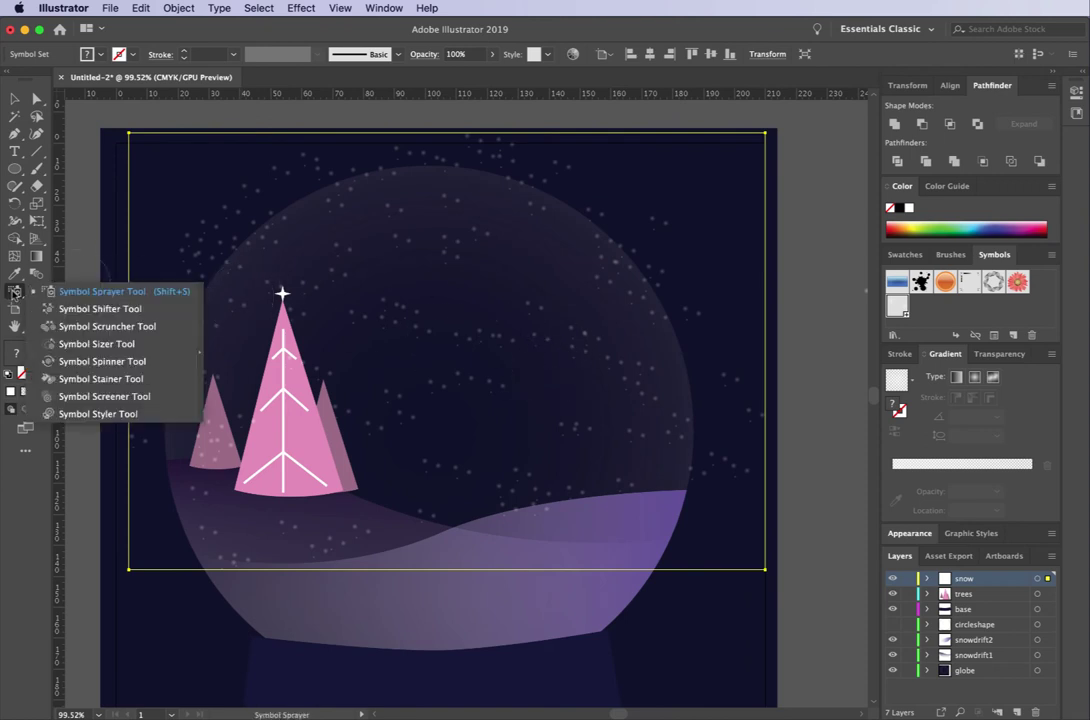
{"action": "left_click", "coordinate": [80, 344]}
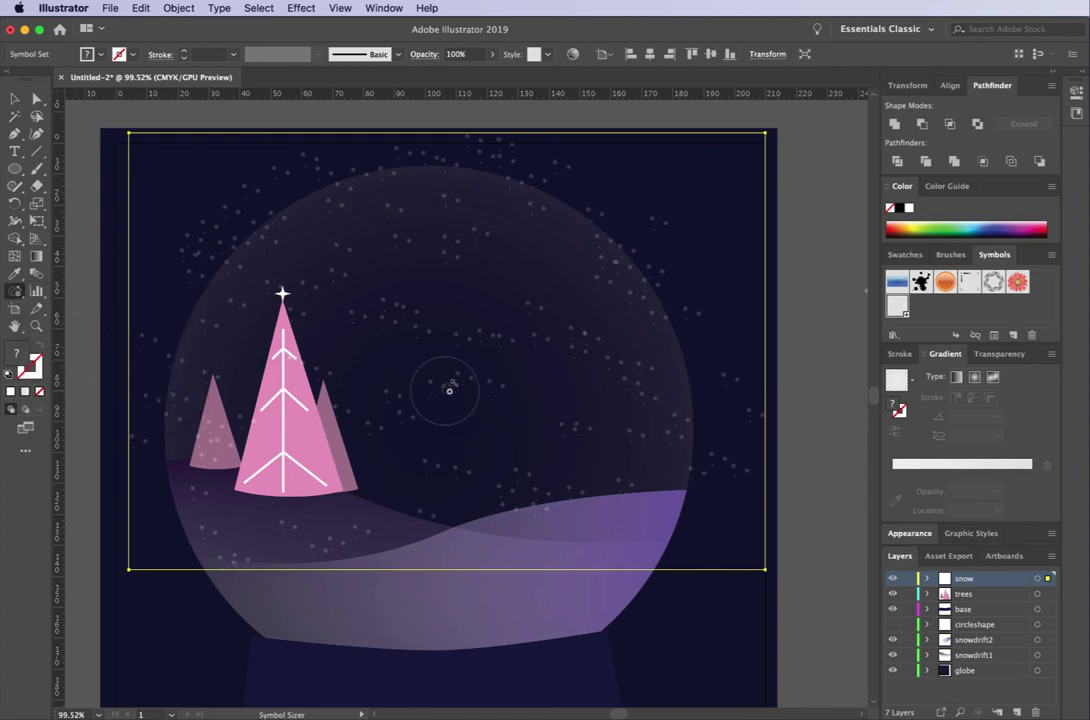
{"action": "left_click_drag", "start_coordinate": [450, 377], "coordinate": [455, 388]}
{"action": "left_click", "coordinate": [544, 305]}
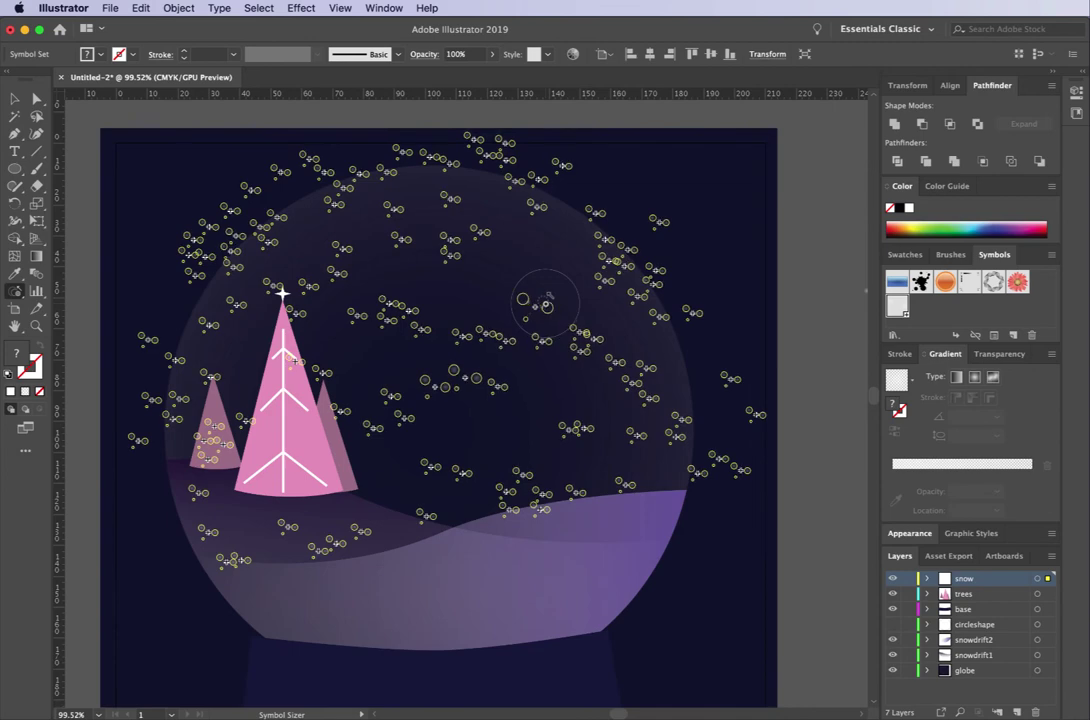
{"action": "left_click", "coordinate": [444, 206]}
{"action": "left_click_drag", "start_coordinate": [444, 202], "coordinate": [267, 242]}
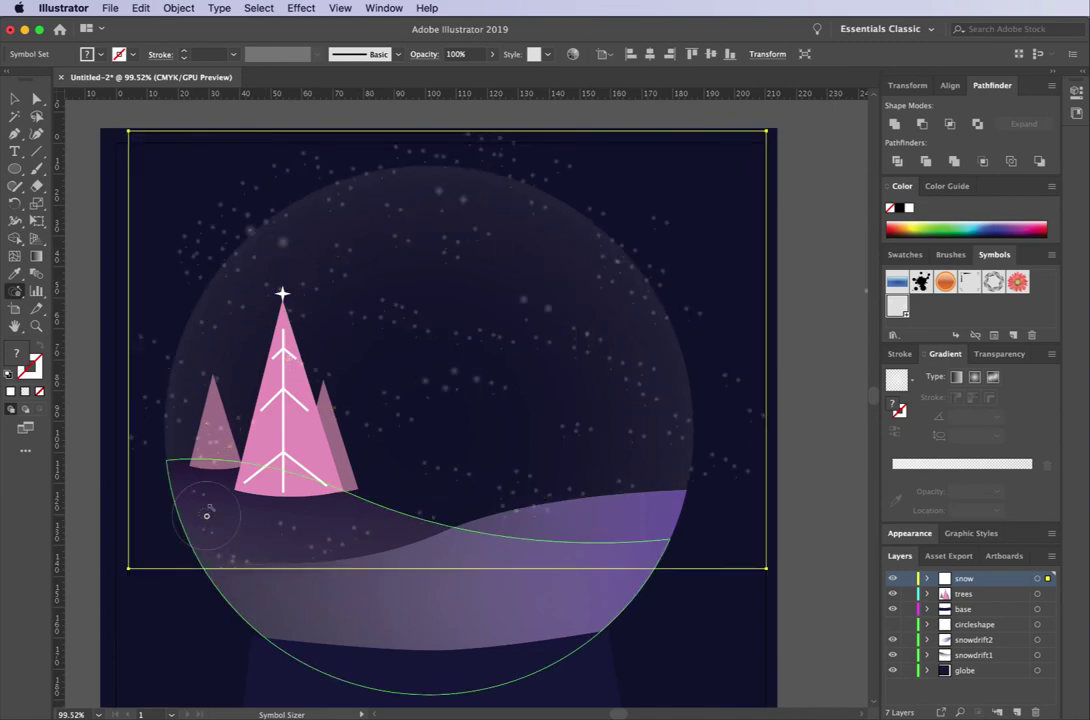
- Shrink some snowflakes at the globe's lower right, along its top edge and just right of the trees
{"action": "left_click", "coordinate": [620, 472]}
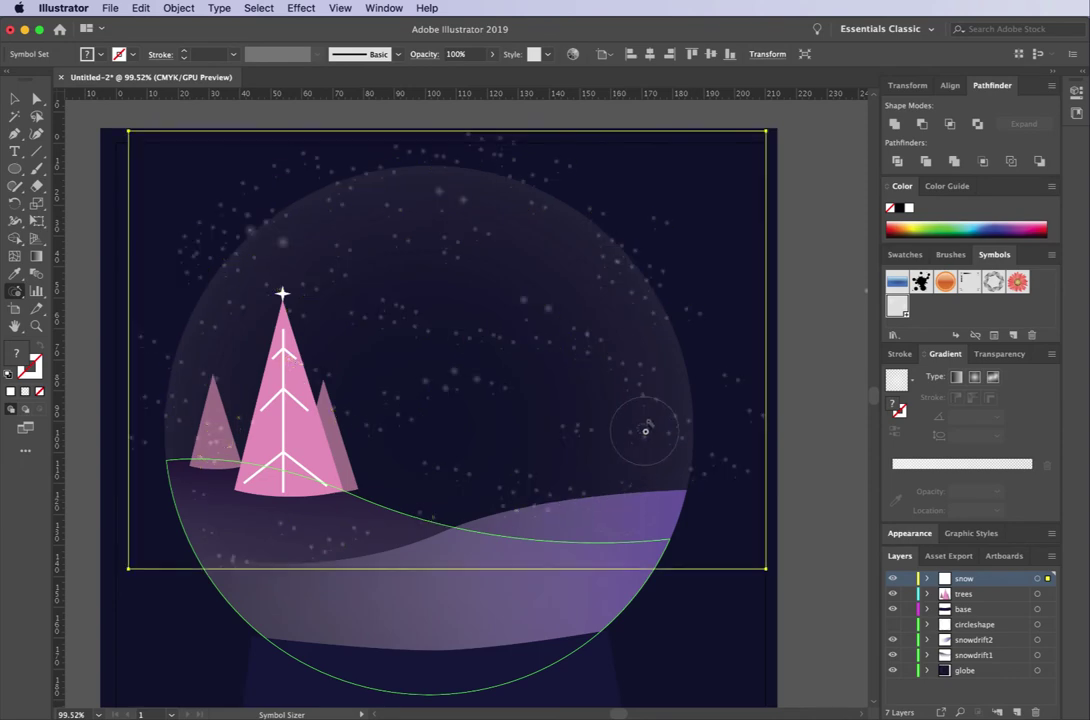
{"action": "left_click", "coordinate": [740, 474]}
{"action": "left_click", "coordinate": [342, 140]}
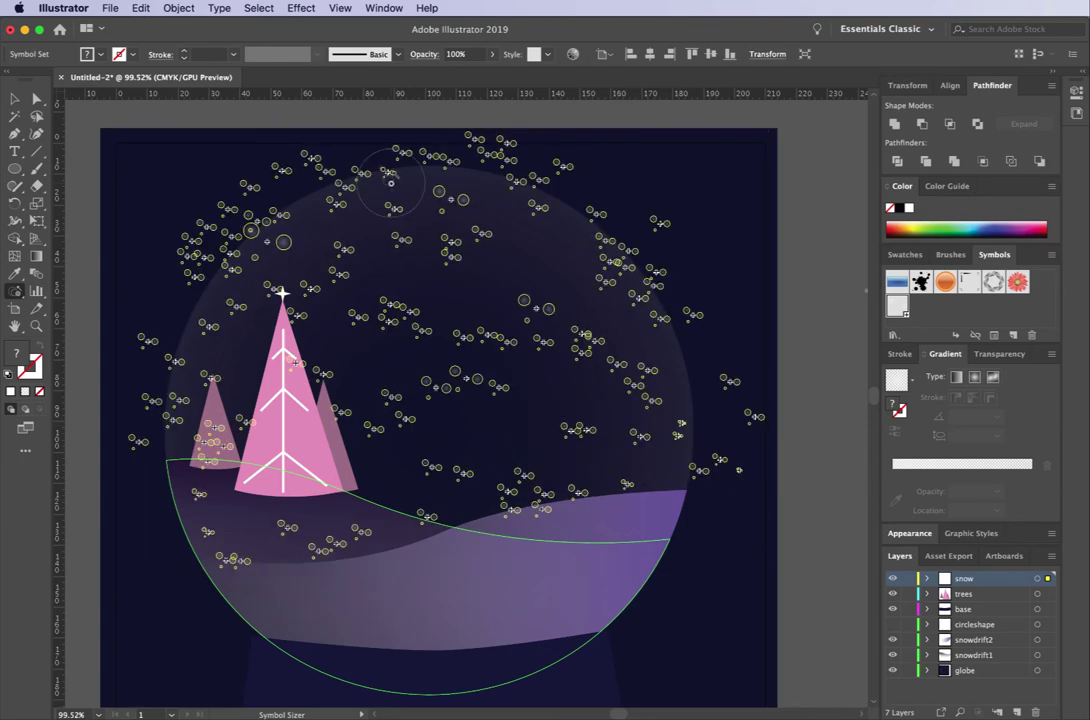
{"action": "left_click_drag", "start_coordinate": [378, 443], "coordinate": [410, 422]}
- Enlarge more snowflakes around the globe's centre, along its upper right and near its upper-left edge
{"action": "left_click", "coordinate": [450, 393]}
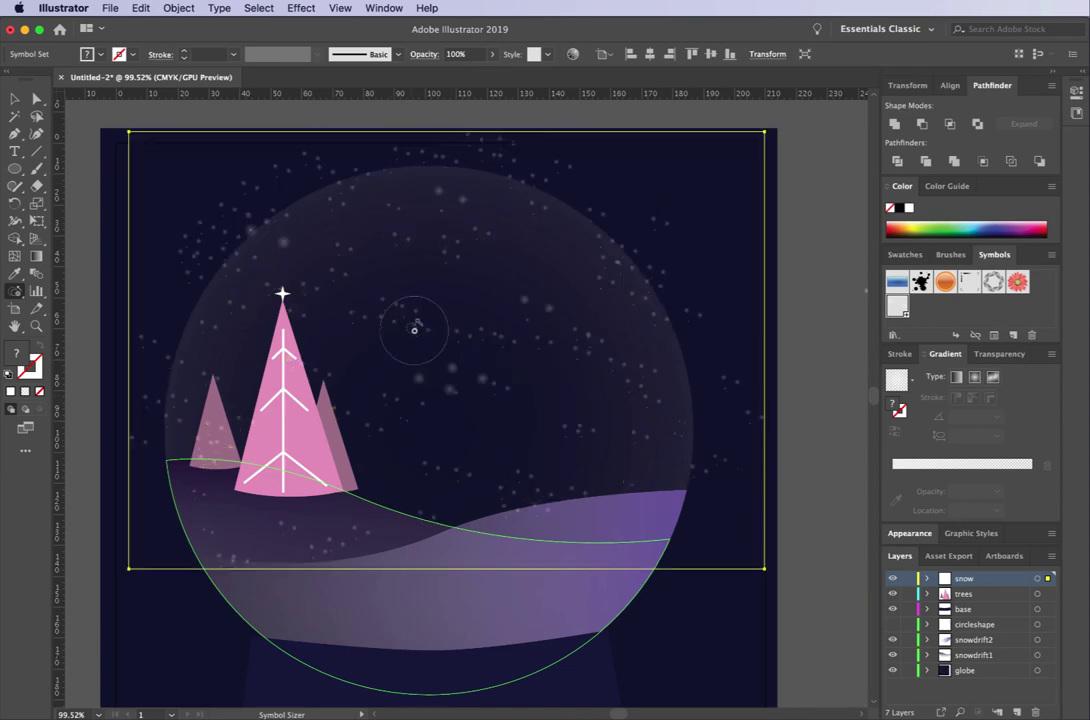
{"action": "left_click", "coordinate": [414, 330]}
{"action": "mouse_move", "coordinate": [599, 271]}
{"action": "left_mouse_down"}
{"action": "mouse_move", "coordinate": [527, 218]}
{"action": "mouse_move", "coordinate": [549, 209]}
{"action": "left_mouse_up"}
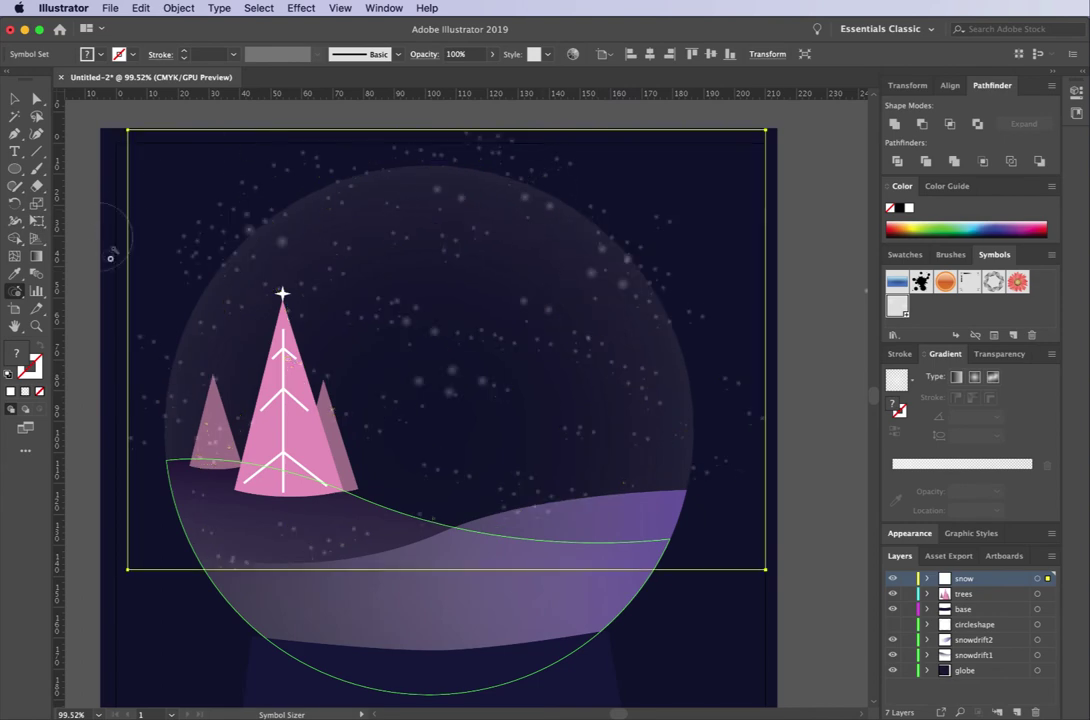
{"action": "left_click", "coordinate": [220, 285]}
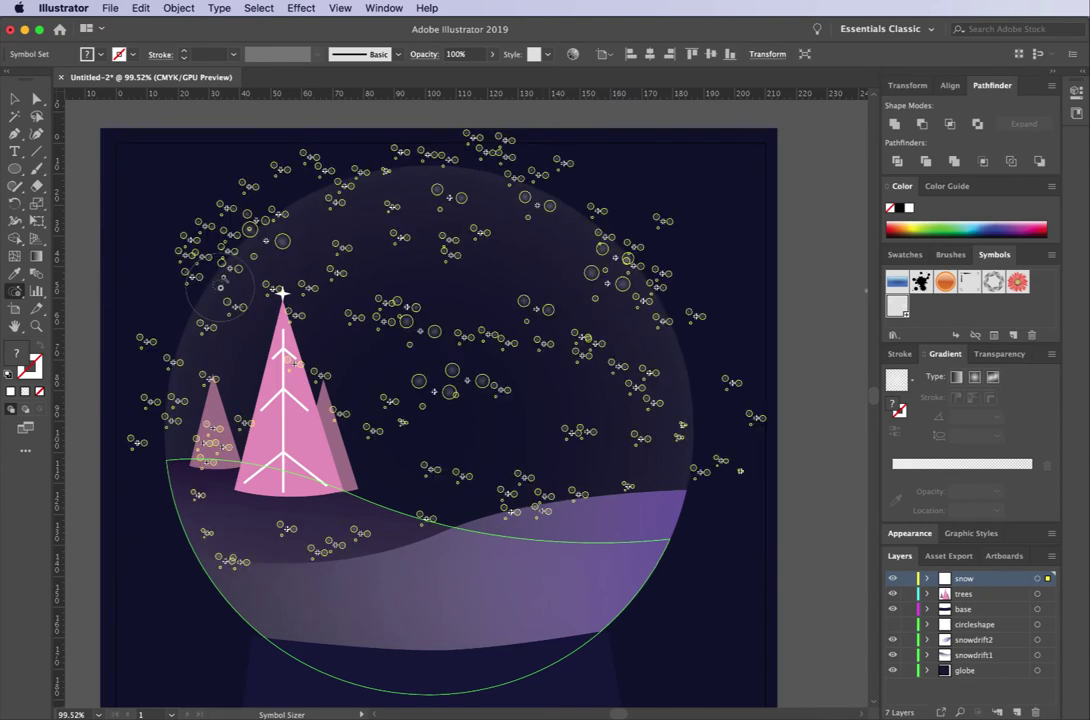
{"action": "left_click", "coordinate": [302, 163]}
{"action": "left_click_drag", "start_coordinate": [237, 200], "coordinate": [230, 194]}
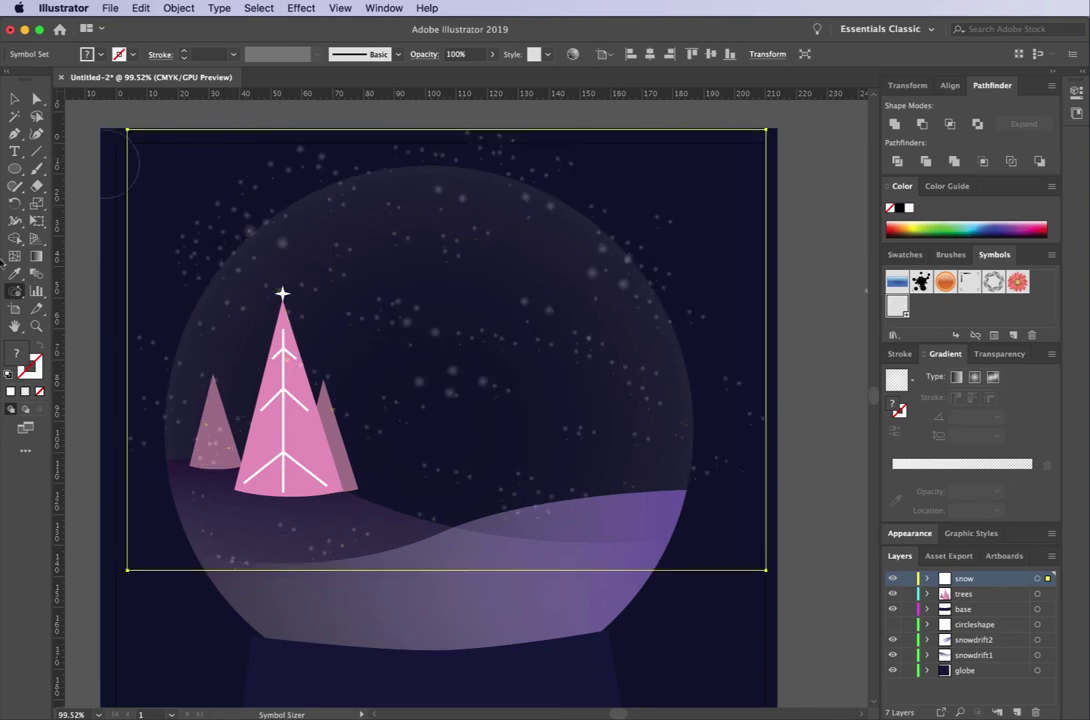
- Rotate snowflakes around the centre, the trees, the rear snowdrift and the right side with the Symbol Spinner
{"action": "left_click", "coordinate": [14, 293]}
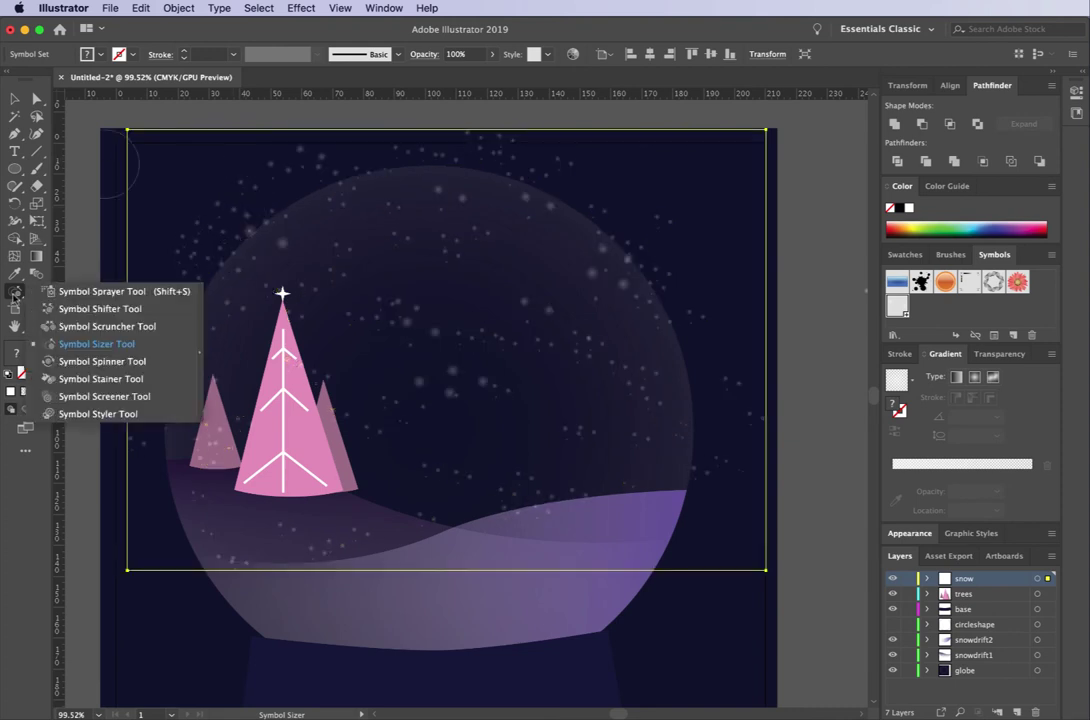
{"action": "left_click", "coordinate": [137, 367]}
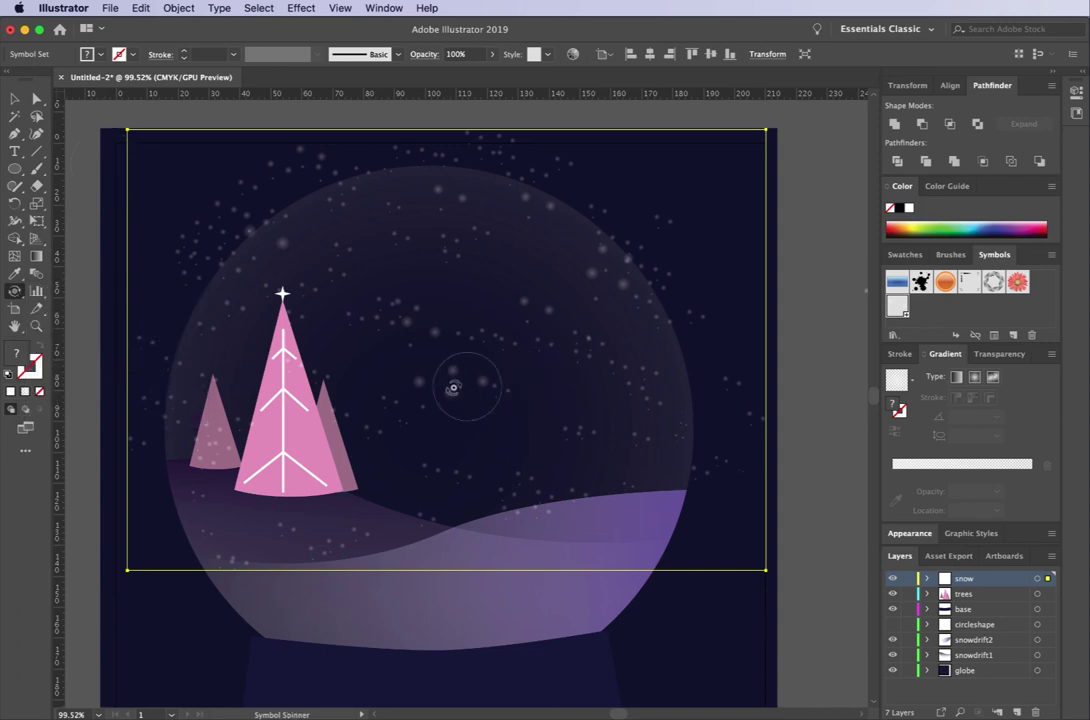
{"action": "mouse_move", "coordinate": [462, 384]}
{"action": "left_mouse_down"}
{"action": "mouse_move", "coordinate": [504, 376]}
{"action": "mouse_move", "coordinate": [498, 407]}
{"action": "mouse_move", "coordinate": [450, 448]}
{"action": "left_mouse_up"}
{"action": "mouse_move", "coordinate": [297, 511]}
{"action": "left_mouse_down"}
{"action": "mouse_move", "coordinate": [376, 456]}
{"action": "mouse_move", "coordinate": [270, 459]}
{"action": "mouse_move", "coordinate": [216, 546]}
{"action": "mouse_move", "coordinate": [252, 561]}
{"action": "mouse_move", "coordinate": [285, 530]}
{"action": "mouse_move", "coordinate": [286, 569]}
{"action": "mouse_move", "coordinate": [261, 565]}
{"action": "mouse_move", "coordinate": [237, 481]}
{"action": "mouse_move", "coordinate": [283, 465]}
{"action": "mouse_move", "coordinate": [302, 573]}
{"action": "mouse_move", "coordinate": [278, 532]}
{"action": "mouse_move", "coordinate": [332, 574]}
{"action": "mouse_move", "coordinate": [476, 531]}
{"action": "mouse_move", "coordinate": [398, 425]}
{"action": "mouse_move", "coordinate": [170, 547]}
{"action": "left_mouse_up"}
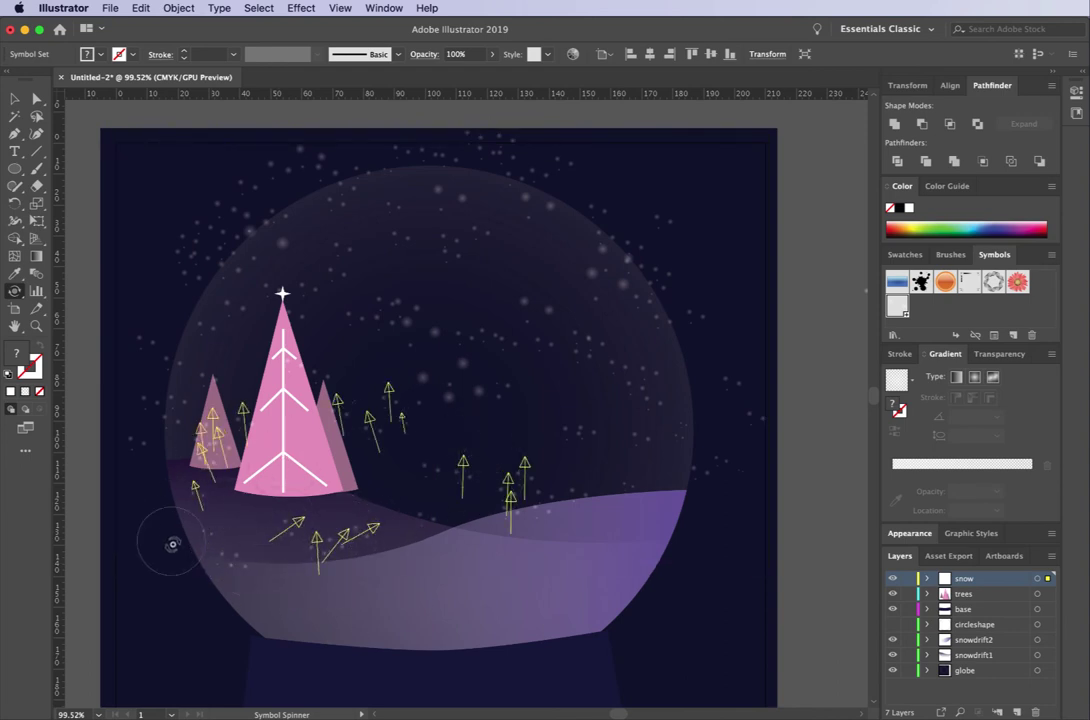
{"action": "mouse_move", "coordinate": [414, 253]}
{"action": "left_mouse_down"}
{"action": "mouse_move", "coordinate": [477, 204]}
{"action": "mouse_move", "coordinate": [469, 282]}
{"action": "mouse_move", "coordinate": [423, 275]}
{"action": "mouse_move", "coordinate": [470, 294]}
{"action": "mouse_move", "coordinate": [490, 264]}
{"action": "mouse_move", "coordinate": [520, 305]}
{"action": "mouse_move", "coordinate": [567, 309]}
{"action": "left_mouse_up"}
{"action": "mouse_move", "coordinate": [623, 353]}
{"action": "left_mouse_down"}
{"action": "mouse_move", "coordinate": [640, 428]}
{"action": "mouse_move", "coordinate": [518, 433]}
{"action": "mouse_move", "coordinate": [455, 470]}
{"action": "mouse_move", "coordinate": [465, 407]}
{"action": "mouse_move", "coordinate": [462, 433]}
{"action": "mouse_move", "coordinate": [436, 440]}
{"action": "mouse_move", "coordinate": [243, 265]}
{"action": "mouse_move", "coordinate": [191, 335]}
{"action": "mouse_move", "coordinate": [440, 175]}
{"action": "mouse_move", "coordinate": [400, 170]}
{"action": "mouse_move", "coordinate": [563, 210]}
{"action": "mouse_move", "coordinate": [520, 195]}
{"action": "mouse_move", "coordinate": [600, 250]}
{"action": "left_mouse_up"}
{"action": "mouse_move", "coordinate": [688, 311]}
{"action": "left_mouse_down"}
{"action": "mouse_move", "coordinate": [660, 290]}
{"action": "mouse_move", "coordinate": [580, 296]}
{"action": "mouse_move", "coordinate": [720, 474]}
{"action": "mouse_move", "coordinate": [660, 465]}
{"action": "left_mouse_up"}
- Scale the snow symbol set down slightly and nudge it right and up to centre it over the globe
{"action": "key", "text": "v"}
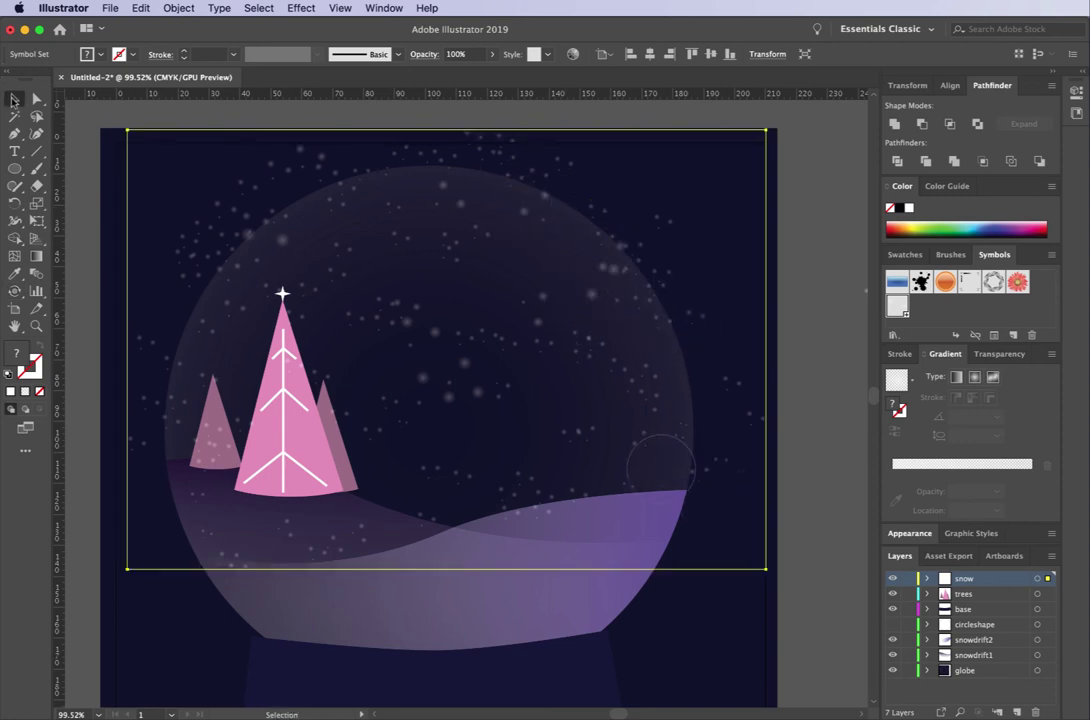
{"action": "left_click_drag", "start_coordinate": [765, 127], "coordinate": [724, 154]}
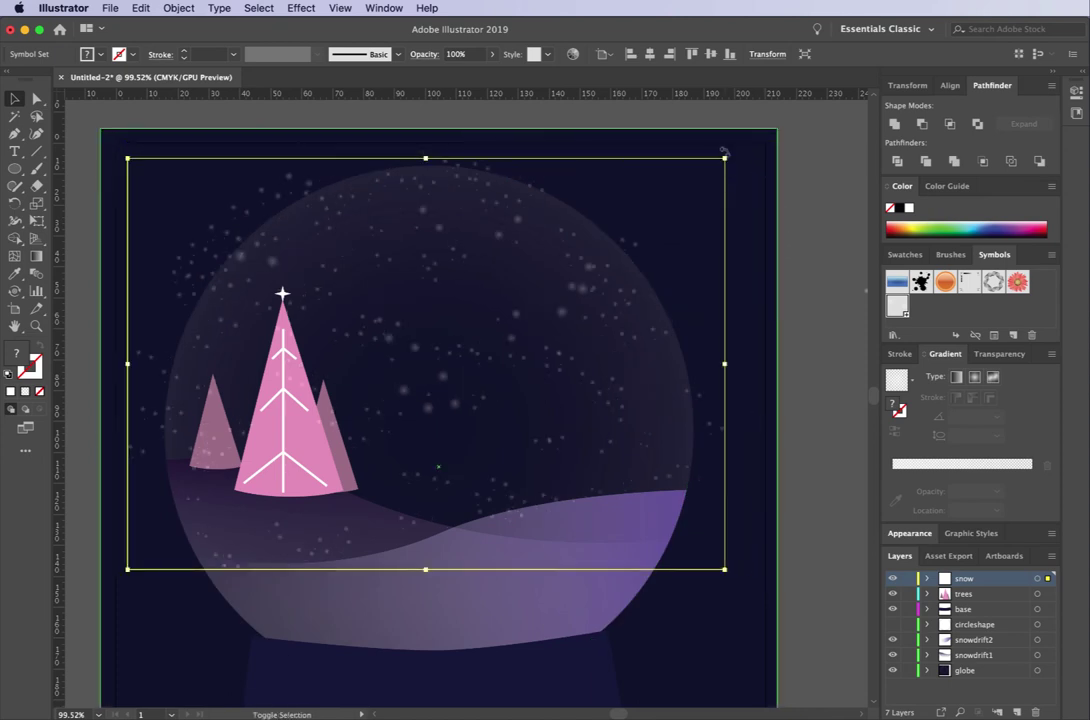
{"action": "key", "text": "shift+Right"}
{"action": "key", "text": "Up"}
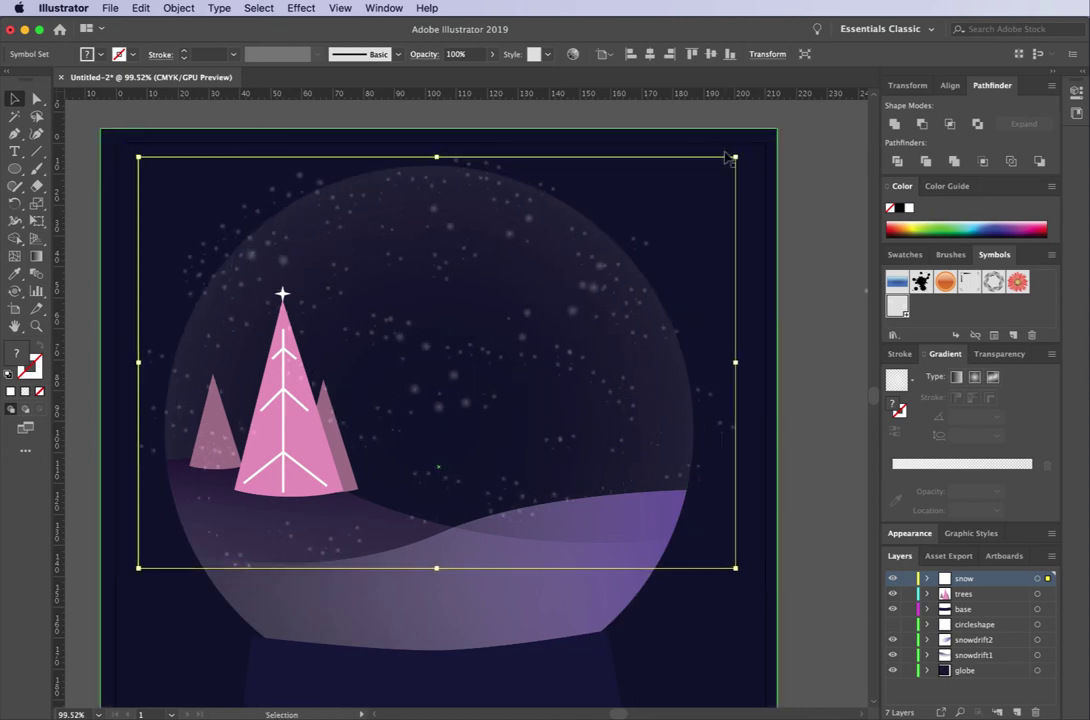
{"action": "key", "text": "Up"}
{"action": "key", "text": "Up"}
{"action": "key", "text": "Up"}
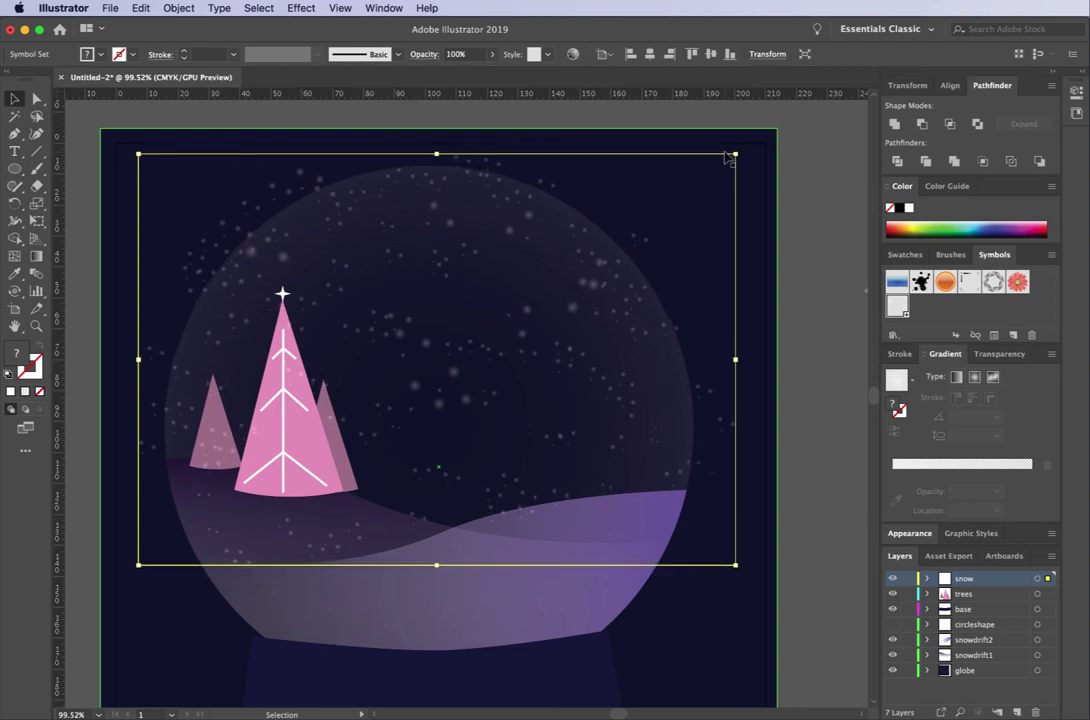
{"action": "left_click", "coordinate": [786, 401]}
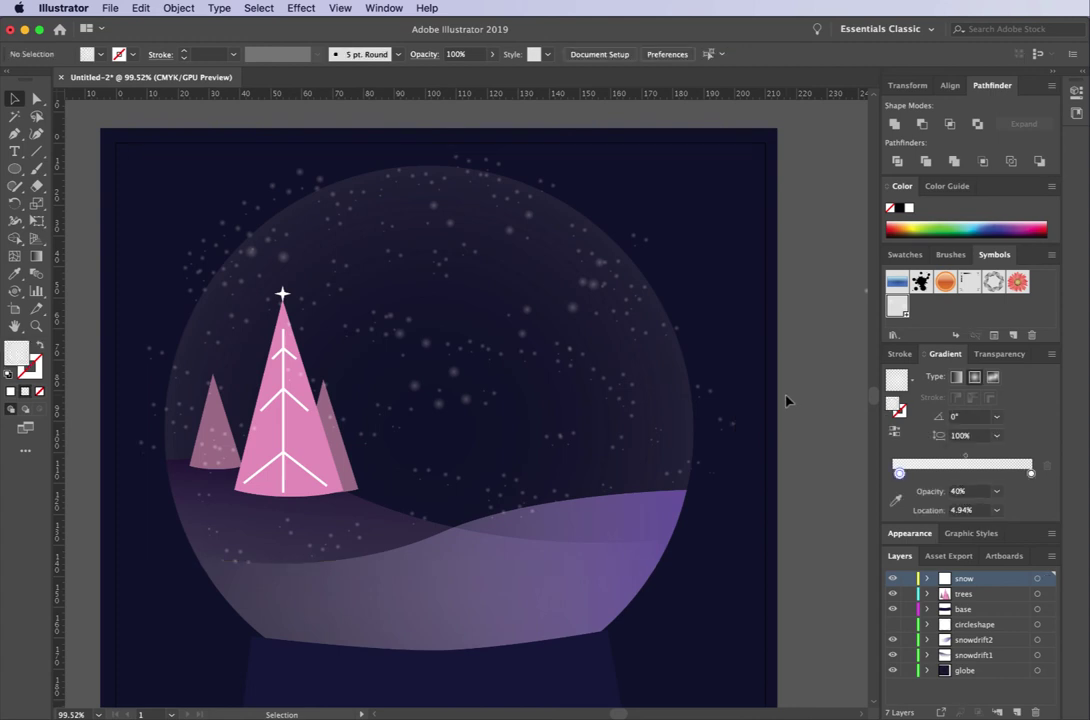
- Copy the circle from the circleshape layer in place onto the snow layer and keep the circleshape layer hidden
{"action": "left_click", "coordinate": [985, 629]}
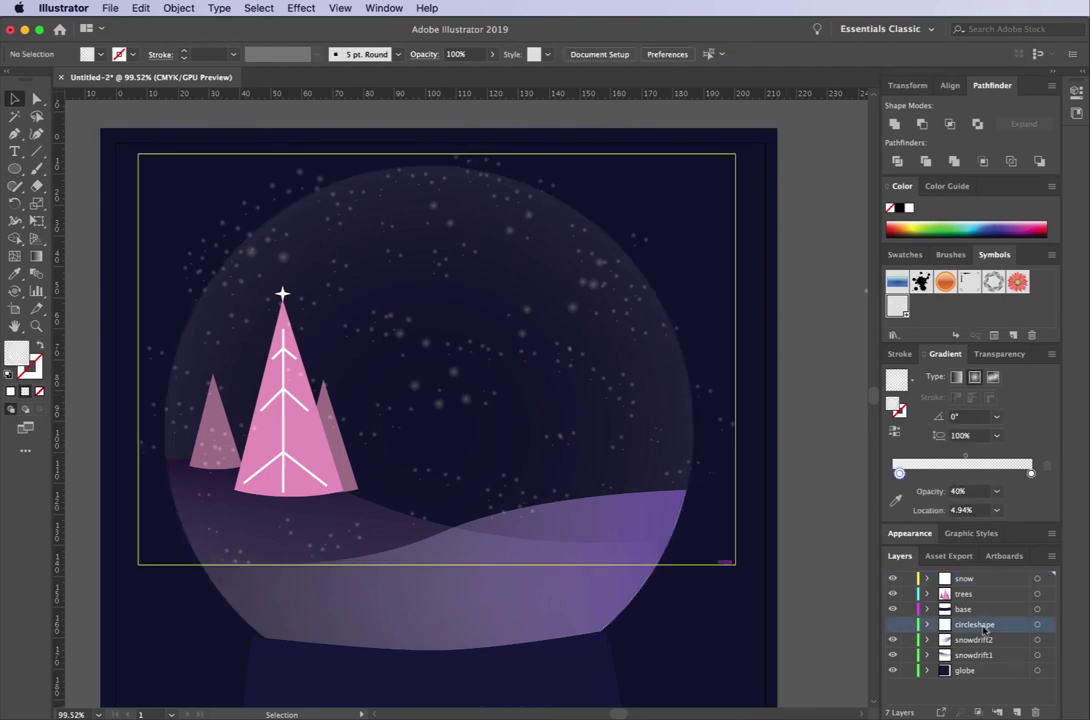
{"action": "left_click", "coordinate": [893, 626]}
{"action": "left_click", "coordinate": [590, 489]}
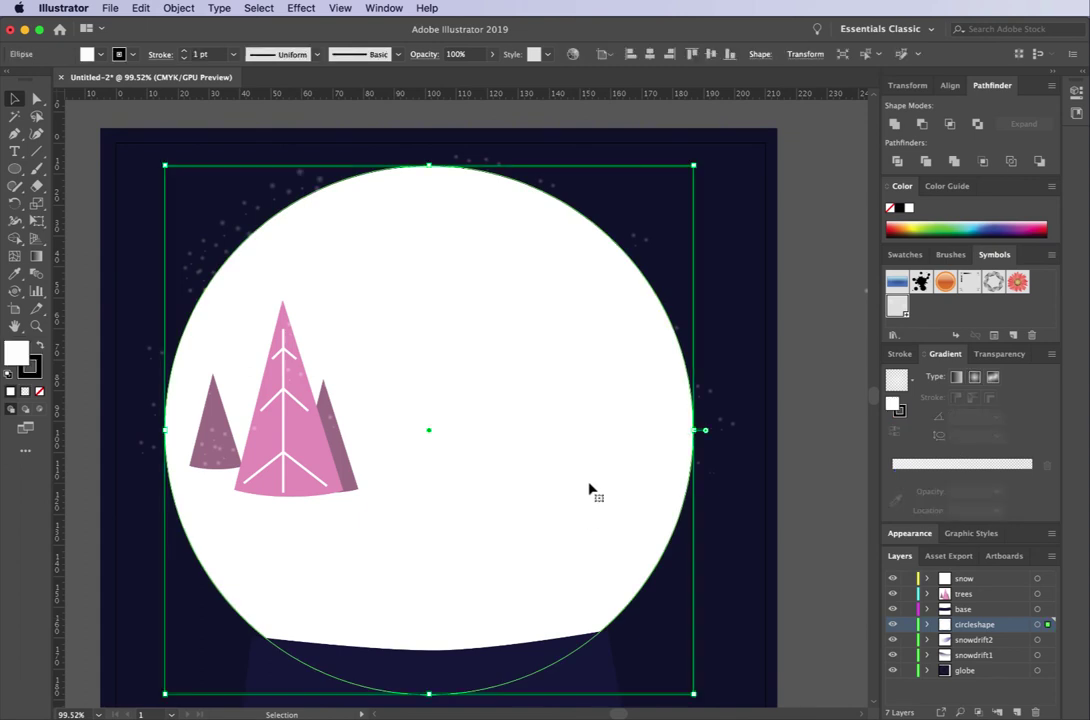
{"action": "key", "text": "super+c"}
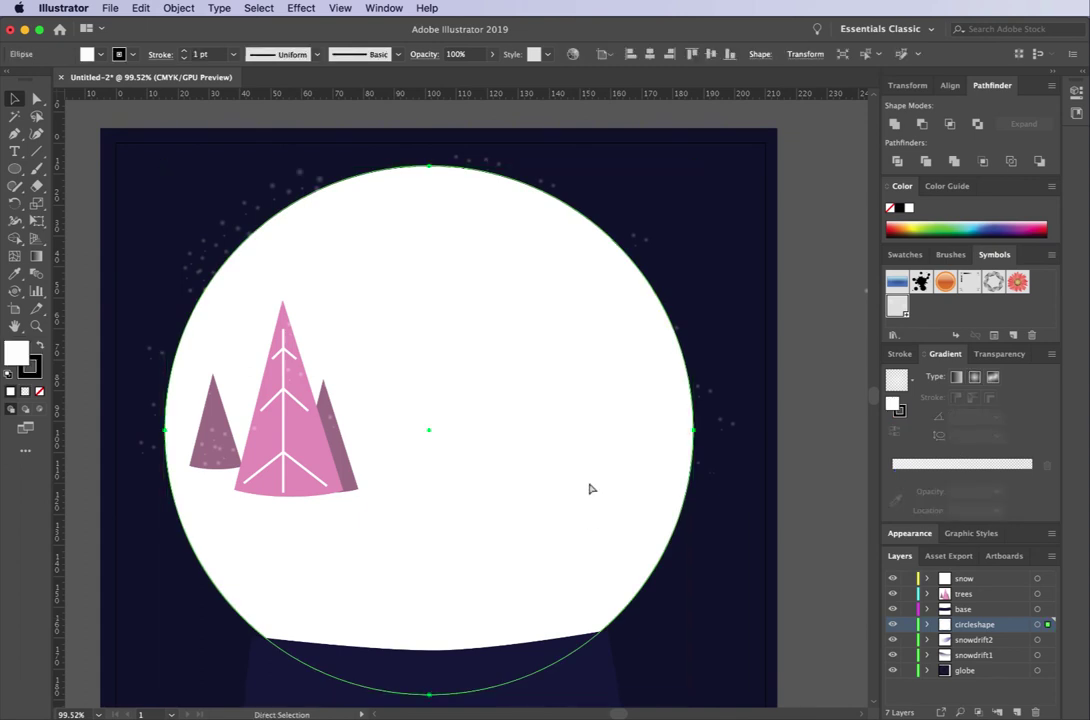
{"action": "left_click", "coordinate": [892, 625]}
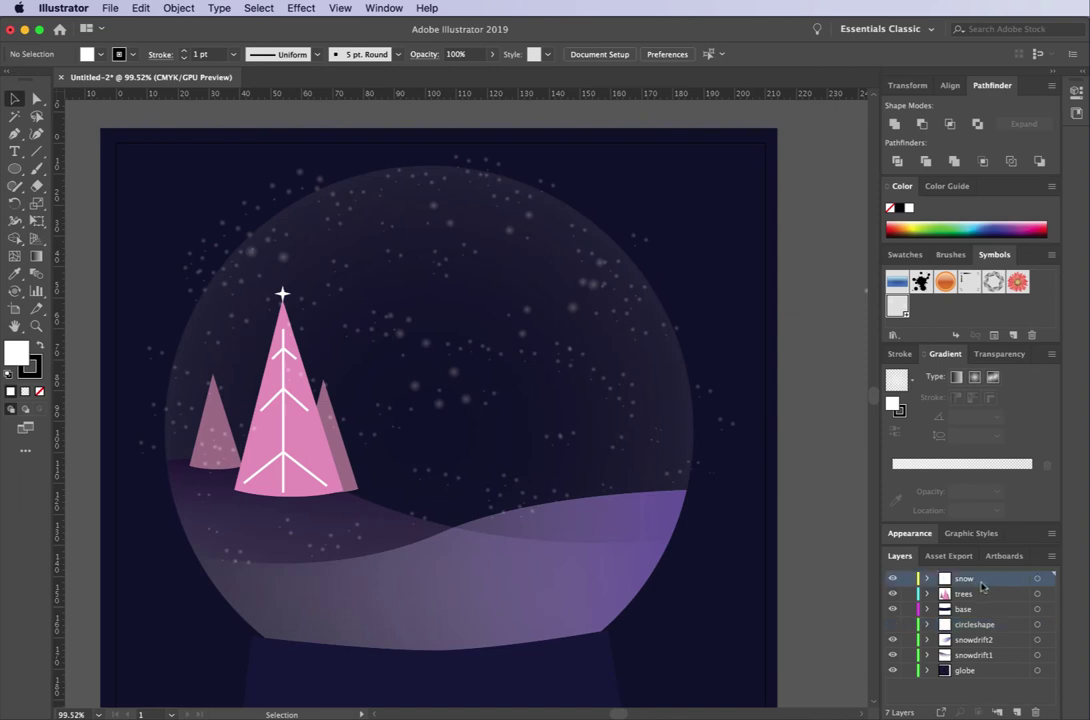
{"action": "key", "text": "super+z"}
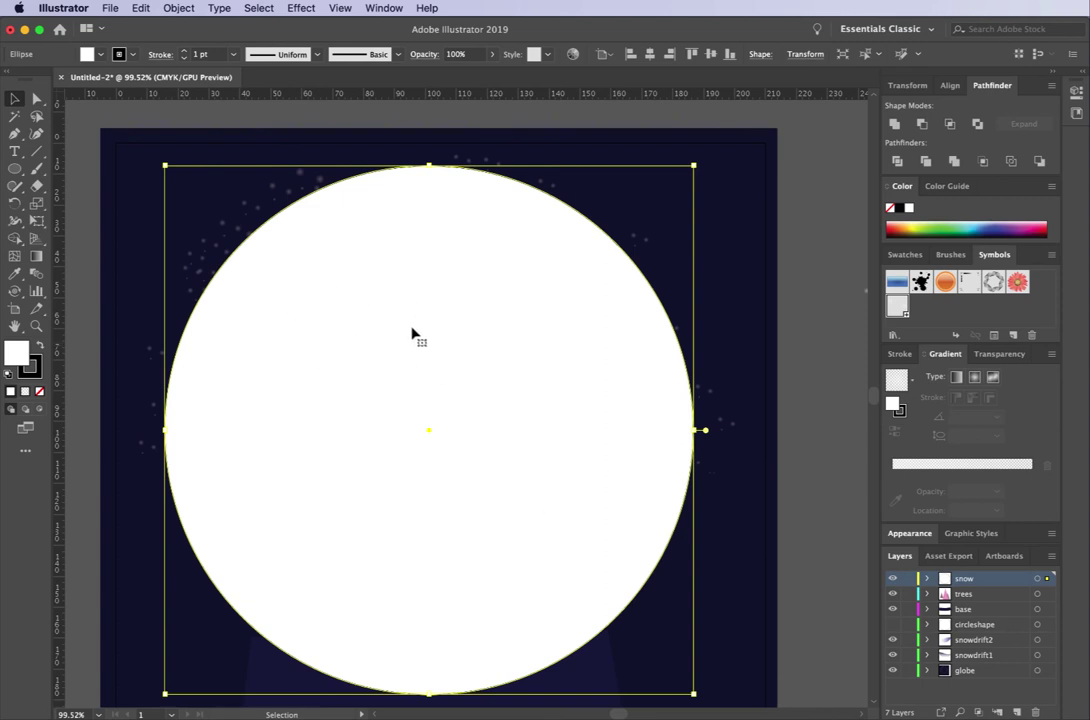
- Clip the snow symbol set to the pasted circle with a clipping mask so snow stays inside the globe
{"action": "left_click", "coordinate": [208, 244], "text": "shift"}
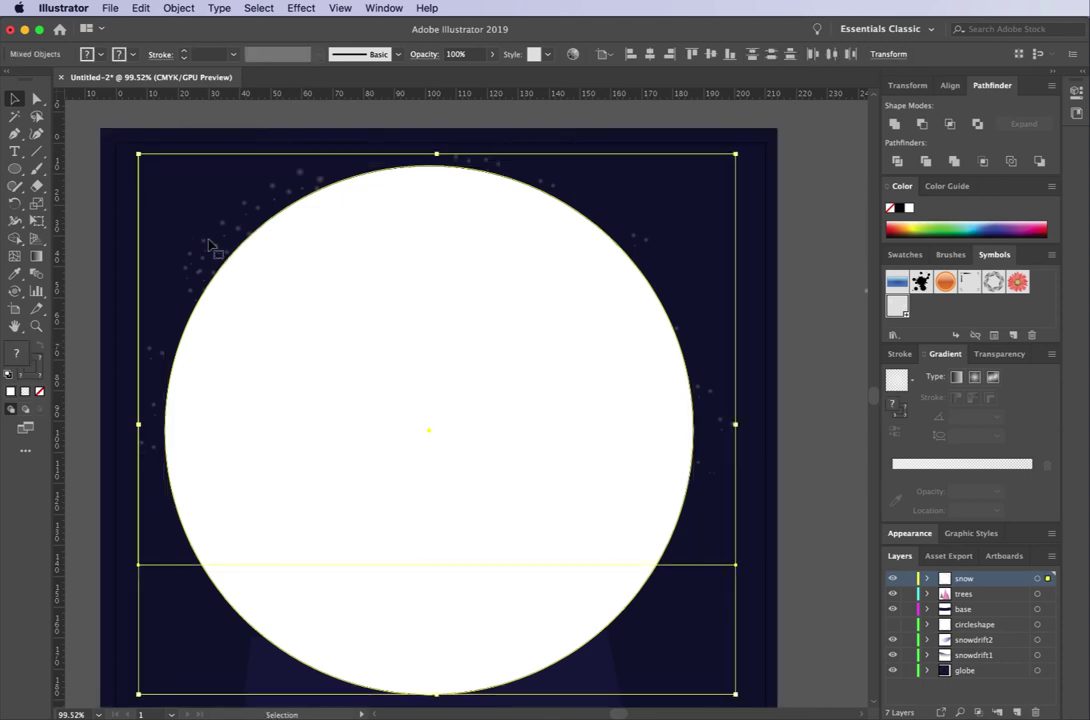
{"action": "right_click", "coordinate": [367, 262]}
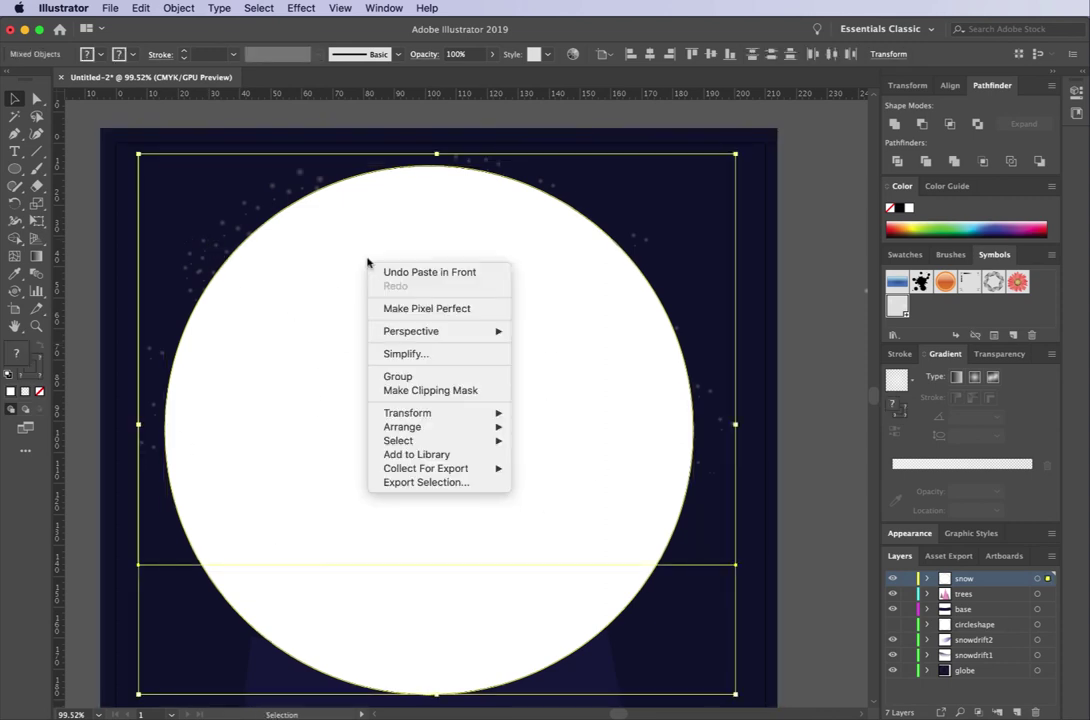
{"action": "left_click", "coordinate": [432, 390]}
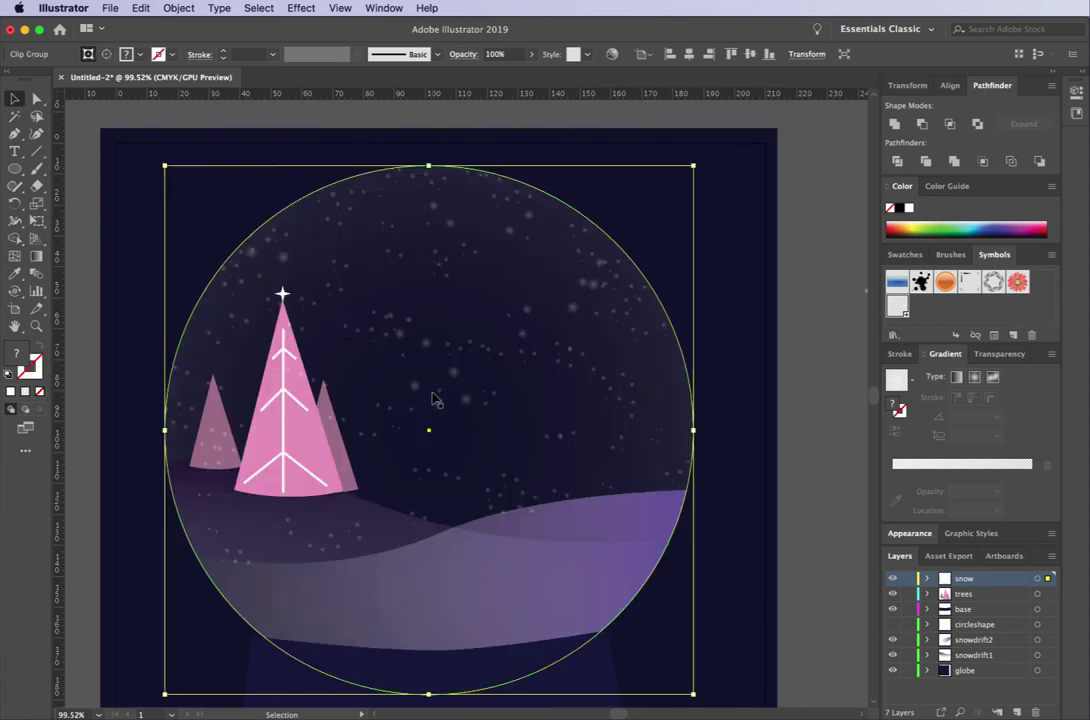
{"action": "key", "text": "super+shift+a"}
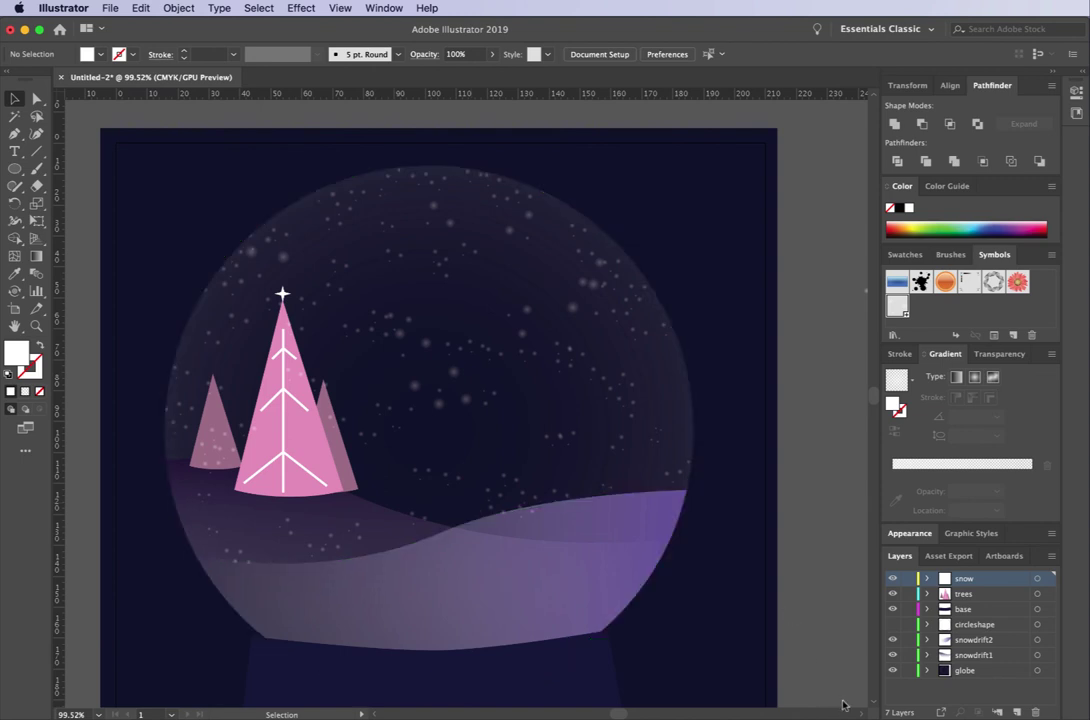
- Move the circleshape layer above the snow layer and make it visible
{"action": "left_click", "coordinate": [986, 627]}
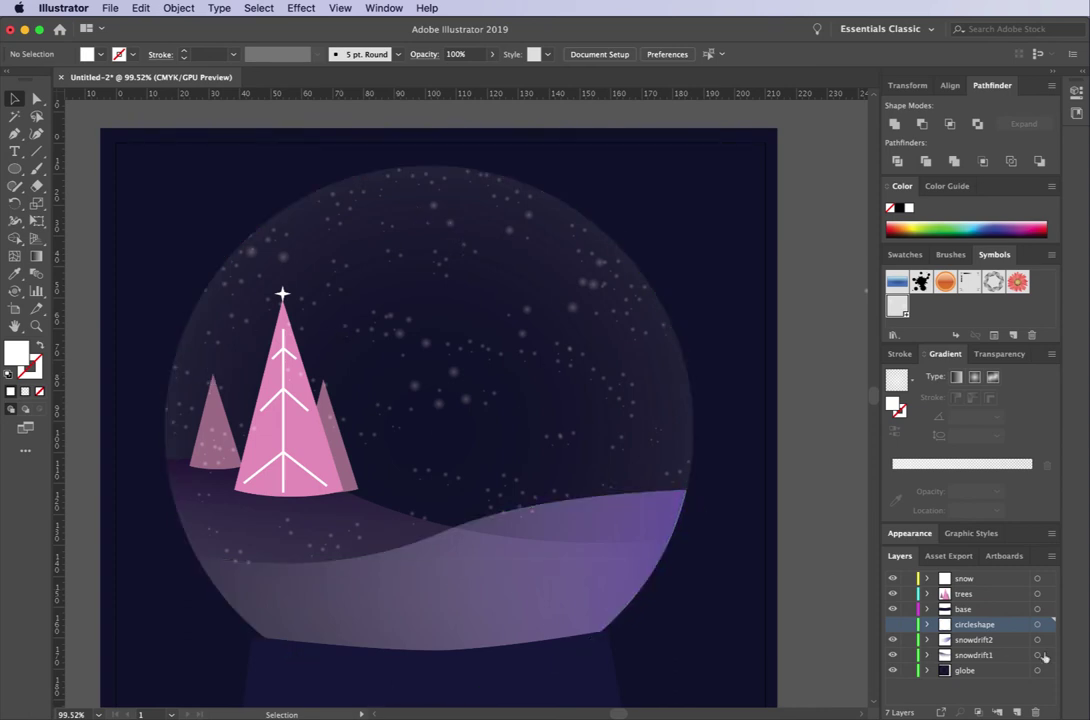
{"action": "left_click_drag", "start_coordinate": [985, 628], "coordinate": [977, 578]}
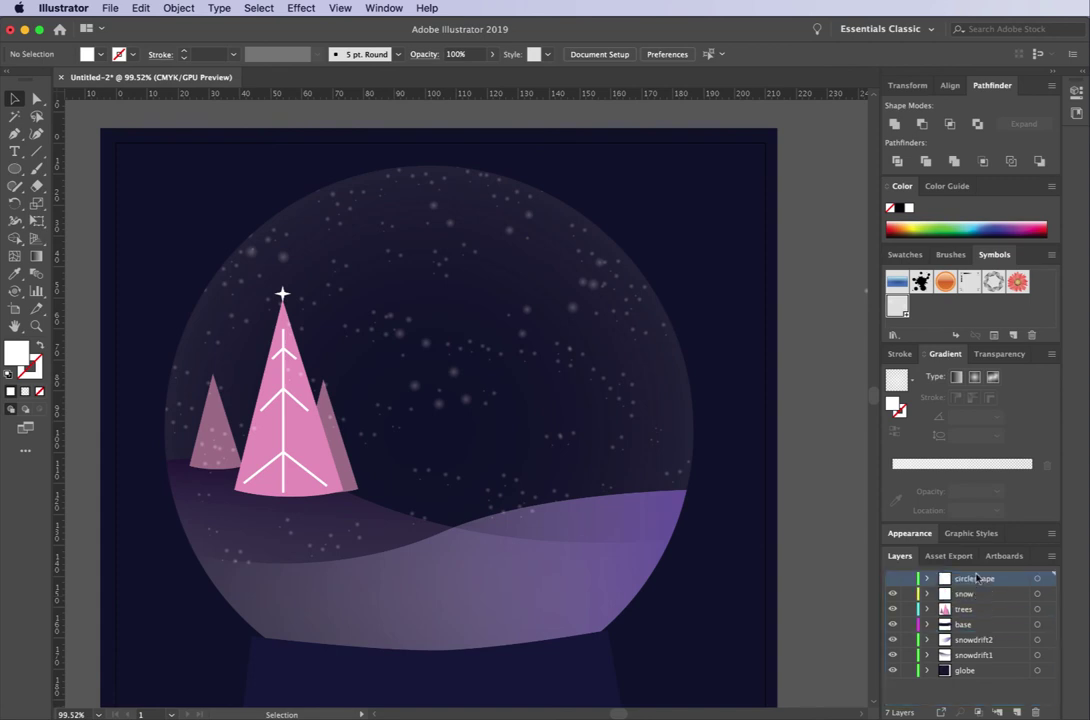
{"action": "left_click", "coordinate": [893, 580]}
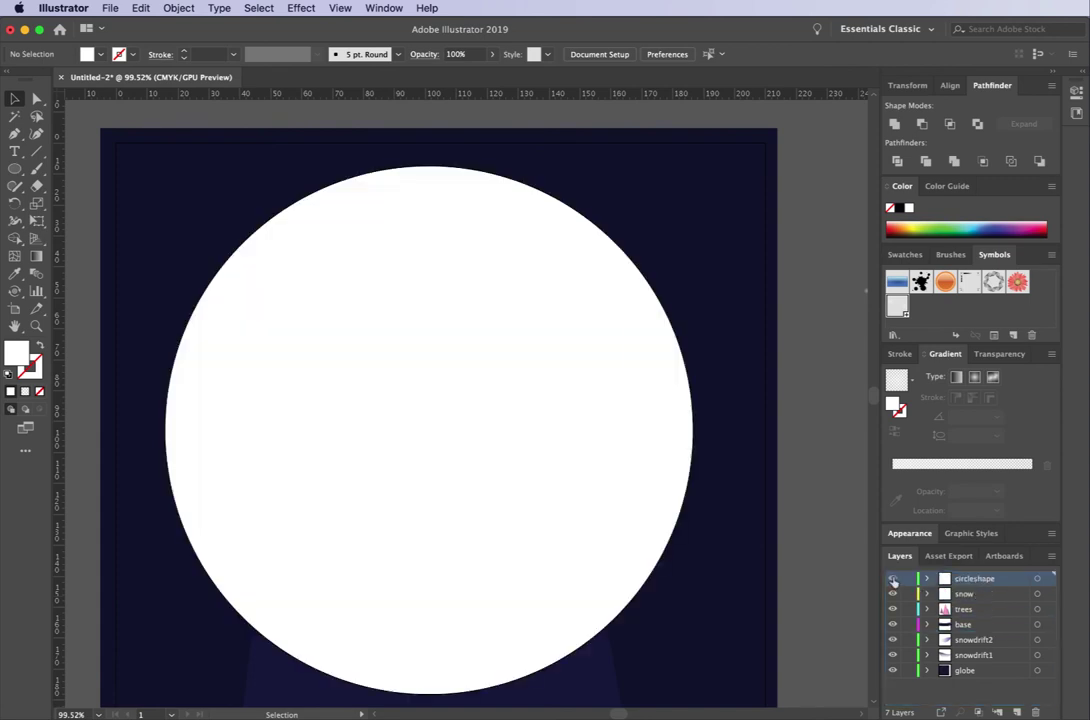
- Copy the circle in place onto a new top layer and hide the circleshape layer
{"action": "left_click", "coordinate": [426, 344]}
{"action": "key", "text": "a"}
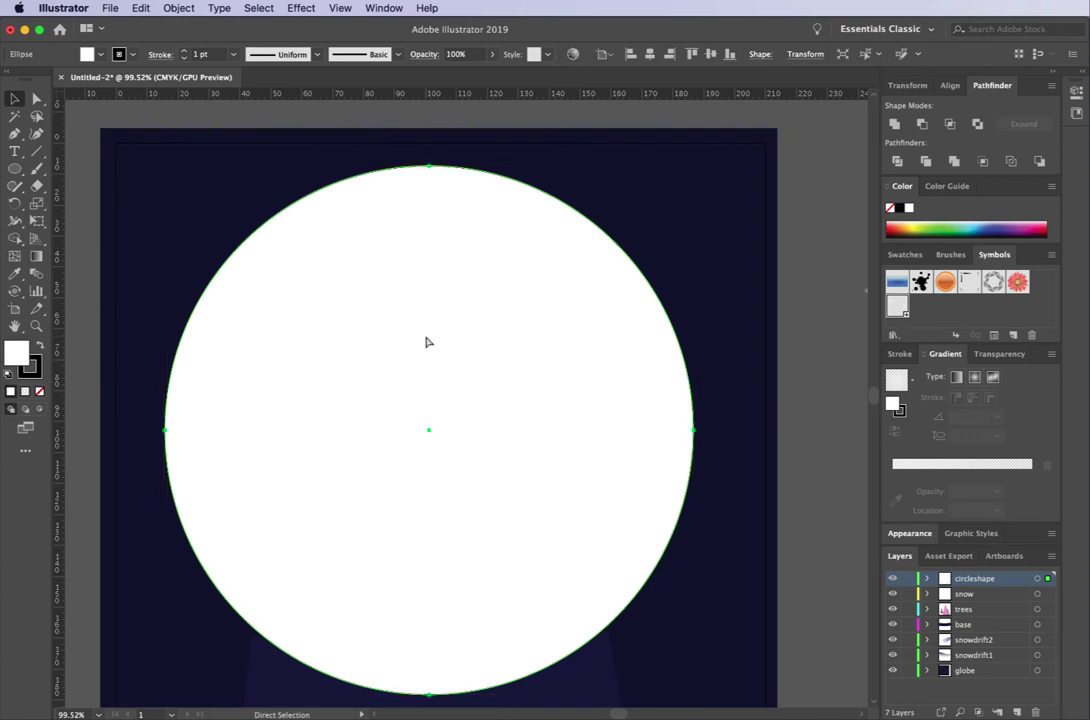
{"action": "key", "text": "super+c"}
{"action": "key", "text": "super+l"}
{"action": "key", "text": "super+f"}
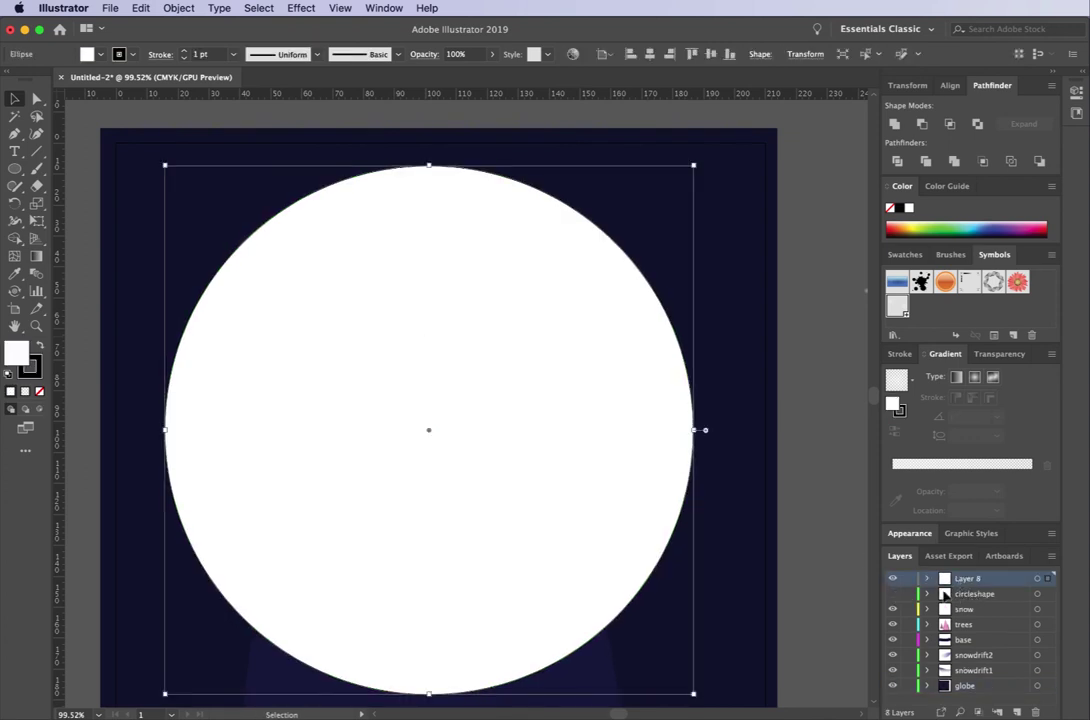
- Scale the copied circle down to about 78% and place it inside the globe, towards its upper part
{"action": "left_click_drag", "start_coordinate": [486, 431], "coordinate": [507, 453]}
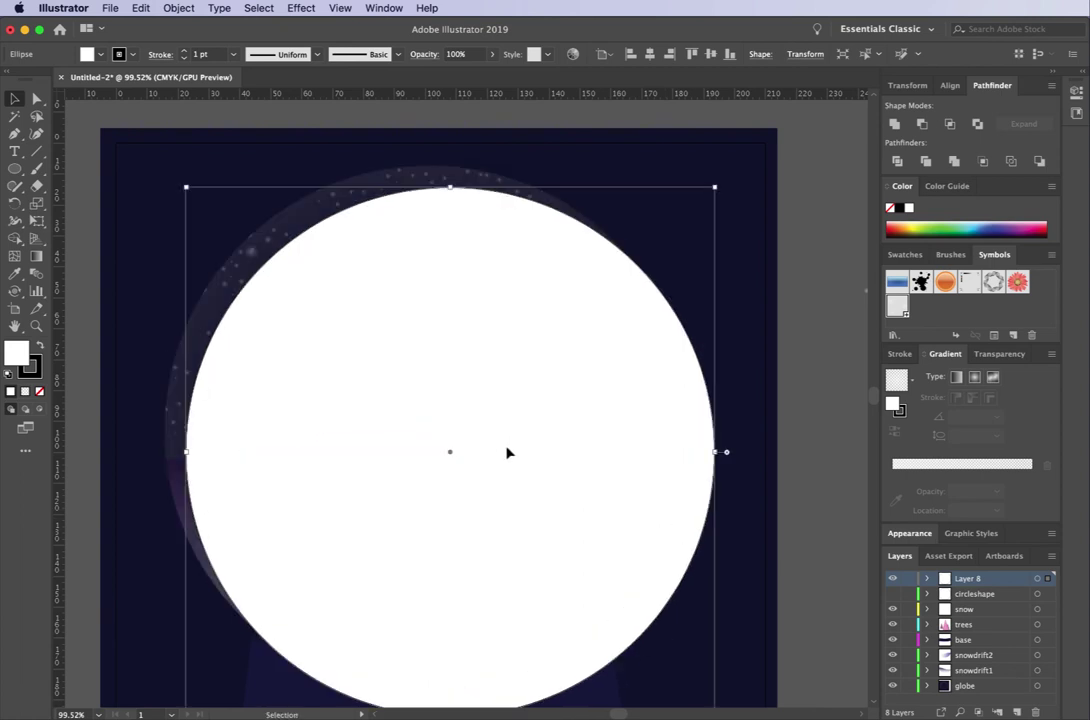
{"action": "scroll", "coordinate": [611, 470], "scroll_direction": "down", "scroll_amount": 3}
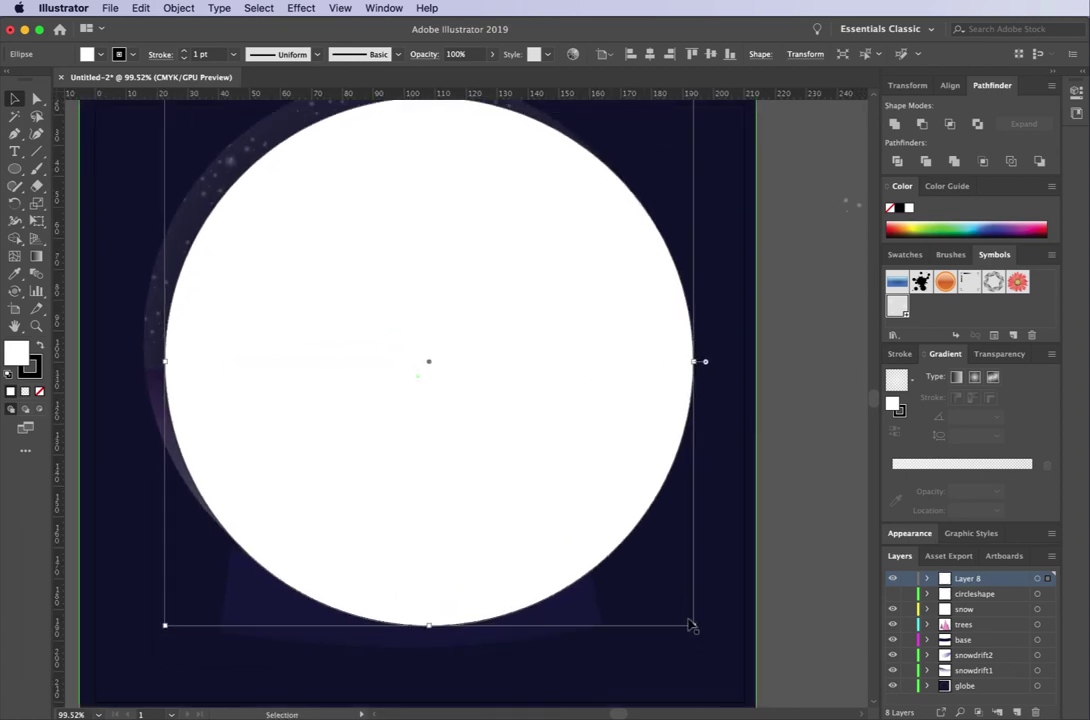
{"action": "left_click_drag", "start_coordinate": [689, 624], "coordinate": [606, 518]}
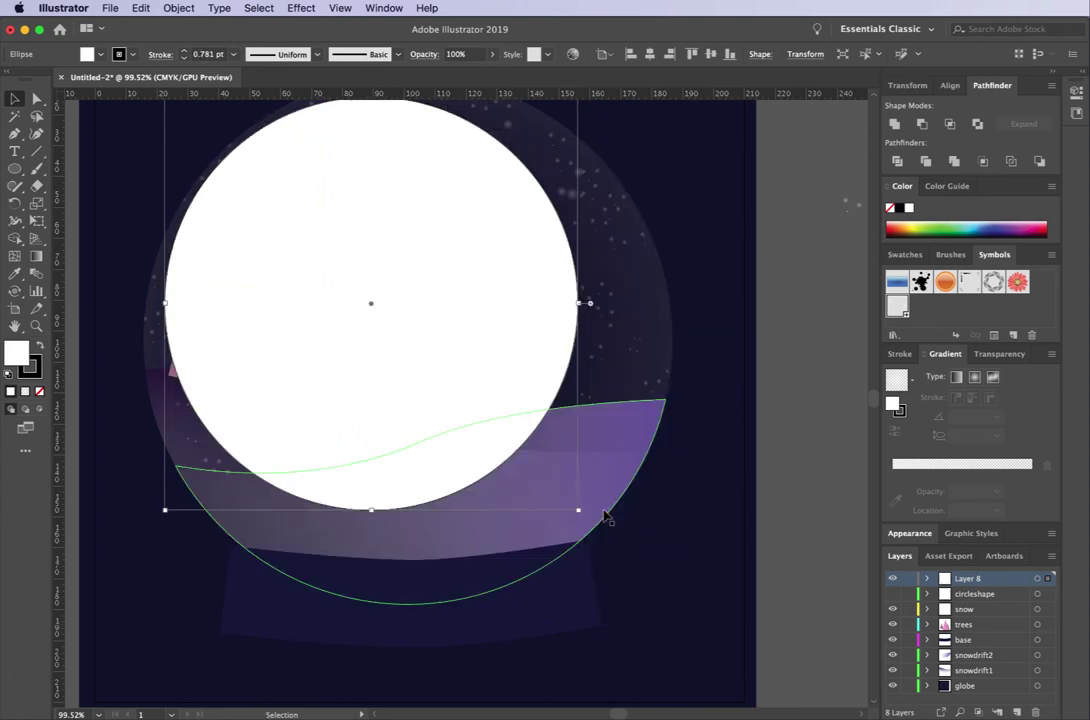
{"action": "scroll", "coordinate": [604, 517], "scroll_direction": "up", "scroll_amount": 2}
{"action": "scroll", "coordinate": [604, 517], "scroll_direction": "left", "scroll_amount": 3}
{"action": "left_click_drag", "start_coordinate": [570, 428], "coordinate": [600, 431]}
- Duplicate the smaller white circle slightly down and to the right, and fill the duplicate dark green
{"action": "left_click_drag", "start_coordinate": [590, 367], "coordinate": [614, 378]}
{"action": "left_click", "coordinate": [948, 231]}
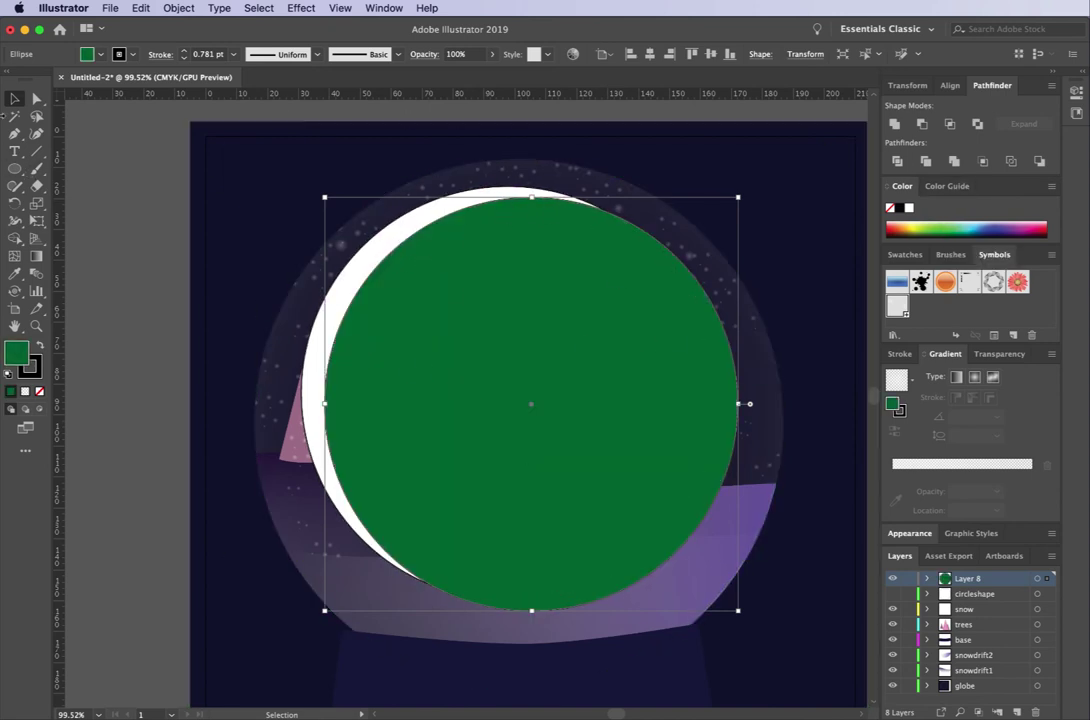
{"action": "left_click", "coordinate": [132, 201]}
- Enlarge the green circle slightly and shift it to leave a thin white crescent exposed along the upper left
{"action": "left_click_drag", "start_coordinate": [533, 370], "coordinate": [523, 386]}
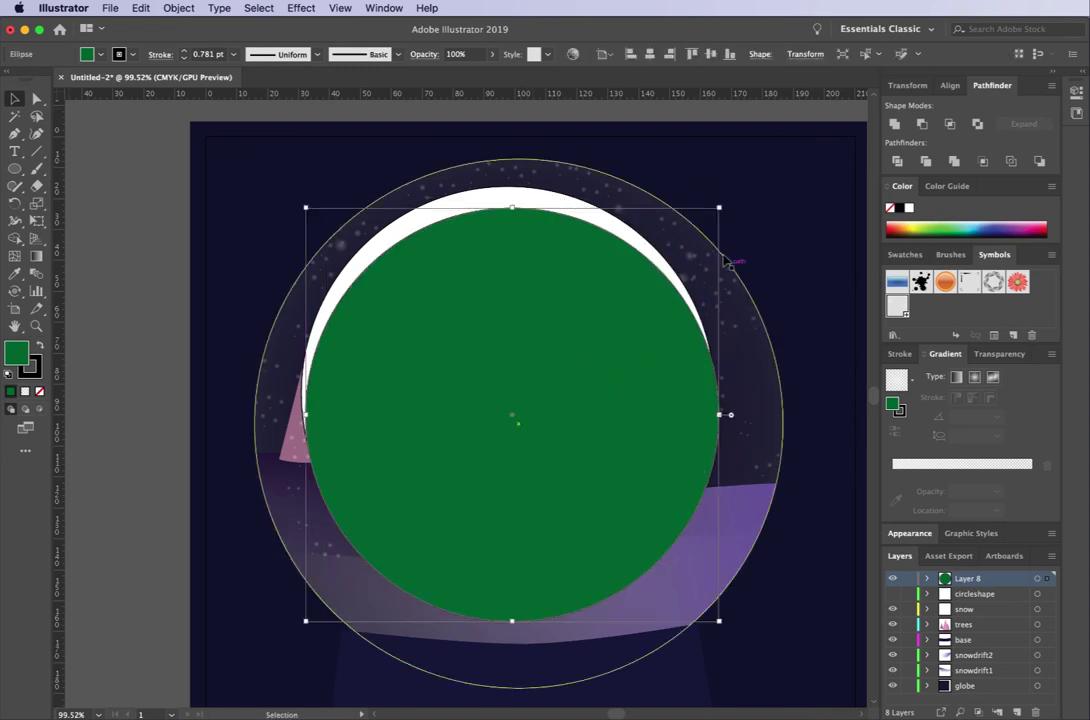
{"action": "mouse_move", "coordinate": [720, 207]}
{"action": "left_mouse_down"}
{"action": "mouse_move", "coordinate": [740, 200]}
{"action": "mouse_move", "coordinate": [729, 197]}
{"action": "left_mouse_up"}
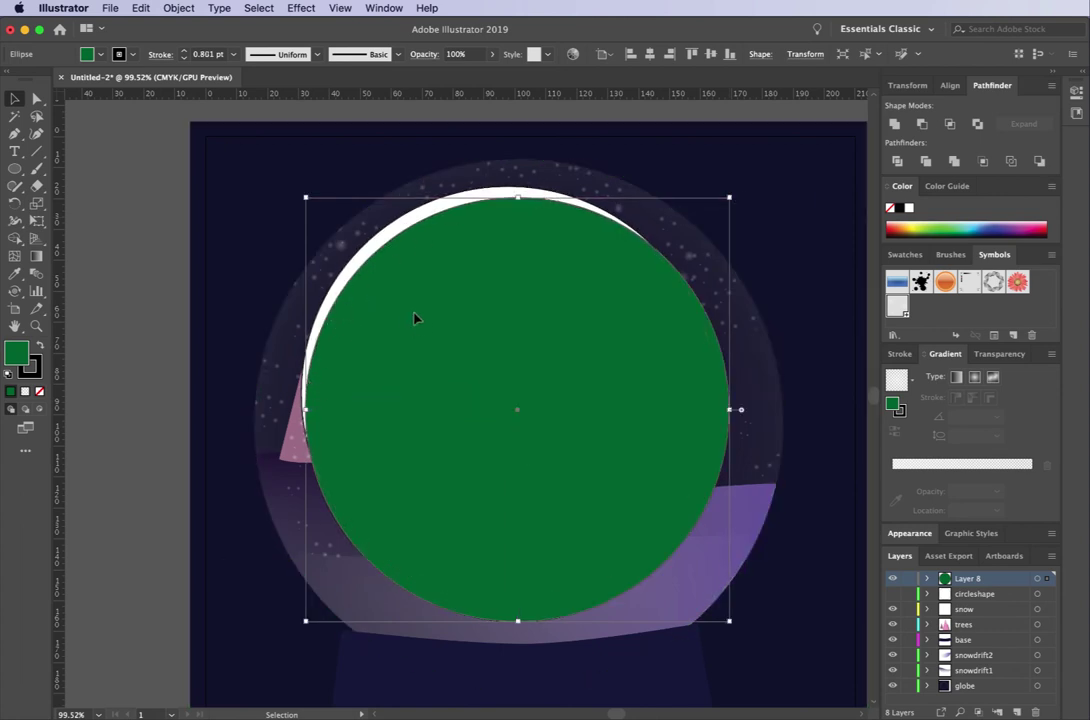
{"action": "left_click_drag", "start_coordinate": [417, 318], "coordinate": [416, 312]}
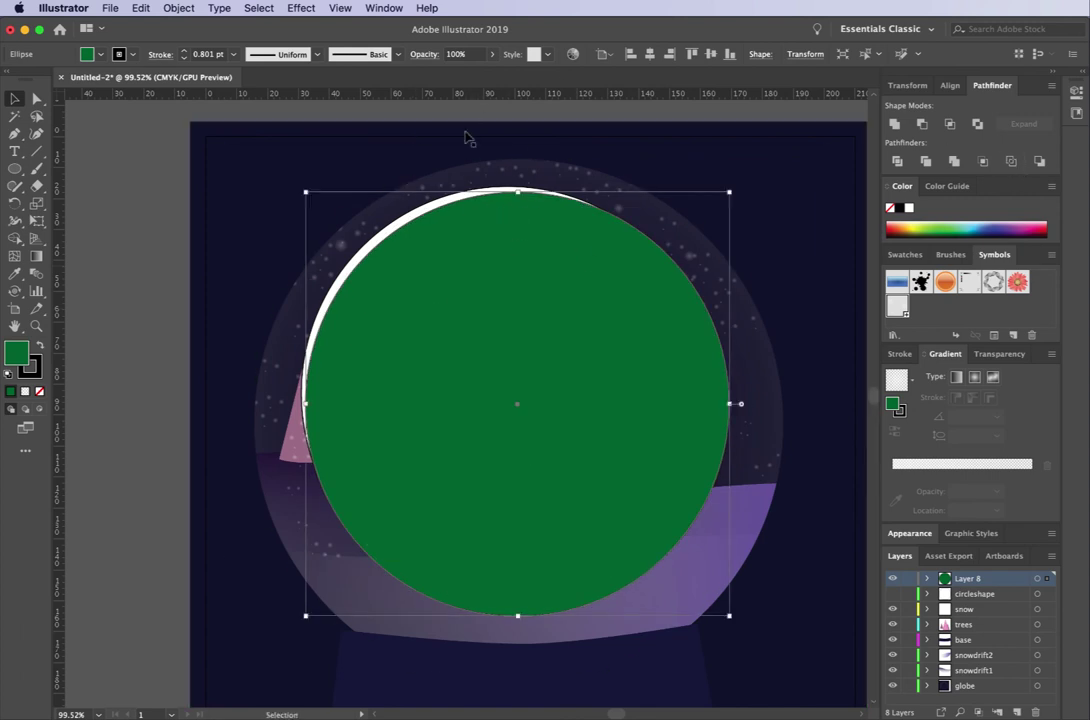
- Subtract the green circle from the white one with Minus Front and erase a small gap near the crescent's upper-right end
{"action": "left_click", "coordinate": [457, 199], "text": "shift"}
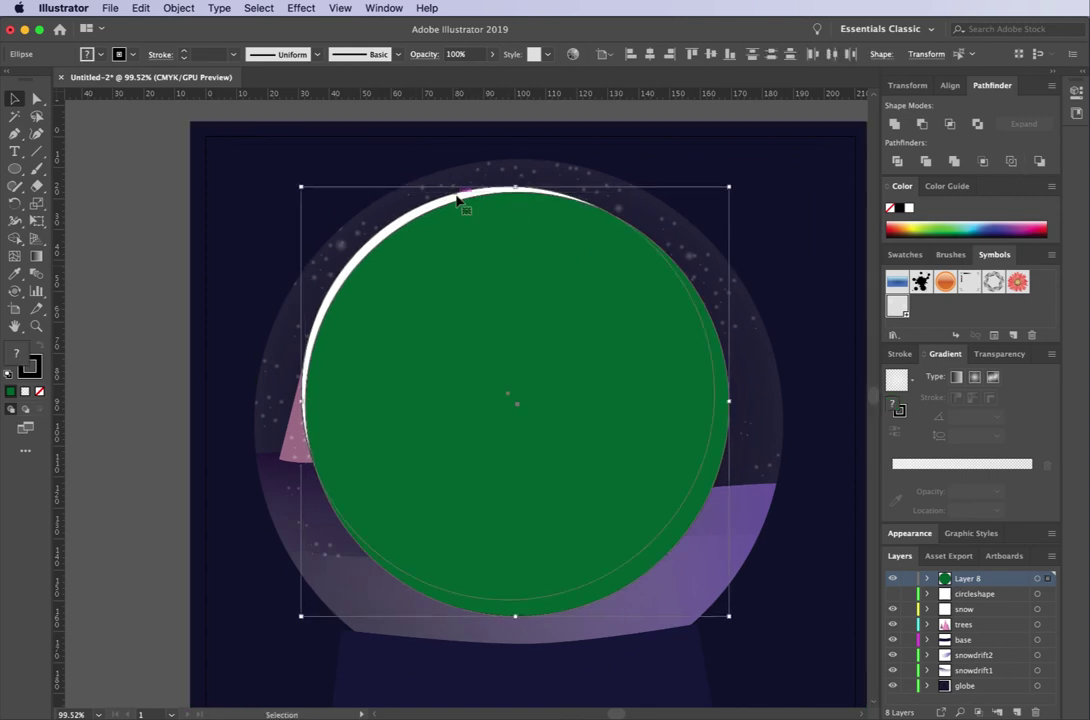
{"action": "left_click", "coordinate": [953, 161]}
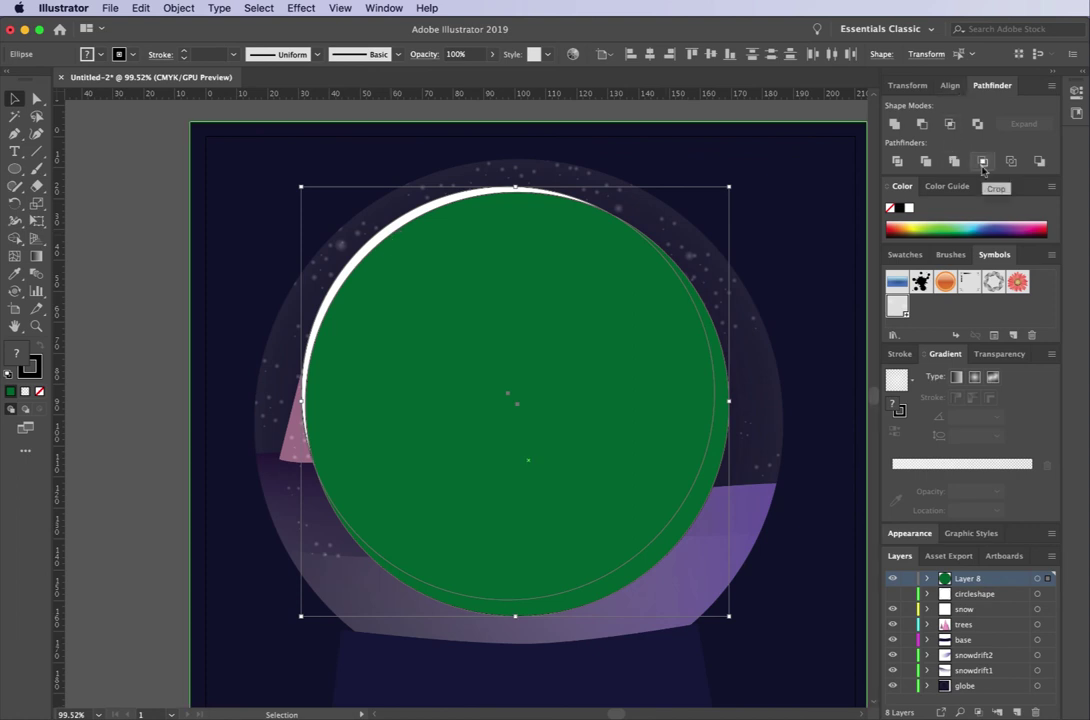
{"action": "left_click", "coordinate": [922, 124]}
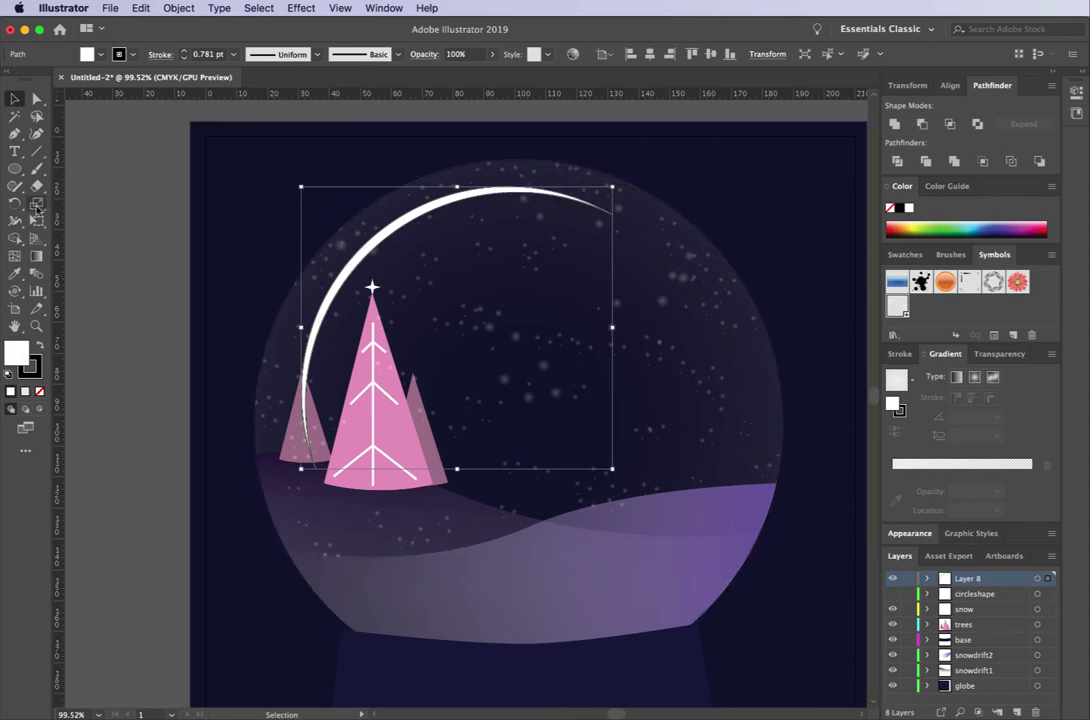
{"action": "left_click", "coordinate": [37, 186]}
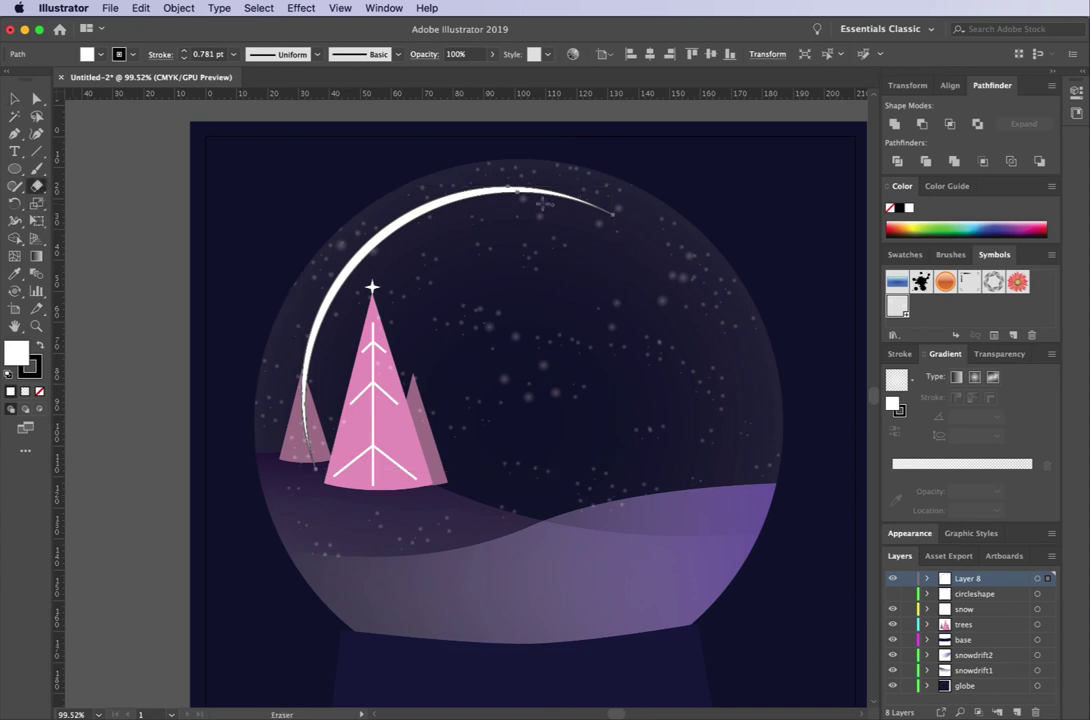
{"action": "left_click_drag", "start_coordinate": [512, 192], "coordinate": [546, 199]}
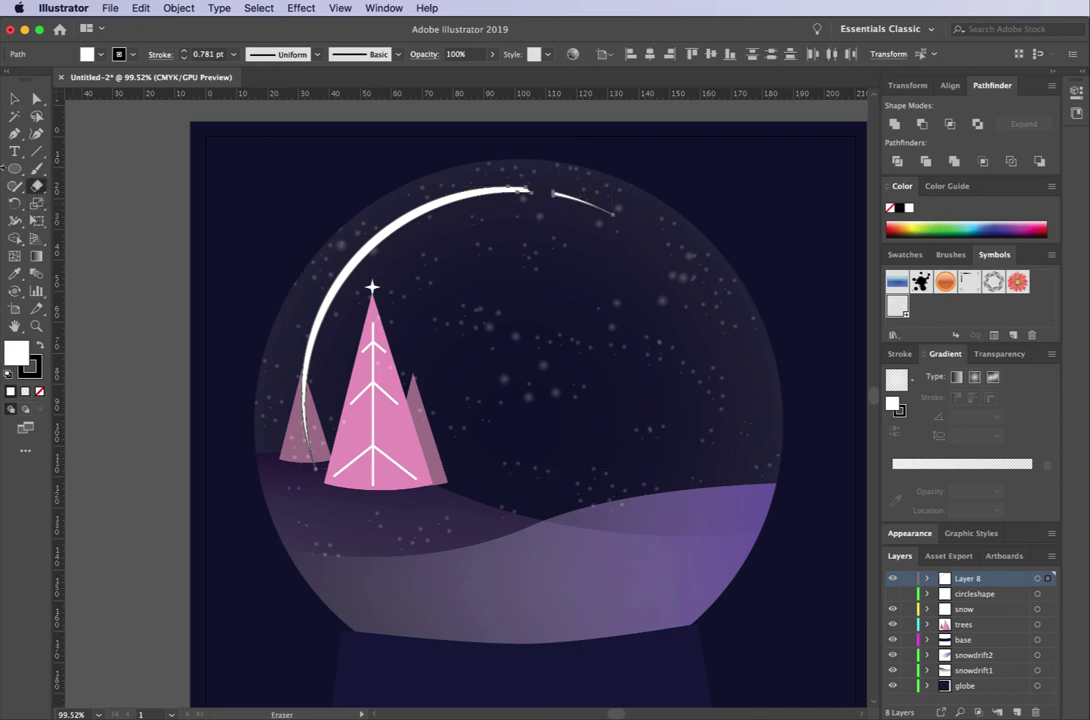
- Enlarge the broken crescent slightly up and left, and rotate it a few degrees clockwise to follow the globe's edge
{"action": "left_click", "coordinate": [13, 99]}
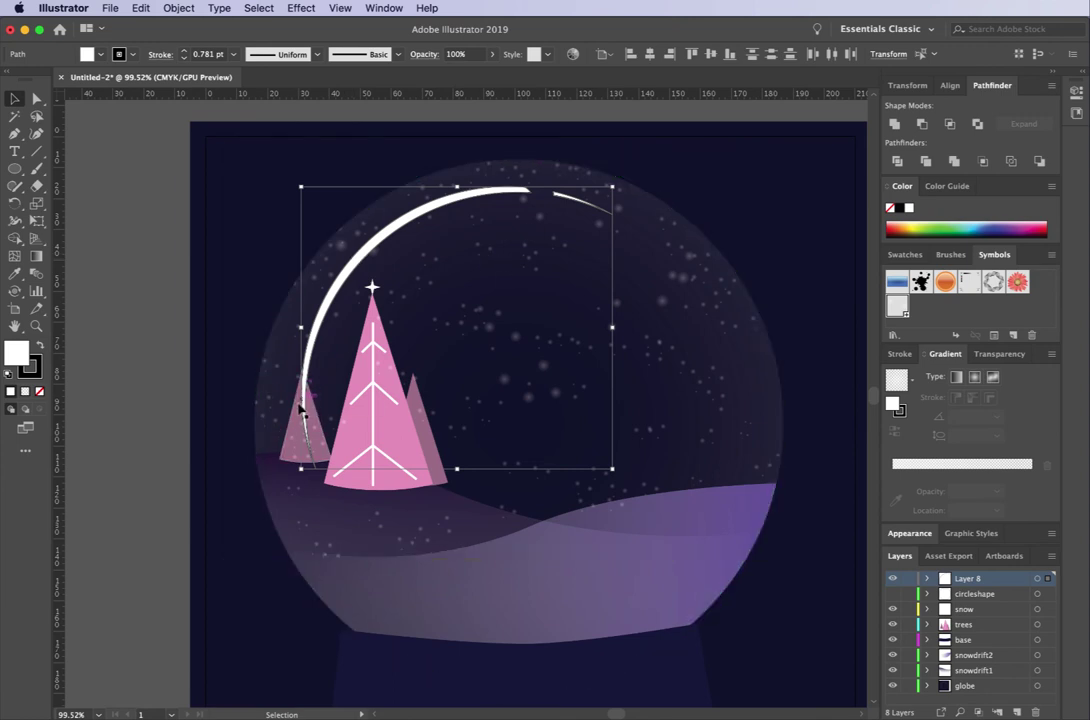
{"action": "left_click_drag", "start_coordinate": [301, 187], "coordinate": [288, 175]}
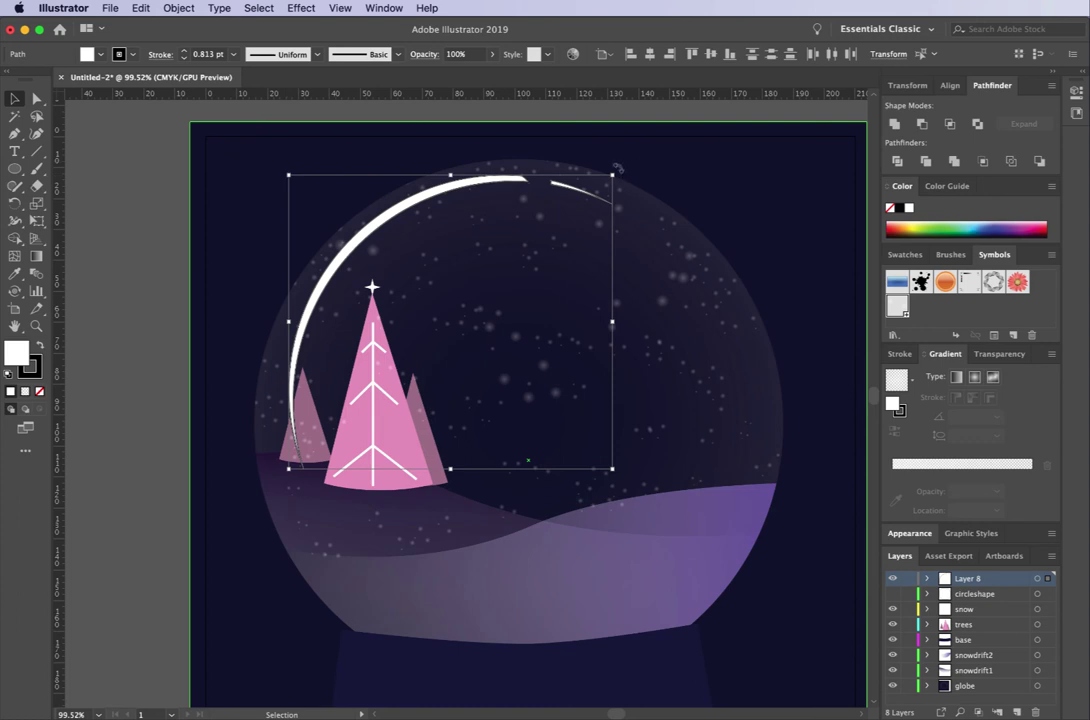
{"action": "left_click_drag", "start_coordinate": [617, 168], "coordinate": [640, 181]}
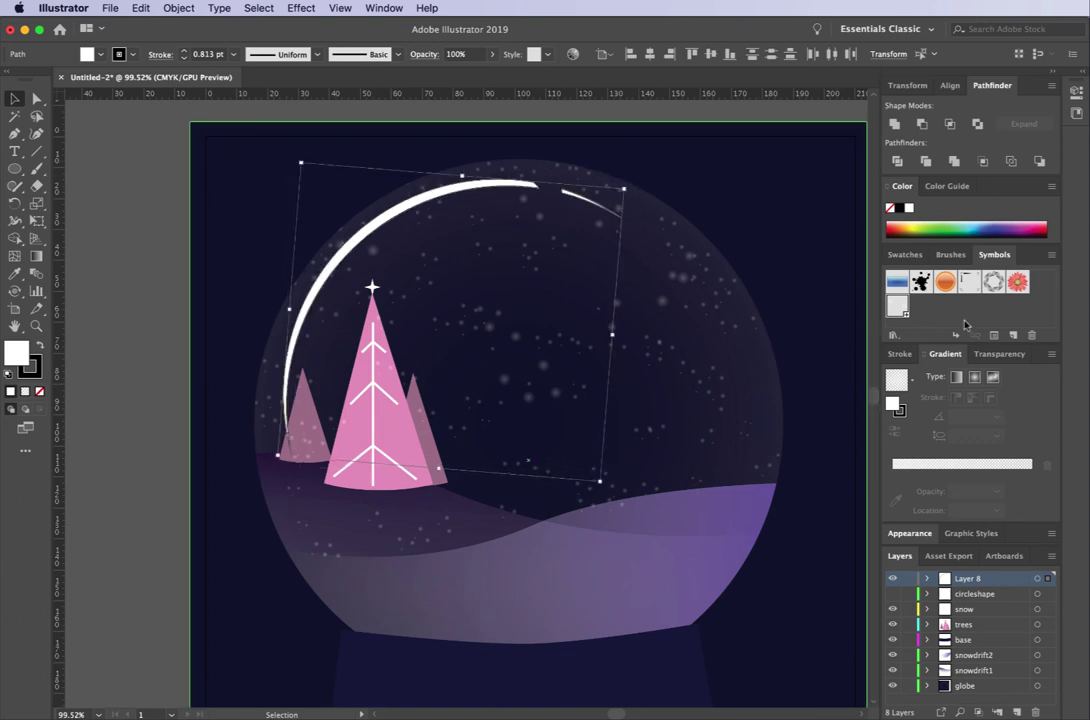
- Lower the crescent highlight's opacity to 16% and deselect it
{"action": "left_click", "coordinate": [995, 355]}
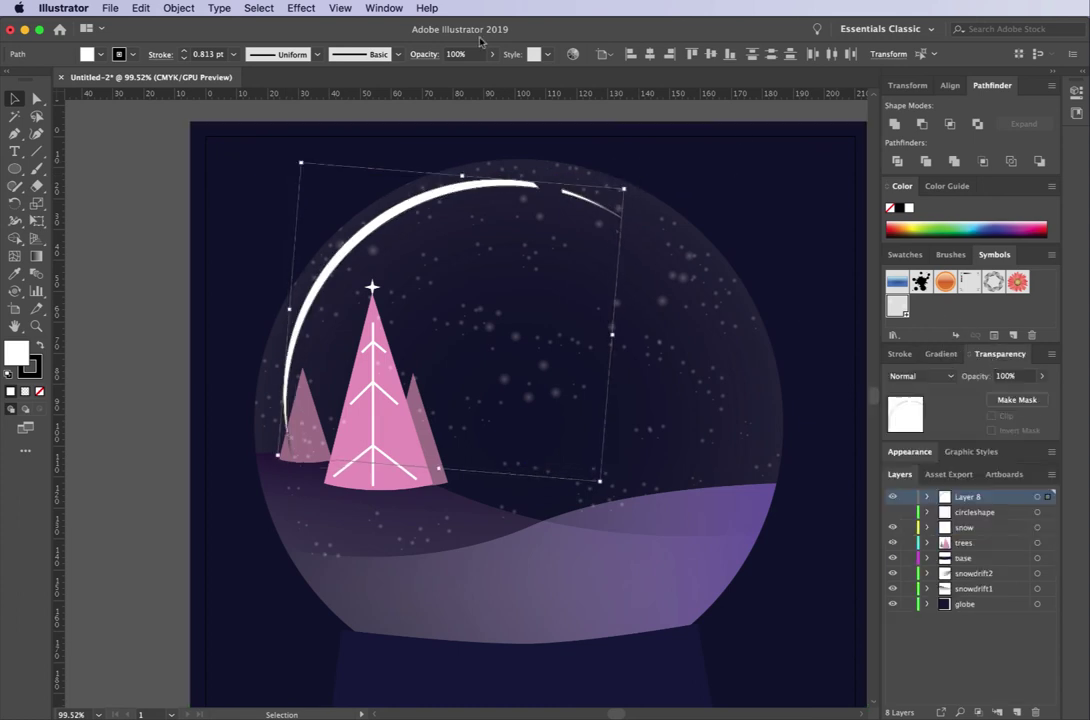
{"action": "left_click", "coordinate": [375, 9]}
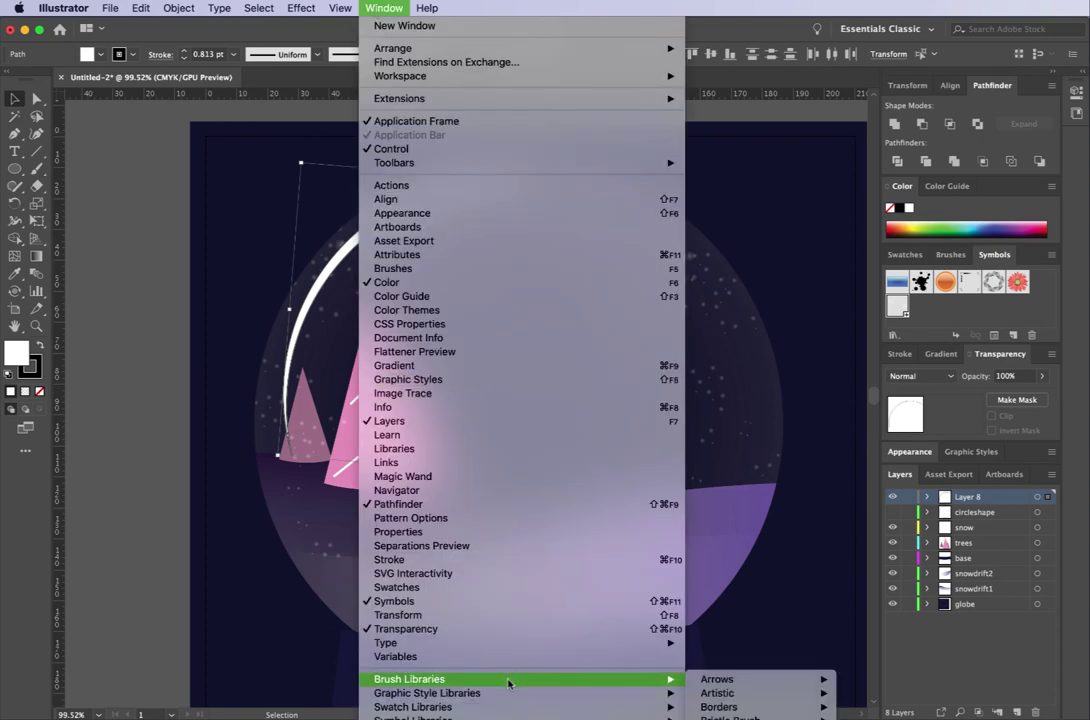
{"action": "left_click", "coordinate": [1022, 370]}
{"action": "left_click", "coordinate": [1041, 376]}
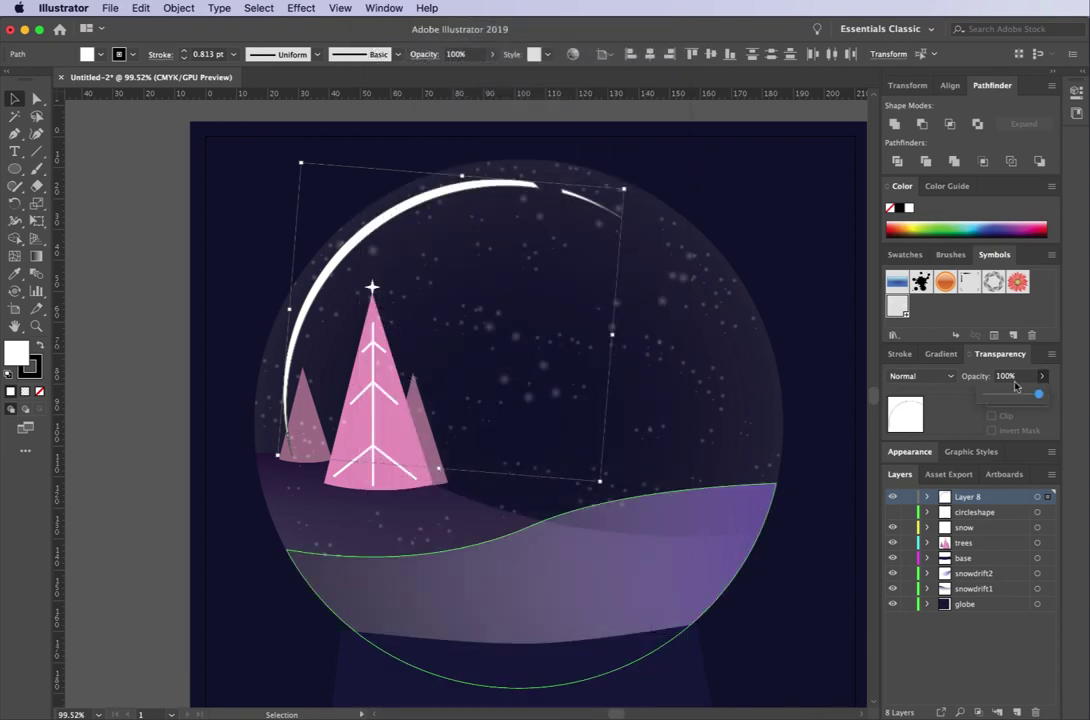
{"action": "left_click_drag", "start_coordinate": [1040, 395], "coordinate": [995, 395]}
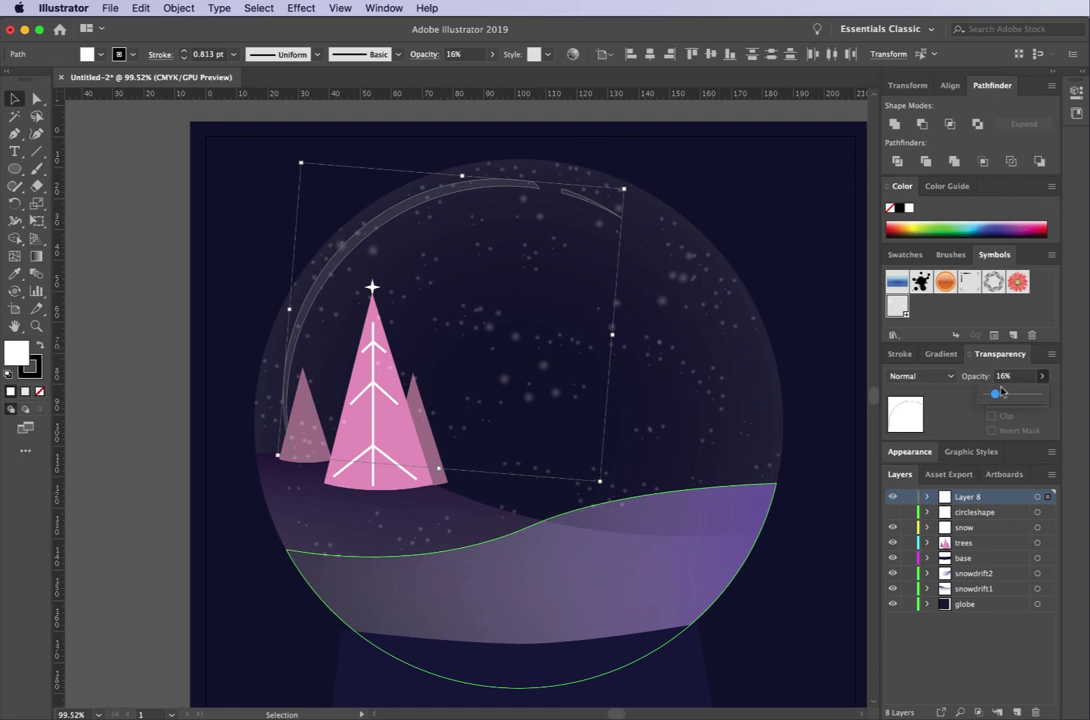
{"action": "left_click", "coordinate": [815, 377]}
{"action": "left_click", "coordinate": [112, 310]}
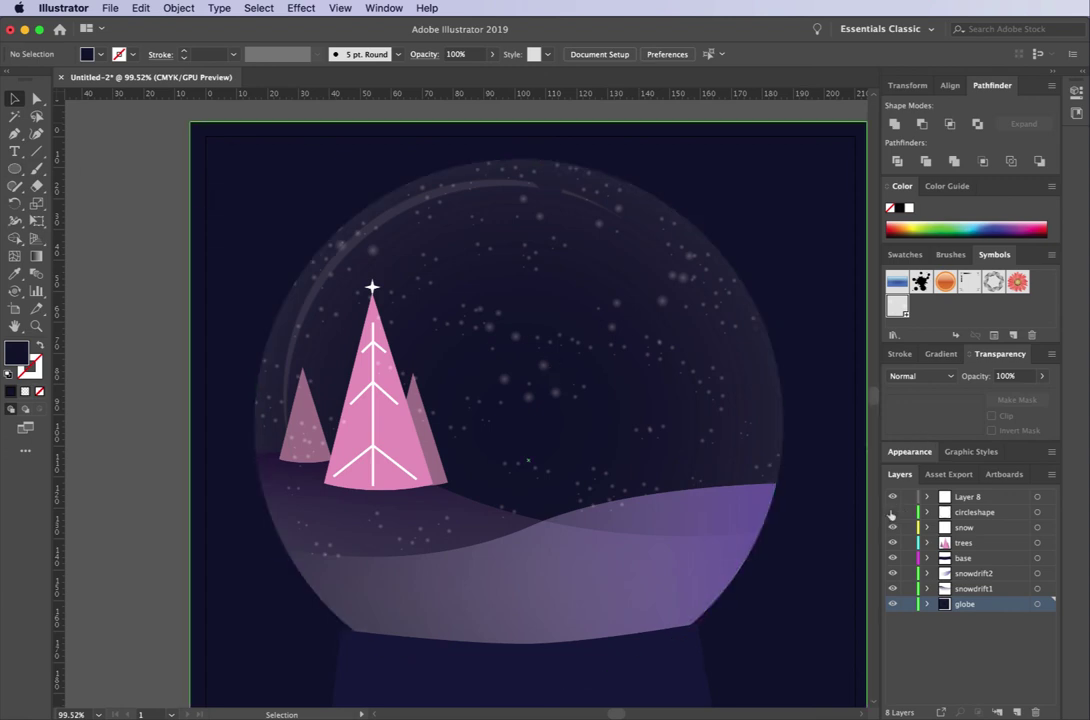
- Show the circleshape layer and remove the stroke from its white circle
{"action": "left_click_drag", "start_coordinate": [892, 512], "coordinate": [892, 527]}
{"action": "left_click", "coordinate": [893, 512]}
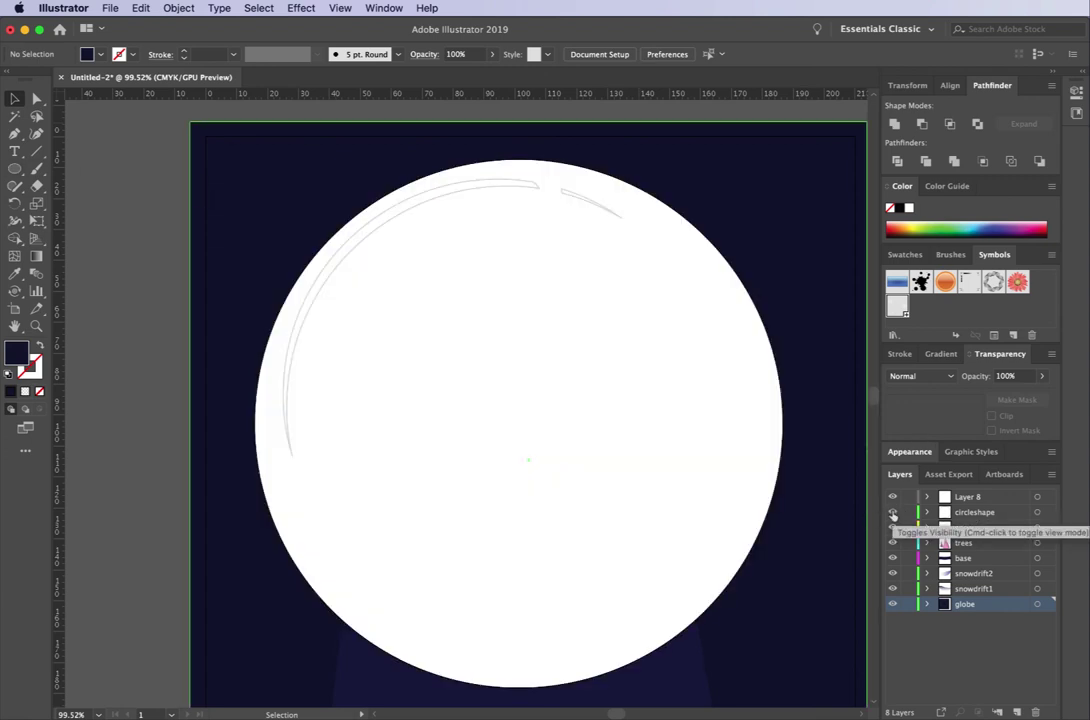
{"action": "left_click", "coordinate": [547, 307]}
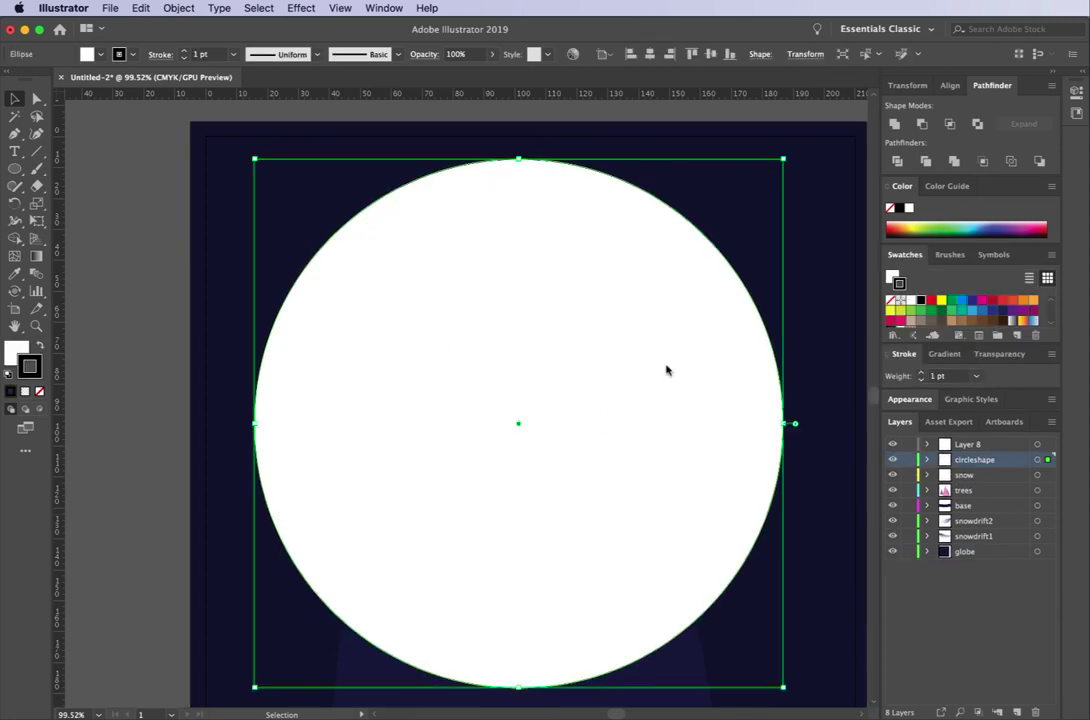
{"action": "key", "text": "slash"}
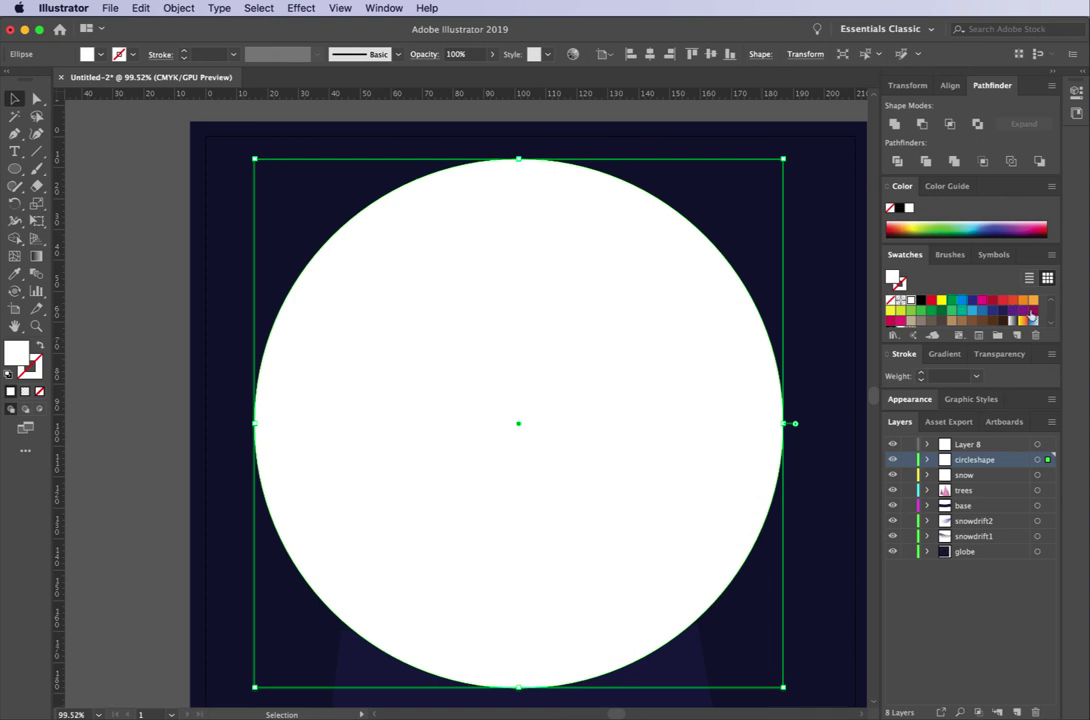
- Fill the circleshape circle with a radial gradient, reversing the stops so the centre is near-transparent and the blue sits at the edge
{"action": "key", "text": "period"}
{"action": "left_click", "coordinate": [946, 355]}
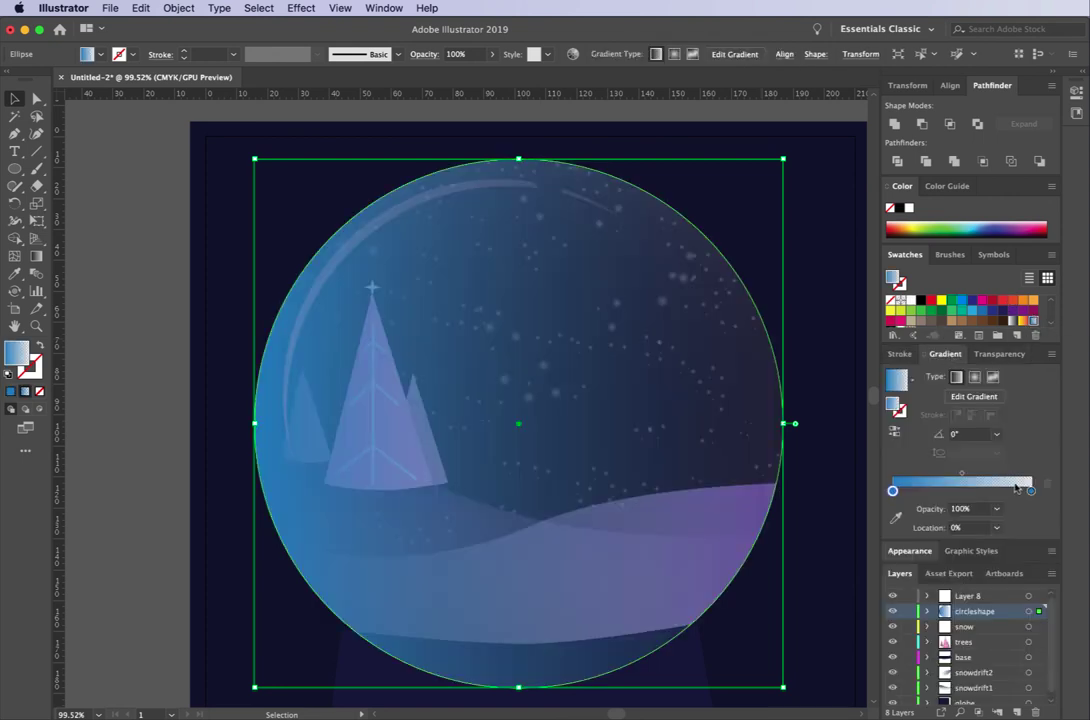
{"action": "left_click", "coordinate": [975, 378]}
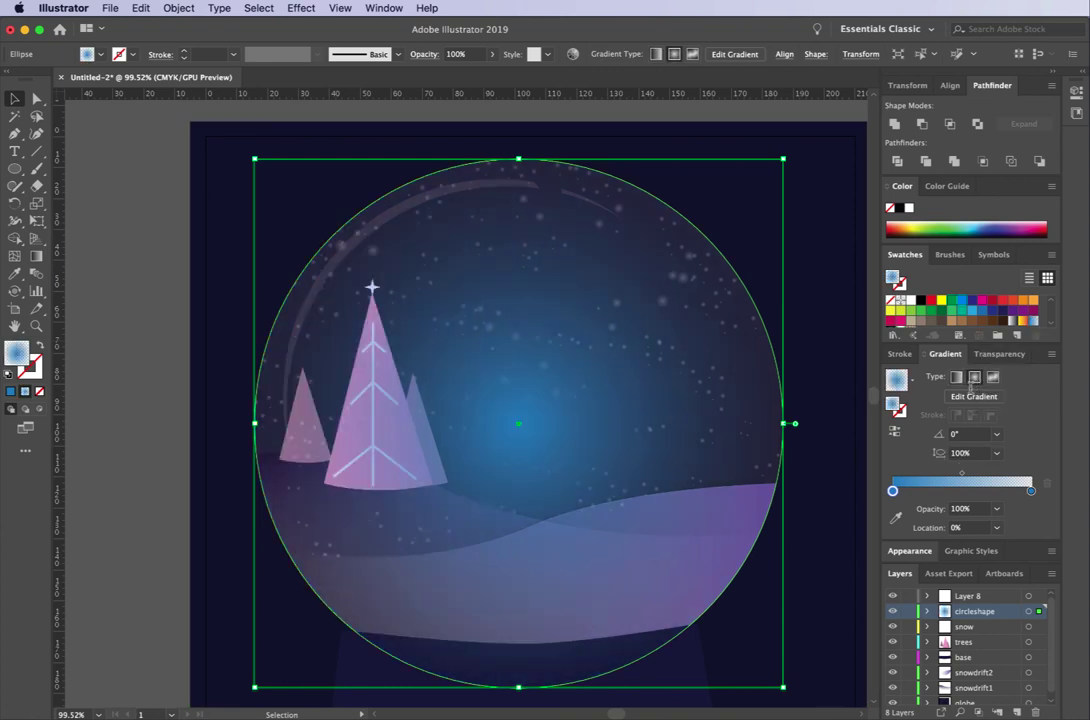
{"action": "mouse_move", "coordinate": [893, 492]}
{"action": "left_mouse_down"}
{"action": "mouse_move", "coordinate": [1028, 491]}
{"action": "mouse_move", "coordinate": [892, 494]}
{"action": "left_mouse_up"}
{"action": "left_click_drag", "start_coordinate": [1031, 491], "coordinate": [1027, 536]}
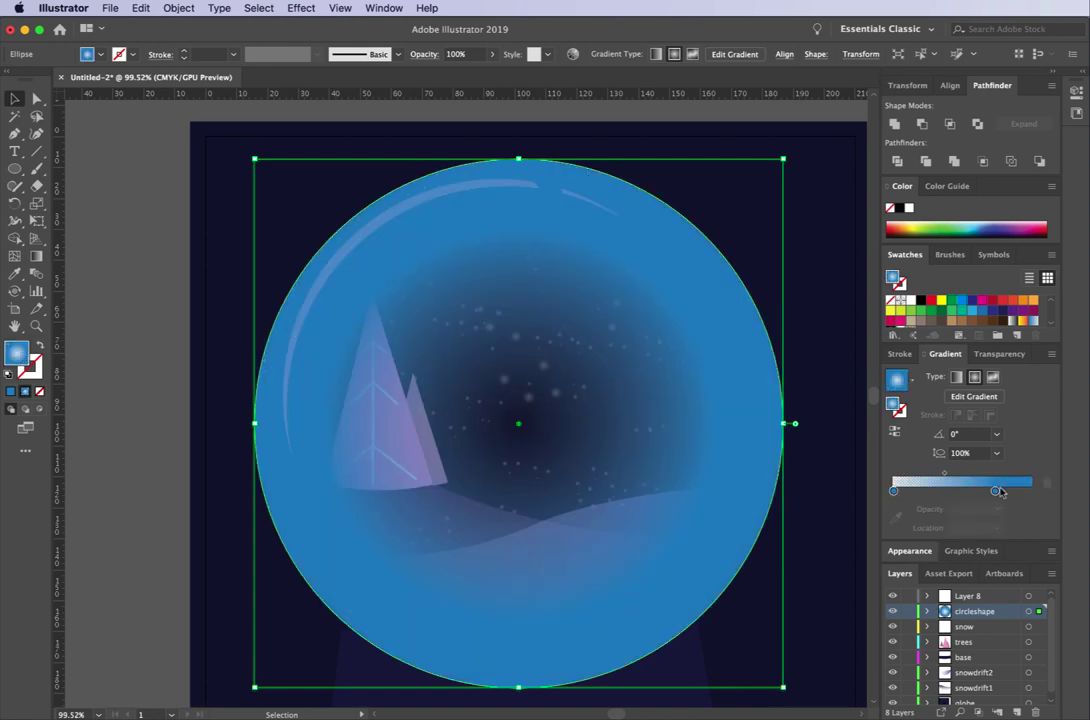
{"action": "left_click_drag", "start_coordinate": [998, 494], "coordinate": [1031, 492]}
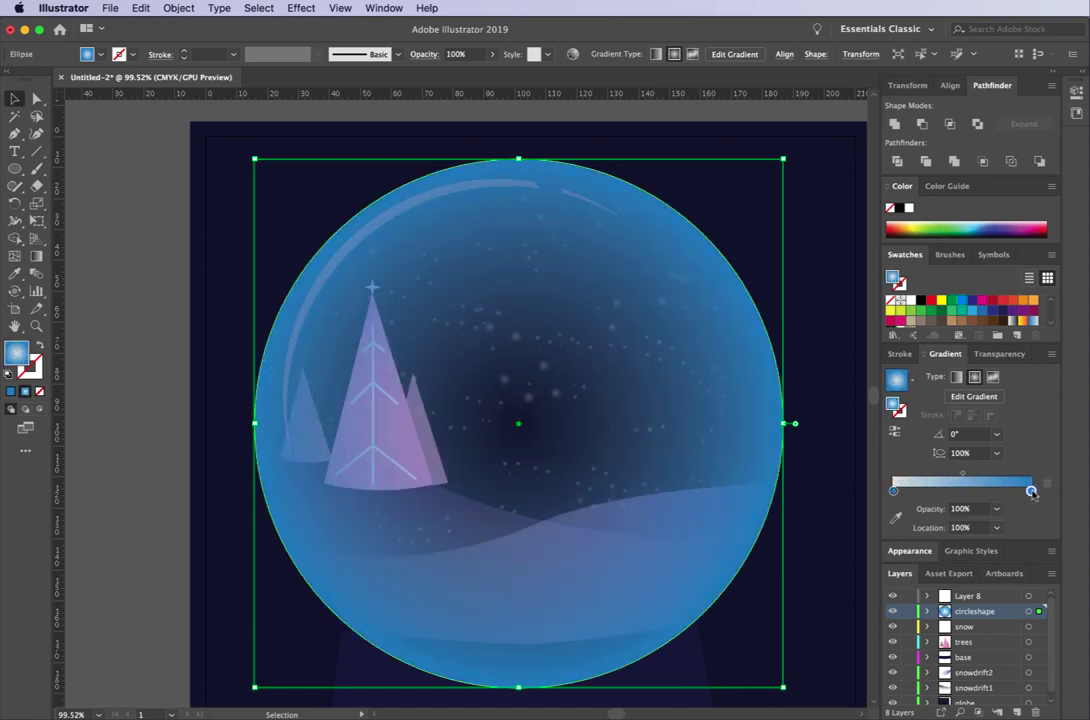
- Set the gradient's outer stop to pale yellow (C 0, M 0, Y 36, K 0) at 80% opacity
{"action": "double_click", "coordinate": [1031, 491]}
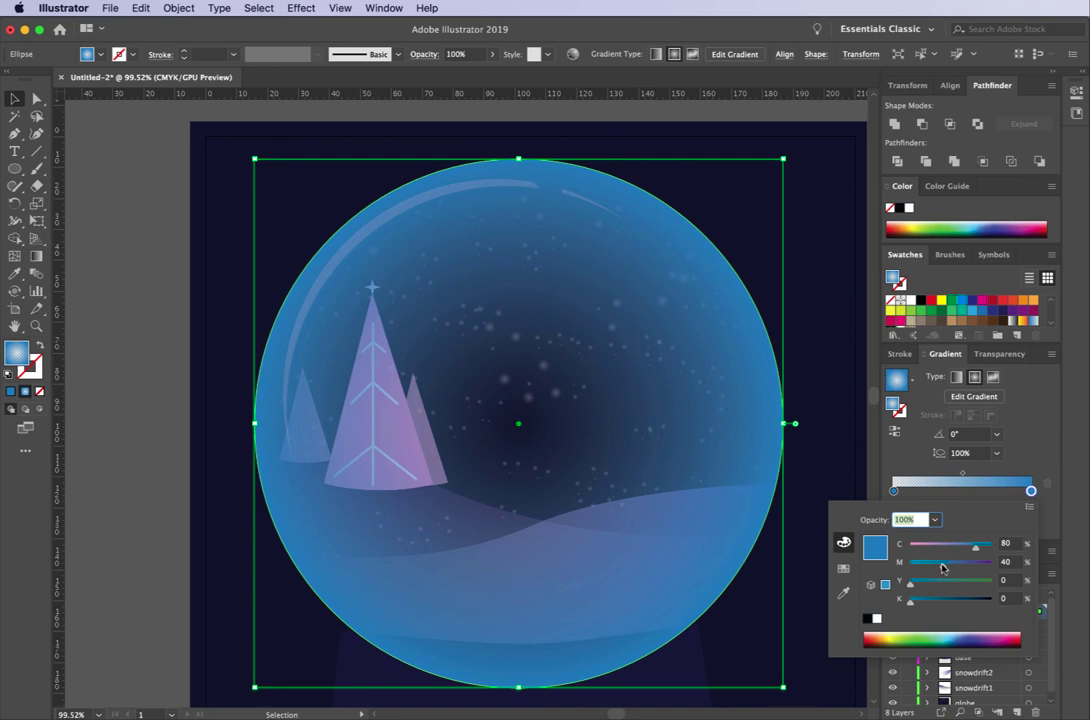
{"action": "left_click_drag", "start_coordinate": [941, 565], "coordinate": [910, 565]}
{"action": "left_click_drag", "start_coordinate": [975, 547], "coordinate": [929, 581]}
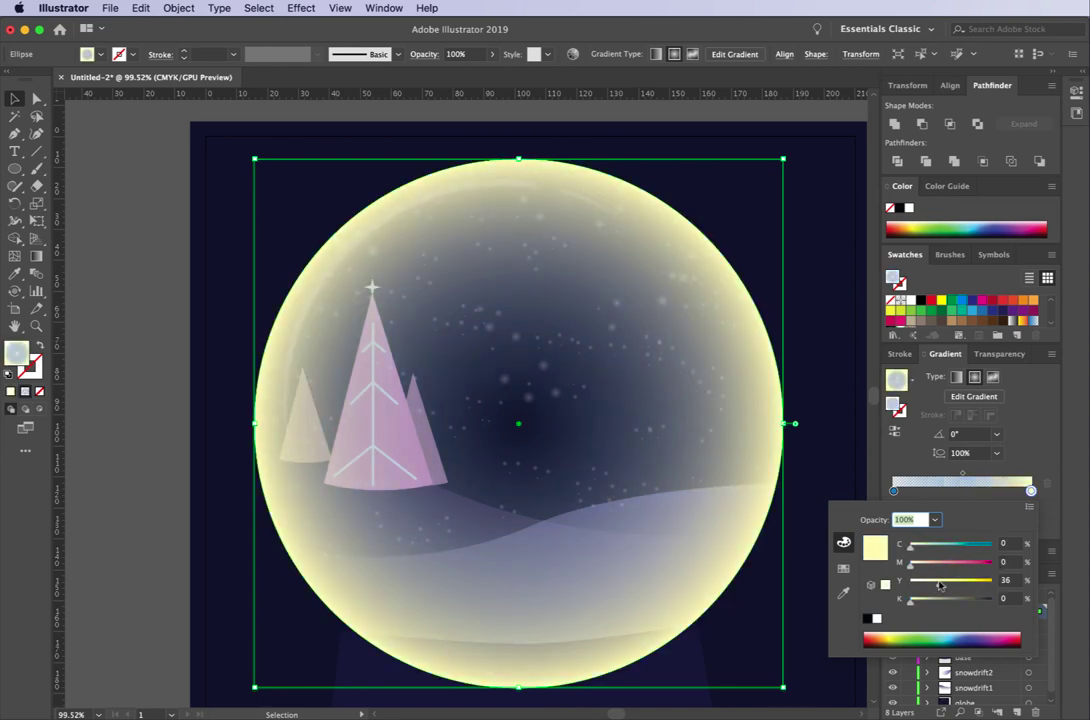
{"action": "left_click", "coordinate": [935, 521]}
{"action": "left_click", "coordinate": [955, 665]}
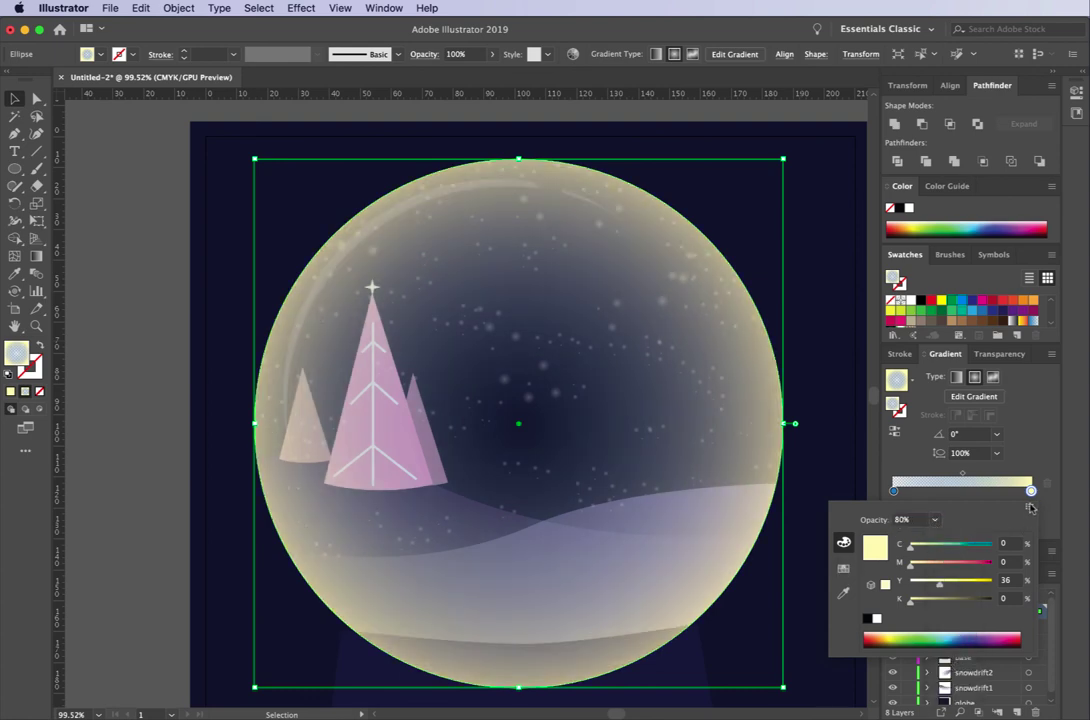
{"action": "left_click", "coordinate": [1038, 451]}
- Remove the accidental extra gradient stop and set the inner stop to yellow (C 12.16, M 0, Y 89.41, K 0) at 0% opacity
{"action": "double_click", "coordinate": [898, 491]}
{"action": "key", "text": "Escape"}
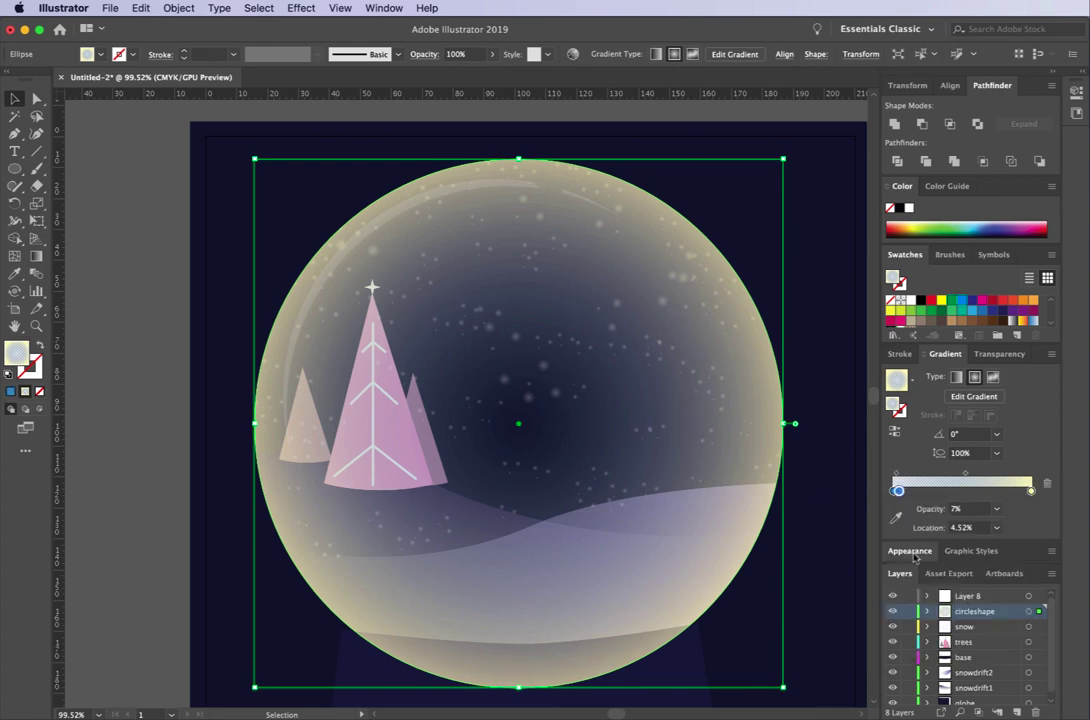
{"action": "left_click_drag", "start_coordinate": [897, 491], "coordinate": [898, 518]}
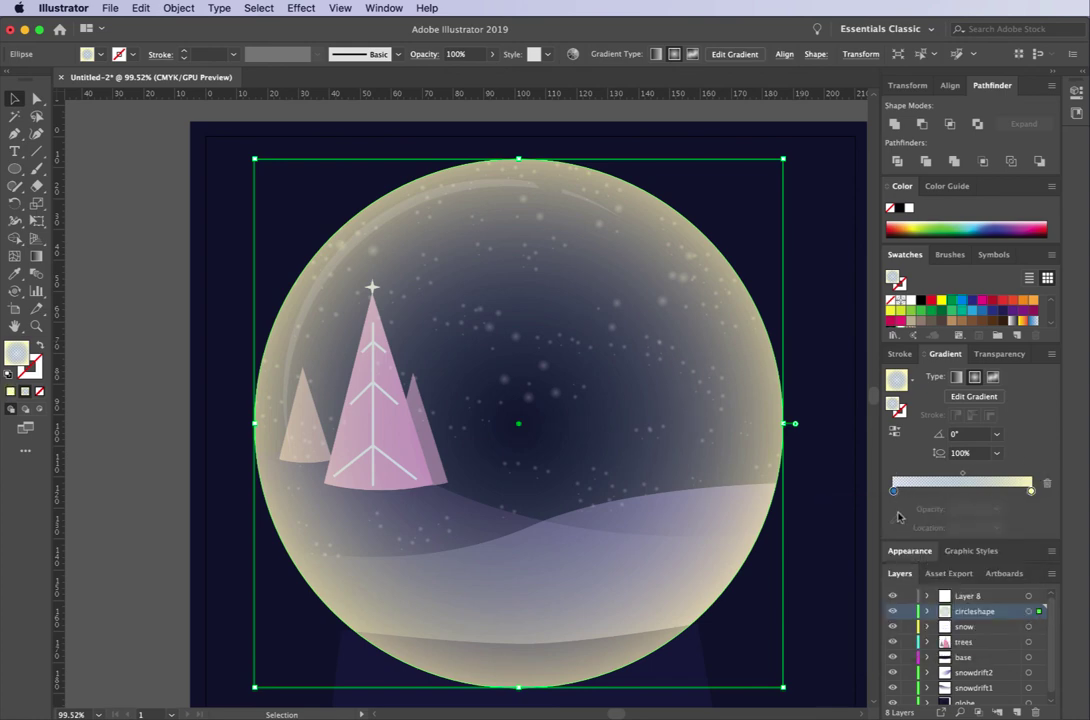
{"action": "double_click", "coordinate": [894, 491]}
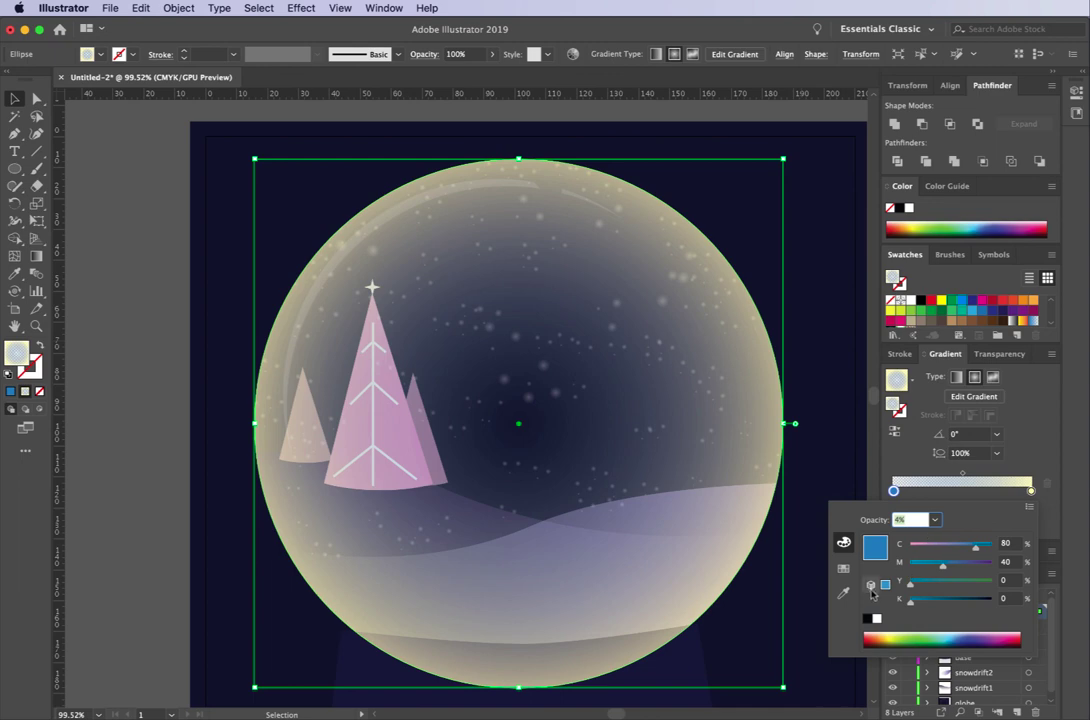
{"action": "left_click", "coordinate": [897, 633]}
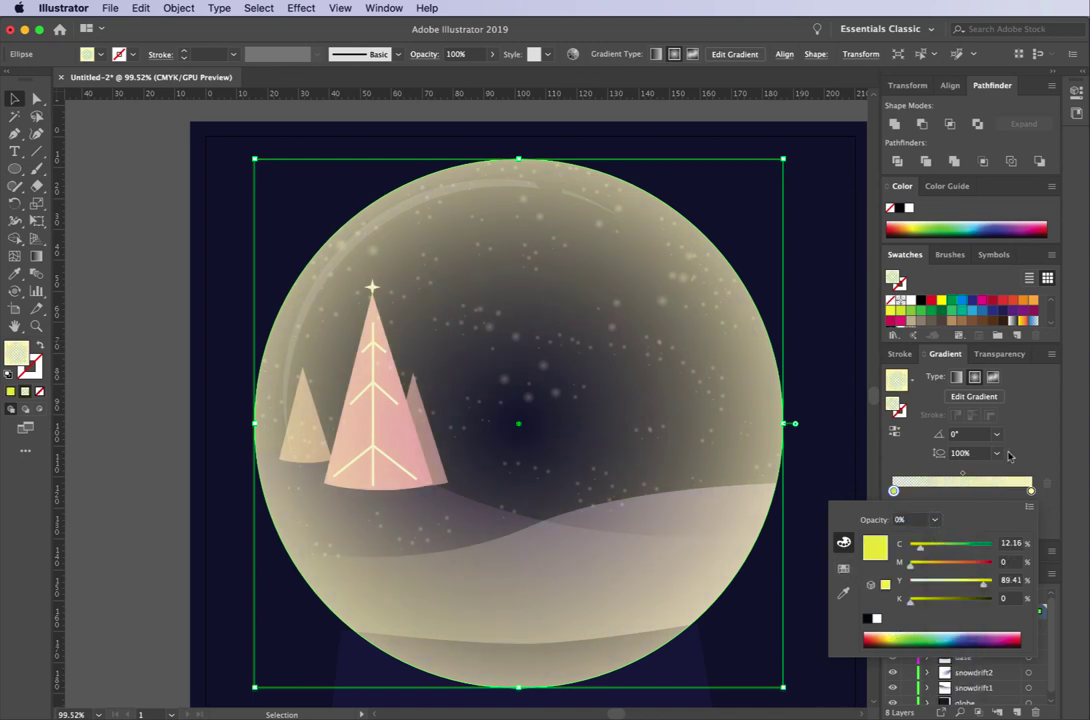
{"action": "left_click", "coordinate": [1029, 429]}
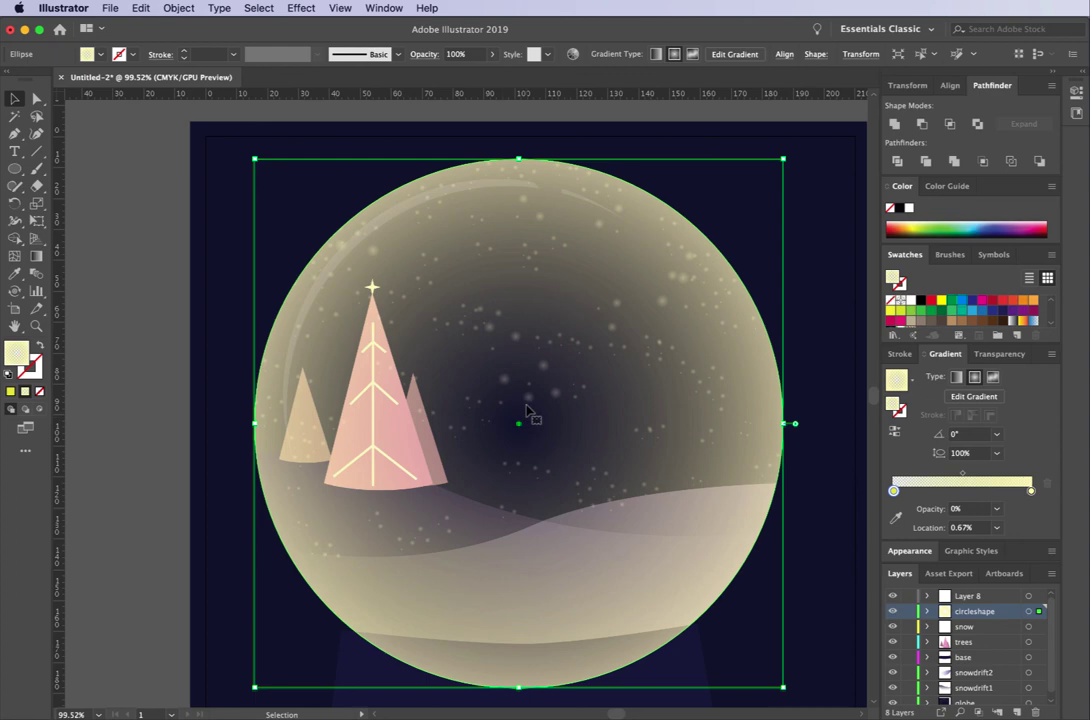
- Move the outer gradient stop to 81.31% and redraw the radial gradient diagonally from the globe's upper left to its lower right at about -42.3°
{"action": "left_click", "coordinate": [35, 258]}
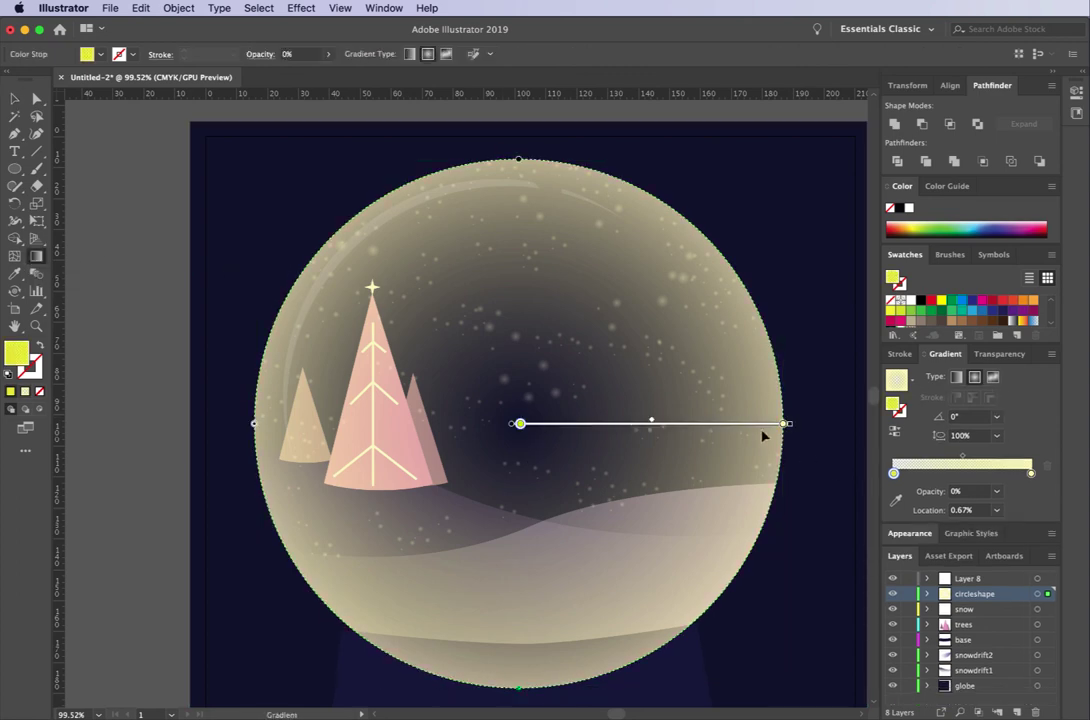
{"action": "mouse_move", "coordinate": [783, 425]}
{"action": "left_mouse_down"}
{"action": "mouse_move", "coordinate": [601, 424]}
{"action": "mouse_move", "coordinate": [733, 430]}
{"action": "left_mouse_up"}
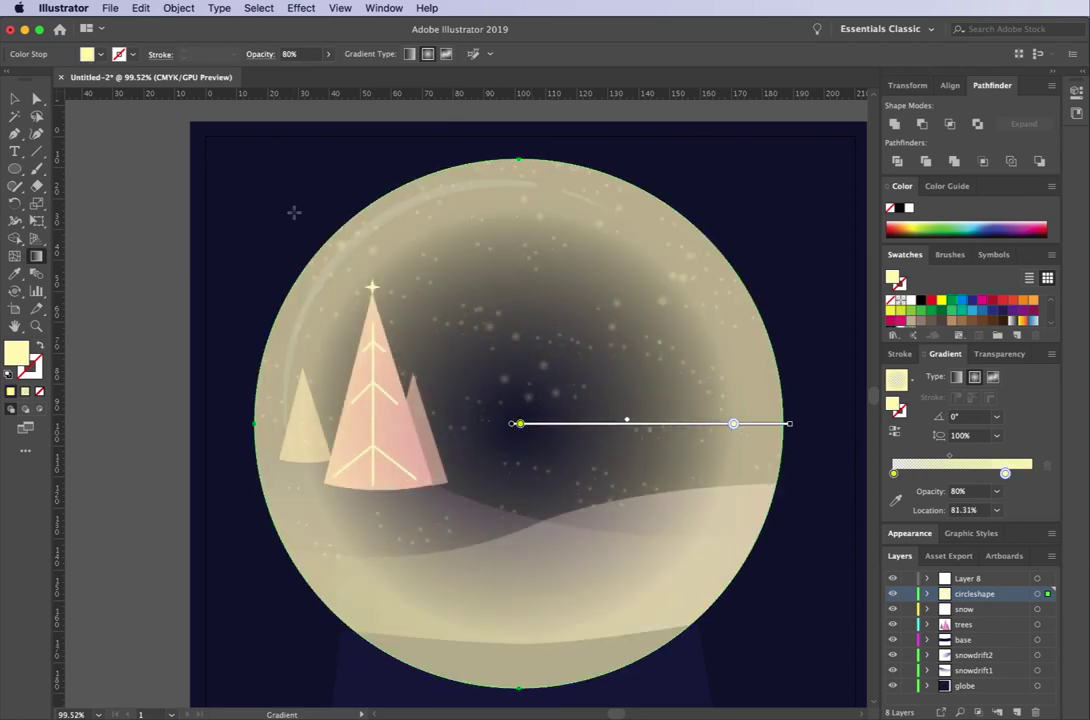
{"action": "left_click_drag", "start_coordinate": [292, 211], "coordinate": [697, 579]}
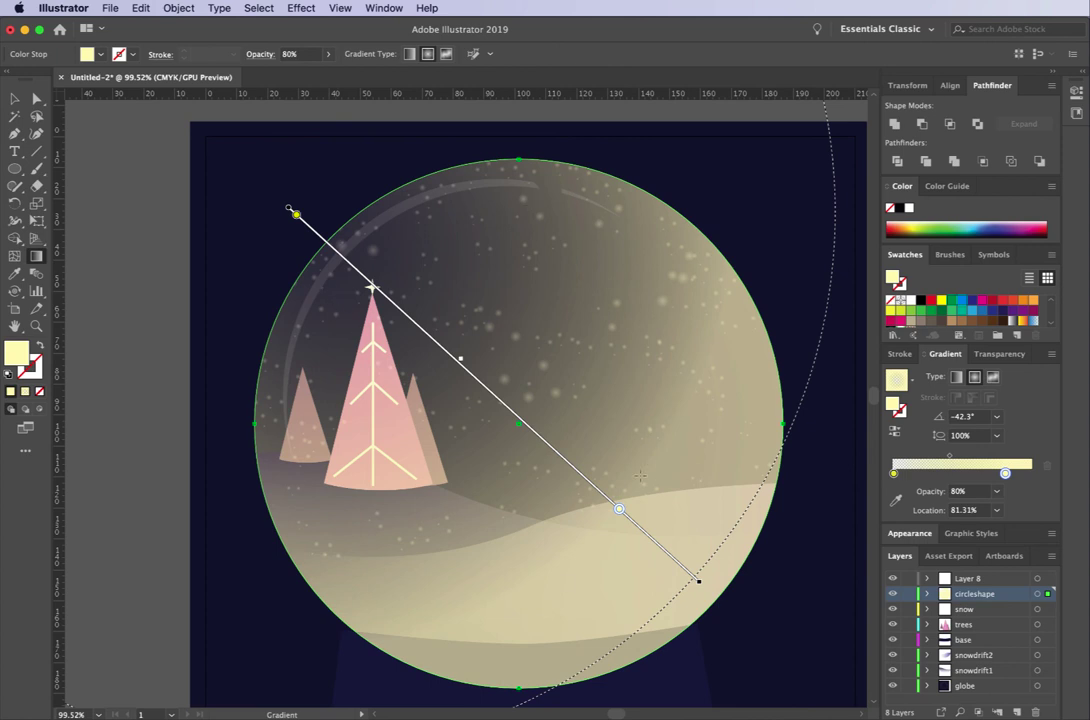
- Lower the opacity of the gradient circle over the globe to 28%
{"action": "left_click", "coordinate": [14, 100]}
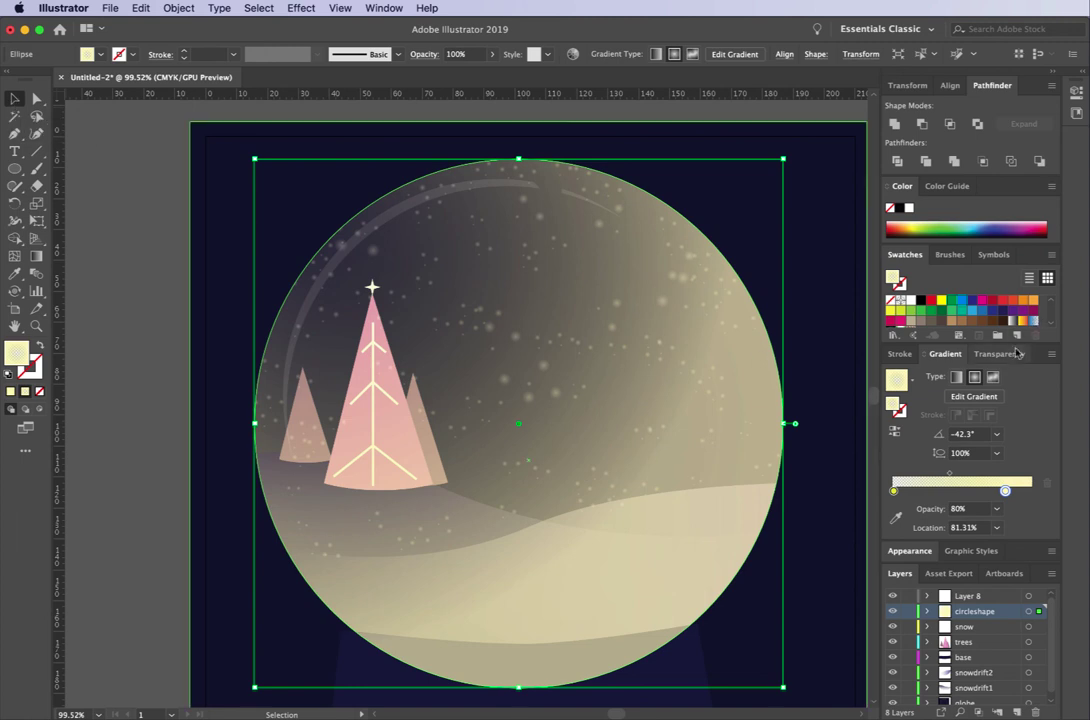
{"action": "left_click", "coordinate": [1017, 353]}
{"action": "left_click", "coordinate": [1041, 376]}
{"action": "left_click_drag", "start_coordinate": [1043, 397], "coordinate": [996, 397]}
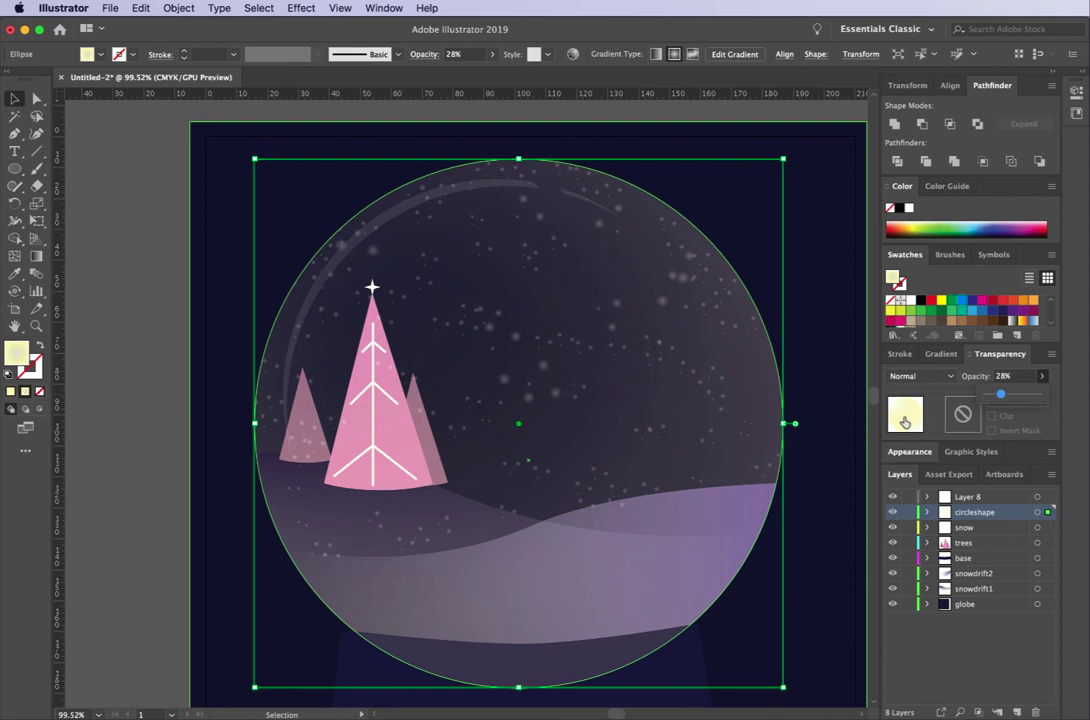
- Recolour the gradient's outer stop to purple (C 35.69, M 79.61, Y 0, K 0) and set the stop's opacity to 60%
{"action": "left_click", "coordinate": [941, 355]}
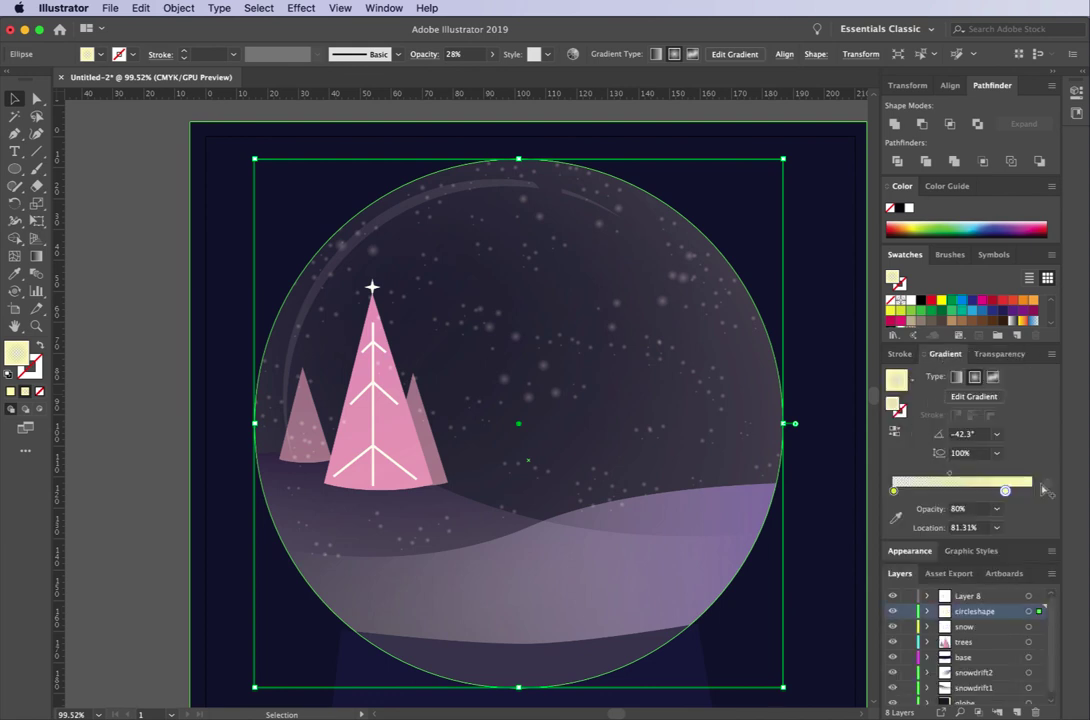
{"action": "double_click", "coordinate": [1006, 492]}
{"action": "left_click", "coordinate": [1019, 645]}
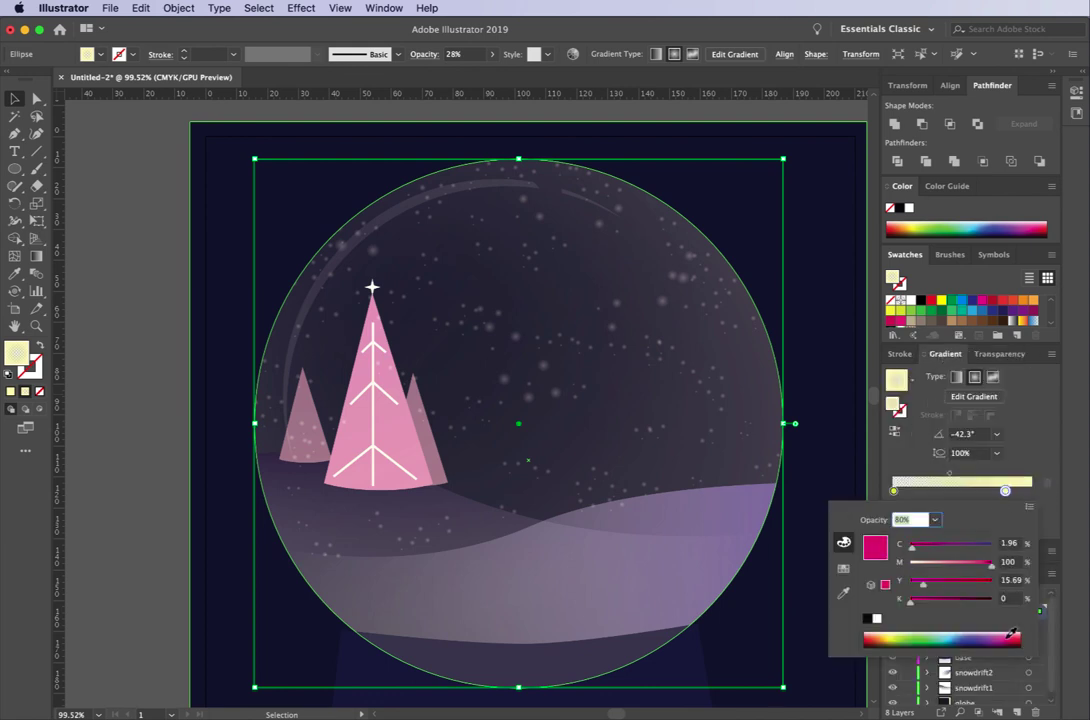
{"action": "left_click", "coordinate": [998, 634]}
{"action": "left_click", "coordinate": [998, 633]}
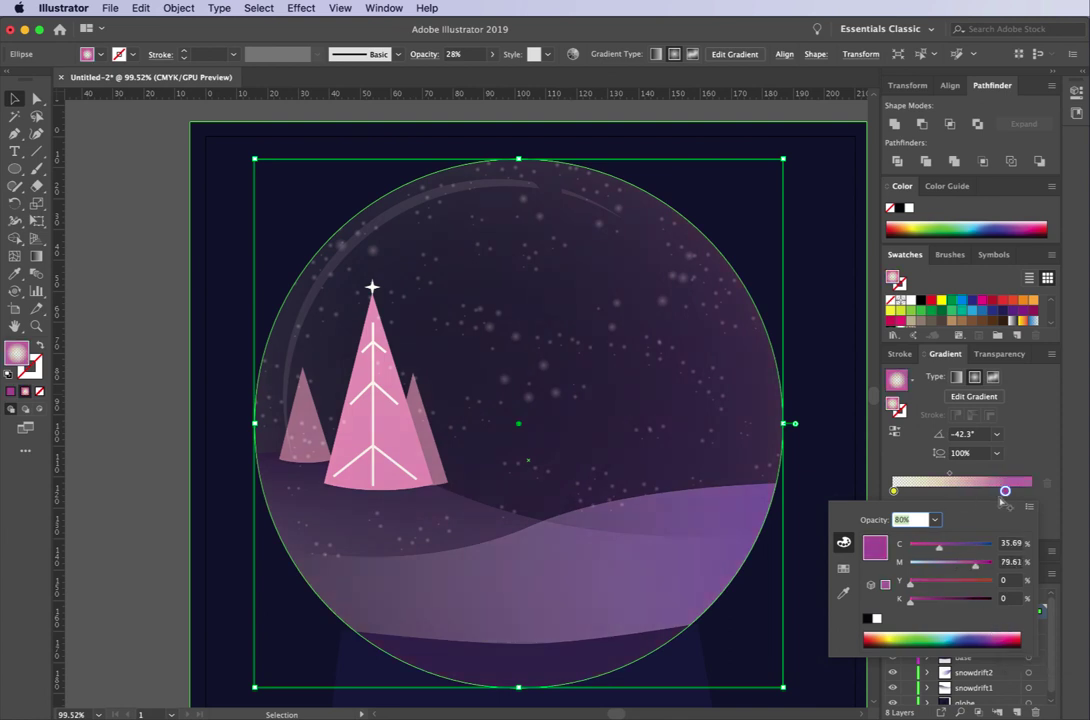
{"action": "left_click", "coordinate": [936, 520]}
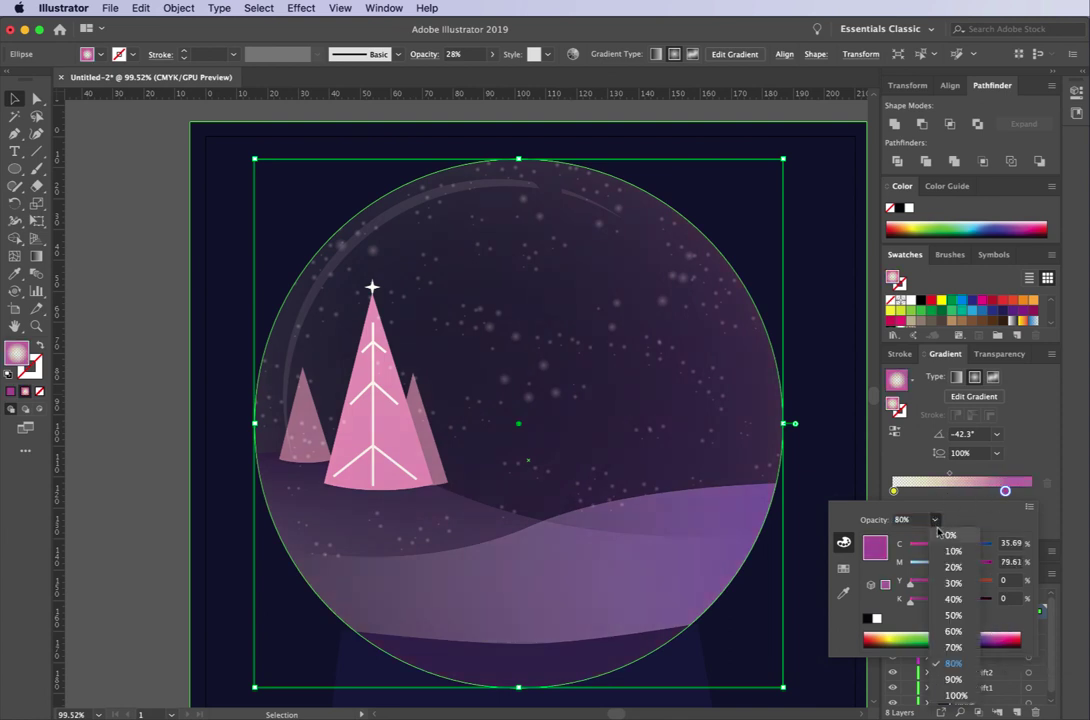
{"action": "left_click", "coordinate": [951, 630]}
- Recolour the gradient's transparent inner stop to purple (C 41.57, M 76.47, Y 0, K 0) and leave the circle's selection
{"action": "double_click", "coordinate": [893, 490]}
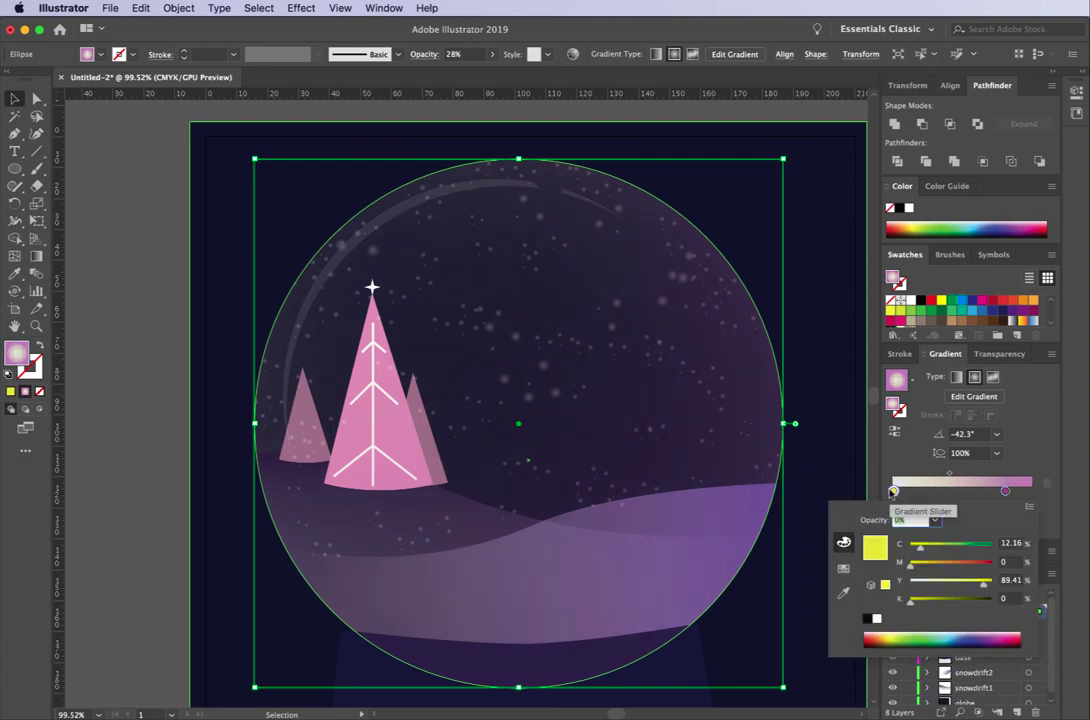
{"action": "left_click", "coordinate": [993, 634]}
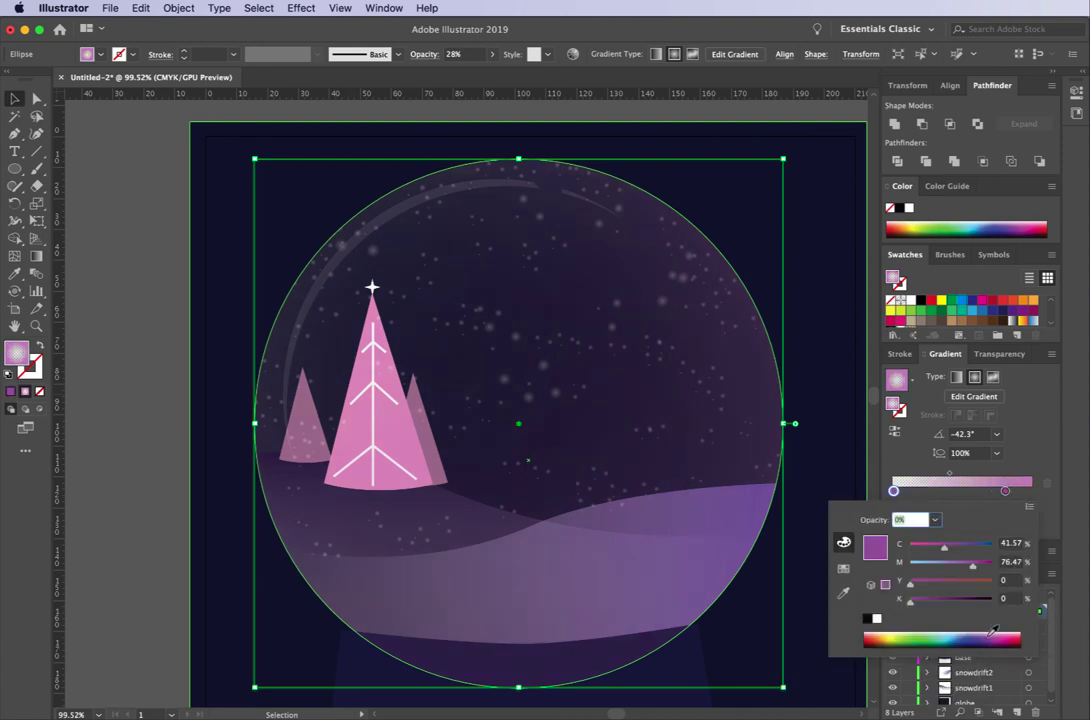
{"action": "left_click", "coordinate": [1010, 448]}
{"action": "left_click", "coordinate": [813, 564]}
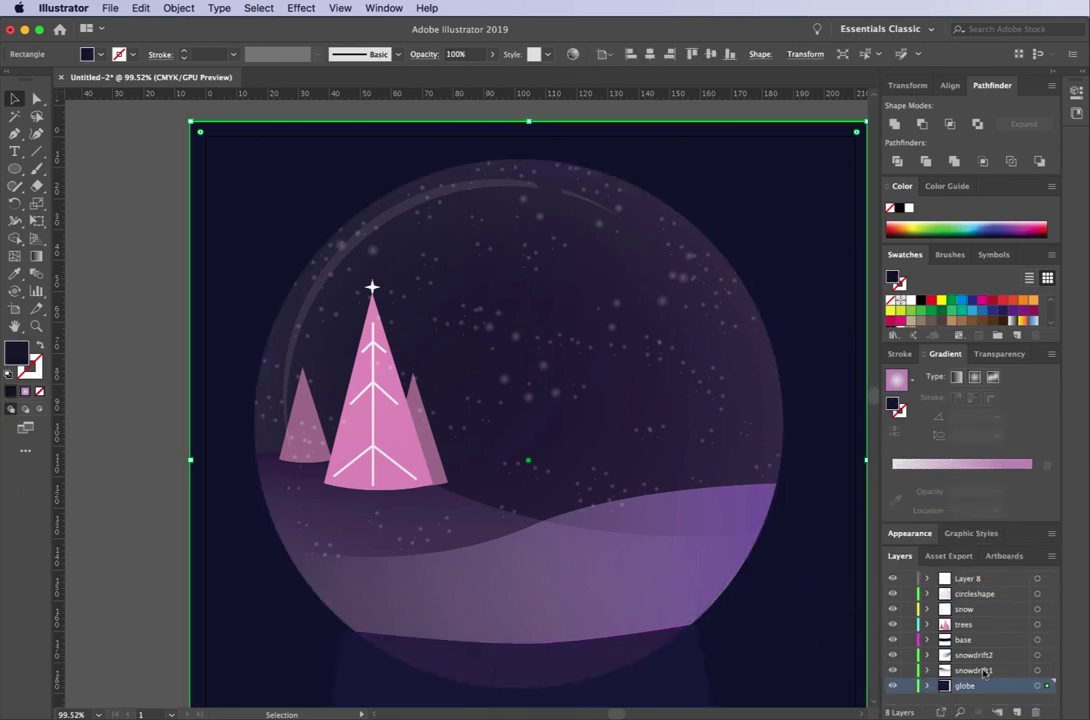
- Move the base layer to the top of the layer stack so it covers the globe's lower edge, and deselect everything
{"action": "left_click", "coordinate": [968, 641]}
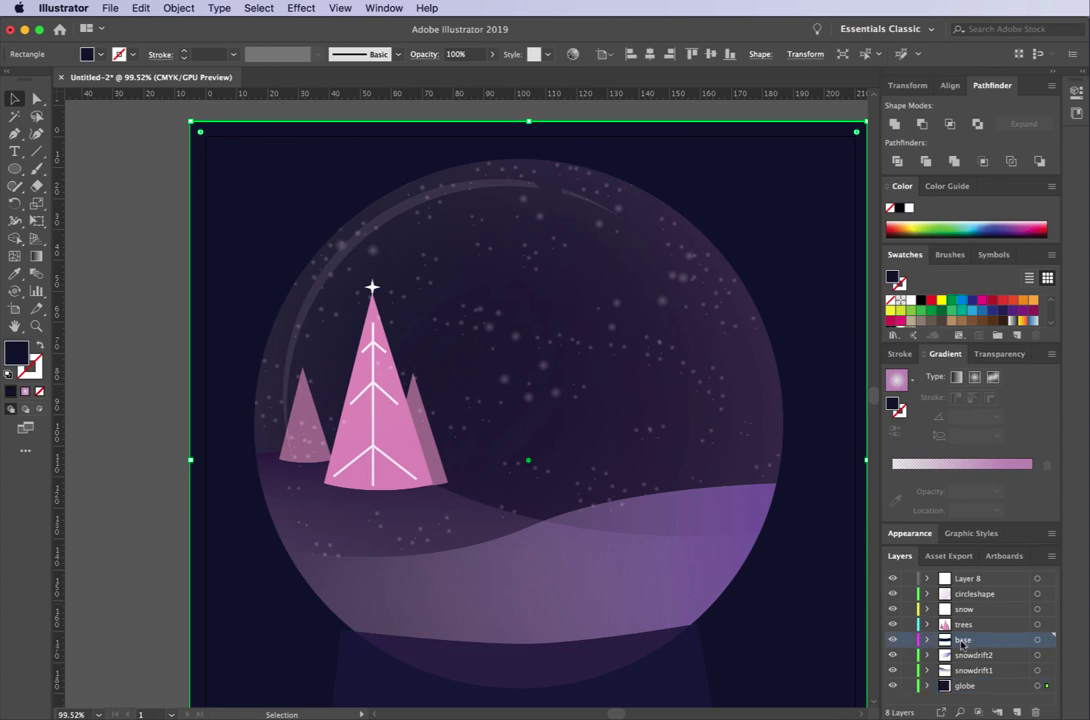
{"action": "left_click_drag", "start_coordinate": [963, 643], "coordinate": [960, 578]}
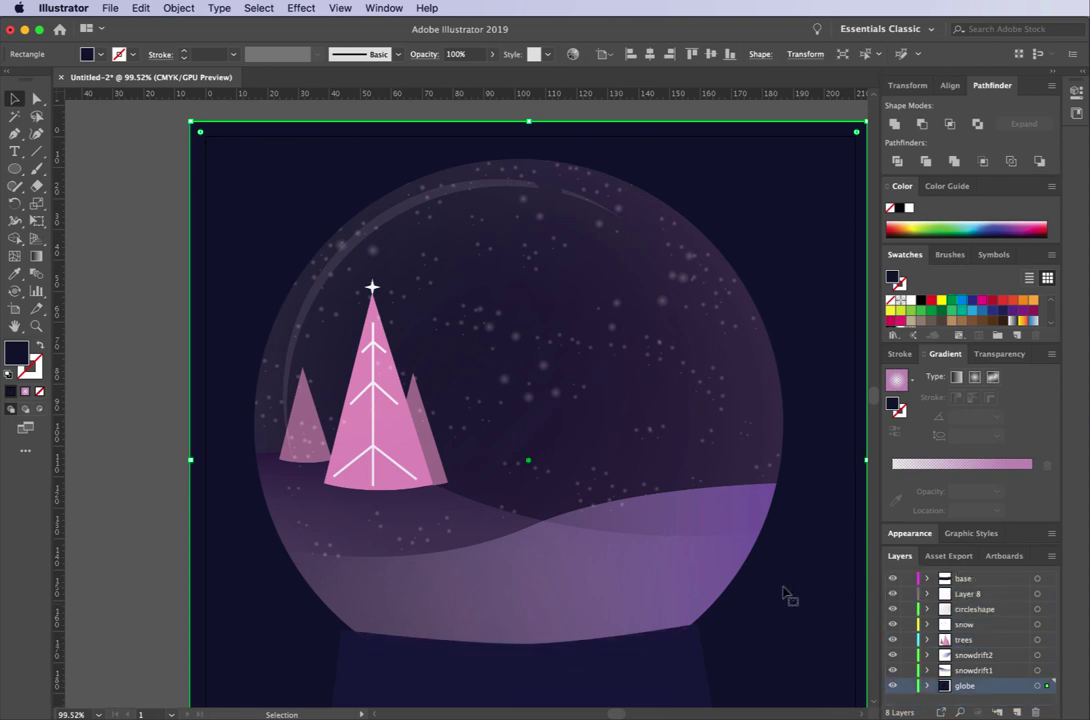
{"action": "left_click", "coordinate": [117, 418]}
- Create a text area in the night sky beside the trees and replace its placeholder text with "LET IT SNOW"
{"action": "scroll", "coordinate": [849, 409], "scroll_direction": "down", "scroll_amount": 3}
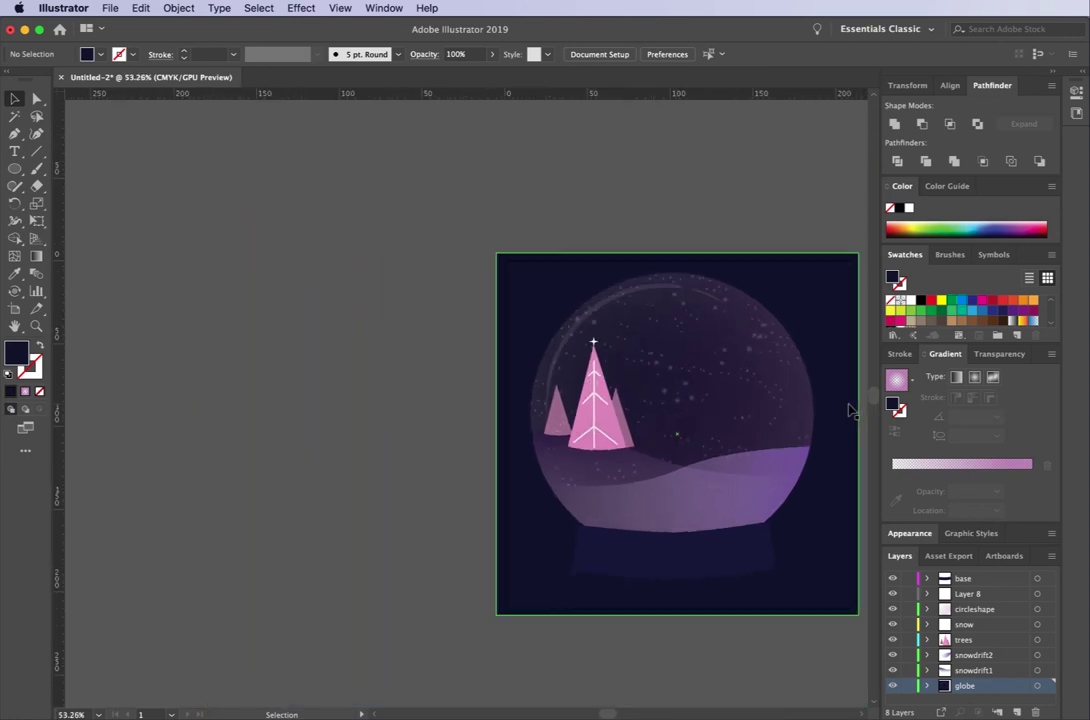
{"action": "scroll", "coordinate": [712, 527], "scroll_direction": "right", "scroll_amount": 3}
{"action": "scroll", "coordinate": [735, 535], "scroll_direction": "up", "scroll_amount": 3}
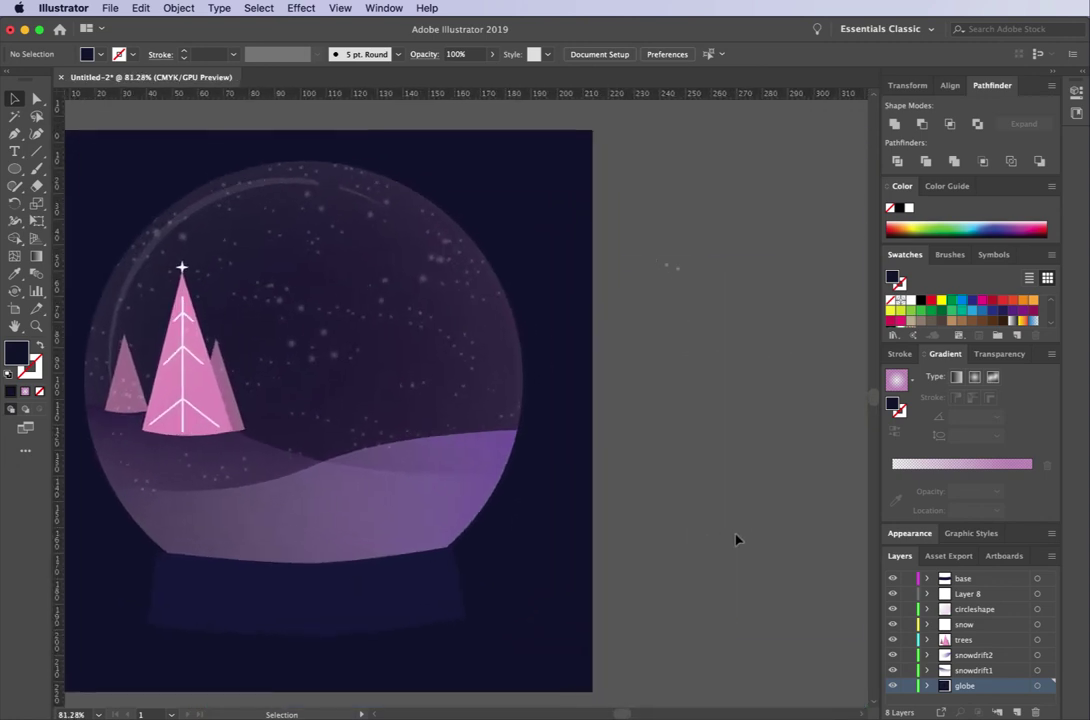
{"action": "scroll", "coordinate": [735, 533], "scroll_direction": "left", "scroll_amount": 2}
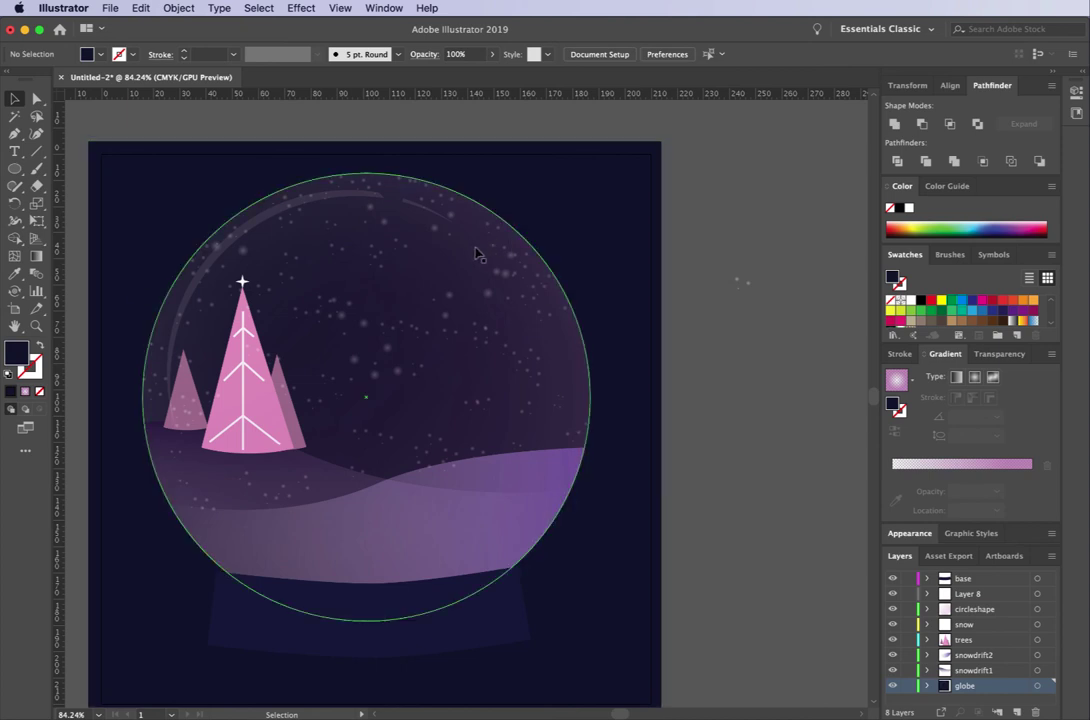
{"action": "scroll", "coordinate": [725, 331], "scroll_direction": "left", "scroll_amount": 3}
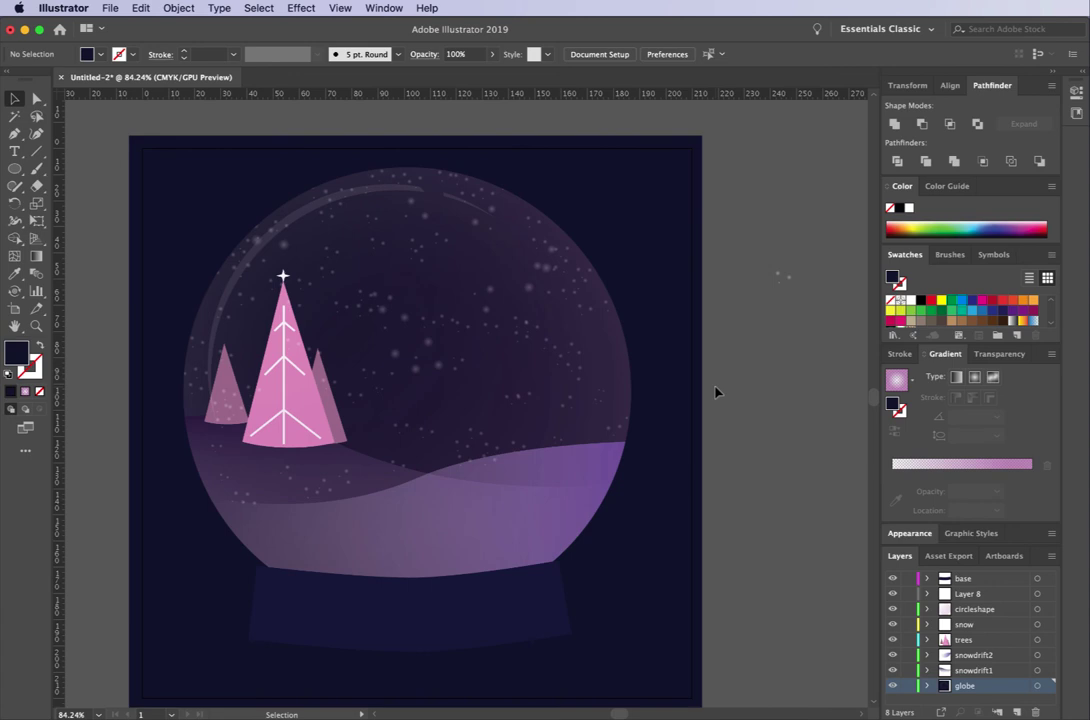
{"action": "key", "text": "t"}
{"action": "left_click_drag", "start_coordinate": [388, 250], "coordinate": [585, 410]}
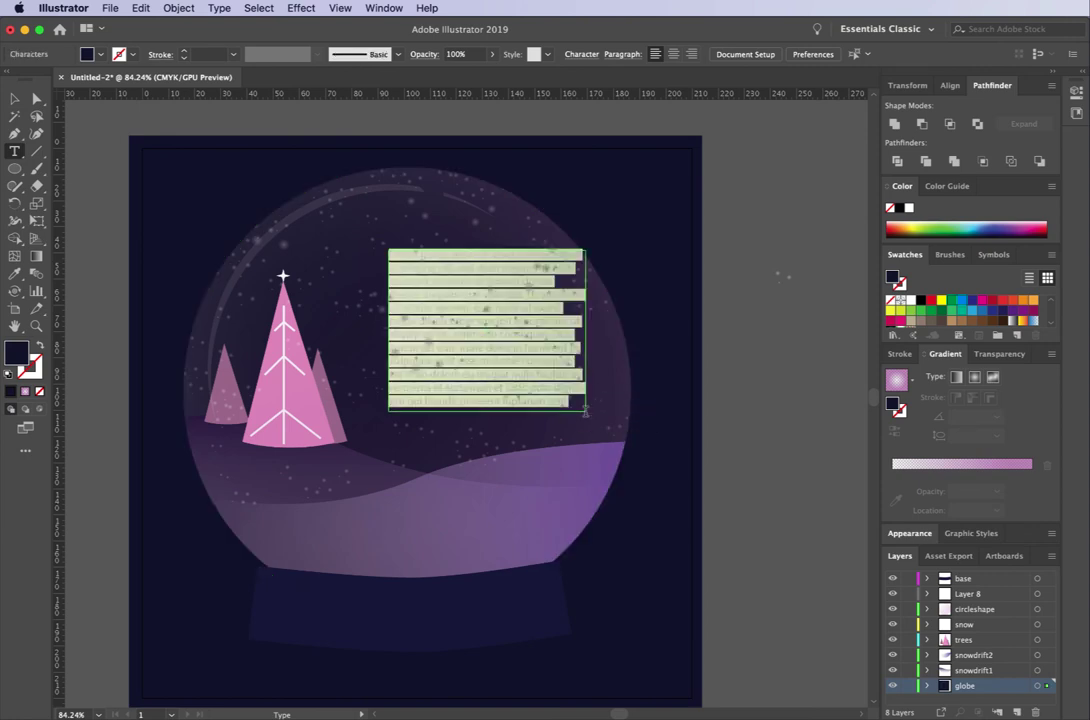
{"action": "key", "text": "BackSpace"}
{"action": "type", "text": "LET IT SNOW"}
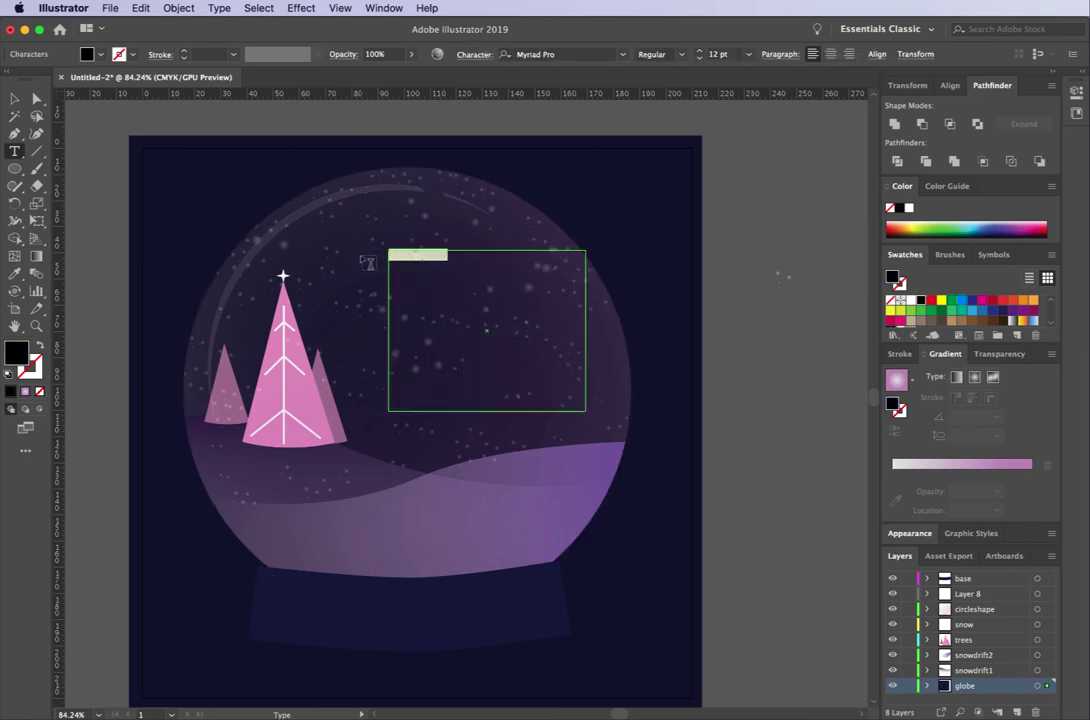
- Format the "LET IT SNOW" text in white Naive Inline, Shadow style, at 66 pt
{"action": "left_click", "coordinate": [622, 55]}
{"action": "left_click", "coordinate": [688, 148]}
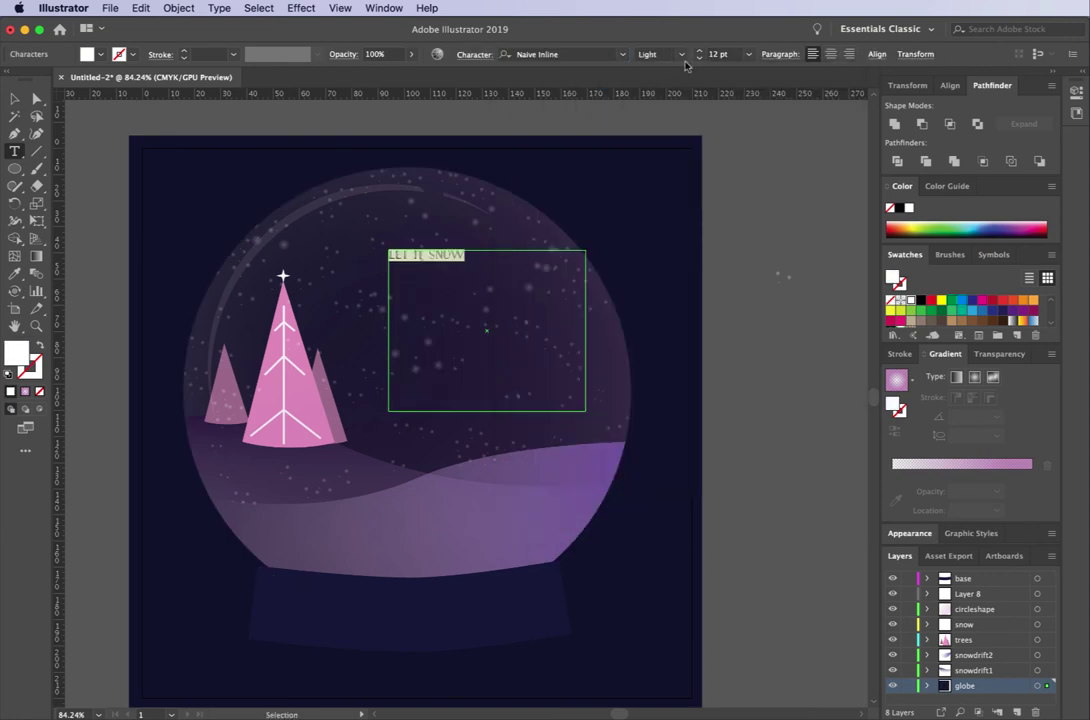
{"action": "left_click", "coordinate": [702, 51]}
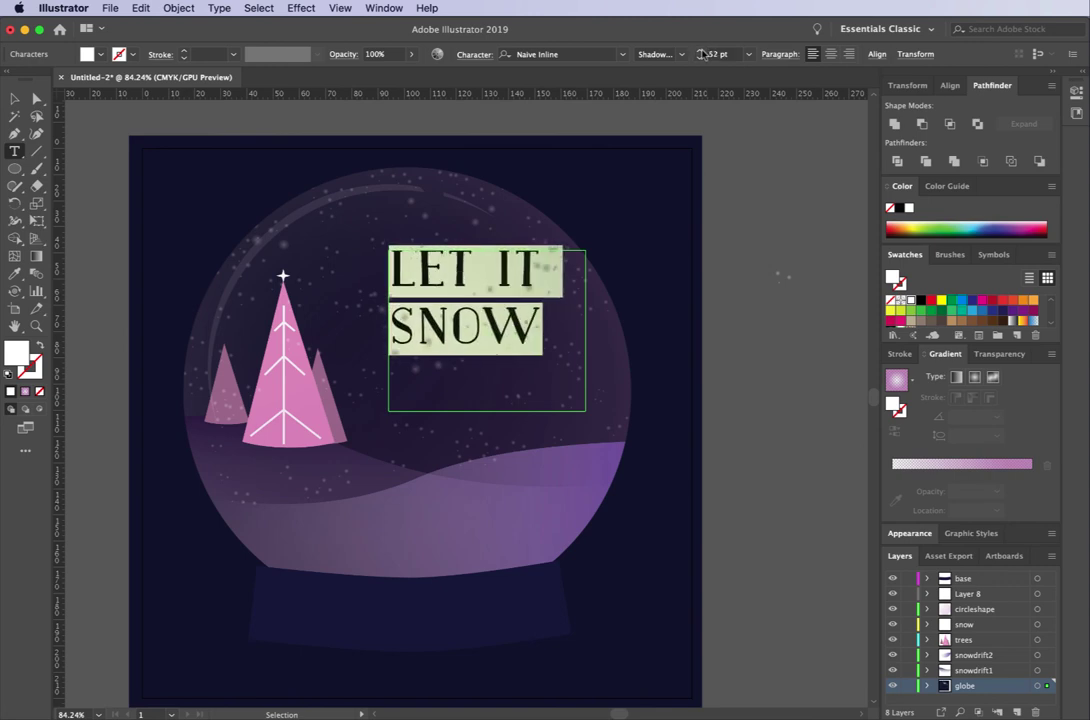
{"action": "scroll", "coordinate": [705, 54], "scroll_direction": "down", "scroll_amount": 1}
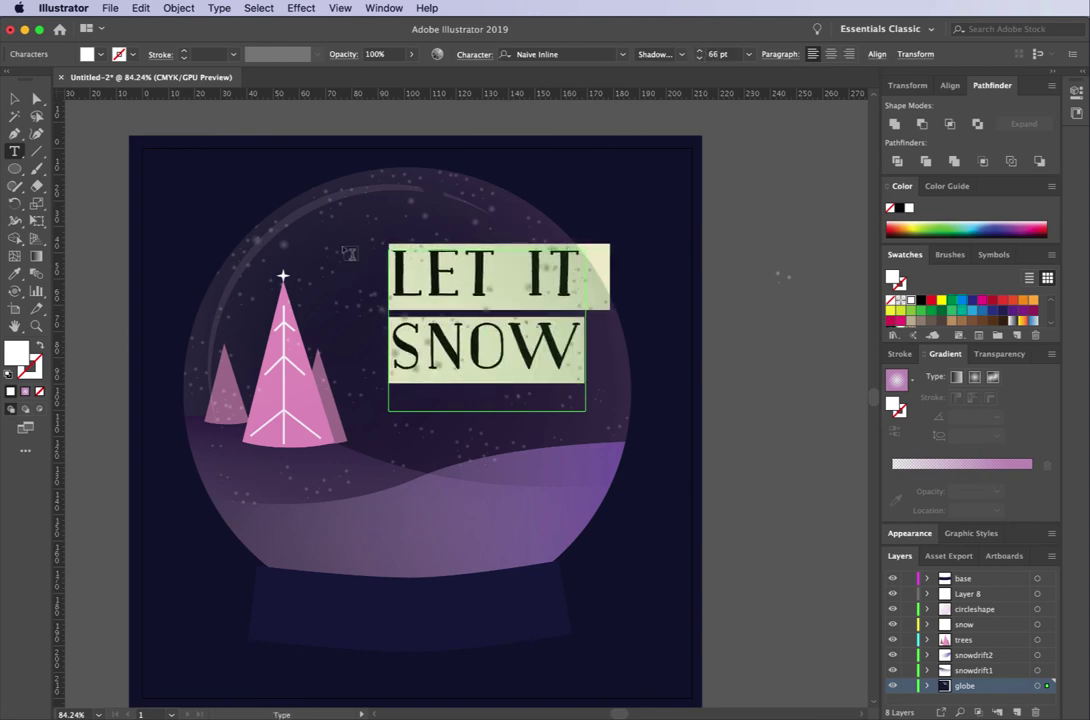
- Tighten the leading between the two lines of the "LET IT SNOW" text and justify its paragraph
{"action": "key", "text": "Escape"}
{"action": "left_click", "coordinate": [474, 54]}
{"action": "left_click", "coordinate": [431, 145]}
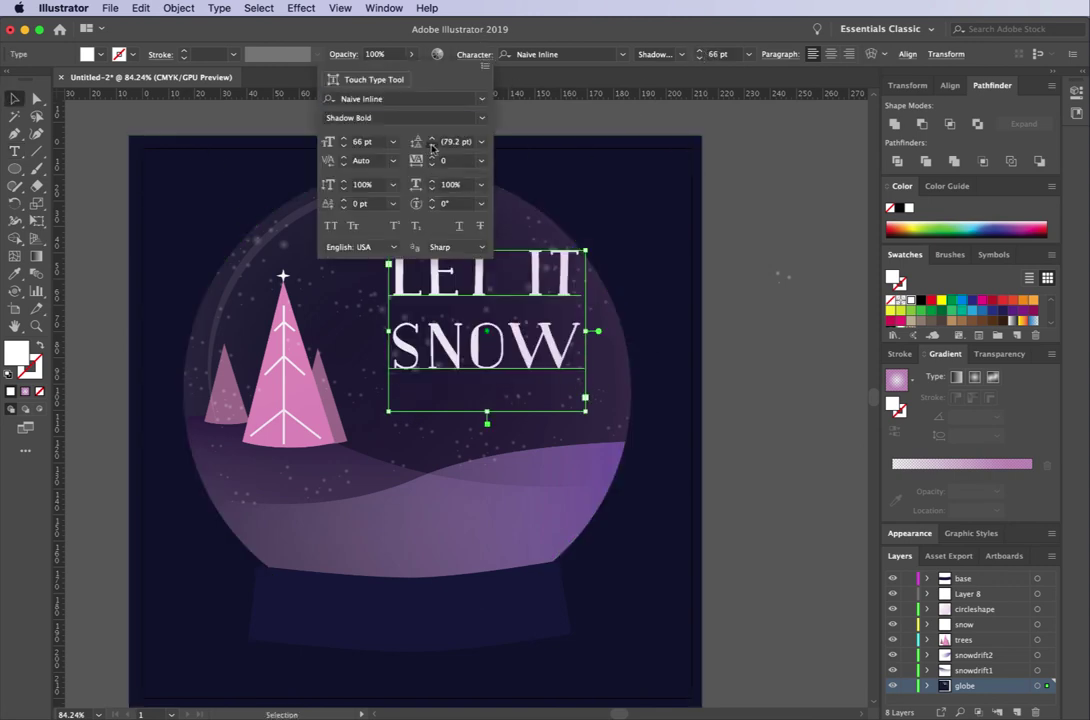
{"action": "left_click", "coordinate": [785, 53]}
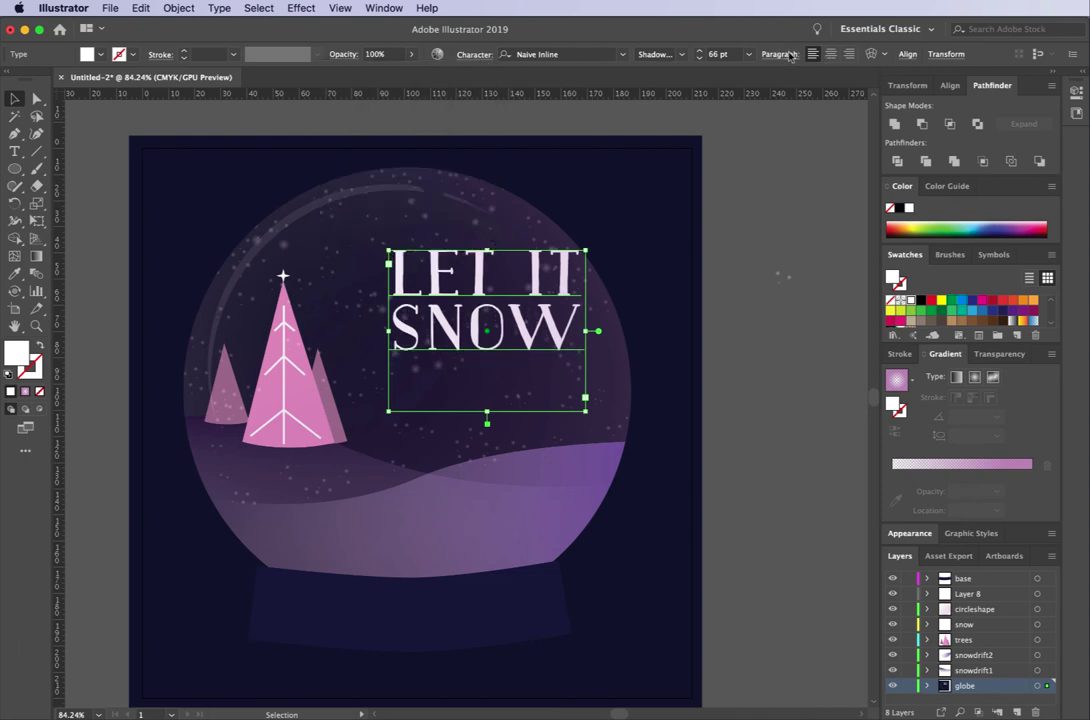
{"action": "left_click", "coordinate": [783, 81]}
- Move the "LET IT SNOW" text block lower in the night sky beside the trees and deselect it
{"action": "left_click", "coordinate": [587, 430]}
{"action": "key", "text": "shift+Down"}
{"action": "key", "text": "shift+Down"}
{"action": "key", "text": "shift+Down"}
{"action": "left_click_drag", "start_coordinate": [588, 432], "coordinate": [591, 457]}
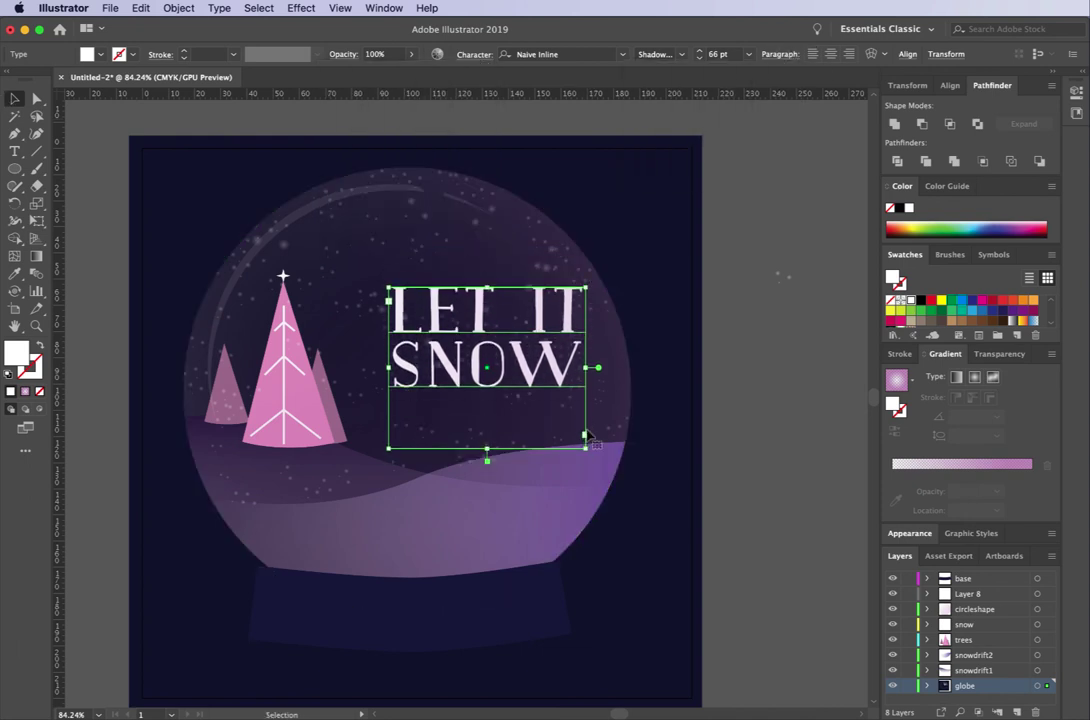
{"action": "left_click", "coordinate": [745, 426]}
- Lock the circleshape and globe layers so the snowdrifts can be selected on their own
{"action": "left_click", "coordinate": [357, 470]}
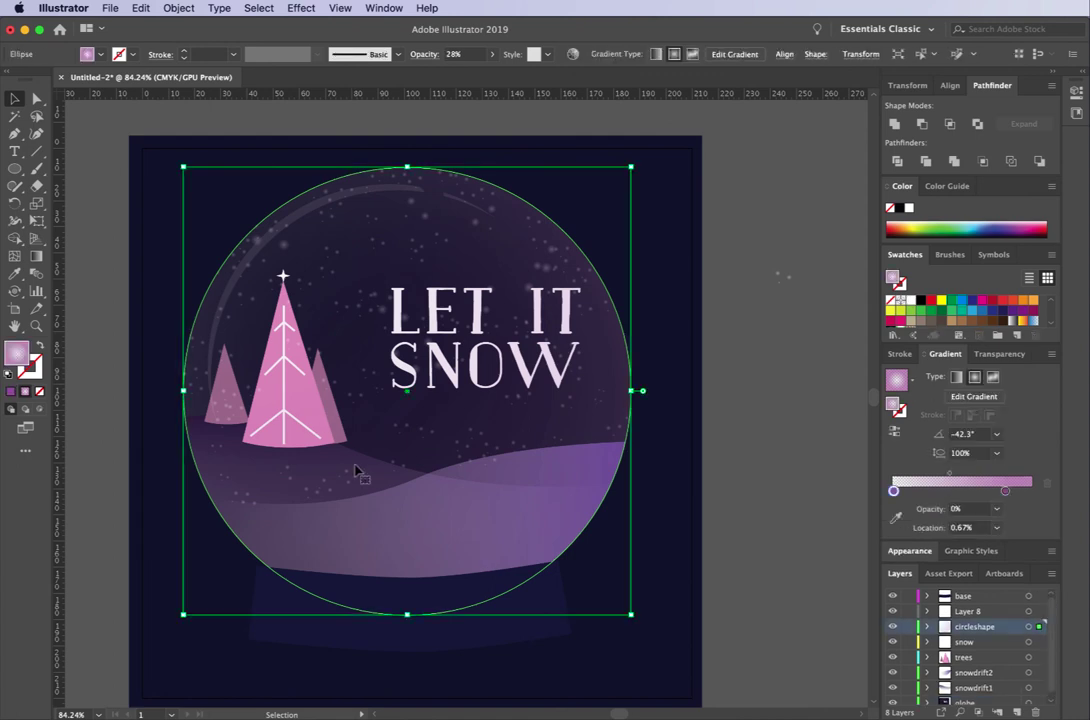
{"action": "left_click", "coordinate": [907, 627]}
{"action": "left_click", "coordinate": [529, 436]}
{"action": "left_click", "coordinate": [907, 703]}
- Place a white-filled copy of the snowdrift1 shape directly behind its gradient shape and deselect it
{"action": "left_click", "coordinate": [535, 493]}
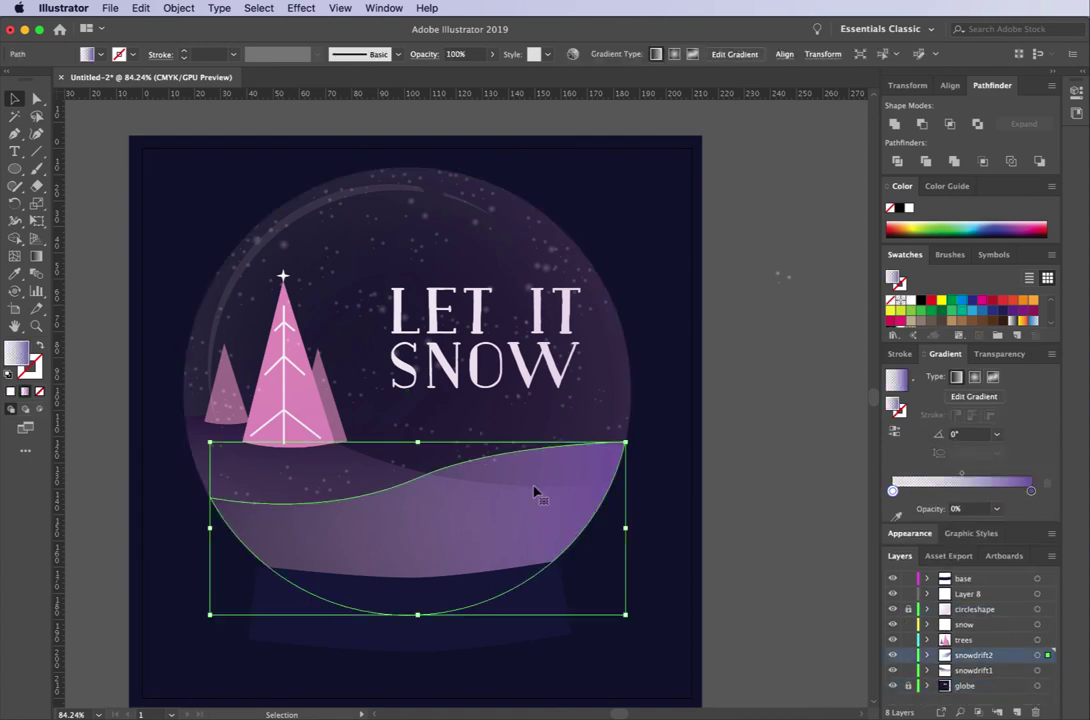
{"action": "key", "text": "a"}
{"action": "key", "text": "v"}
{"action": "left_click", "coordinate": [333, 484]}
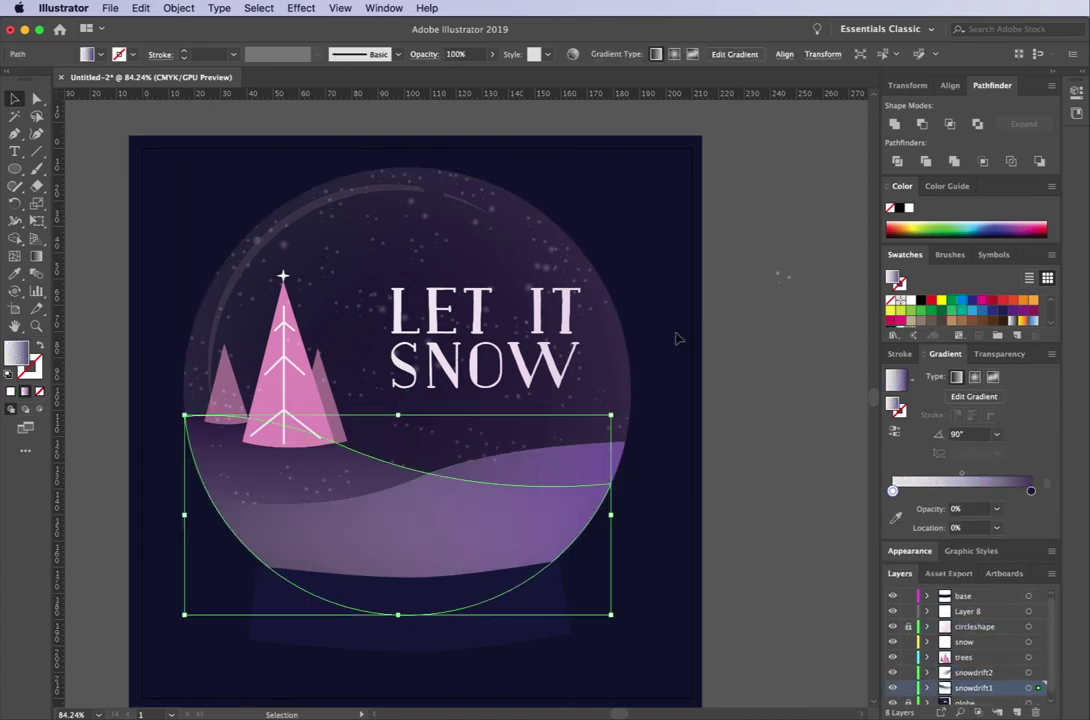
{"action": "left_click", "coordinate": [911, 300]}
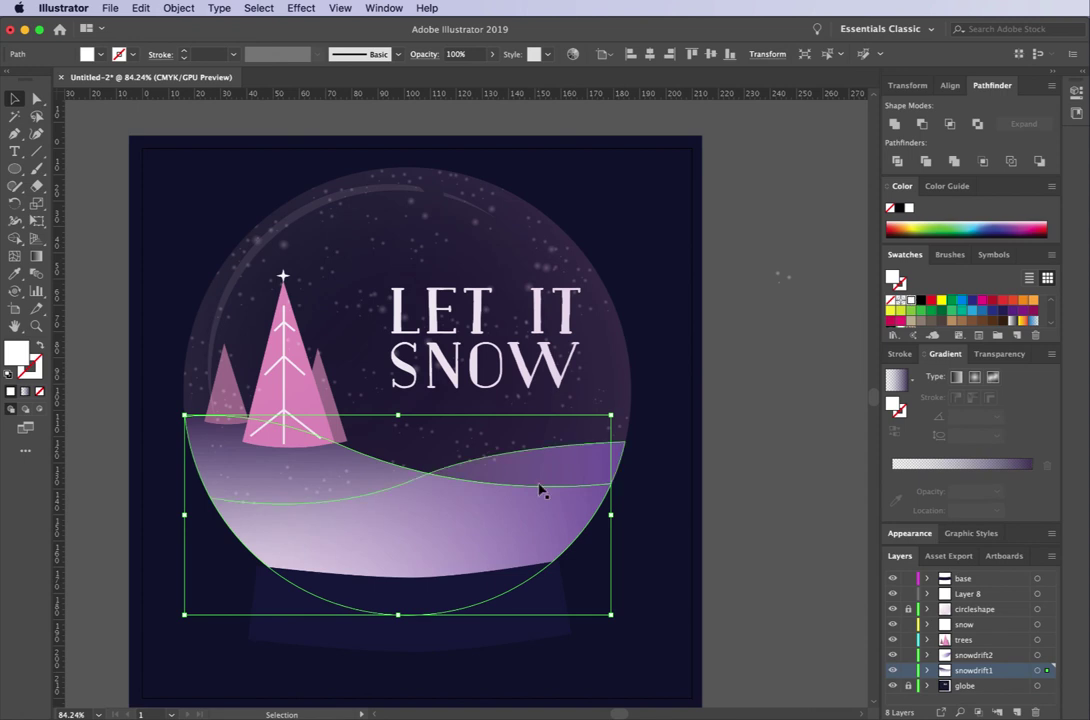
{"action": "left_click", "coordinate": [838, 370]}
- Cut the small tree on the right and paste it in place on a new layer between snowdrift1 and globe
{"action": "left_click", "coordinate": [338, 428]}
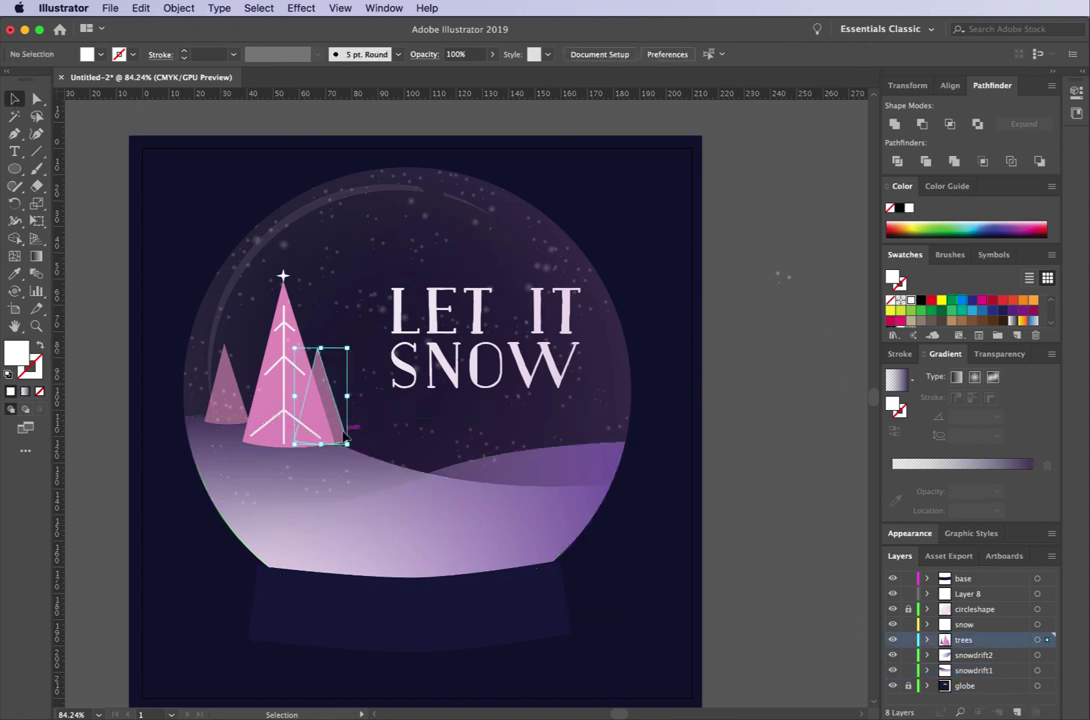
{"action": "key", "text": "super+x"}
{"action": "key", "text": "v"}
{"action": "key", "text": "super+shift+a"}
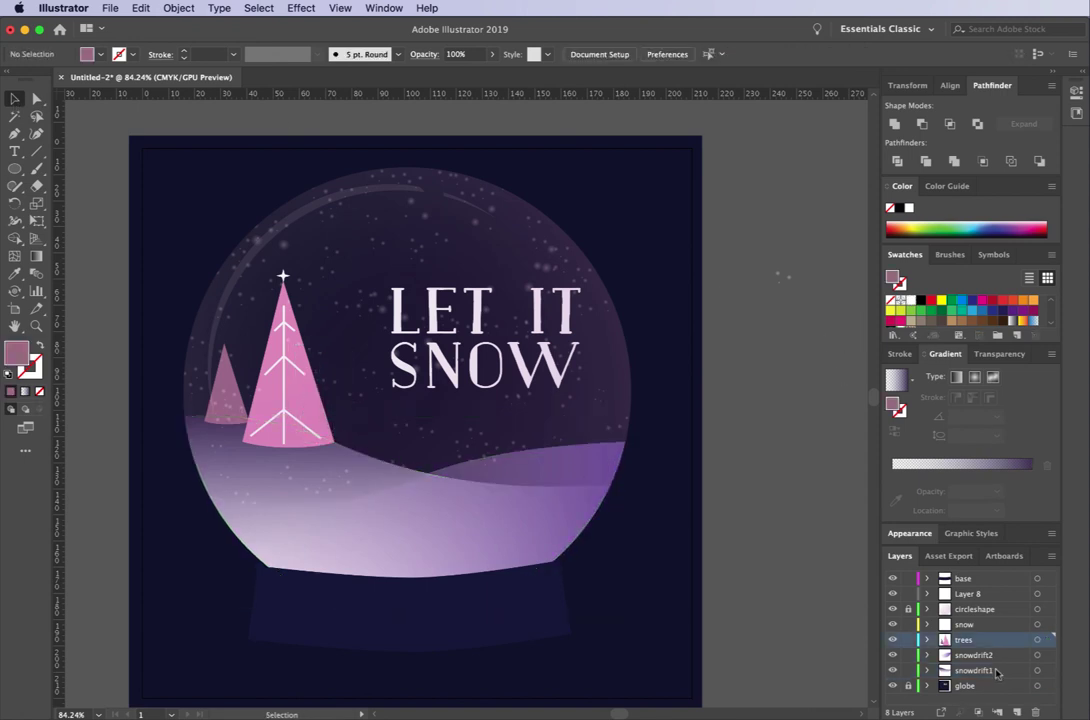
{"action": "left_click", "coordinate": [985, 686]}
{"action": "key", "text": "super+f"}
{"action": "left_click", "coordinate": [630, 402]}
{"action": "left_click", "coordinate": [1016, 712]}
{"action": "key", "text": "super+f"}
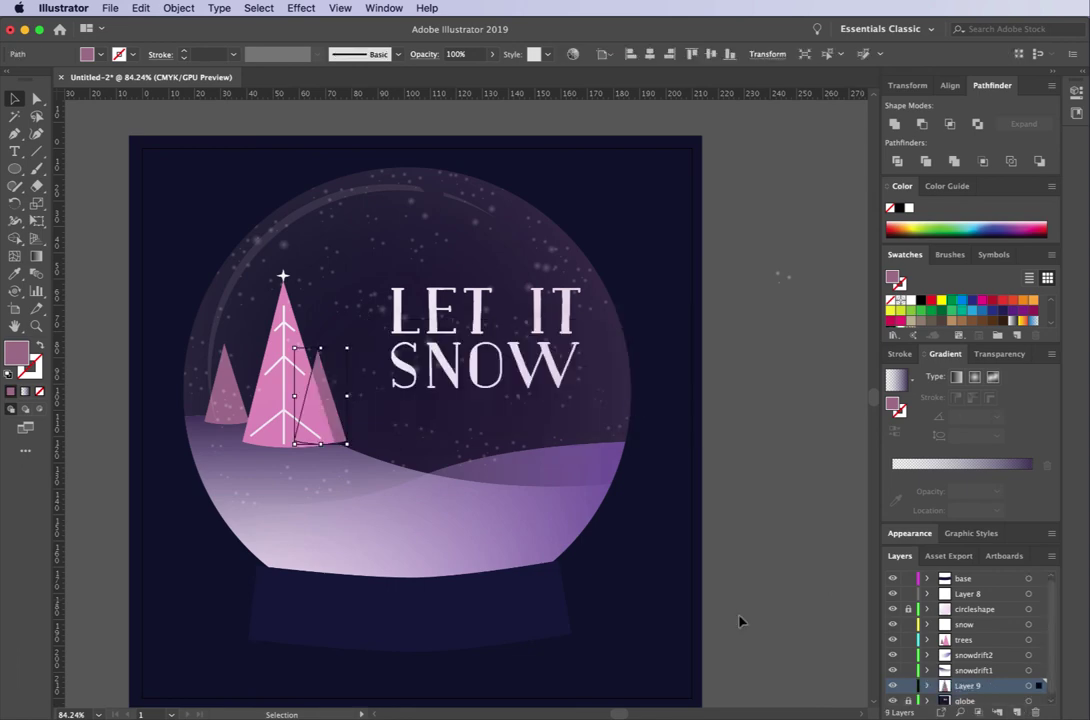
- Shift the small tree right and down so its foot sits behind the snowdrift beside the large tree
{"action": "key", "text": "shift+Down"}
{"action": "key", "text": "shift+Down"}
{"action": "key", "text": "shift+Right"}
{"action": "key", "text": "shift+Right"}
{"action": "key", "text": "shift+Right"}
{"action": "key", "text": "Down"}
{"action": "key", "text": "Down"}
{"action": "key", "text": "Down"}
{"action": "key", "text": "Down"}
{"action": "key", "text": "Down"}
{"action": "key", "text": "Down"}
{"action": "key", "text": "Down"}
{"action": "key", "text": "Down"}
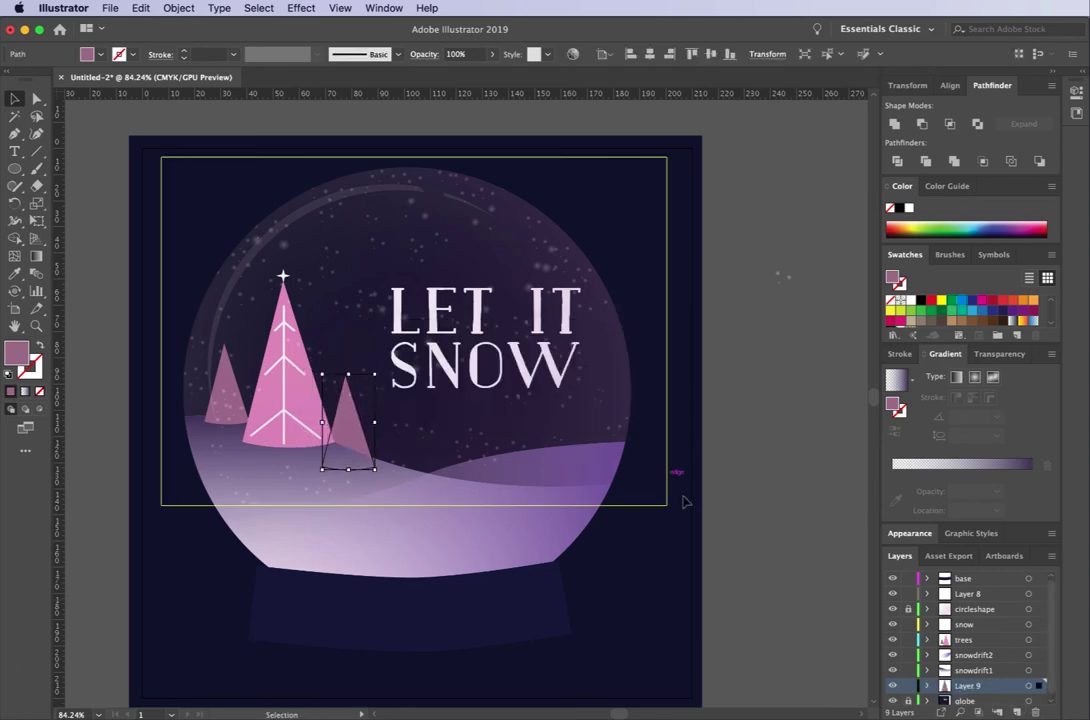
- Select the white trunk and branch lines on the large tree and give their strokes round caps
{"action": "left_click", "coordinate": [284, 354]}
{"action": "scroll", "coordinate": [284, 351], "scroll_direction": "up", "scroll_amount": 5}
{"action": "left_click", "coordinate": [314, 396], "text": "shift"}
{"action": "left_click", "coordinate": [318, 561], "text": "shift"}
{"action": "left_click", "coordinate": [304, 276], "text": "shift"}
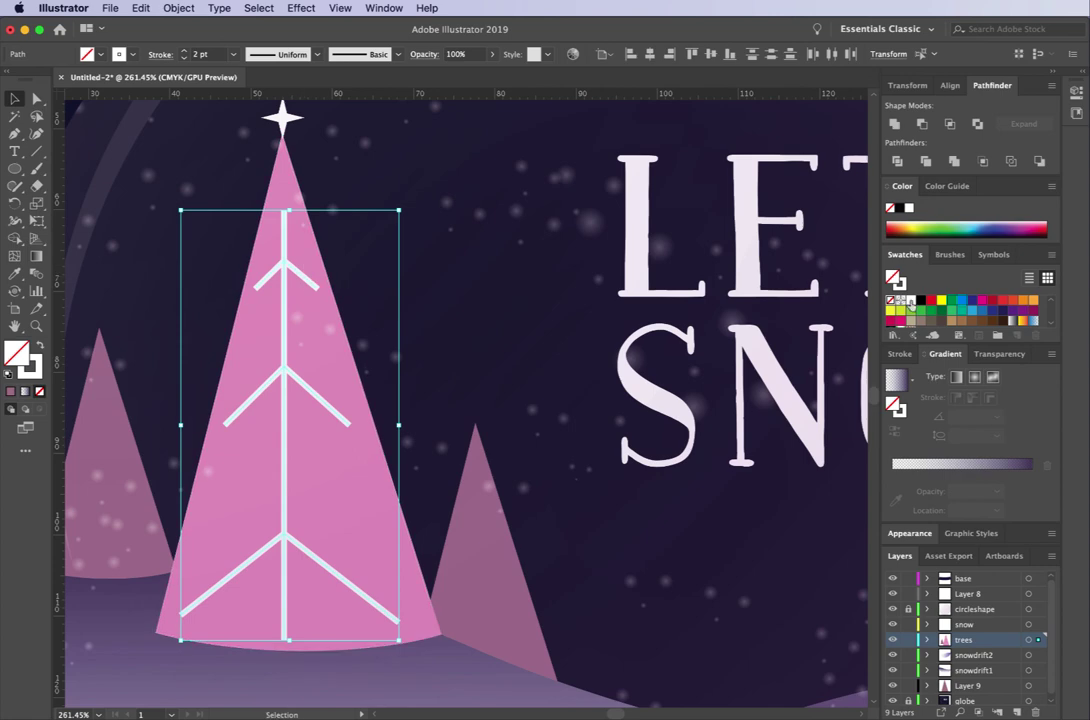
{"action": "left_click", "coordinate": [899, 354]}
{"action": "left_click", "coordinate": [1051, 354]}
{"action": "left_click", "coordinate": [1075, 355]}
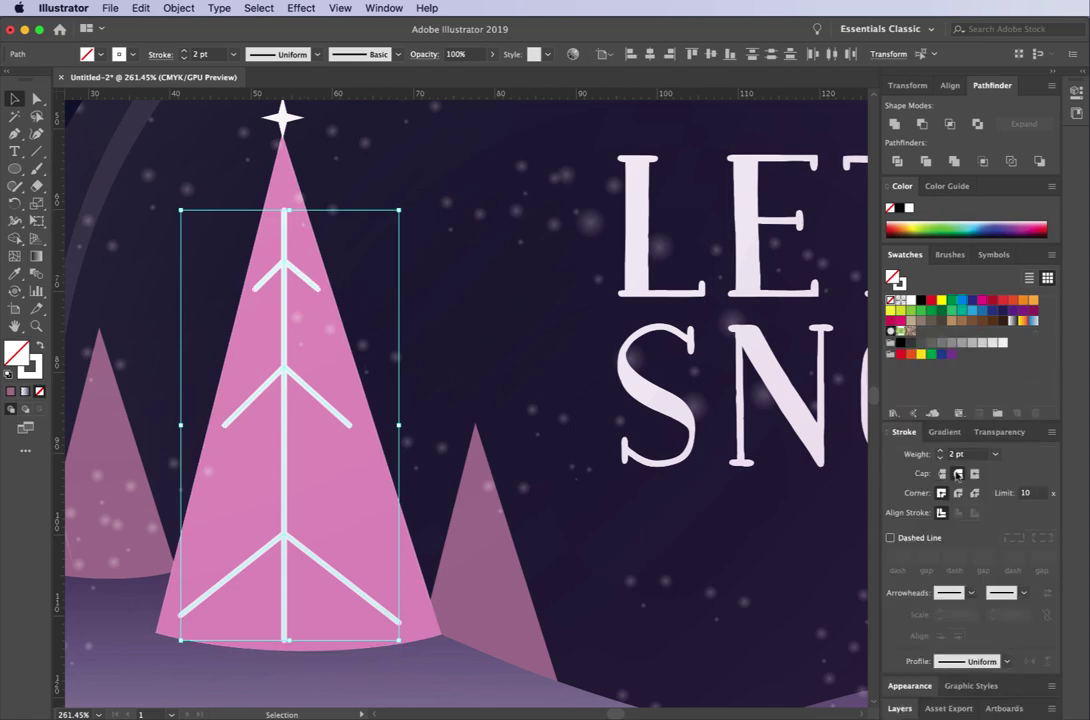
- Lower the opacity of the large tree's trunk and branch lines to 49% and deselect them
{"action": "left_click", "coordinate": [999, 432]}
{"action": "left_click", "coordinate": [1042, 610]}
{"action": "left_click", "coordinate": [1012, 631]}
{"action": "left_click", "coordinate": [762, 615]}
{"action": "scroll", "coordinate": [620, 593], "scroll_direction": "down", "scroll_amount": 5}
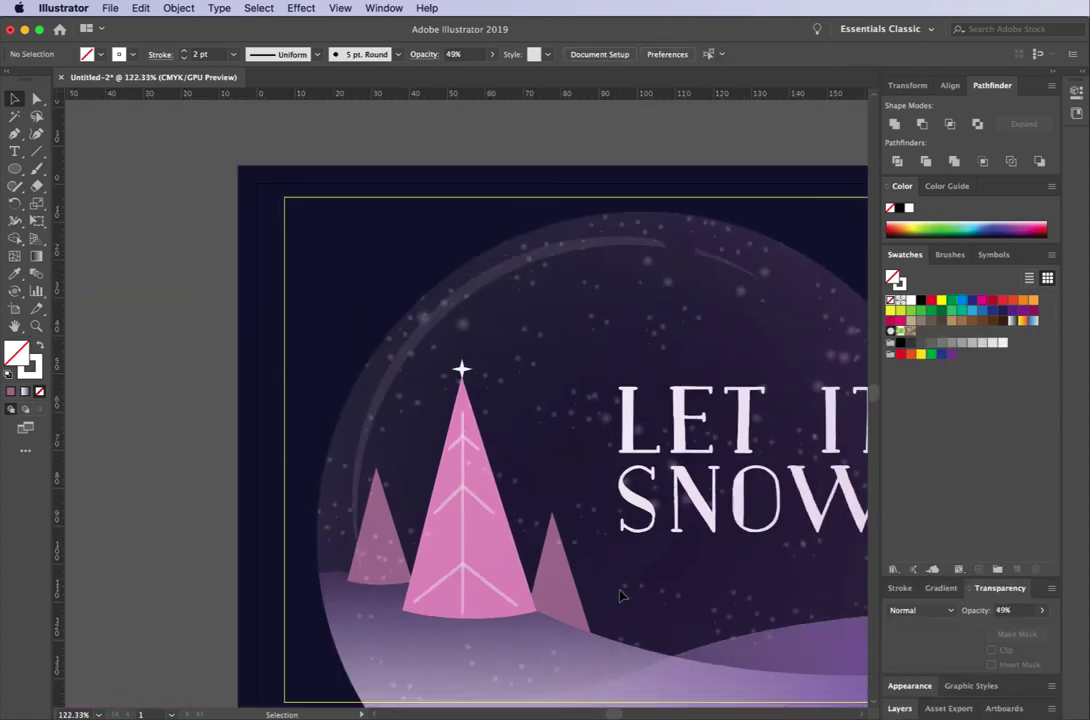
- Duplicate the treetop star in place and move the copy down and right onto the globe's base
{"action": "scroll", "coordinate": [620, 596], "scroll_direction": "down", "scroll_amount": 3}
{"action": "key", "text": "a"}
{"action": "left_click", "coordinate": [387, 269]}
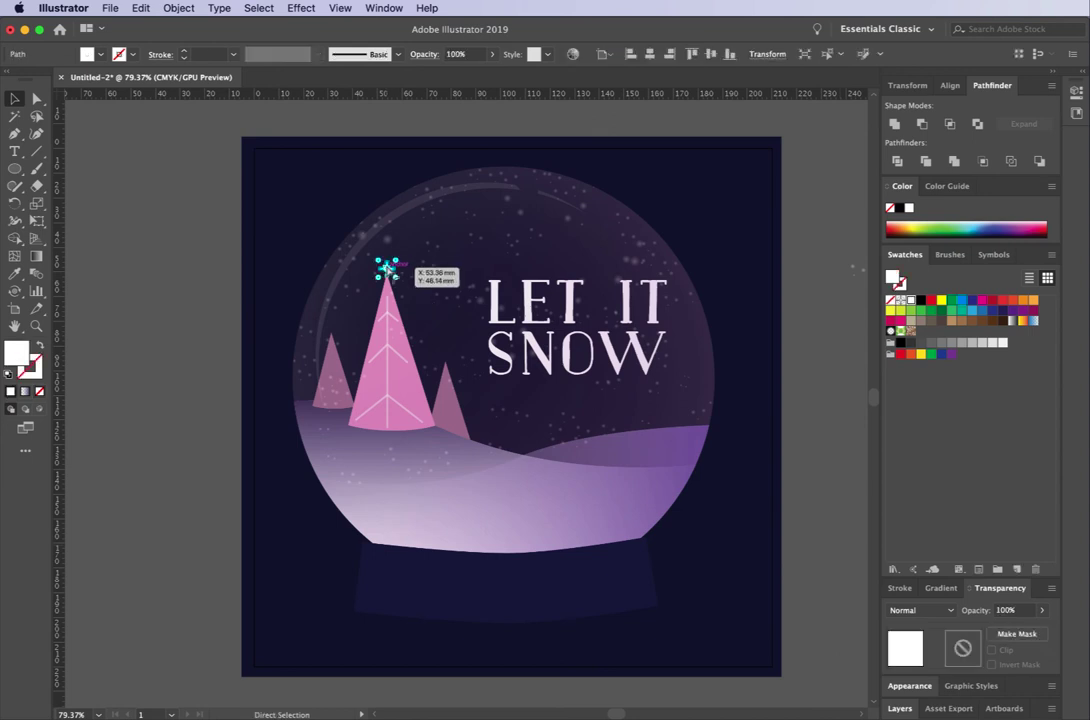
{"action": "key", "text": "super+c"}
{"action": "key", "text": "super+f"}
{"action": "key", "text": "shift+Down"}
{"action": "key", "text": "shift+Down"}
{"action": "key", "text": "shift+Down"}
{"action": "key", "text": "shift+Down"}
{"action": "key", "text": "shift+Down"}
{"action": "key", "text": "shift+Down"}
{"action": "key", "text": "shift+Down"}
{"action": "key", "text": "shift+Down"}
{"action": "key", "text": "shift+Down"}
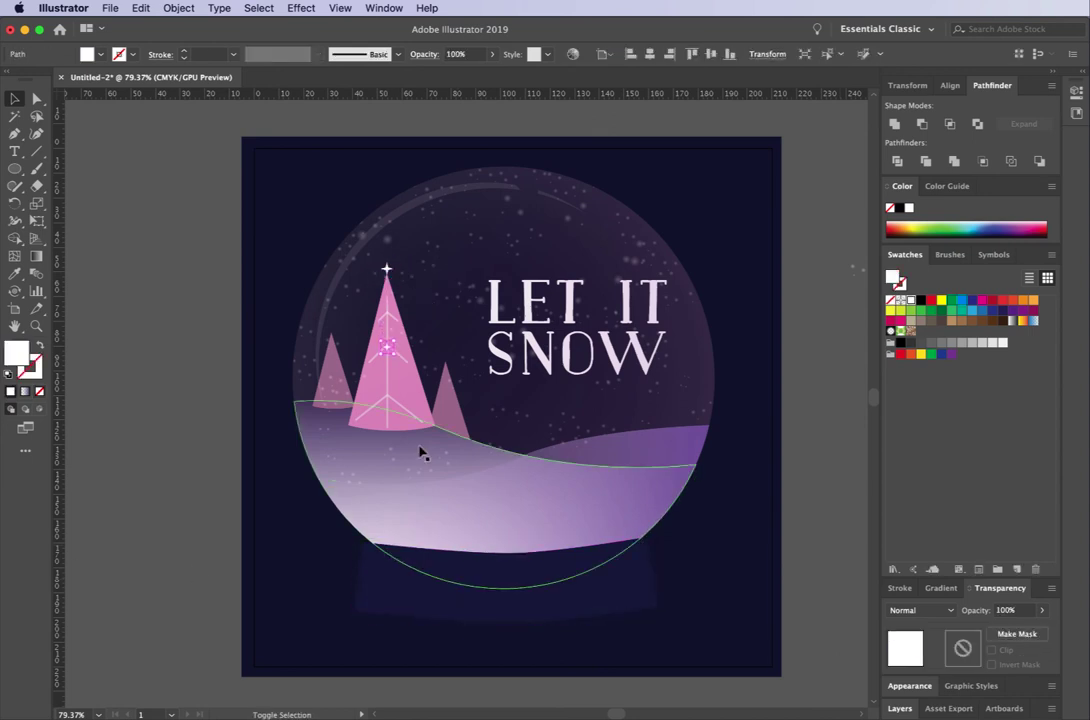
{"action": "key", "text": "shift+Down"}
{"action": "key", "text": "shift+Down"}
{"action": "key", "text": "shift+Down"}
{"action": "key", "text": "shift+Down"}
{"action": "key", "text": "shift+Down"}
{"action": "key", "text": "shift+Down"}
{"action": "key", "text": "shift+Down"}
{"action": "key", "text": "shift+Down"}
{"action": "key", "text": "shift+Down"}
{"action": "key", "text": "shift+Down"}
{"action": "key", "text": "shift+Down"}
{"action": "key", "text": "shift+Right"}
{"action": "key", "text": "shift+Right"}
{"action": "key", "text": "shift+Right"}
{"action": "key", "text": "shift+Right"}
{"action": "key", "text": "shift+Right"}
{"action": "key", "text": "shift+Right"}
{"action": "key", "text": "shift+Right"}
{"action": "key", "text": "shift+Right"}
{"action": "key", "text": "shift+Right"}
{"action": "key", "text": "shift+Right"}
{"action": "key", "text": "shift+Right"}
{"action": "key", "text": "shift+Right"}
{"action": "key", "text": "shift+Right"}
- Enlarge the copied star and adjust its position so it sits centred on the base
{"action": "left_click_drag", "start_coordinate": [506, 593], "coordinate": [528, 571]}
{"action": "key", "text": "shift+Up"}
{"action": "key", "text": "shift+Up"}
{"action": "key", "text": "Down"}
{"action": "key", "text": "Down"}
{"action": "key", "text": "Down"}
{"action": "key", "text": "Down"}
{"action": "key", "text": "Down"}
{"action": "key", "text": "Down"}
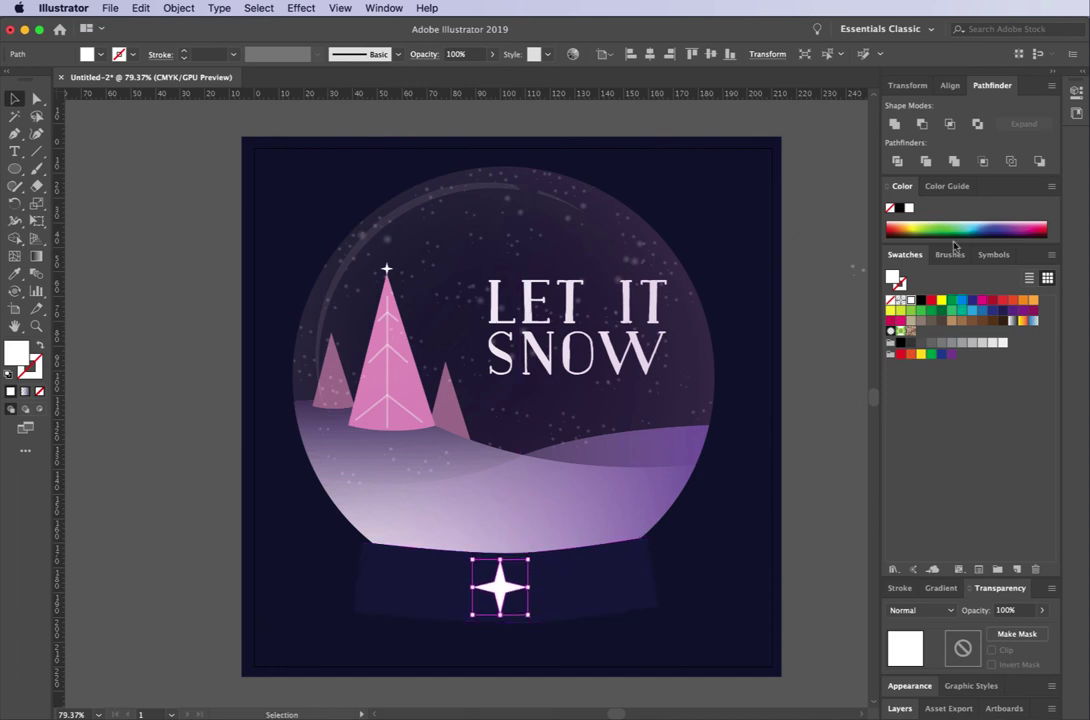
- Lower the opacity of the star on the base to 49% and deselect it
{"action": "left_click", "coordinate": [1042, 610]}
{"action": "left_click_drag", "start_coordinate": [1039, 628], "coordinate": [1011, 628]}
{"action": "left_click", "coordinate": [640, 664]}
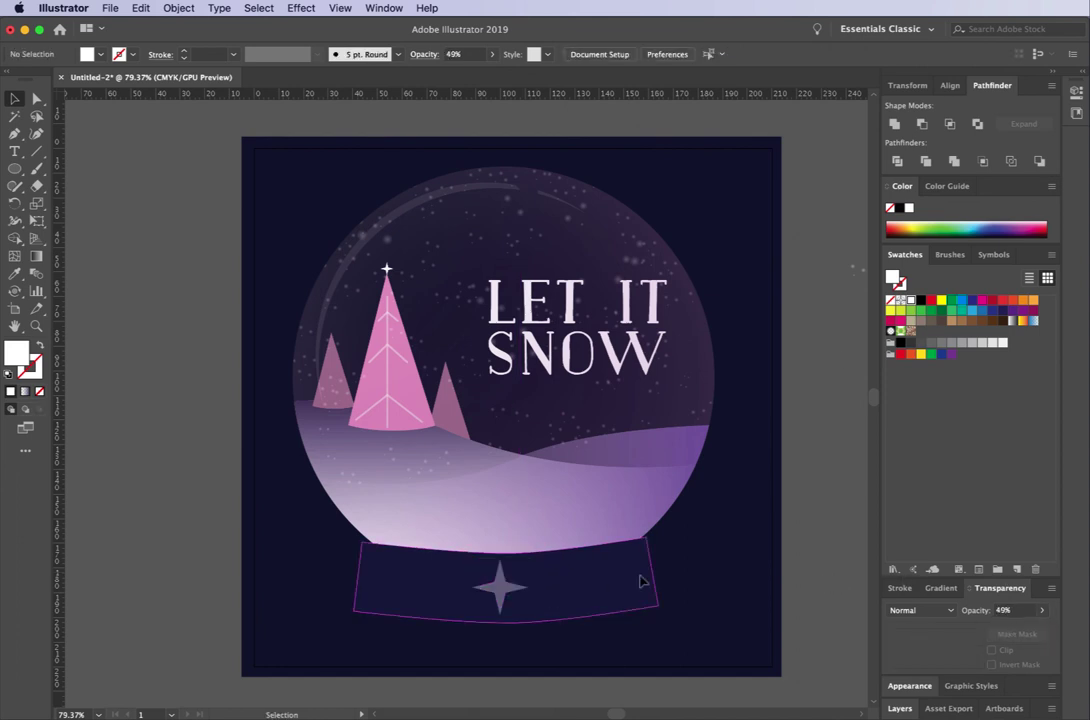
- Try recolouring the end stop of the snowdrift2 gradient to the large tree's pink at 80% opacity
{"action": "left_click", "coordinate": [688, 438]}
{"action": "left_click", "coordinate": [941, 589]}
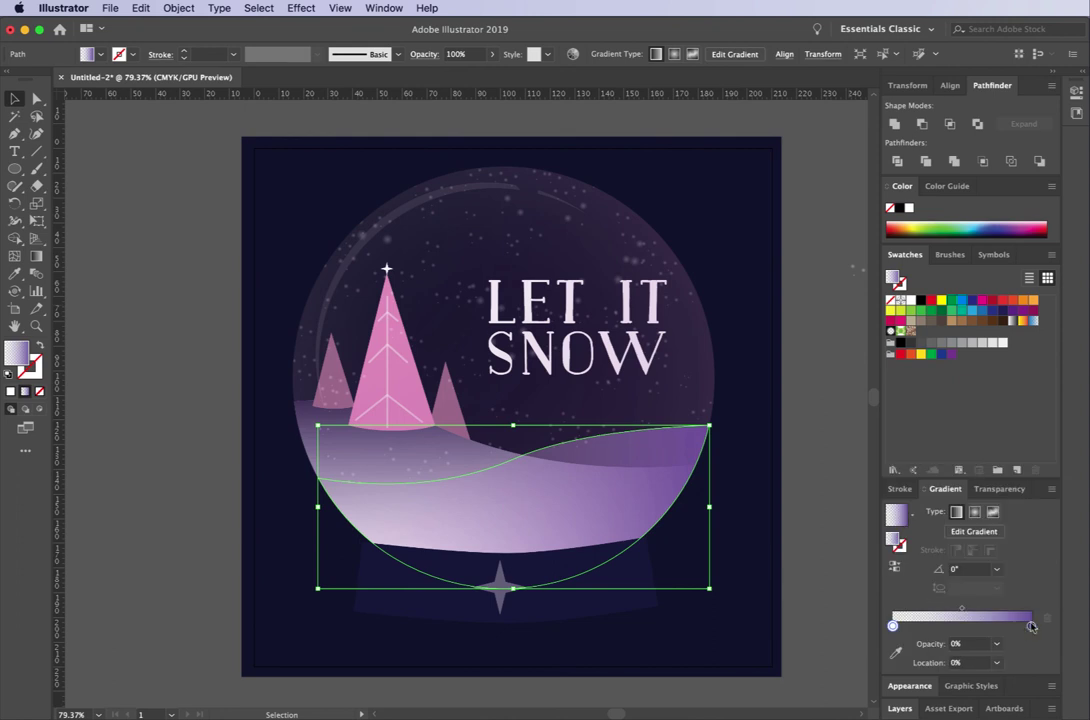
{"action": "double_click", "coordinate": [1031, 626]}
{"action": "left_click", "coordinate": [843, 719]}
{"action": "left_click", "coordinate": [425, 396]}
{"action": "double_click", "coordinate": [1031, 626]}
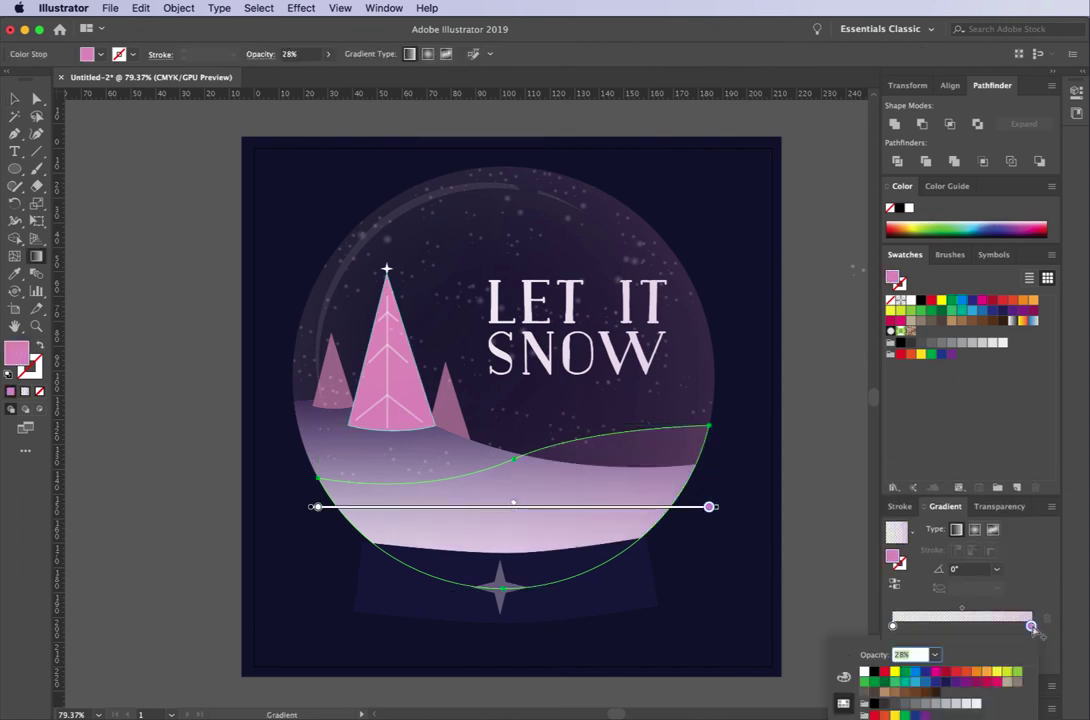
{"action": "left_click", "coordinate": [934, 654]}
{"action": "left_click", "coordinate": [953, 718]}
{"action": "left_click", "coordinate": [1005, 456]}
{"action": "left_click", "coordinate": [14, 98]}
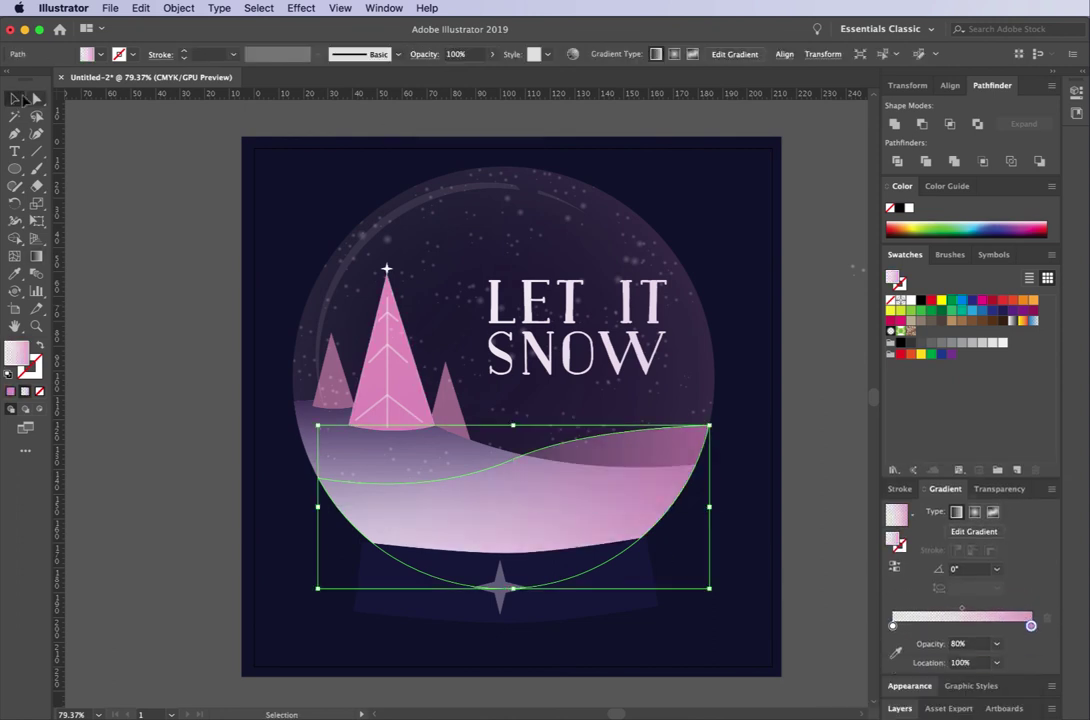
- Try a CMYK Blue fill behind the snowdrift2 gradient, and undo the snowdrift's blue and pink colour changes
{"action": "left_click", "coordinate": [971, 302]}
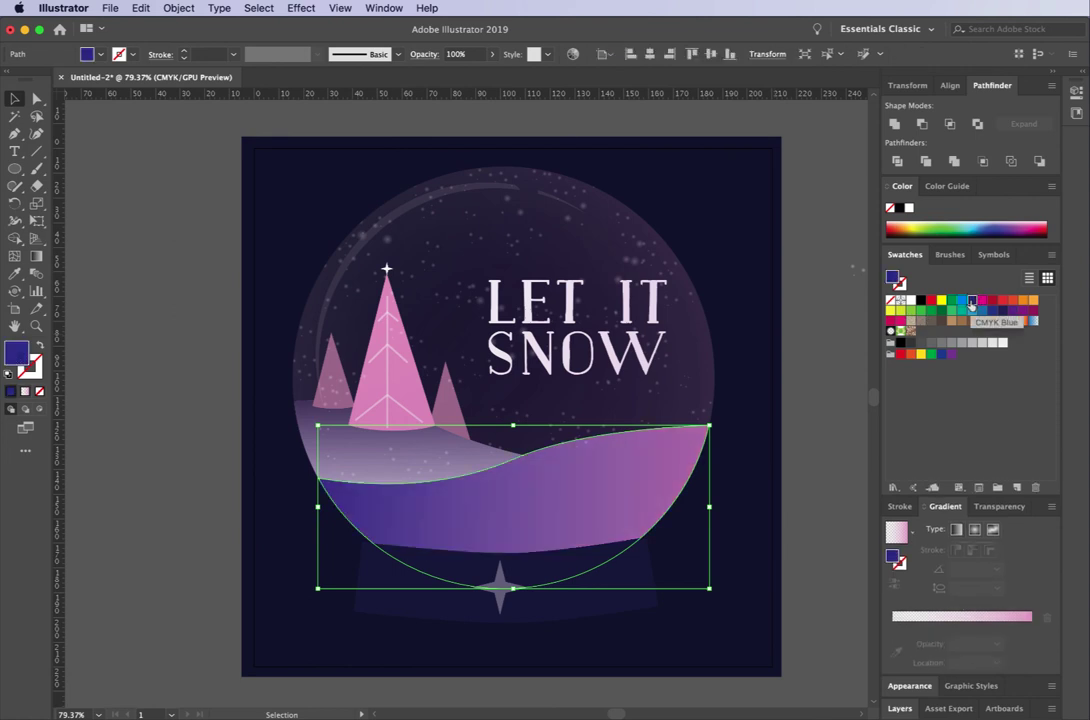
{"action": "key", "text": "super+z"}
{"action": "left_click", "coordinate": [970, 303]}
{"action": "left_click", "coordinate": [822, 377]}
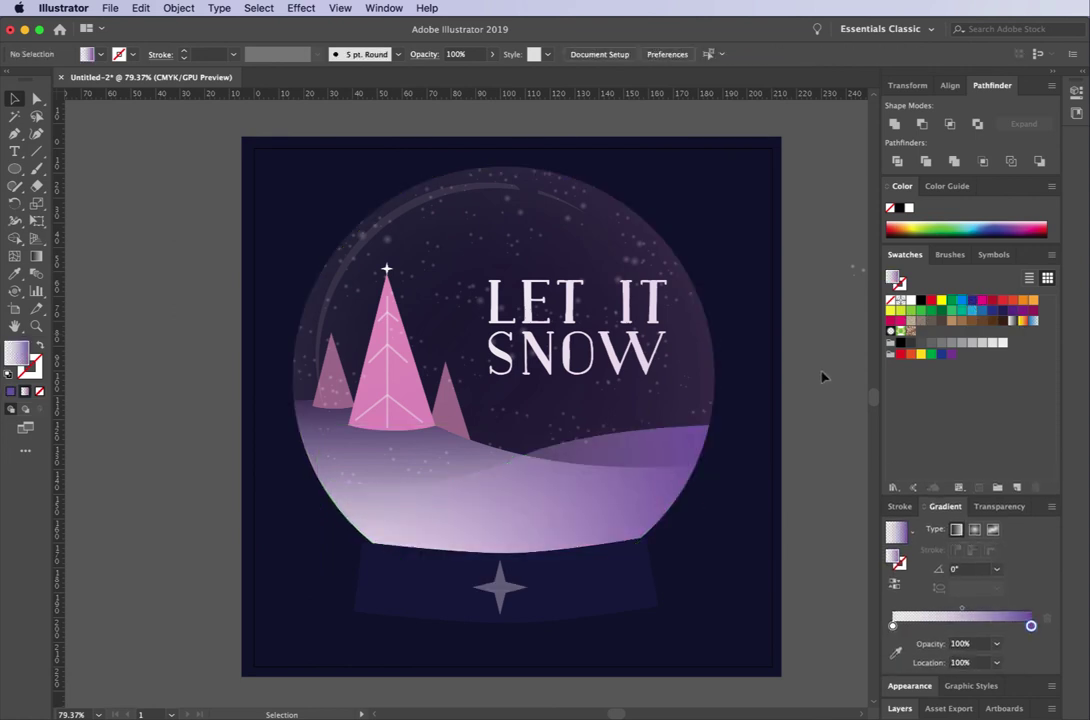
- Apply the overlay circle's purple radial gradient and 28% opacity to the globe's two highlight arcs with the Eyedropper, and deselect them
{"action": "left_click", "coordinate": [520, 196]}
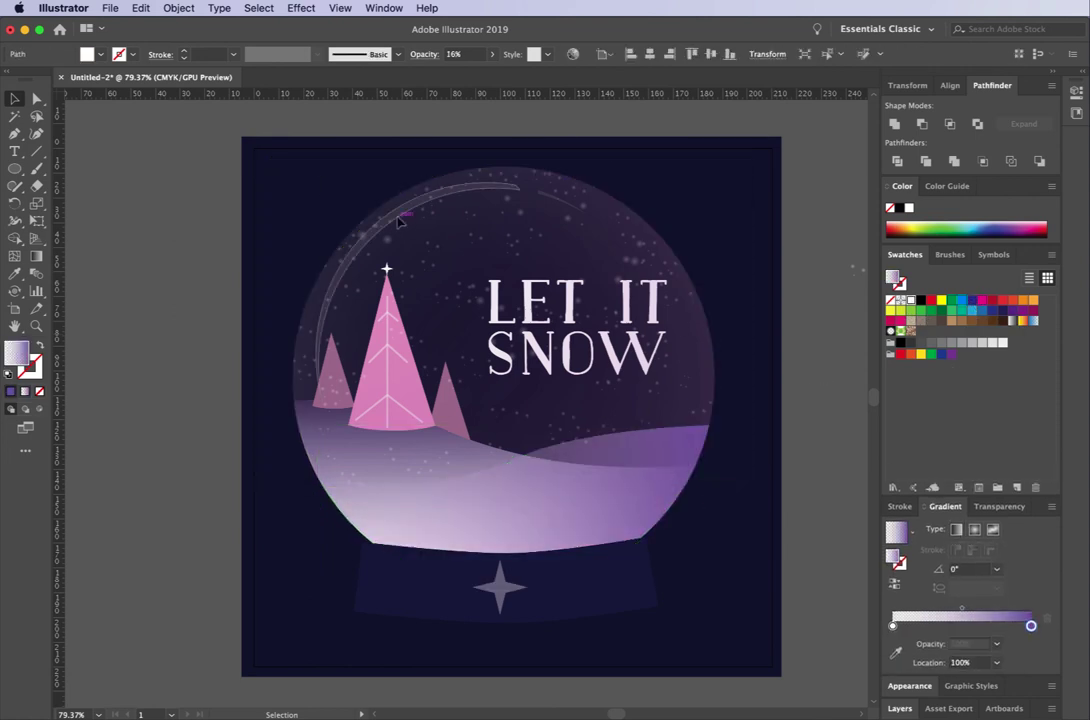
{"action": "left_click", "coordinate": [14, 274]}
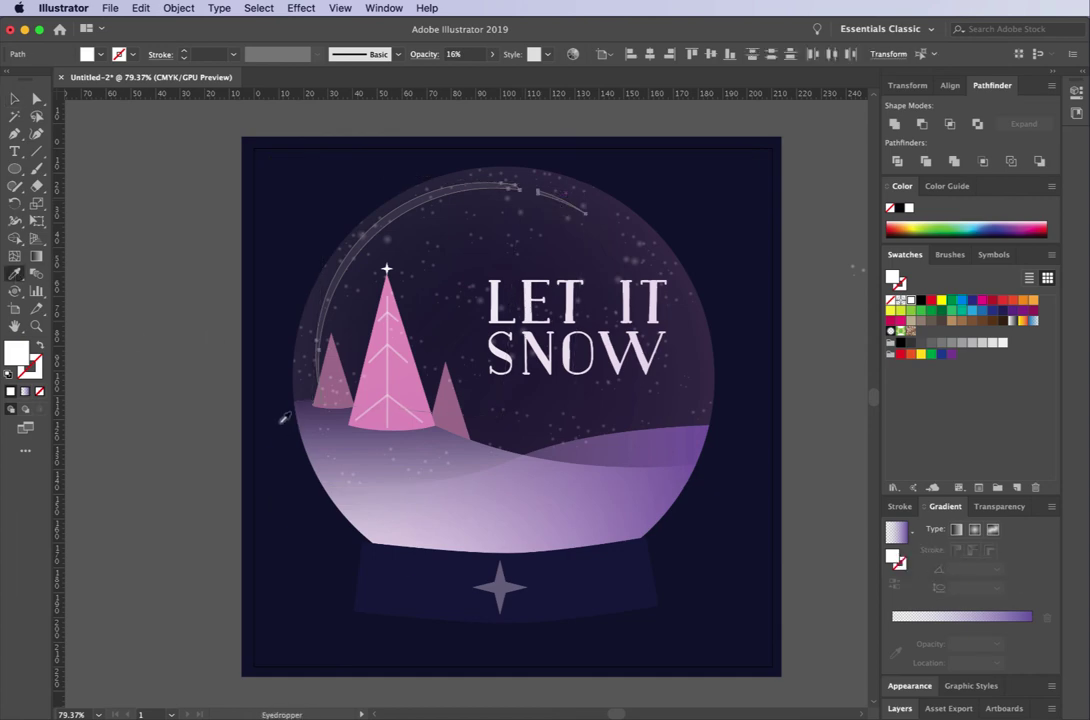
{"action": "left_click", "coordinate": [305, 428]}
{"action": "key", "text": "v"}
{"action": "left_click", "coordinate": [152, 198]}
- Paint a leafy sprig about 33 mm long on the base left of the star, using a white 1 pt Paintbrush stroke without fill
{"action": "scroll", "coordinate": [487, 584], "scroll_direction": "up", "scroll_amount": 5}
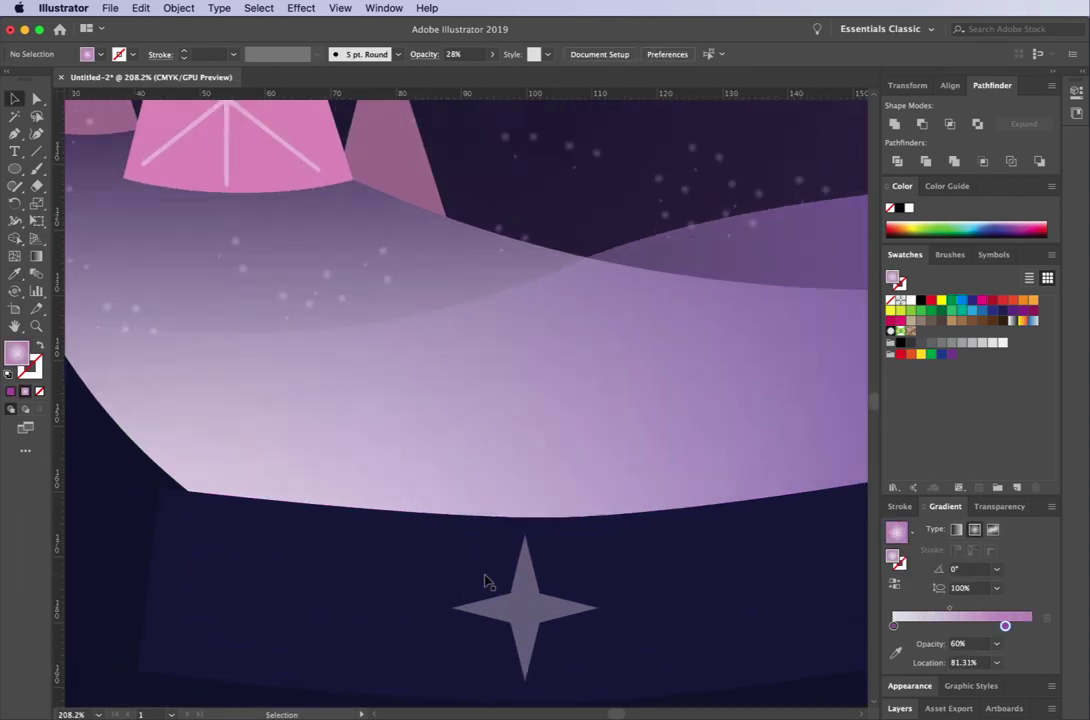
{"action": "key", "text": "b"}
{"action": "key", "text": "shift+x"}
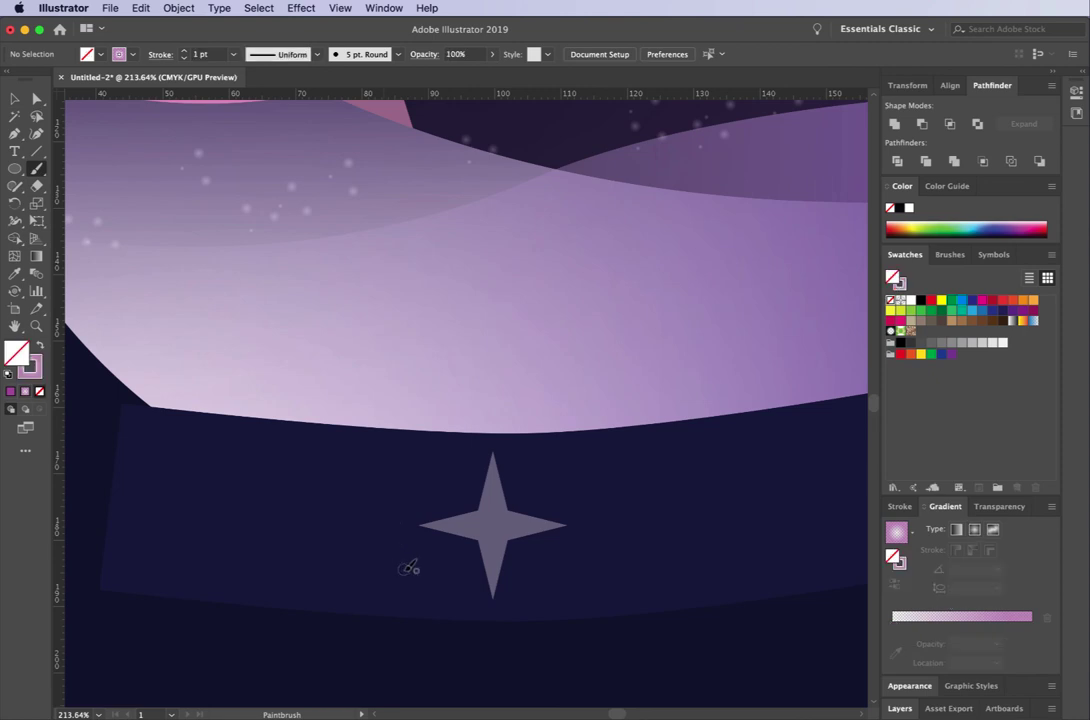
{"action": "key", "text": "v"}
{"action": "left_click", "coordinate": [285, 482]}
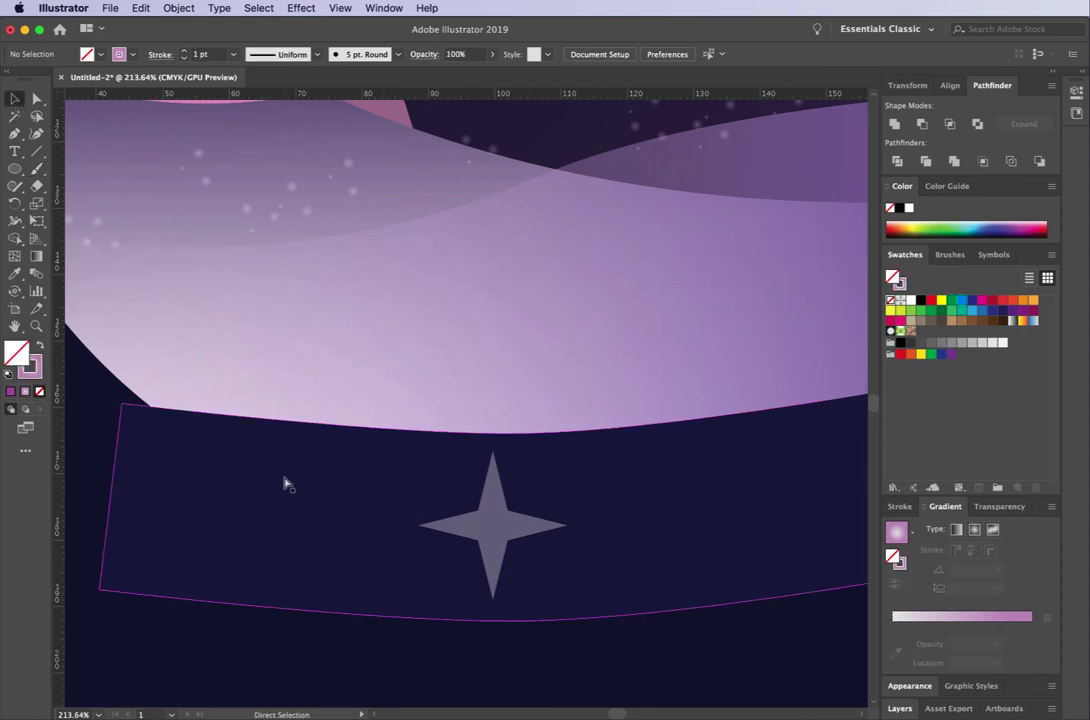
{"action": "left_click", "coordinate": [39, 169]}
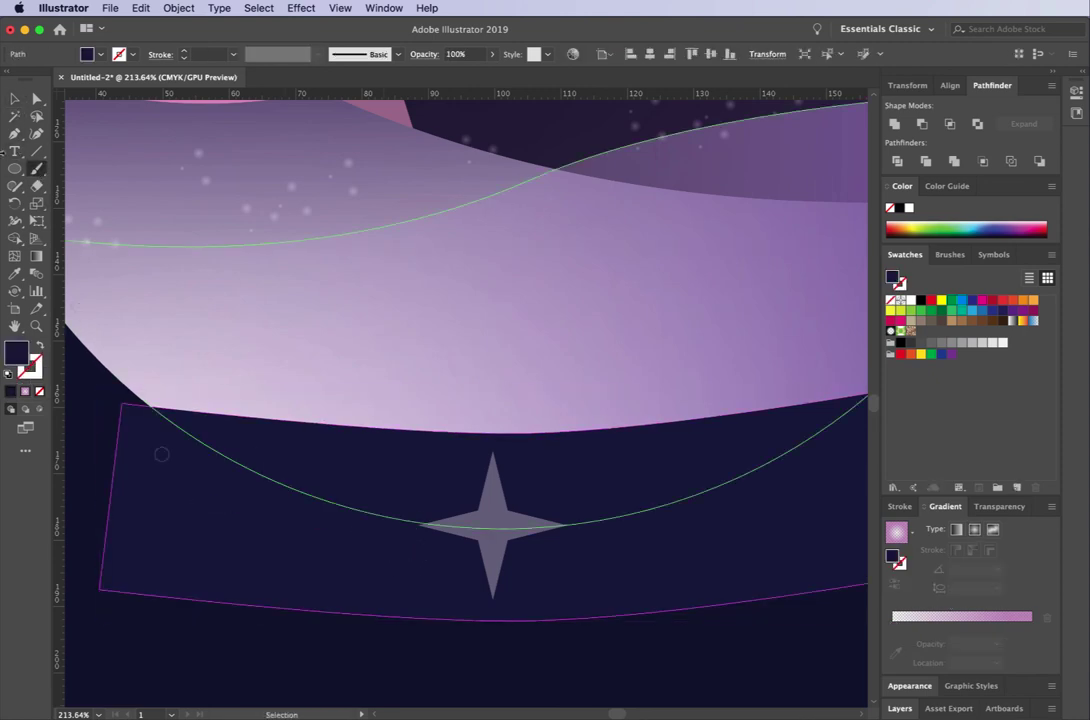
{"action": "key", "text": "super+shift+a"}
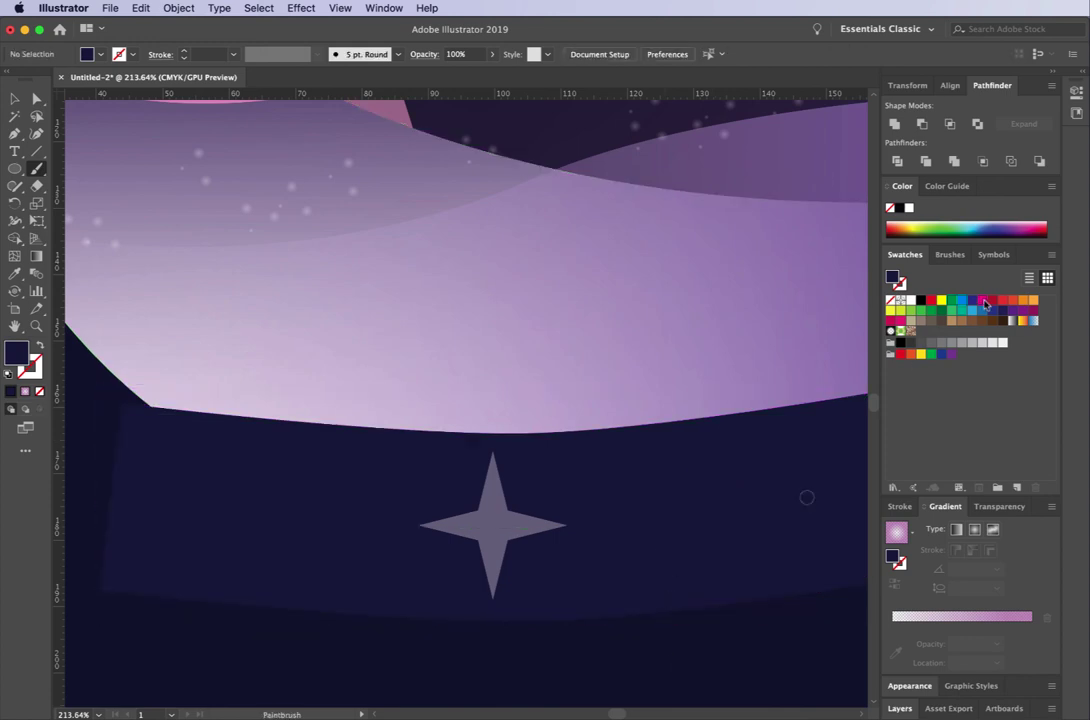
{"action": "left_click", "coordinate": [911, 301]}
{"action": "key", "text": "shift+x"}
{"action": "mouse_move", "coordinate": [392, 530]}
{"action": "left_mouse_down"}
{"action": "mouse_move", "coordinate": [192, 474]}
{"action": "mouse_move", "coordinate": [190, 447]}
{"action": "mouse_move", "coordinate": [193, 467]}
{"action": "mouse_move", "coordinate": [255, 488]}
{"action": "left_mouse_up"}
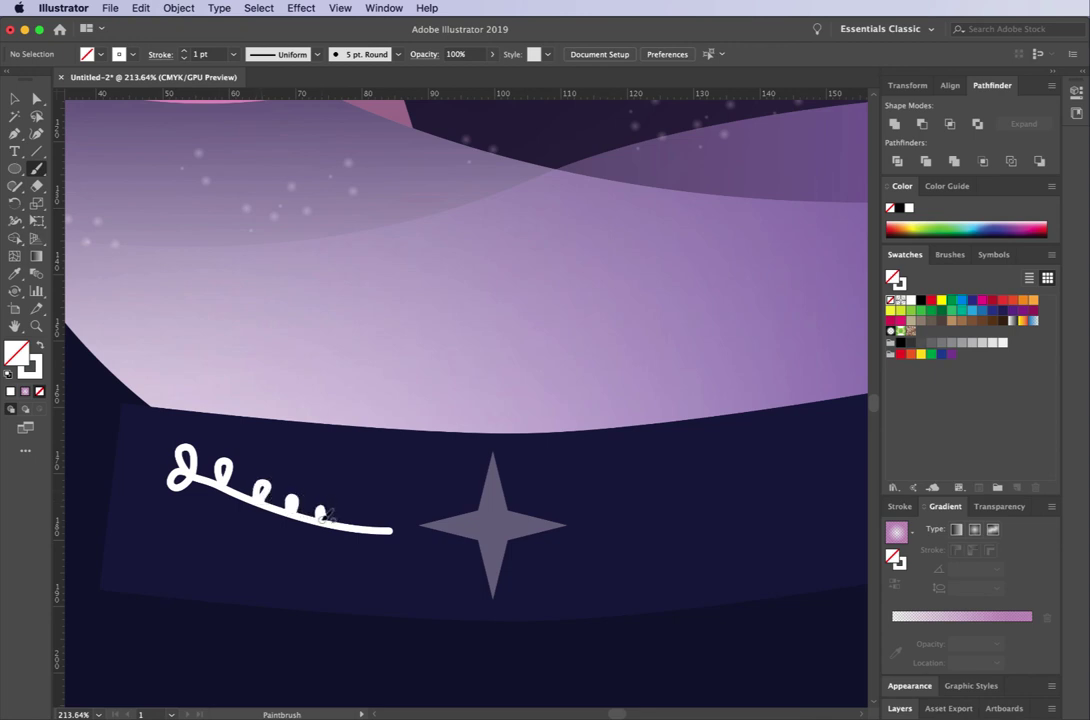
{"action": "mouse_move", "coordinate": [222, 478]}
{"action": "left_mouse_down"}
{"action": "mouse_move", "coordinate": [205, 492]}
{"action": "mouse_move", "coordinate": [262, 497]}
{"action": "left_mouse_up"}
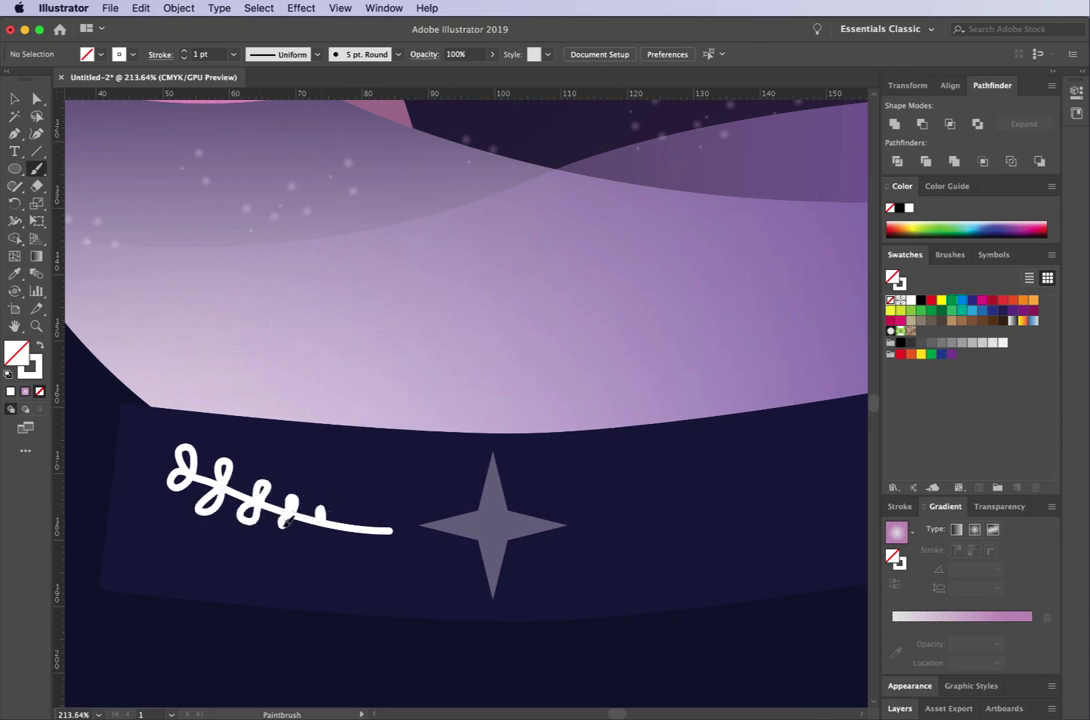
- Select all the sprig's brush strokes, group them, and move the group slightly down and left on the base
{"action": "left_click", "coordinate": [15, 98]}
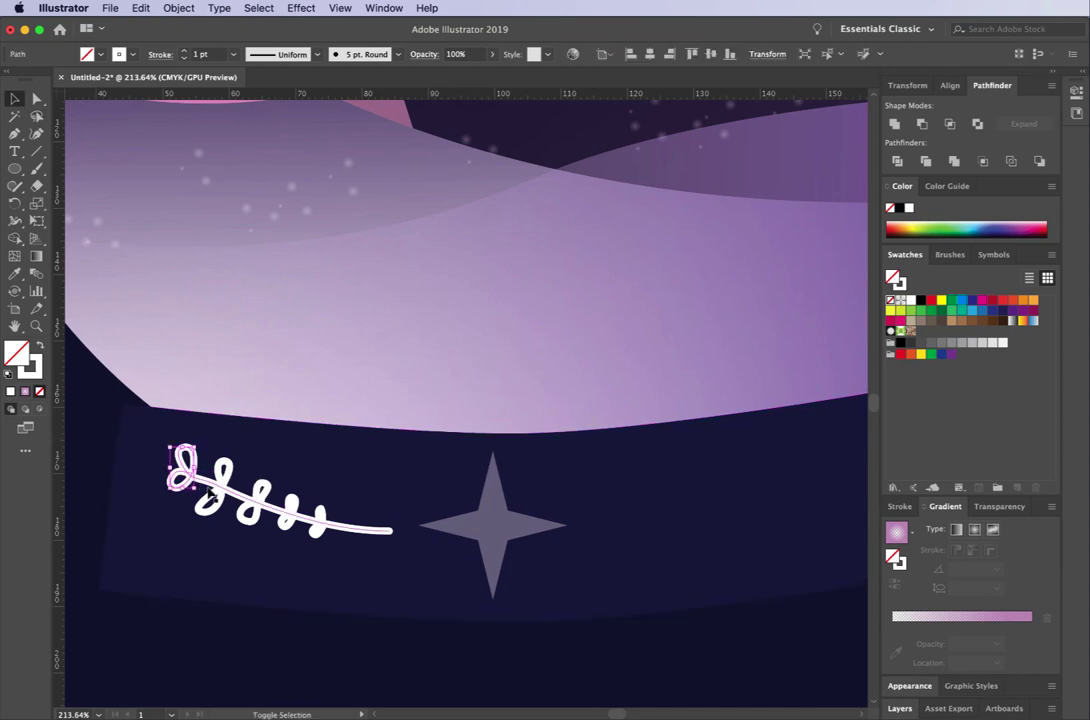
{"action": "left_click", "coordinate": [178, 455]}
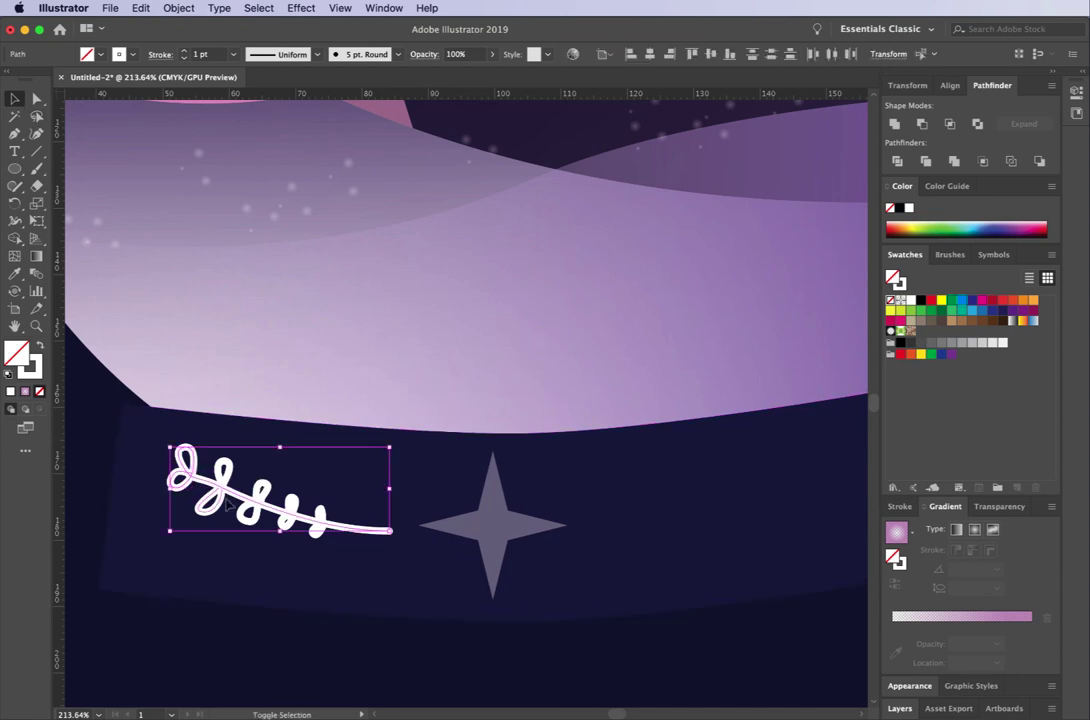
{"action": "left_click", "coordinate": [320, 521], "text": "shift"}
{"action": "key", "text": "super+g"}
{"action": "left_click_drag", "start_coordinate": [214, 499], "coordinate": [206, 508]}
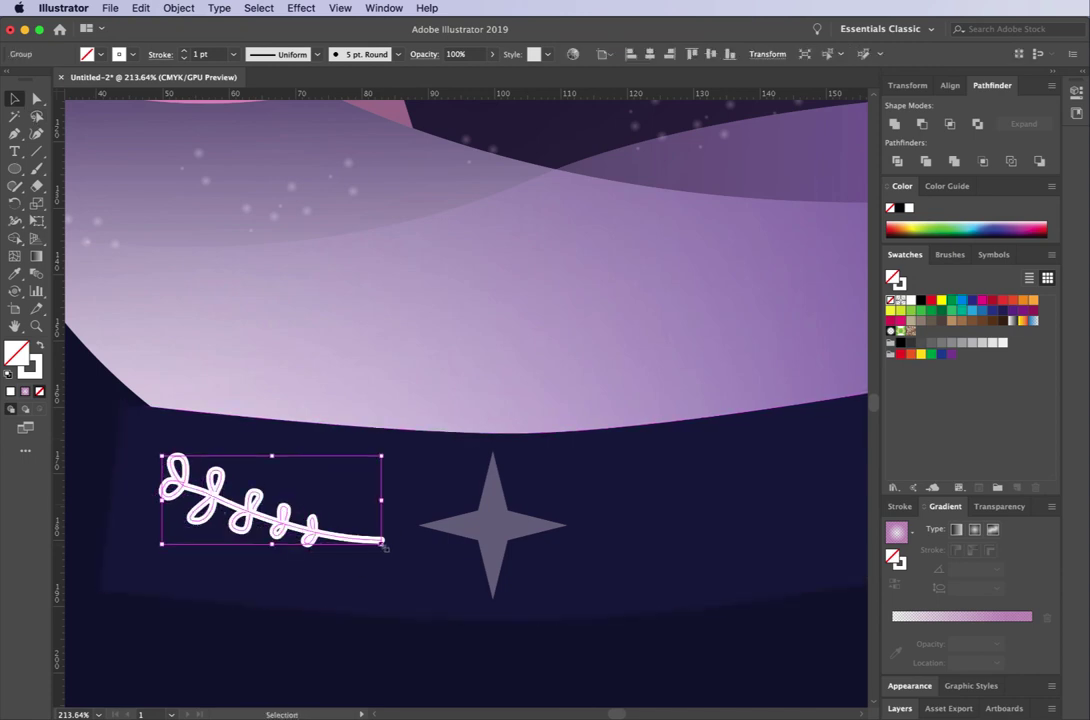
- Enlarge the leafy sprig group on the base to about 37 mm long
{"action": "left_click_drag", "start_coordinate": [384, 546], "coordinate": [410, 543]}
- Set the base star's opacity to 100%, shrink it to about 14 mm wide, and shift it slightly down and right
{"action": "left_click", "coordinate": [491, 526]}
{"action": "left_click", "coordinate": [1000, 506]}
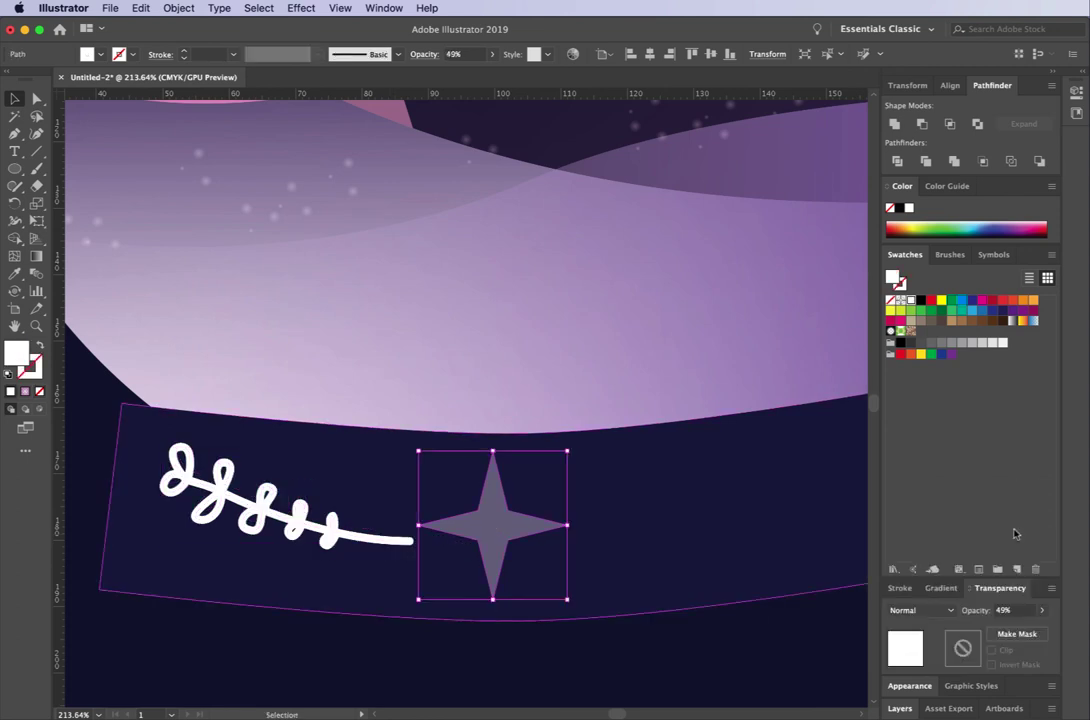
{"action": "left_click", "coordinate": [1041, 610]}
{"action": "left_click_drag", "start_coordinate": [1012, 626], "coordinate": [1045, 626]}
{"action": "left_click_drag", "start_coordinate": [493, 451], "coordinate": [493, 503]}
{"action": "left_click_drag", "start_coordinate": [489, 560], "coordinate": [495, 545]}
- Duplicate the leafy sprig, reflect the copy across the vertical axis, and place it on the base right of the star
{"action": "left_click", "coordinate": [382, 540]}
{"action": "left_click_drag", "start_coordinate": [382, 540], "coordinate": [623, 536]}
{"action": "right_click", "coordinate": [623, 538]}
{"action": "mouse_move", "coordinate": [660, 700]}
{"action": "left_click", "coordinate": [800, 718]}
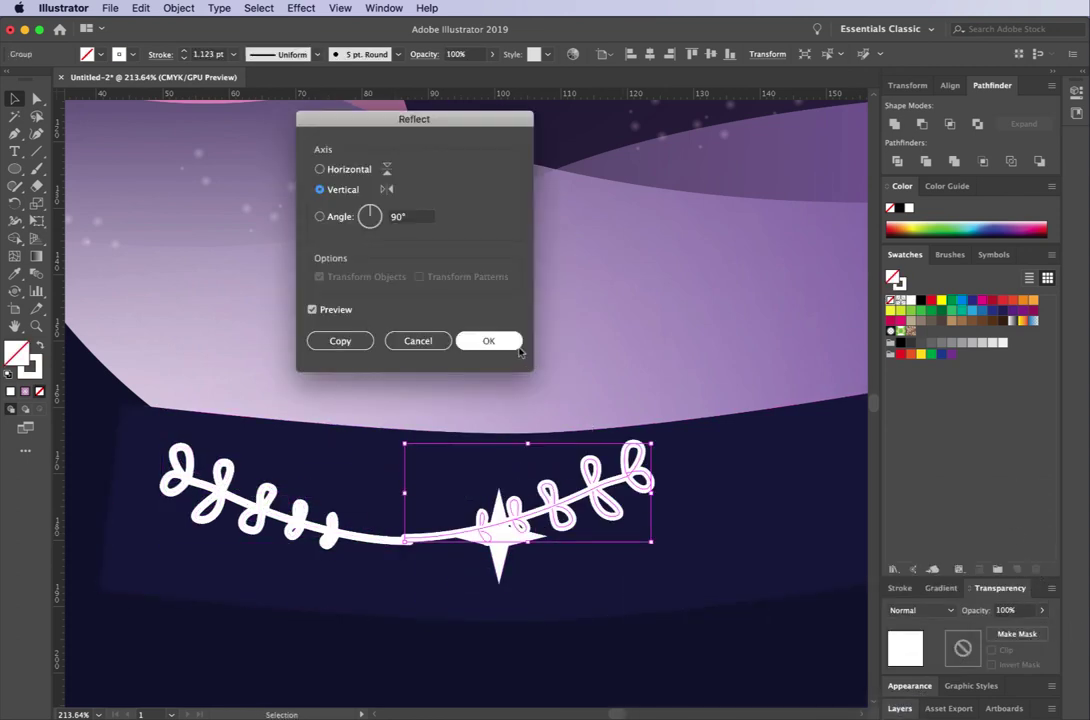
{"action": "left_click", "coordinate": [488, 341]}
{"action": "left_click_drag", "start_coordinate": [570, 505], "coordinate": [760, 506]}
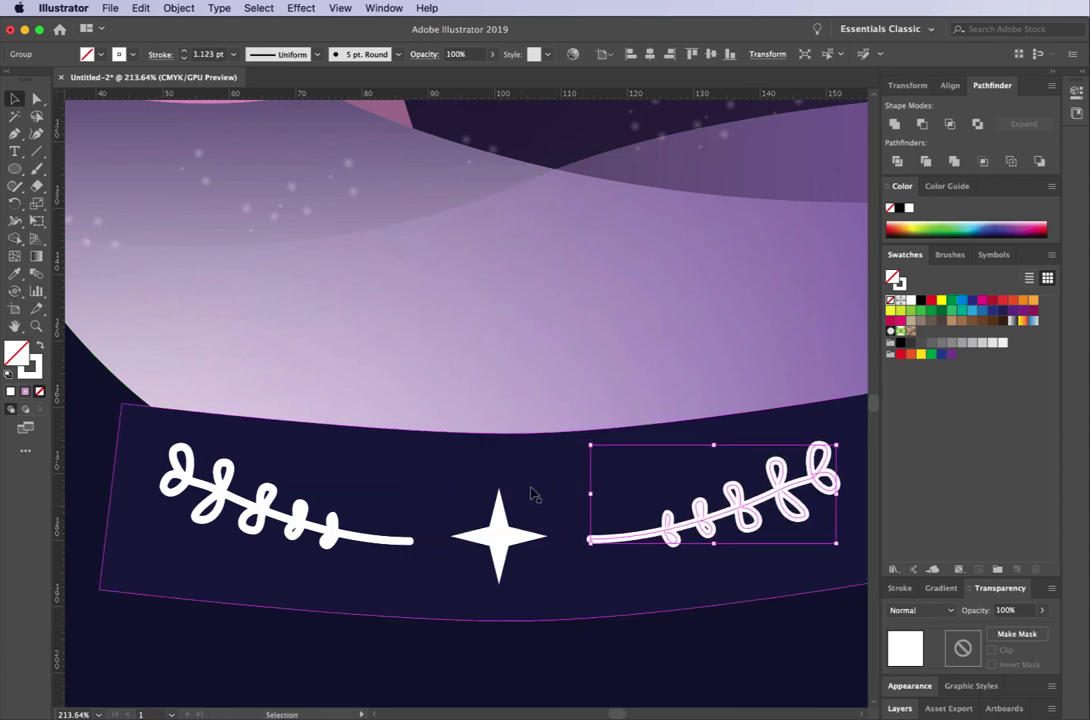
- Select both sprigs and the star together to check their arrangement on the base, and deselect them
{"action": "left_click", "coordinate": [500, 525], "text": "shift"}
{"action": "left_click", "coordinate": [405, 541], "text": "shift"}
{"action": "scroll", "coordinate": [405, 541], "scroll_direction": "down", "scroll_amount": 5}
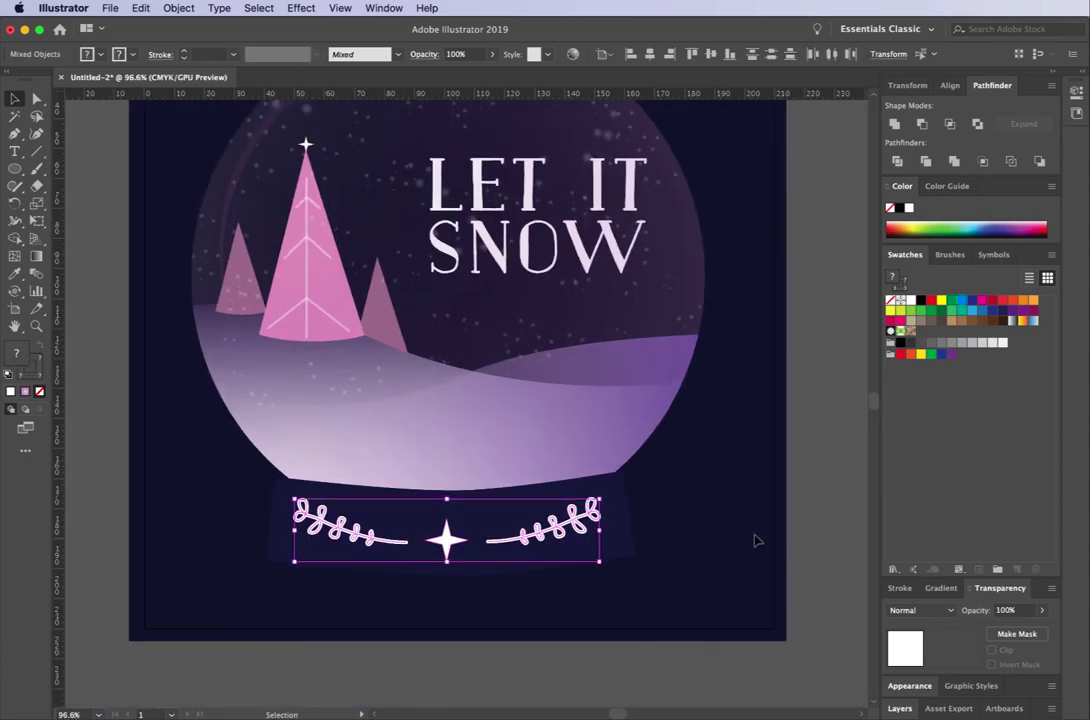
{"action": "left_click", "coordinate": [751, 540]}
{"action": "left_click", "coordinate": [500, 540]}
{"action": "left_click", "coordinate": [409, 543], "text": "shift"}
{"action": "left_click", "coordinate": [450, 534], "text": "shift"}
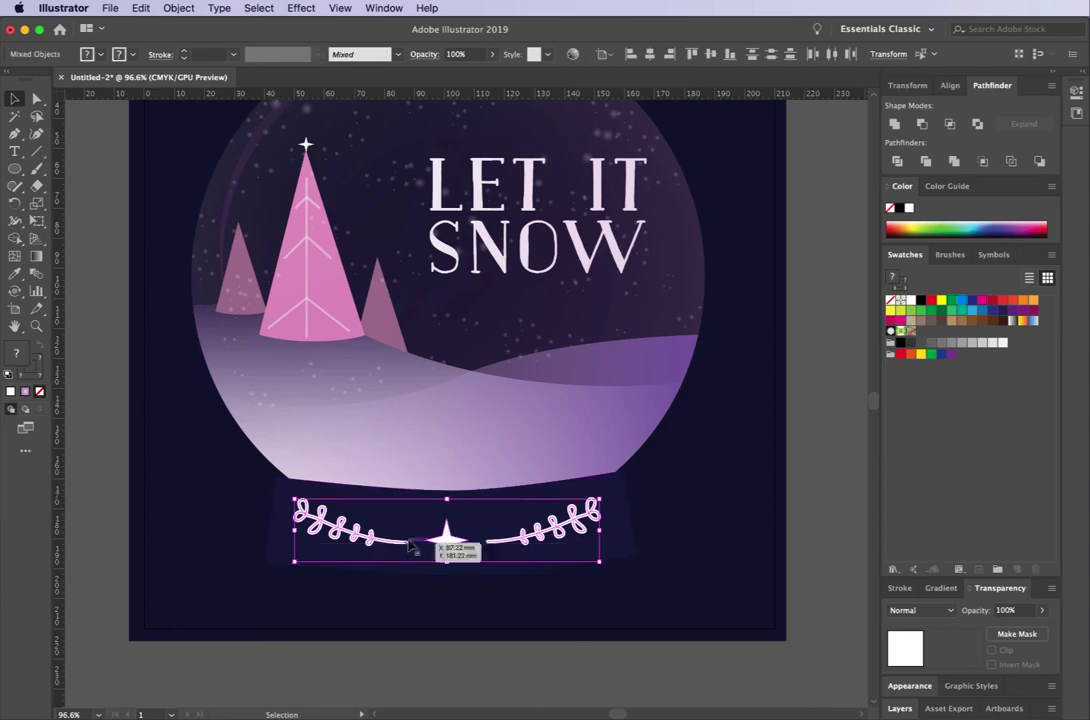
{"action": "left_click", "coordinate": [770, 550]}
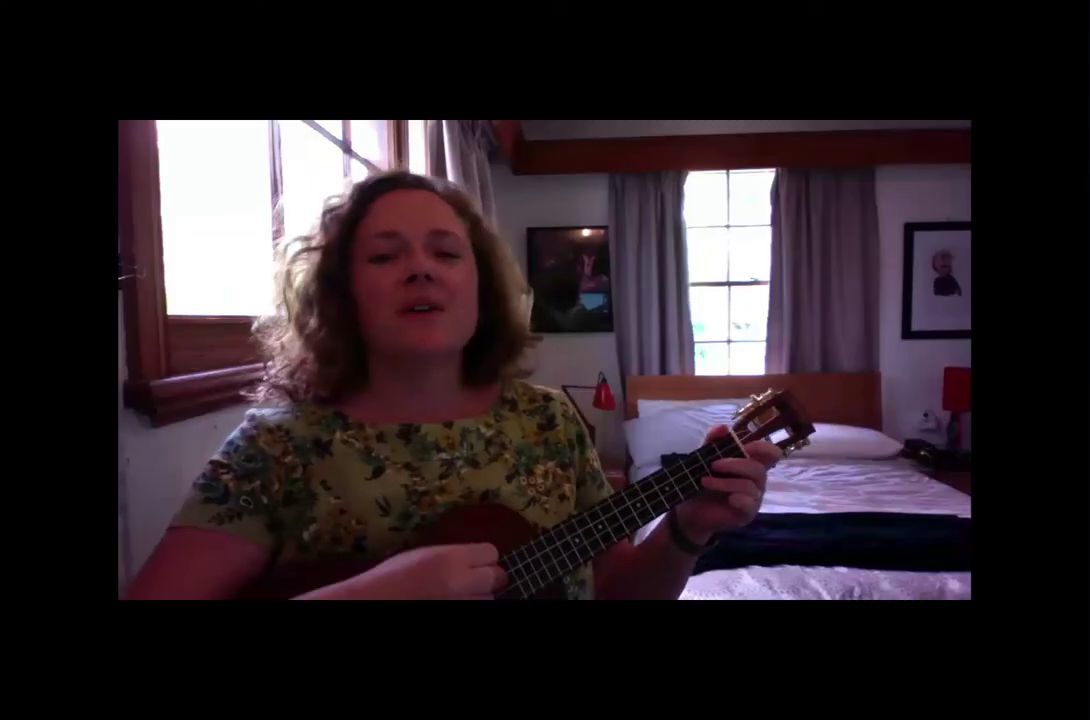